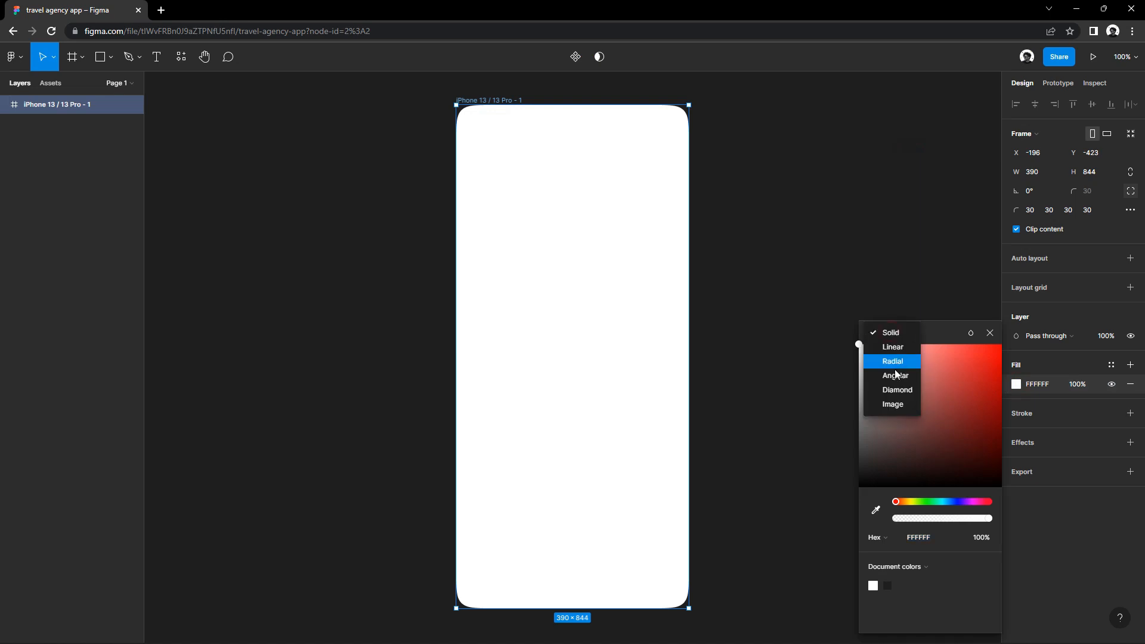
Fill the iPhone 13 / 13 Pro frame with the image "13 Pro - 4" from the travel agency folder.
click(894, 363)
double_click(175, 111)
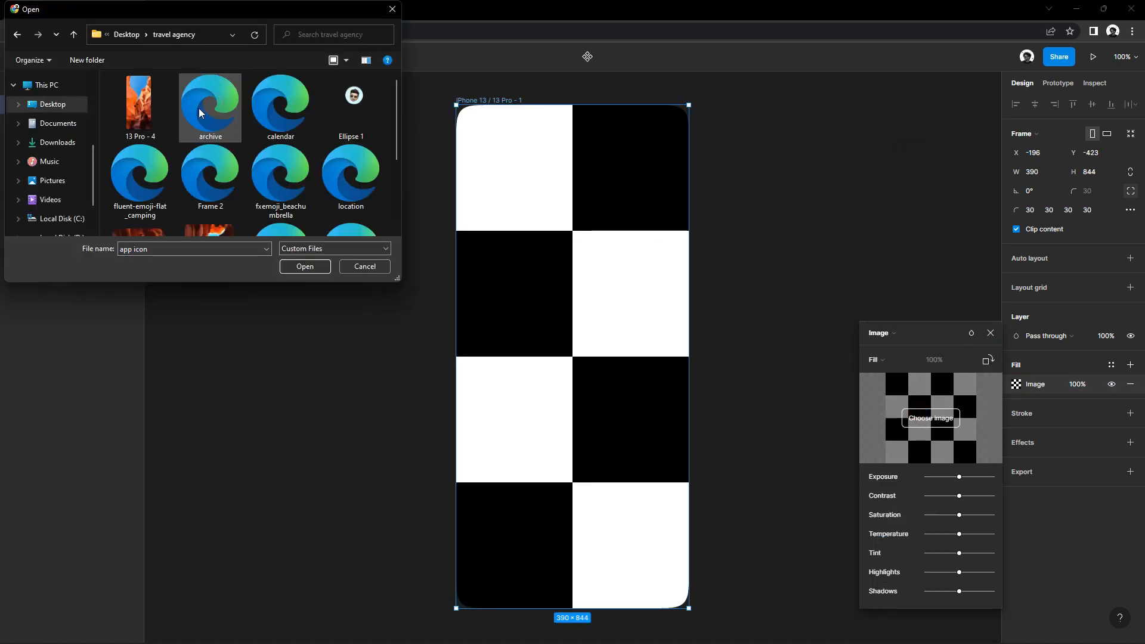
double_click(137, 106)
key(Escape)
drag(808, 264, 787, 266)
click(787, 266)
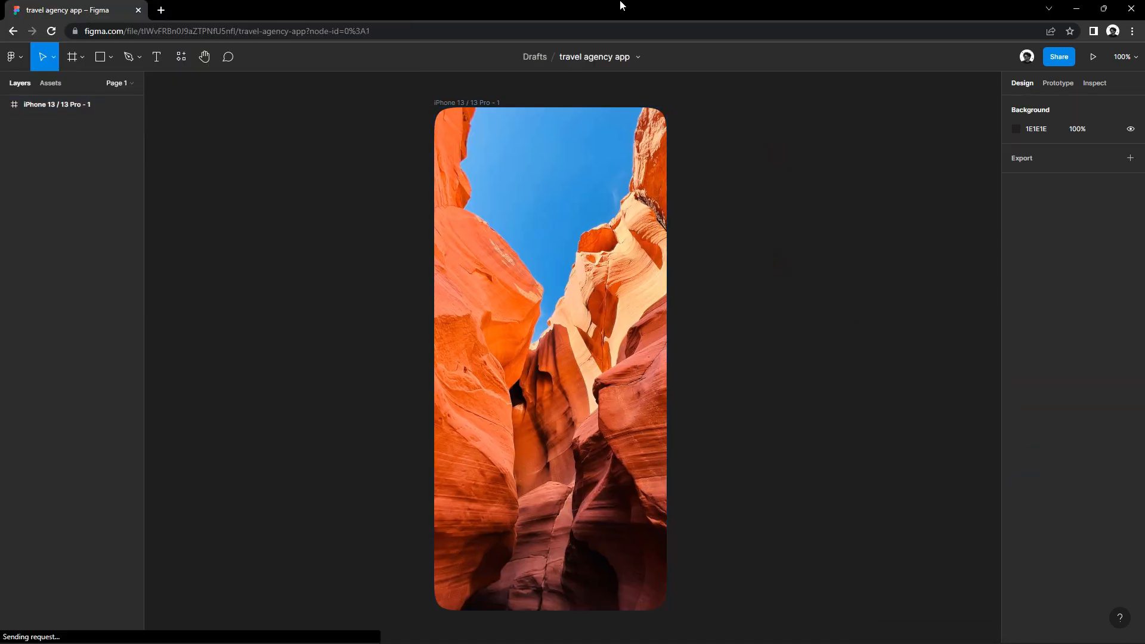
Import the soudemy logo file from the desktop's travel agency folder into the upper part of the phone frame.
double_click(621, 5)
click(40, 227)
double_click(41, 227)
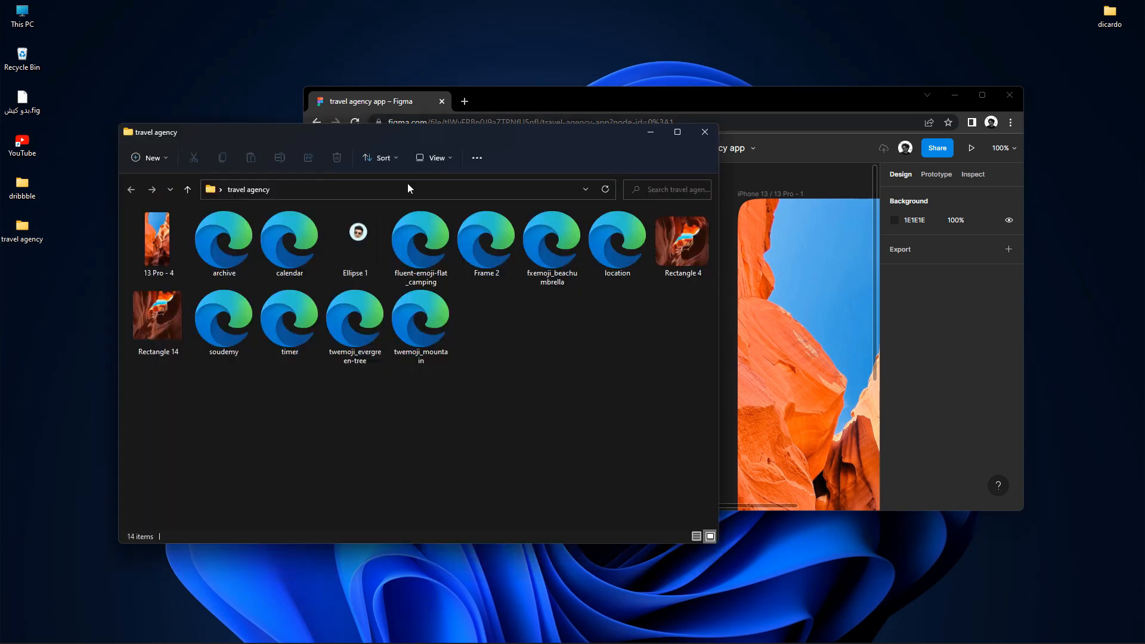
drag(433, 142, 328, 189)
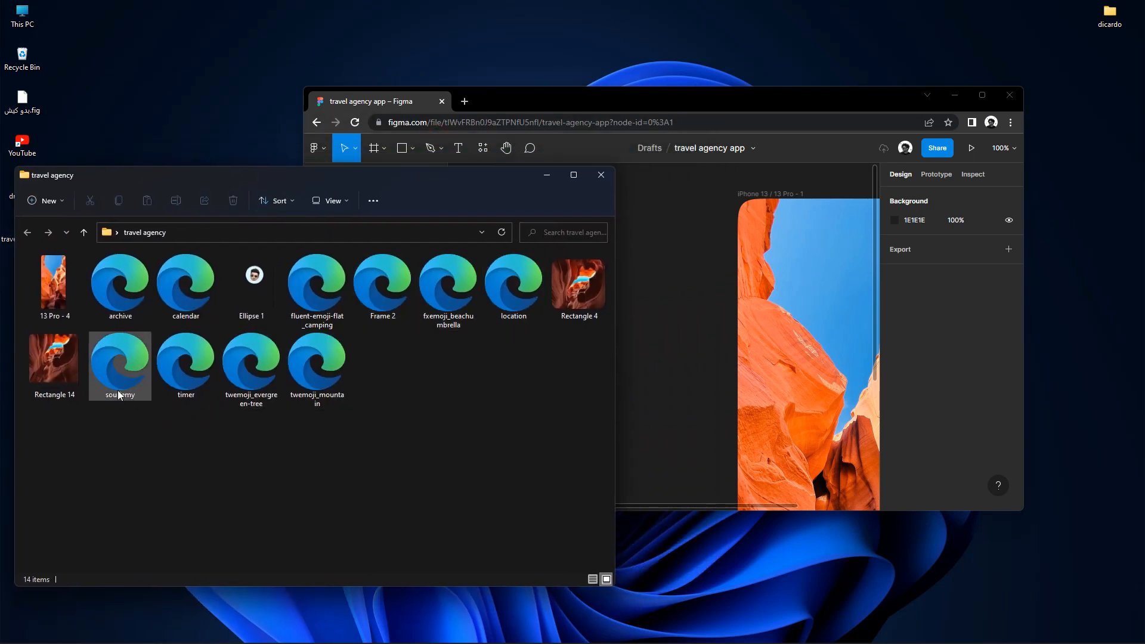
drag(119, 365, 775, 325)
drag(598, 327, 568, 329)
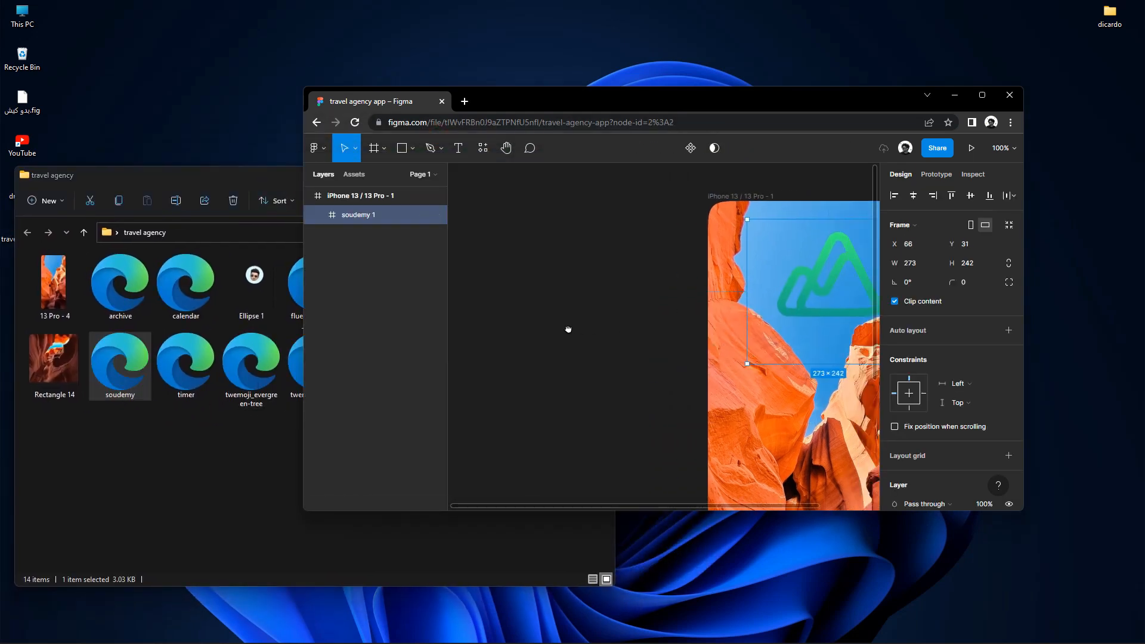
double_click(816, 105)
drag(556, 196, 560, 178)
Recolor the logo to solid EEEEEE and shrink it to about 50 × 44 near the frame's top centre.
click(1016, 539)
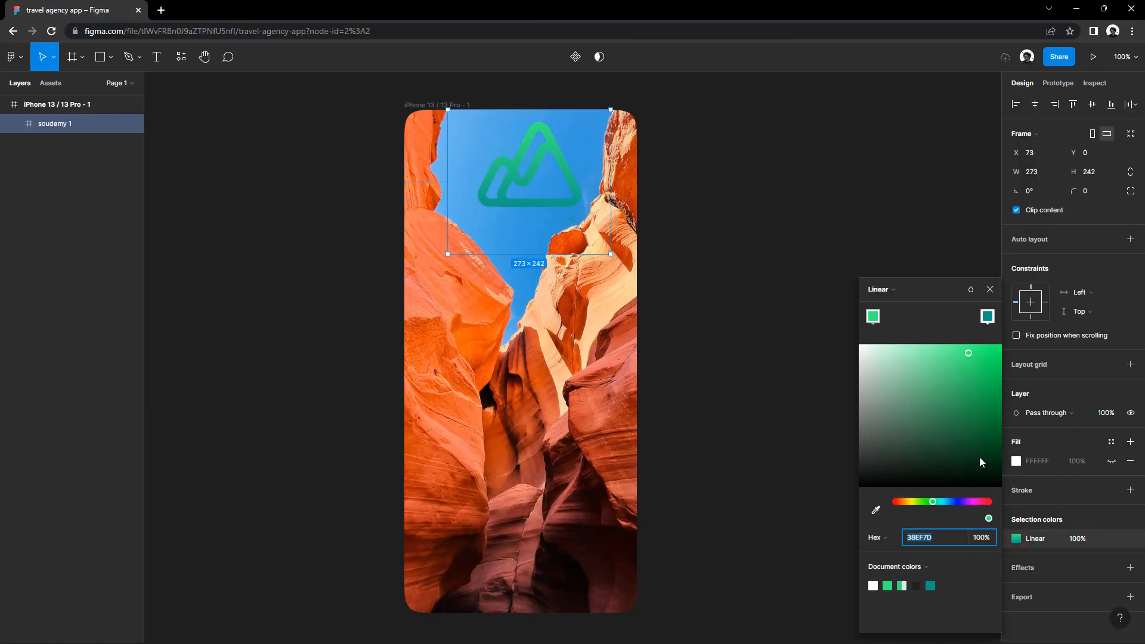
click(893, 287)
click(891, 275)
drag(901, 382, 807, 313)
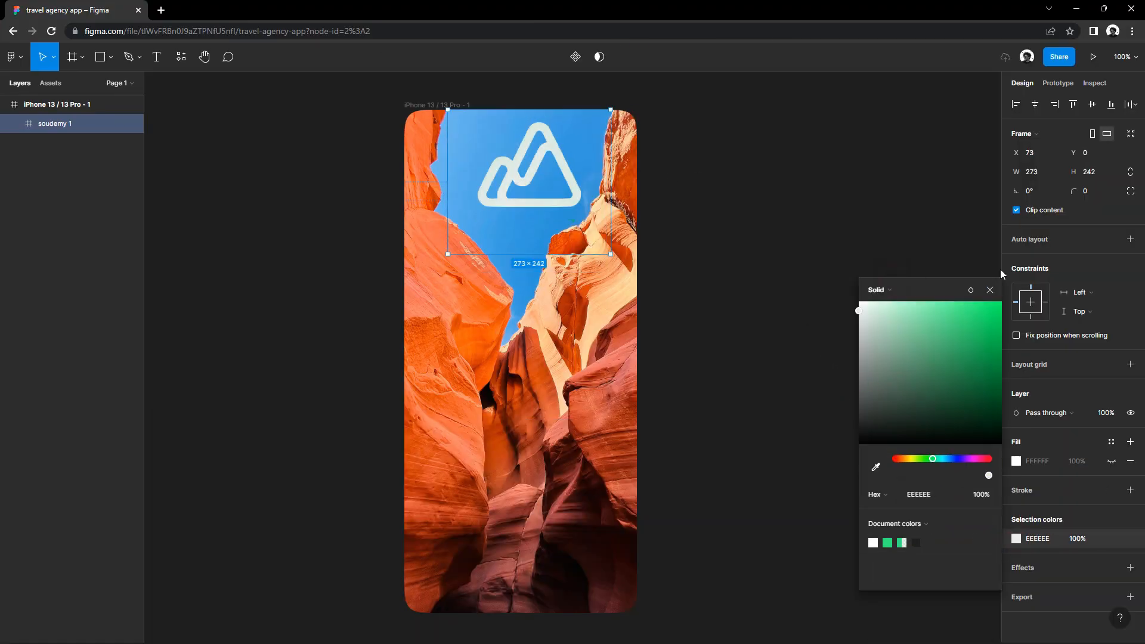
click(990, 290)
drag(610, 253, 522, 143)
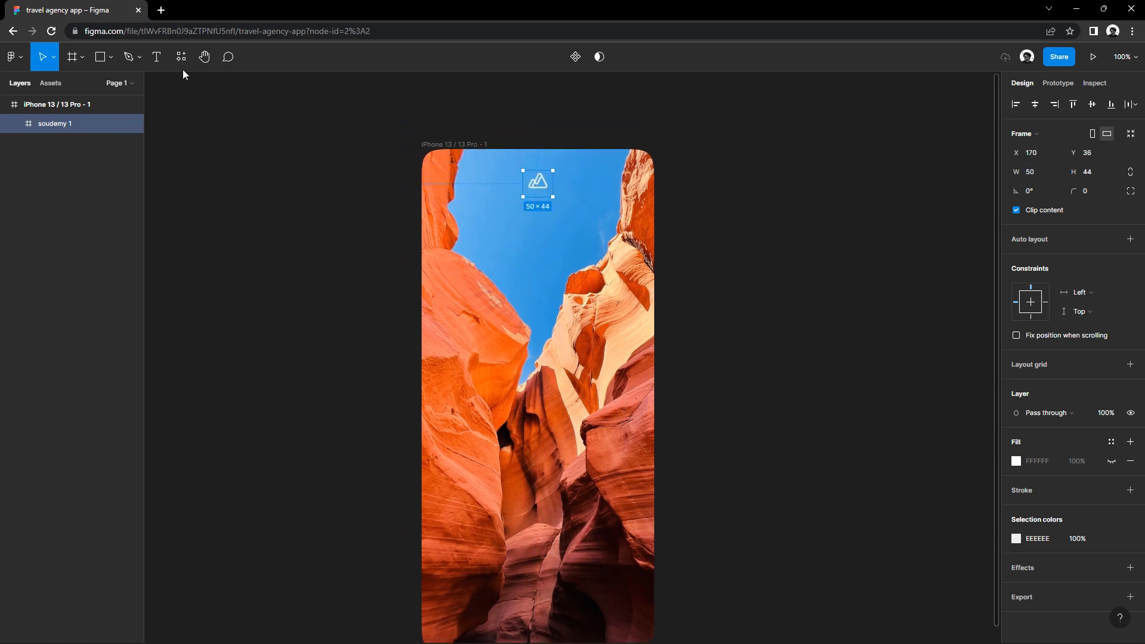
Add a text box reading "Soudemy Travel Agency" on two lines, centre-aligned, in the Satoshi font.
click(157, 57)
drag(257, 202, 326, 235)
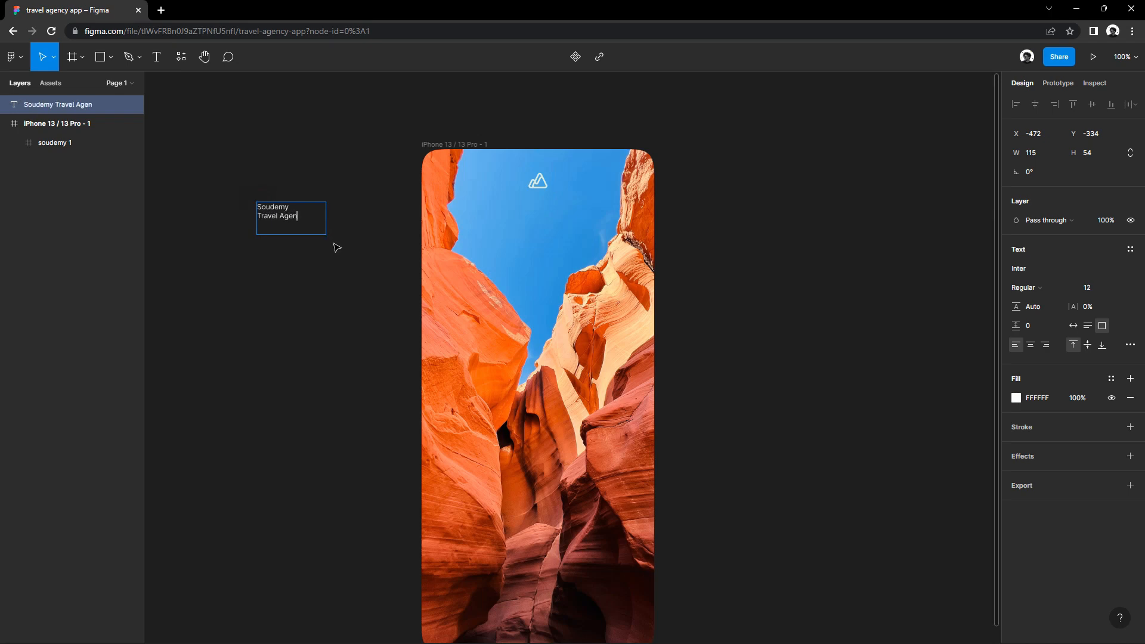
click(1030, 345)
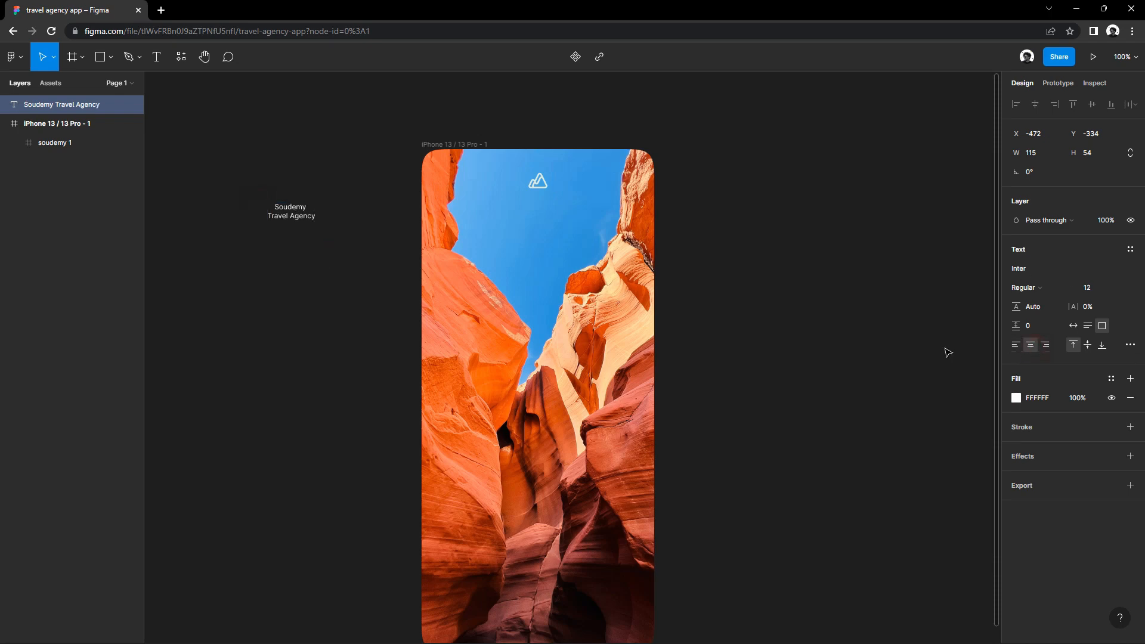
click(1020, 269)
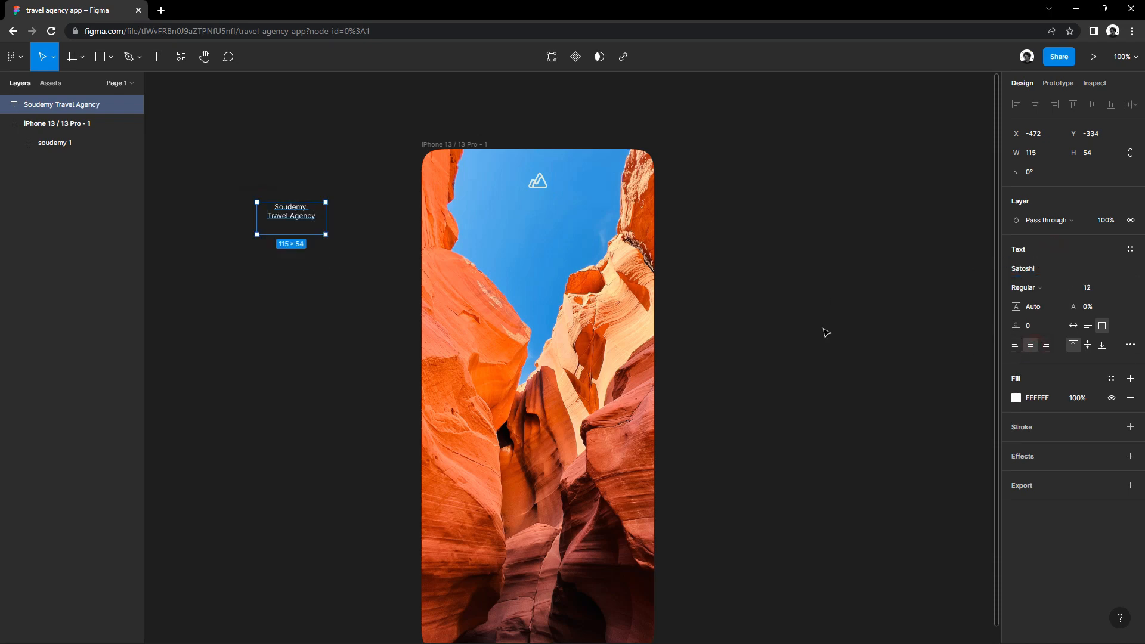
Move the agency name just below the logo in the frame and set its weight to Bold.
drag(305, 228, 535, 209)
click(1023, 383)
click(1027, 413)
click(822, 321)
click(764, 250)
Draw a rectangle about 390 × 329 across the full width of the frame's lower part.
scroll(663, 220, down, 1)
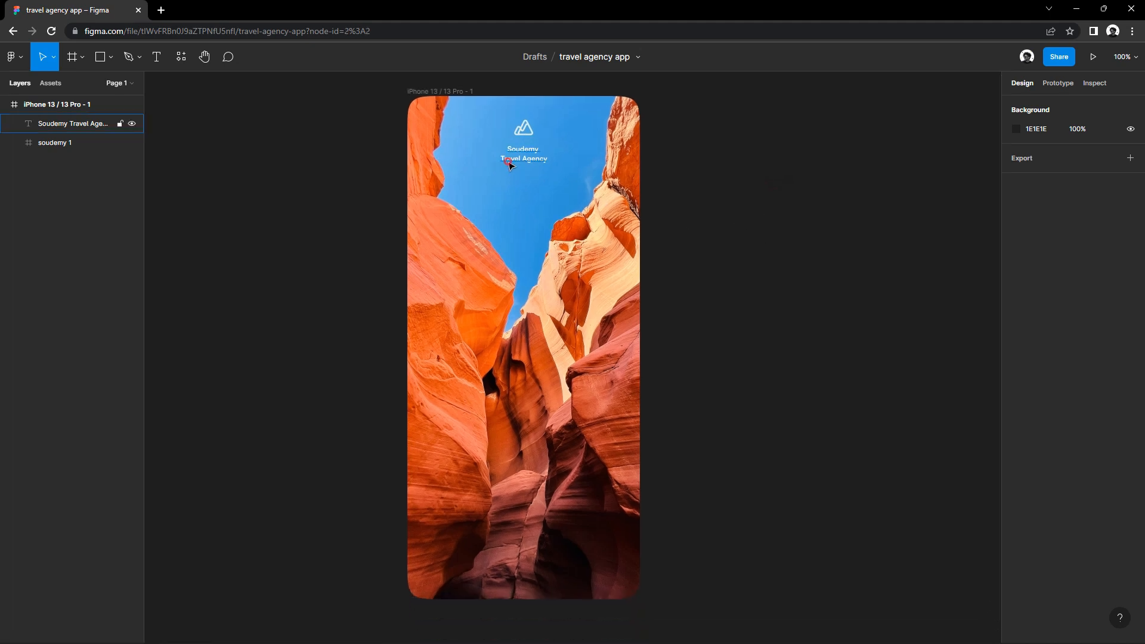
scroll(749, 282, down, 1)
click(112, 60)
click(94, 100)
click(111, 61)
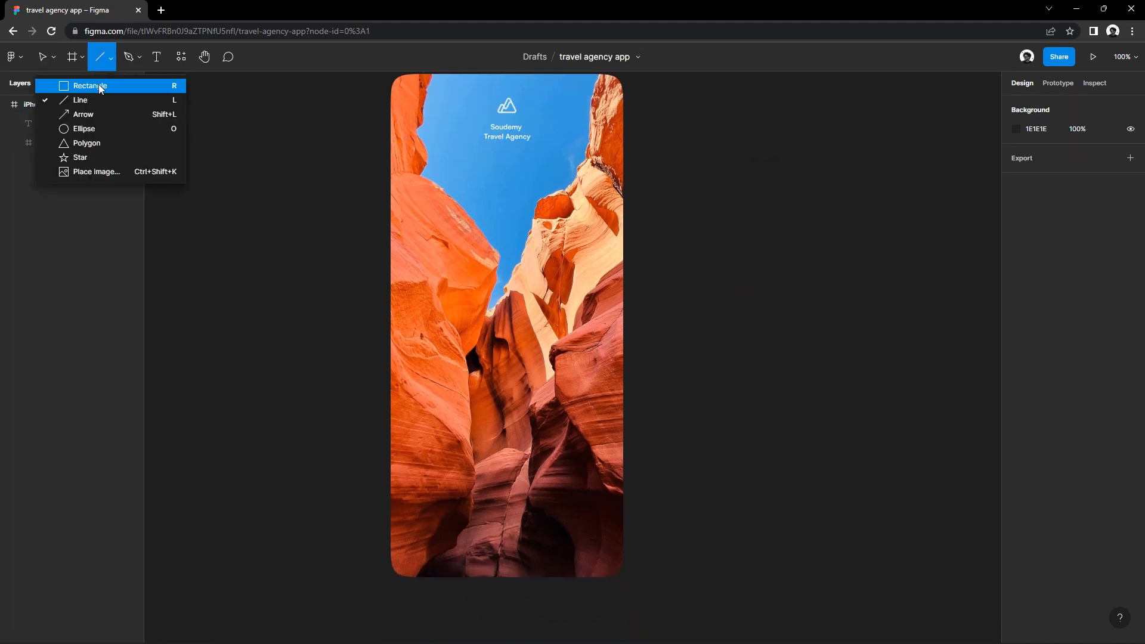
click(100, 87)
drag(391, 381, 623, 577)
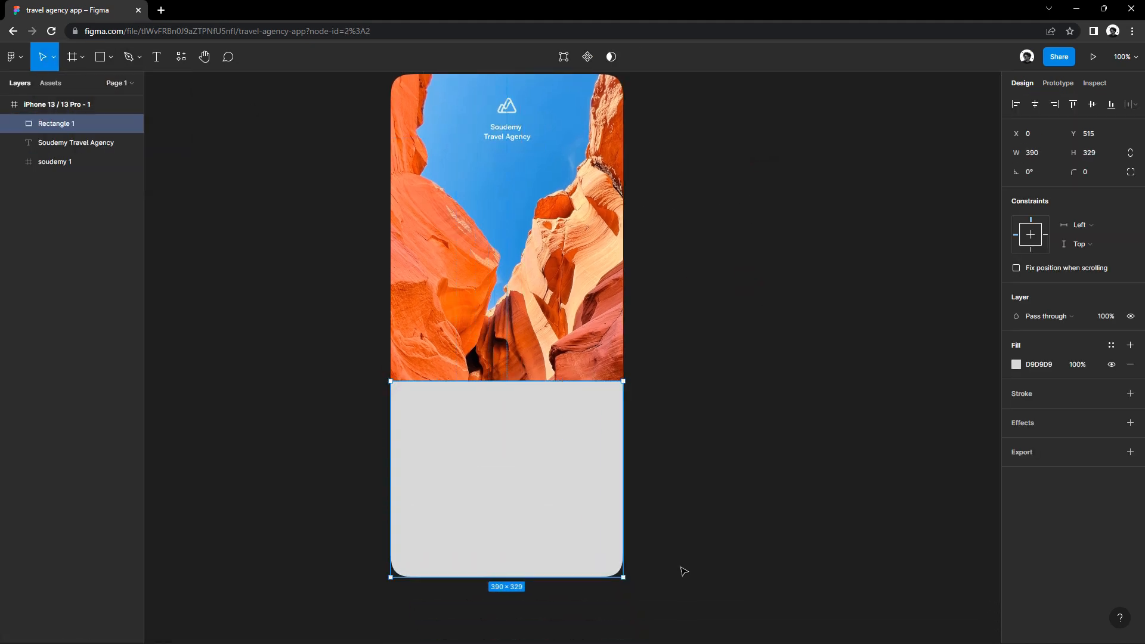
Set the rectangle's two bottom corner radii individually to 30.
click(573, 527)
click(1130, 176)
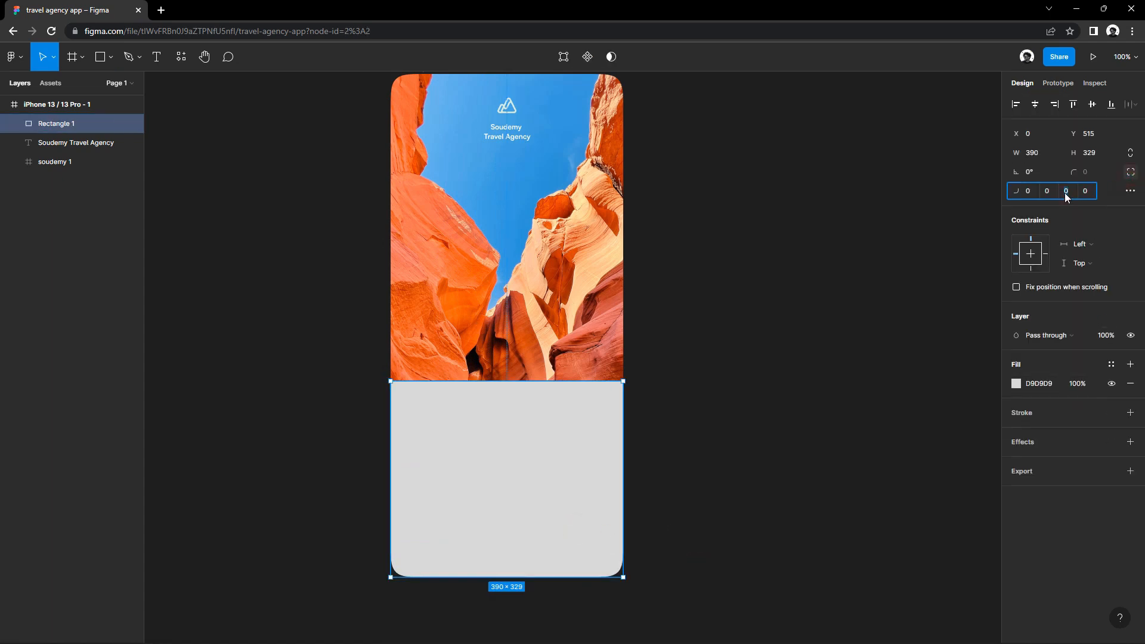
click(1066, 194)
text(30)
click(1083, 206)
text(39)
click(1095, 205)
text(30)
click(1130, 192)
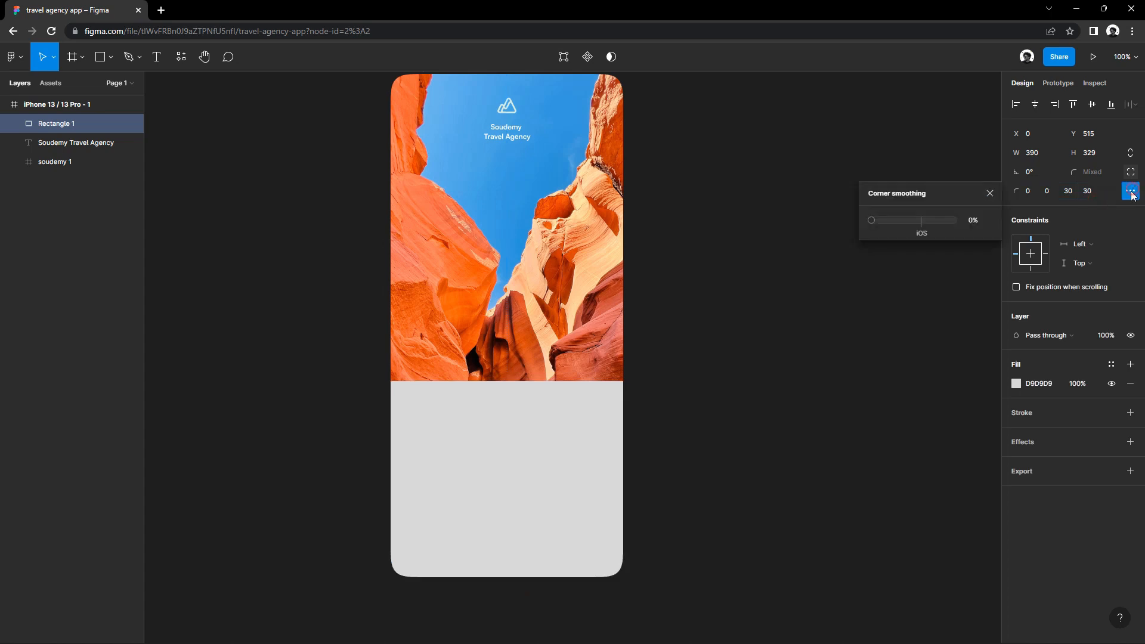
click(988, 191)
Set the rectangle's two top corner radii to 50 and raise its top edge to a height of about 402.
click(1028, 192)
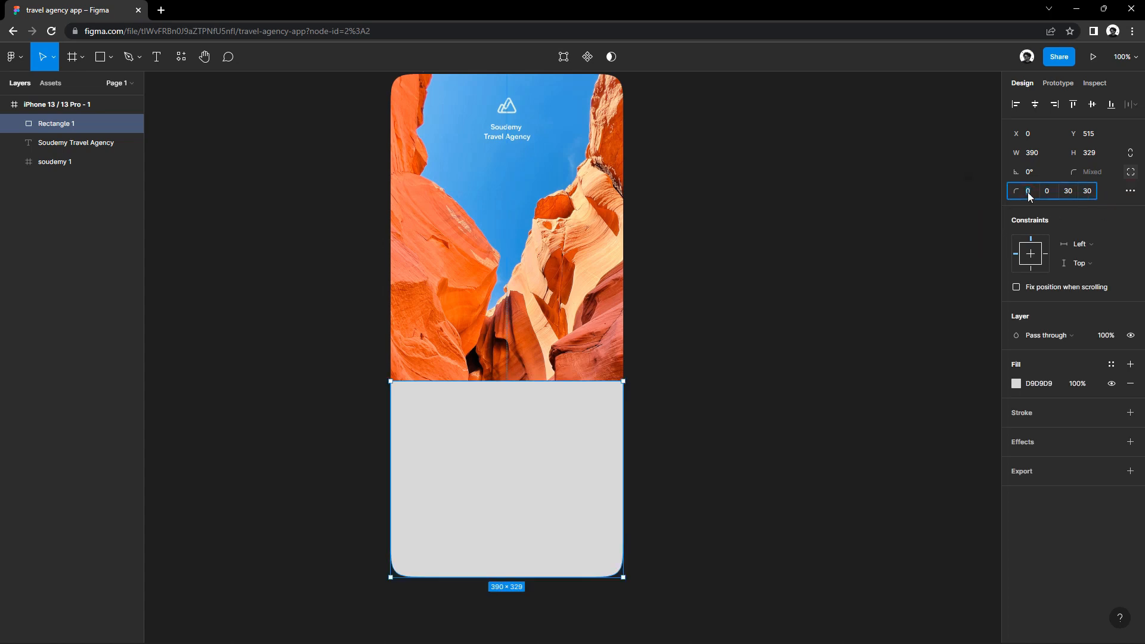
click(1041, 209)
click(1048, 193)
text(50)
click(836, 267)
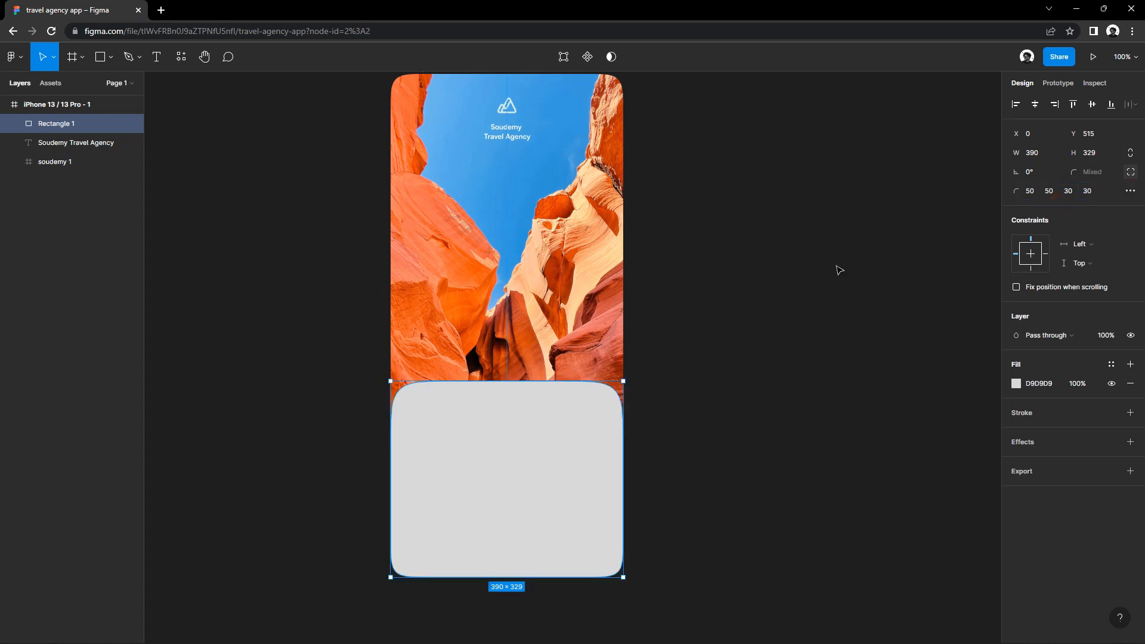
click(618, 418)
drag(544, 382, 545, 338)
Change the rectangle's fill to white FFFFFF at 1% opacity.
click(1027, 386)
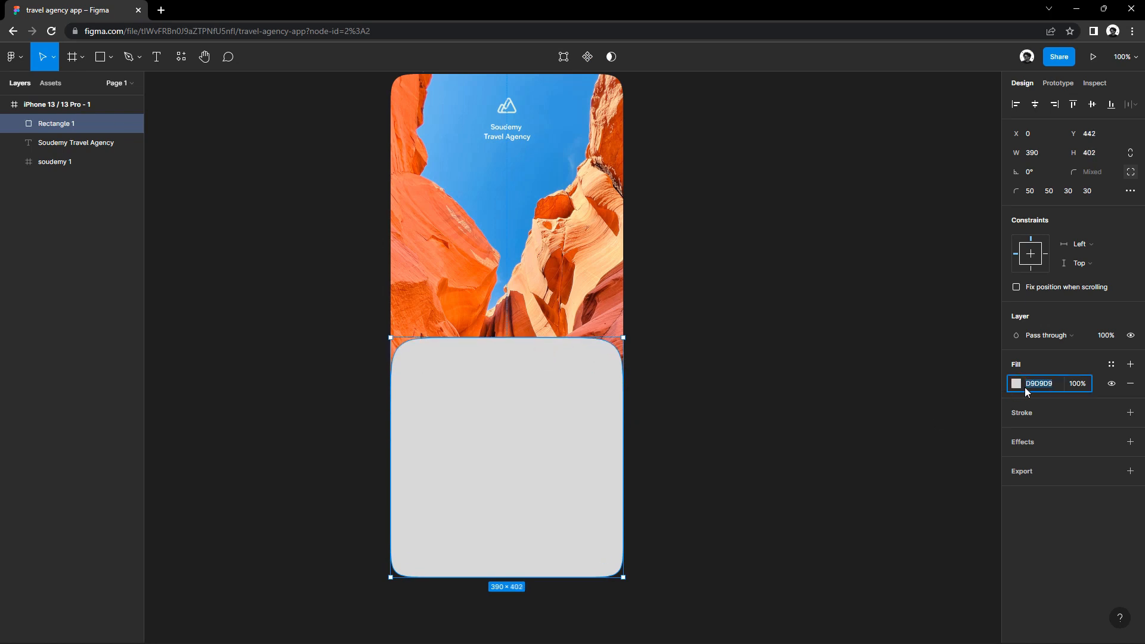
click(1017, 384)
drag(881, 403, 826, 339)
click(1081, 389)
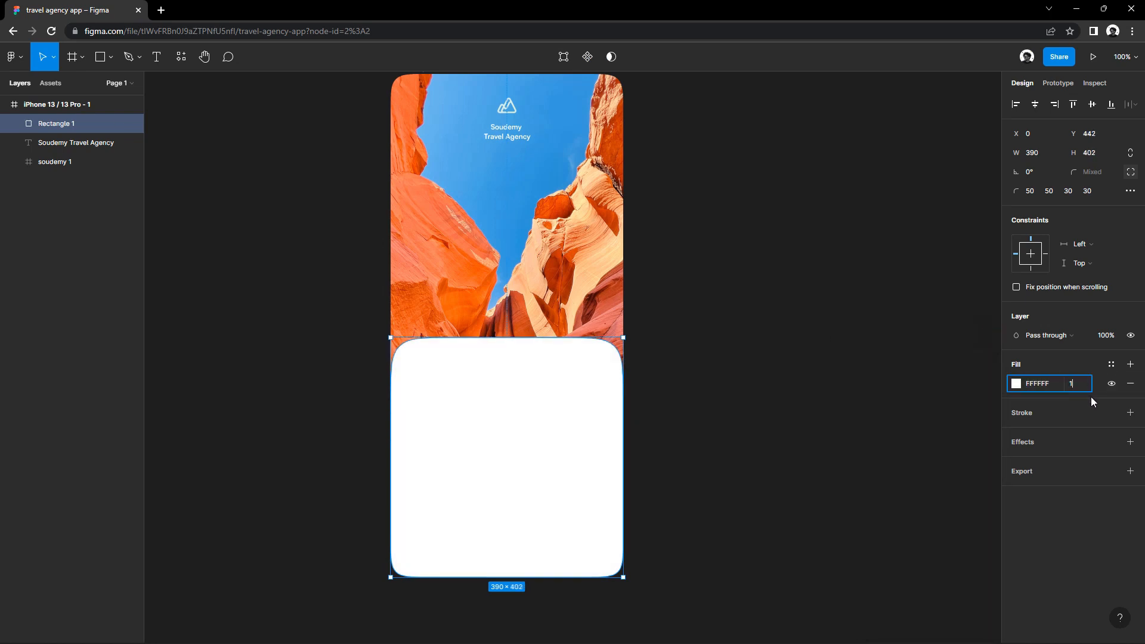
key(Return)
Add a Background blur effect to the rectangle and adjust its blur strength.
click(1048, 448)
click(1019, 463)
click(1039, 464)
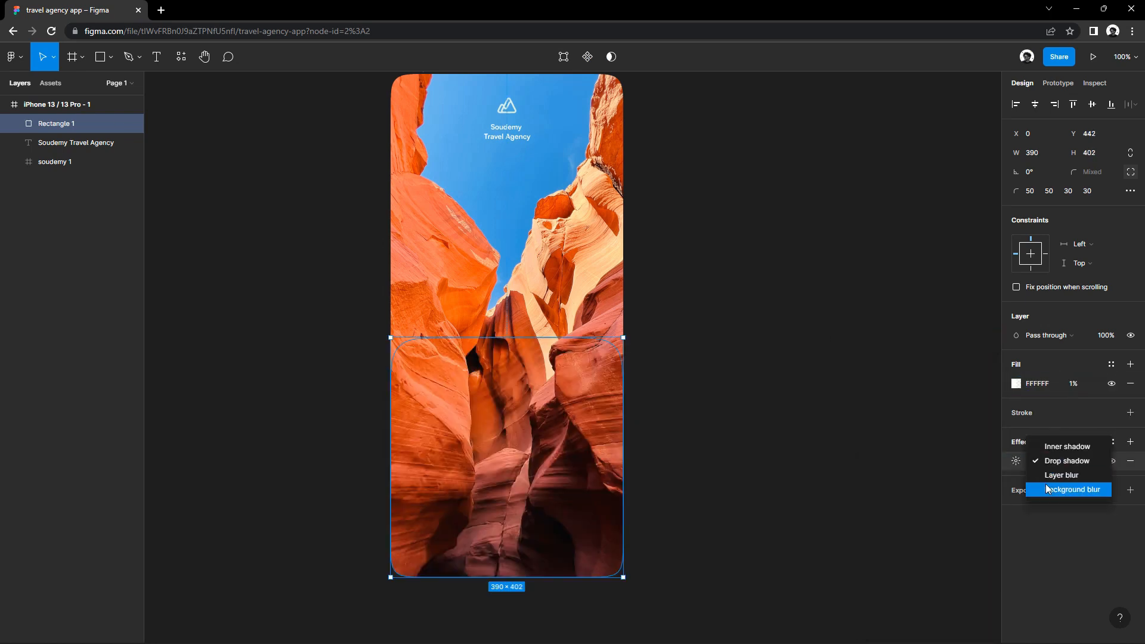
click(1048, 489)
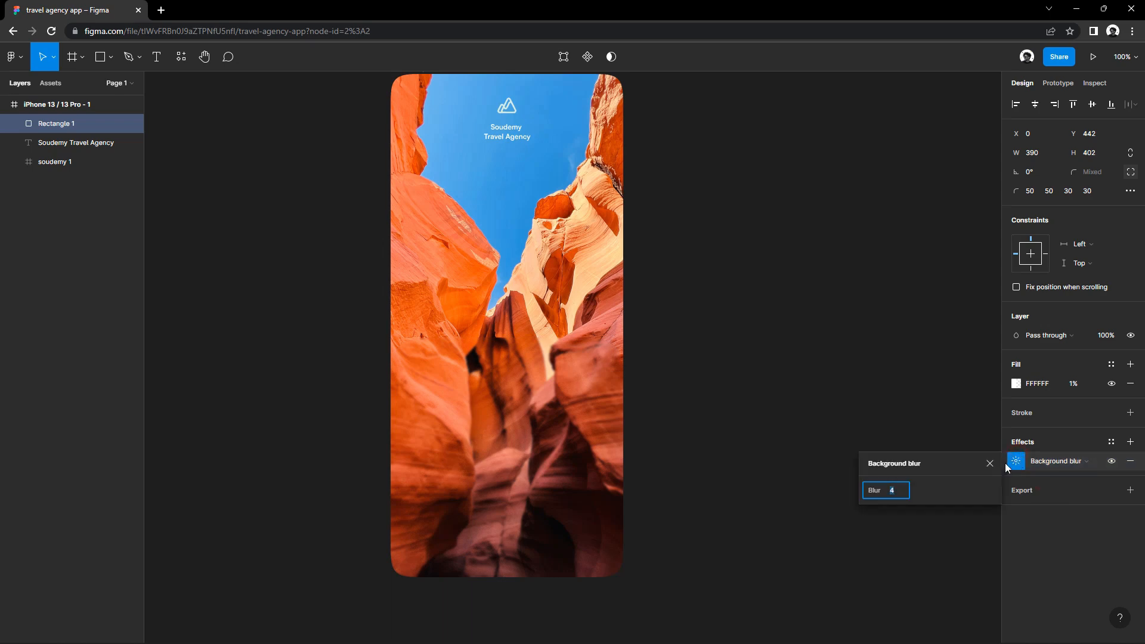
click(740, 441)
Add a text box about 150 × 103 beside the frame reading "Explore Variouse" and set its letter case to title case.
key(t)
drag(199, 309, 290, 372)
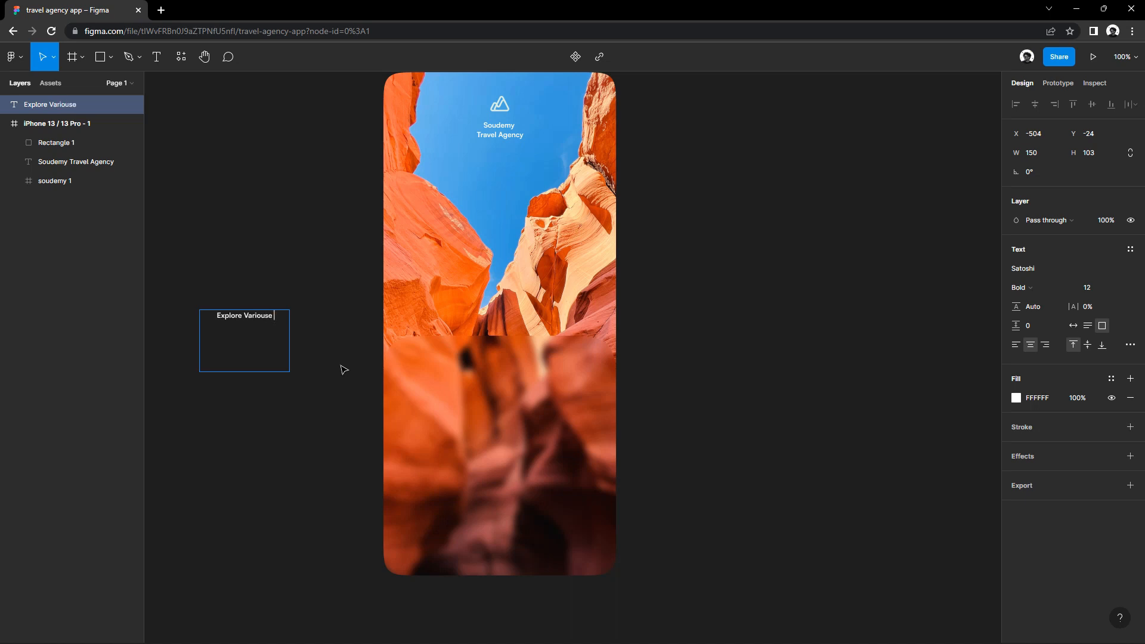
click(1131, 344)
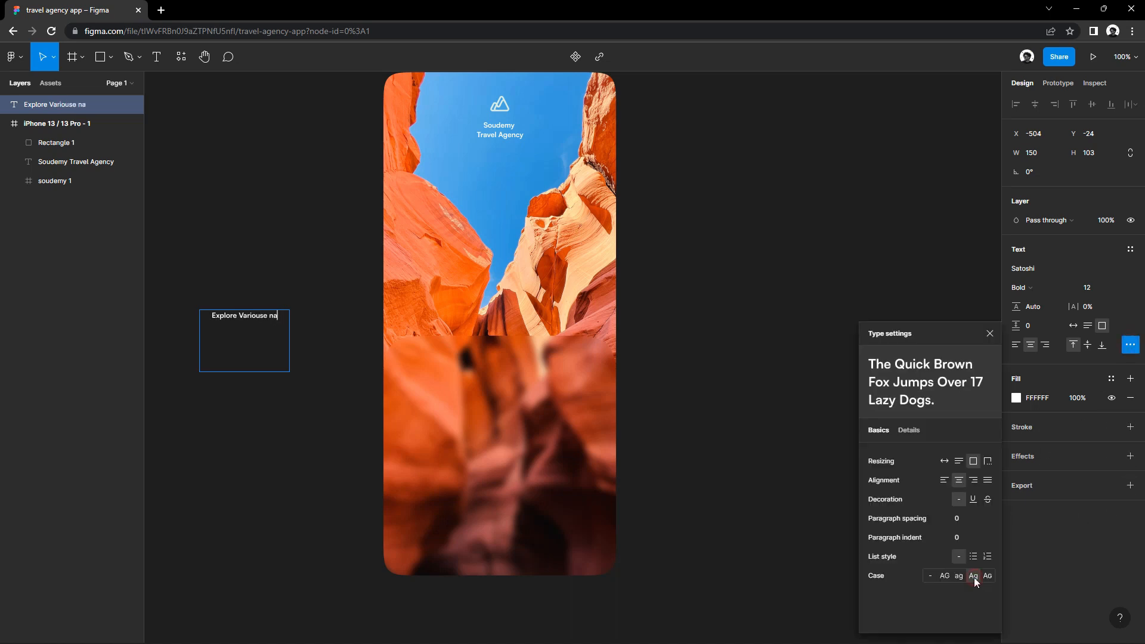
key(BackSpace)
key(BackSpace)
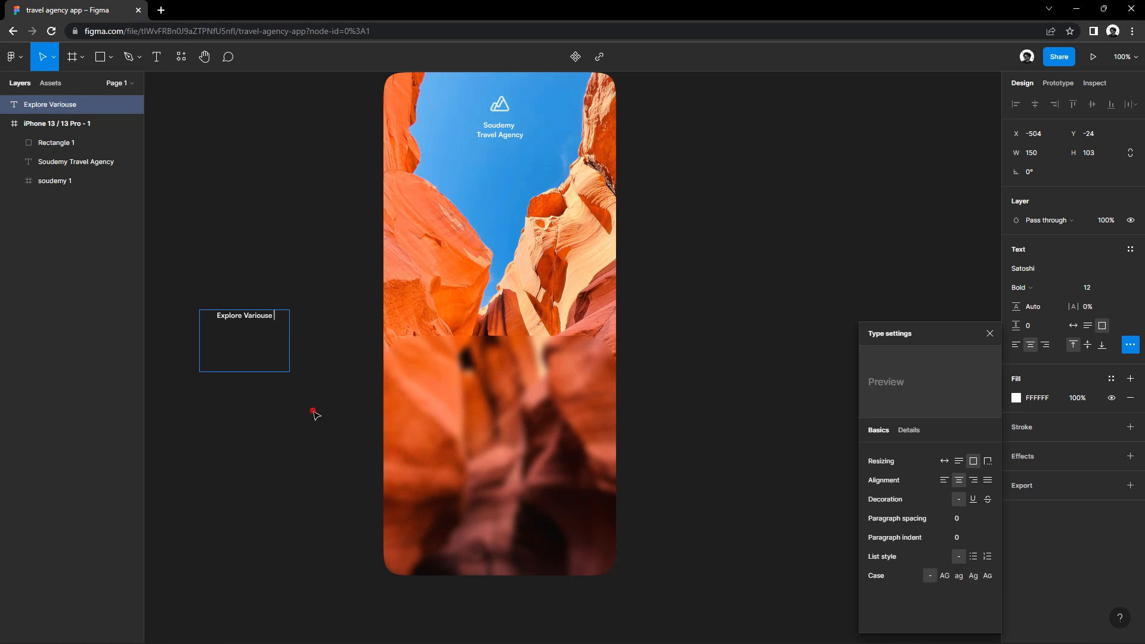
click(314, 413)
double_click(249, 318)
click(1131, 345)
click(976, 574)
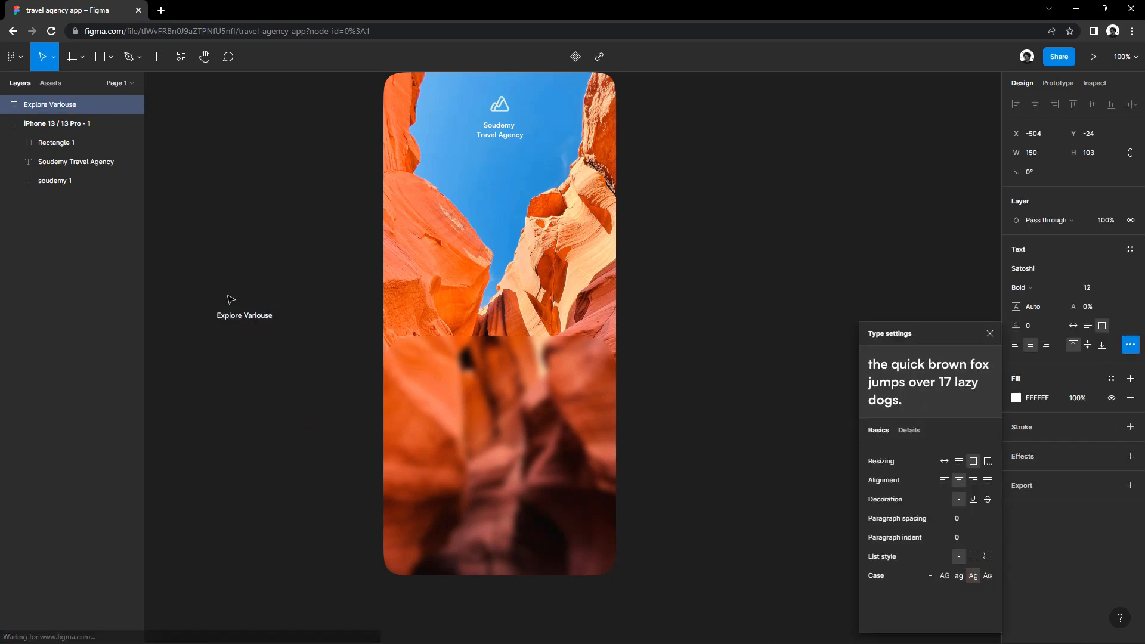
Extend the text to read "Explore Variouse natural beauty of United States".
click(230, 298)
double_click(263, 323)
click(284, 324)
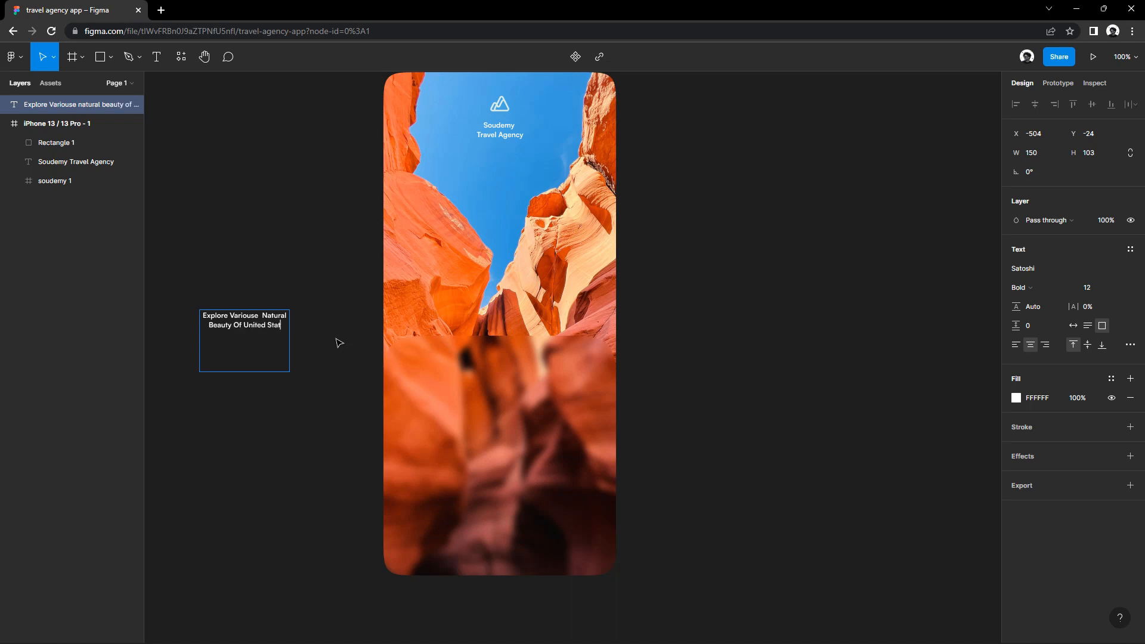
key(Escape)
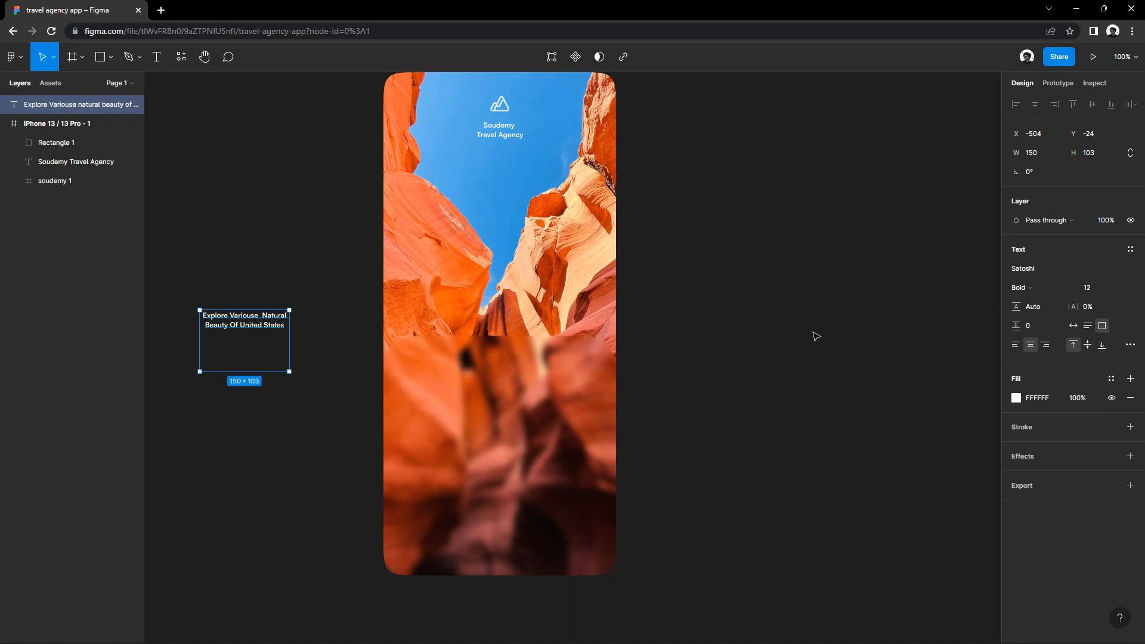
Set the heading text's font size to 22.
click(1078, 290)
click(961, 298)
click(1094, 293)
key(Up)
key(Up)
key(Up)
key(Up)
key(Up)
key(Up)
key(Up)
key(Up)
key(Up)
key(Up)
key(Up)
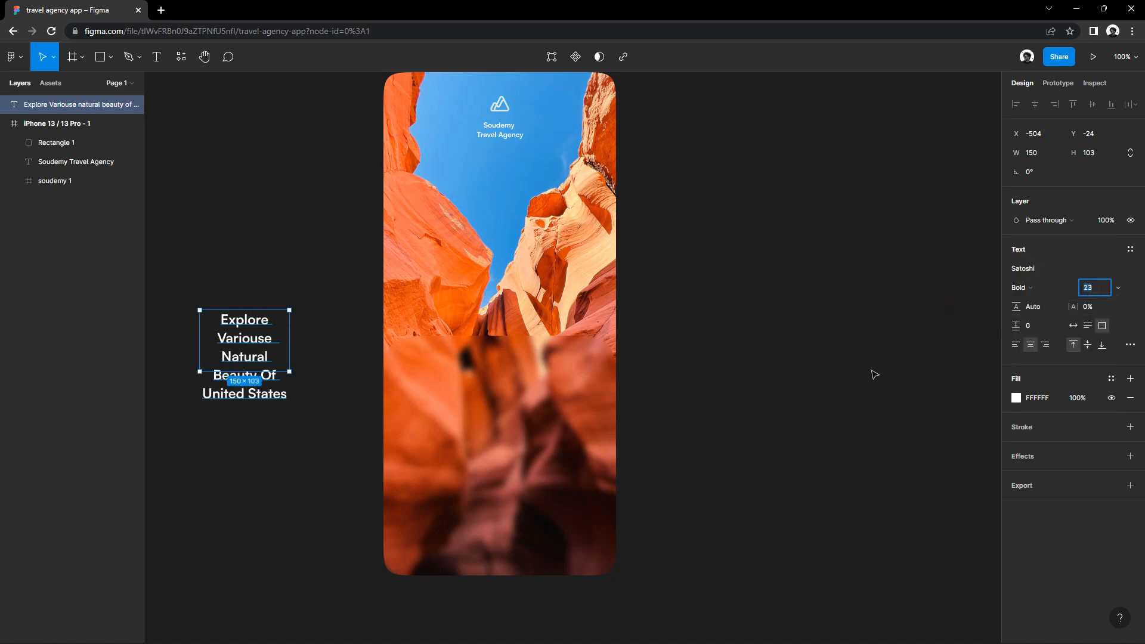
key(Down)
Move the heading into the upper part of the blurred panel in the phone frame.
drag(241, 355, 522, 395)
click(680, 404)
scroll(680, 403, down, 1)
click(690, 424)
Lower the blurred panel's top edge to a height of about 385 and nudge the heading slightly down.
click(537, 346)
click(536, 353)
drag(518, 328, 518, 339)
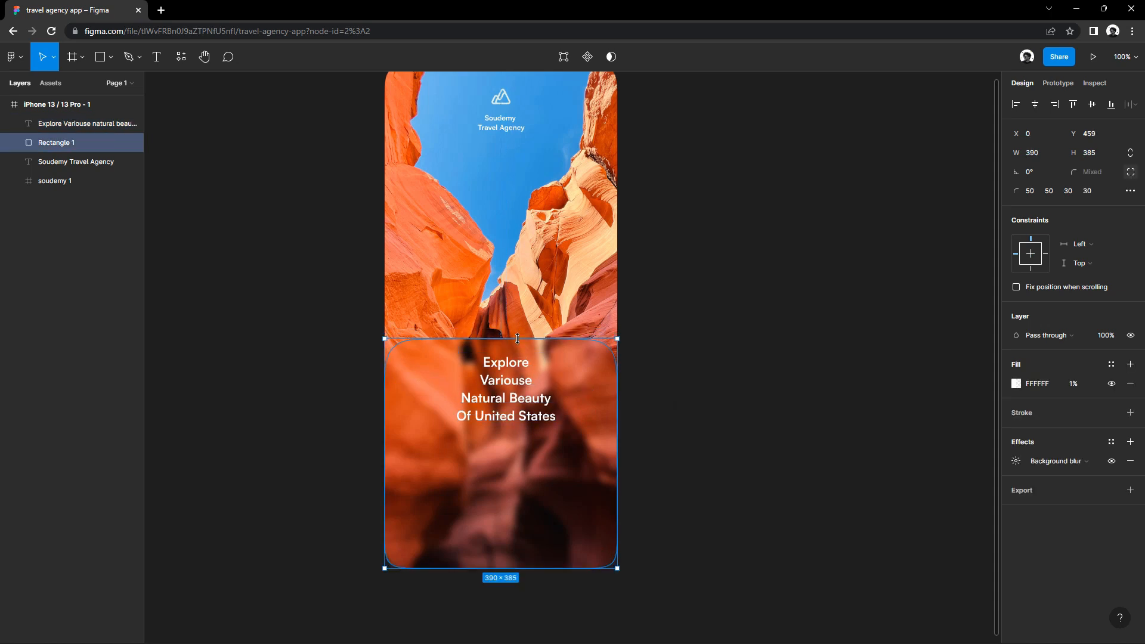
click(508, 379)
key(Down)
key(Down)
Duplicate the heading directly below itself and set the copy to Regular weight at size 12.
click(623, 394)
drag(621, 393, 611, 368)
drag(479, 371, 508, 458)
key(ctrl+z)
click(507, 376)
click(1026, 384)
click(1043, 359)
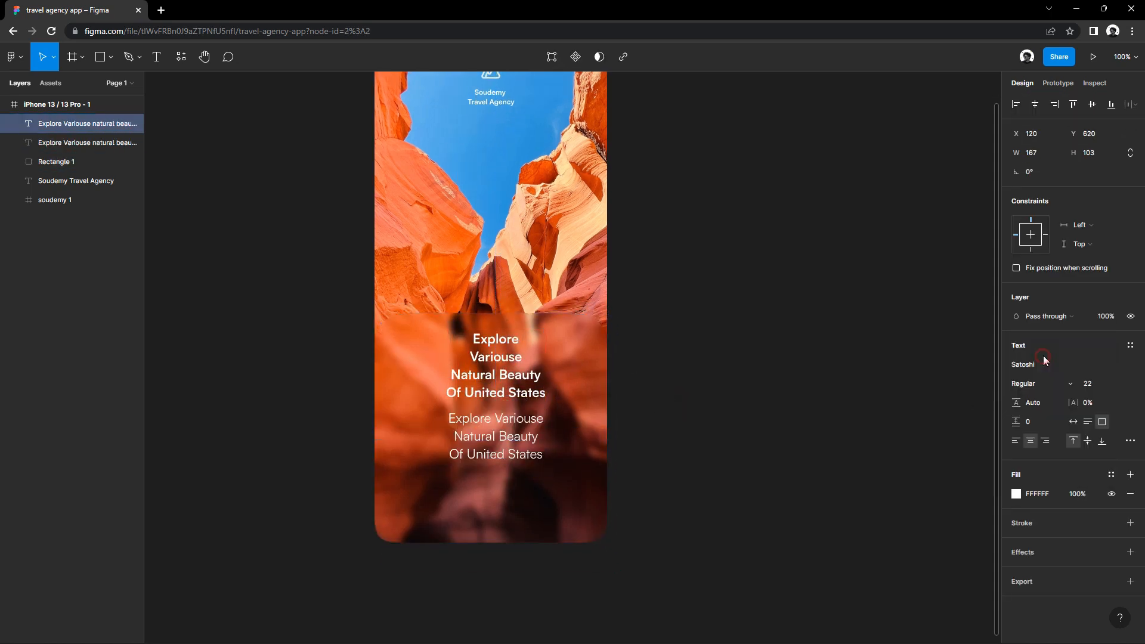
text(12)
key(Return)
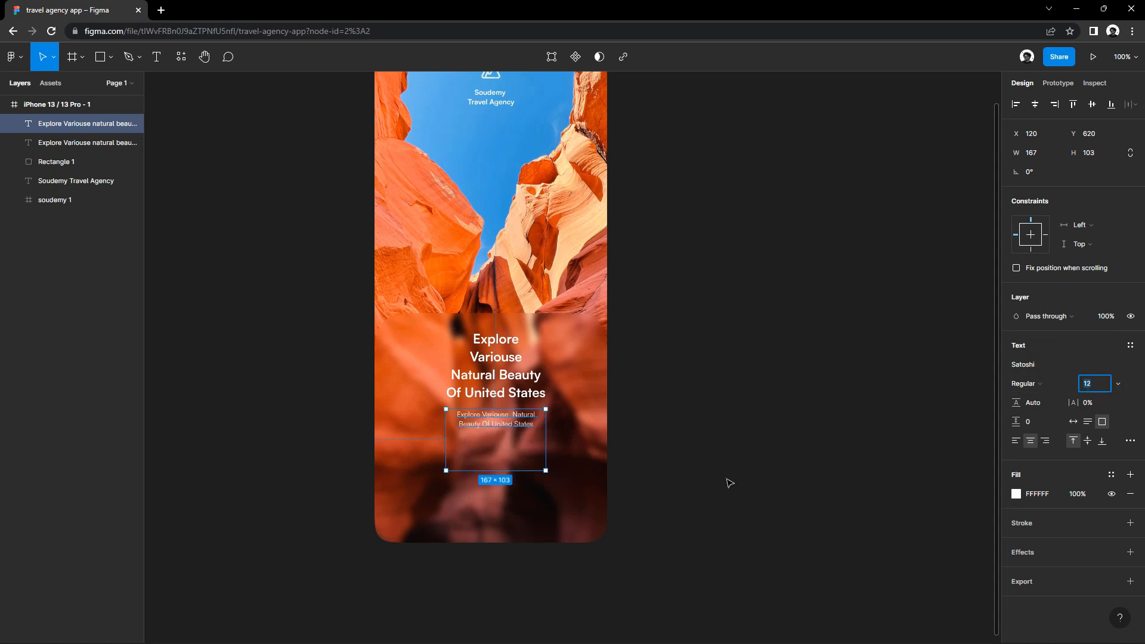
Replace the smaller text with 3 sentences generated by the Lorem ipsum plugin.
right_click(503, 427)
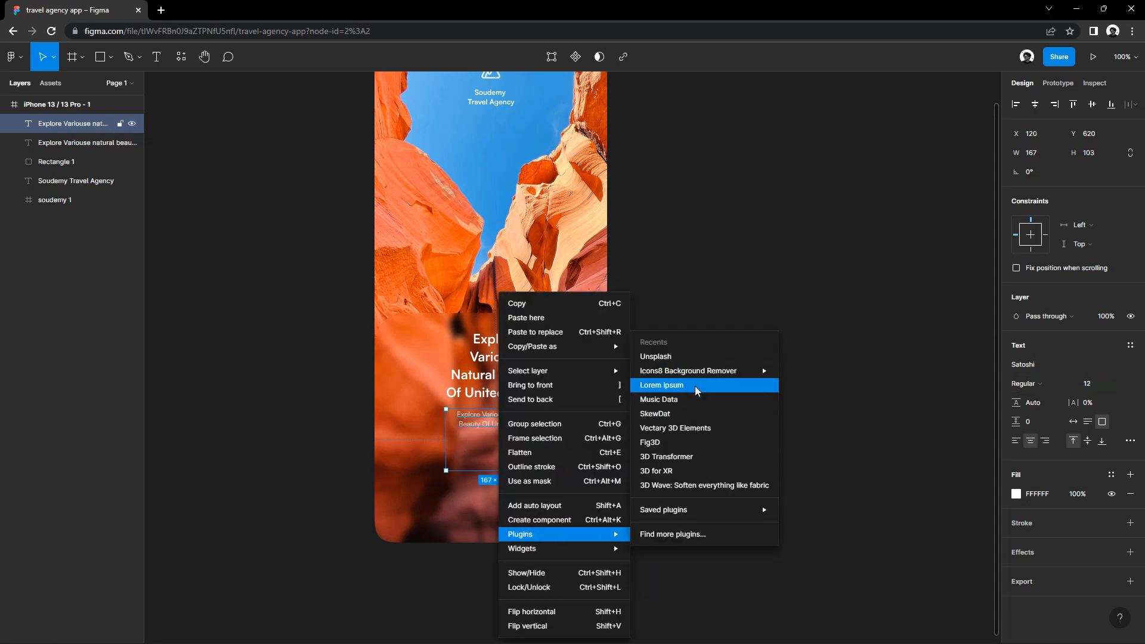
click(699, 390)
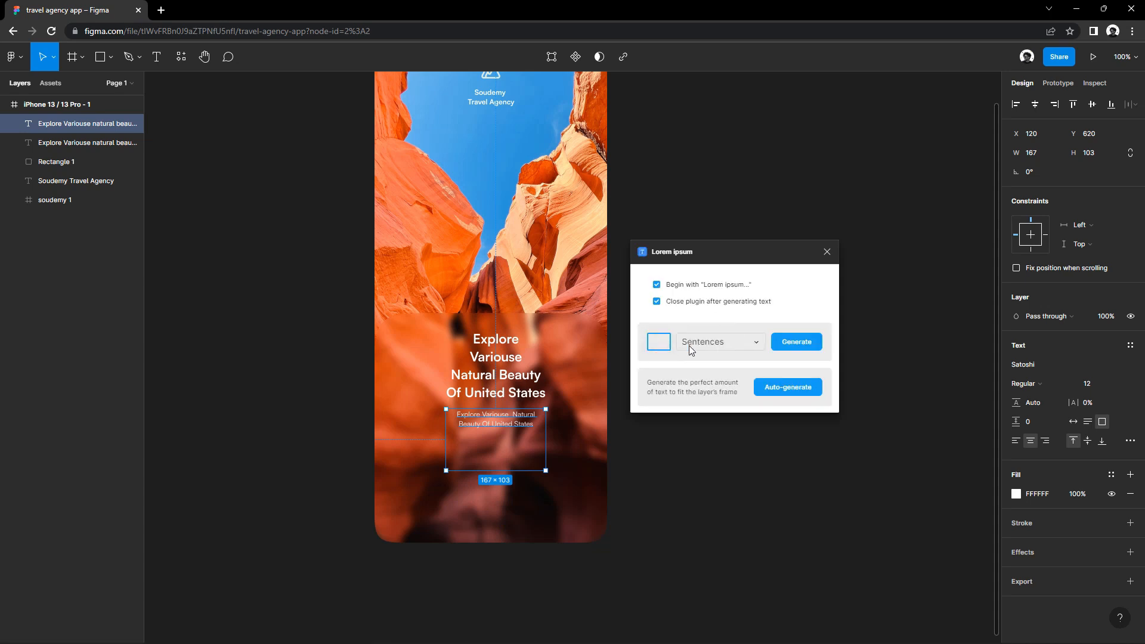
text(3)
click(795, 345)
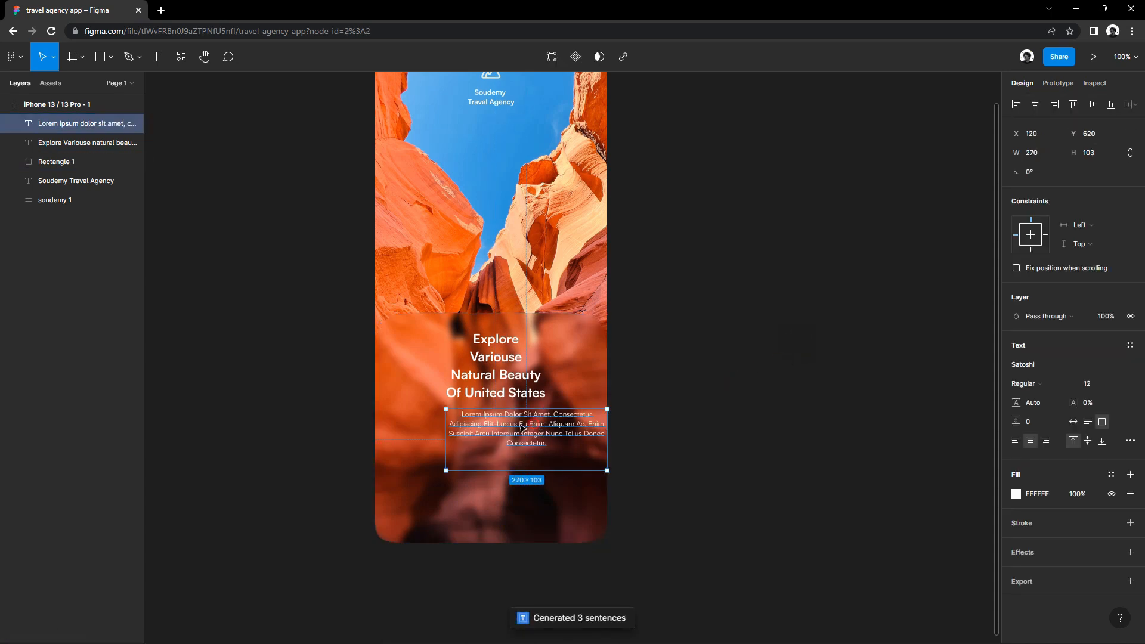
Center the description text horizontally within the phone frame, below the heading.
drag(523, 429, 487, 430)
click(707, 382)
drag(706, 382, 665, 397)
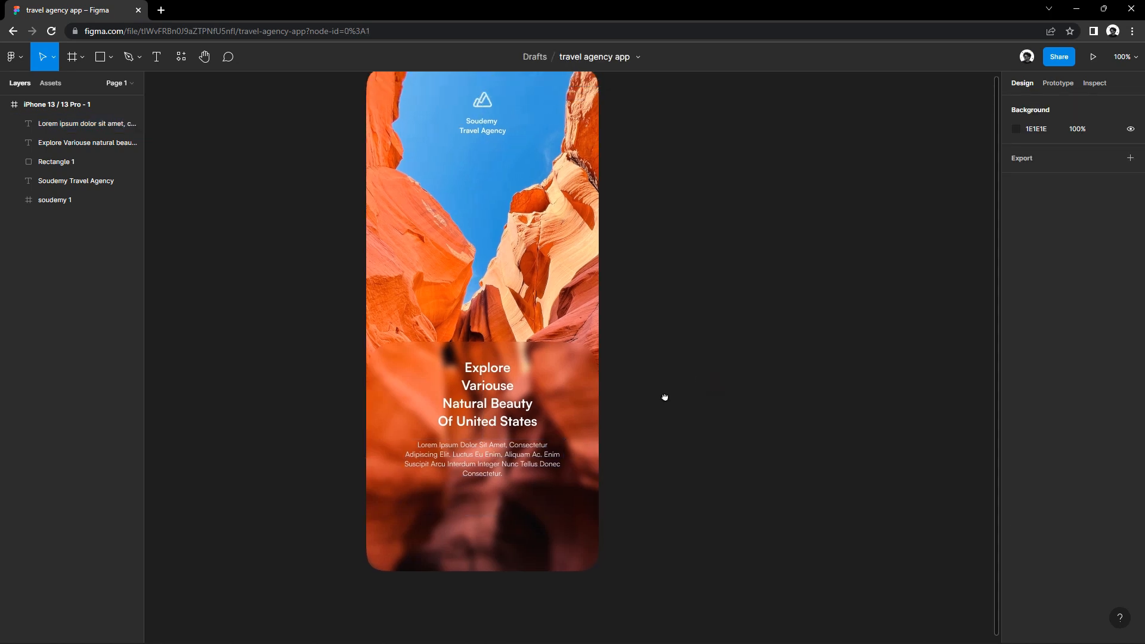
Draw a rectangle about 319 × 94 below the description text in the blurred panel.
scroll(665, 397, down, 1)
click(111, 57)
click(66, 84)
drag(385, 479, 578, 536)
scroll(660, 506, up, 1)
scroll(660, 506, right, 1)
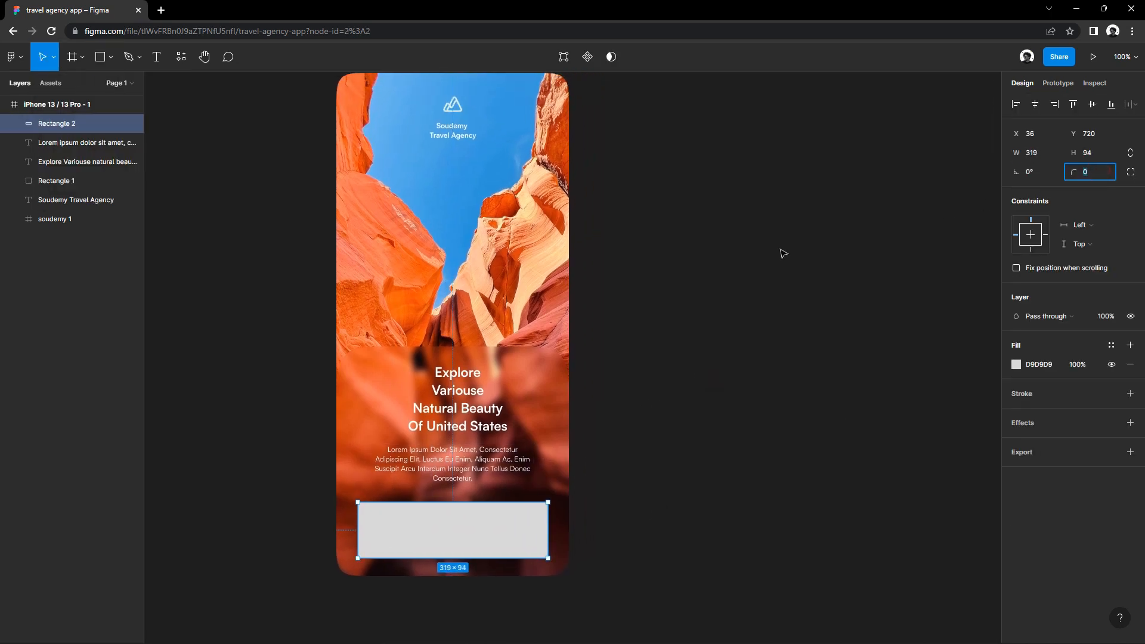
Apply auto layout to the phone frame and remove it again.
drag(467, 205, 459, 231)
click(365, 86)
click(362, 94)
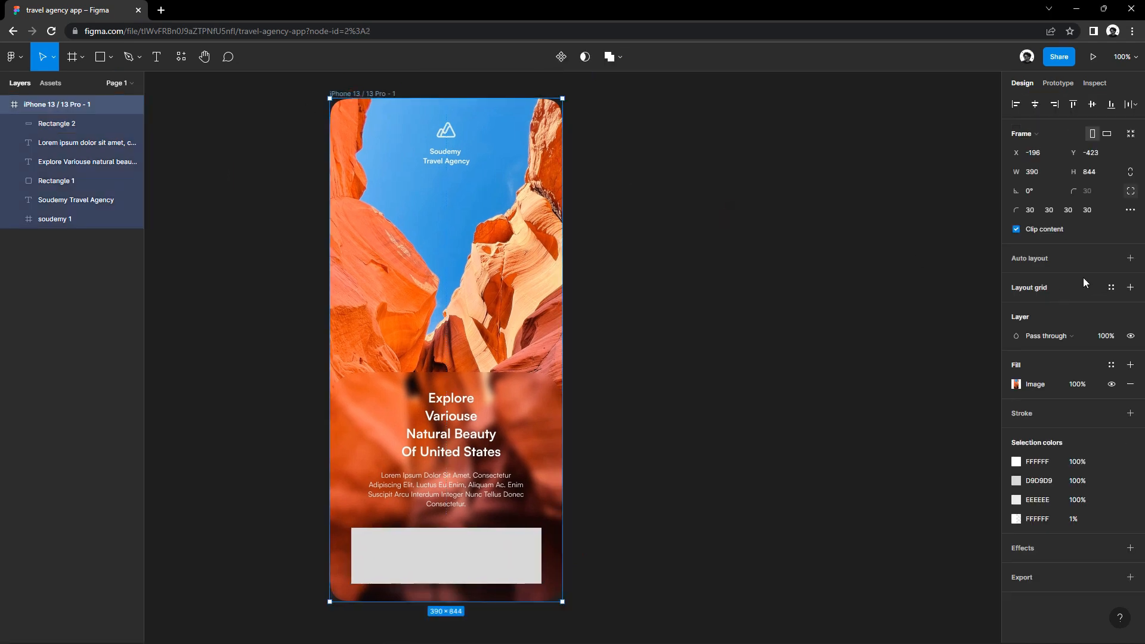
click(1130, 258)
click(1130, 278)
Add a layout grid of 7 stretched columns with a margin of 27 to the phone frame.
click(1130, 307)
click(1016, 326)
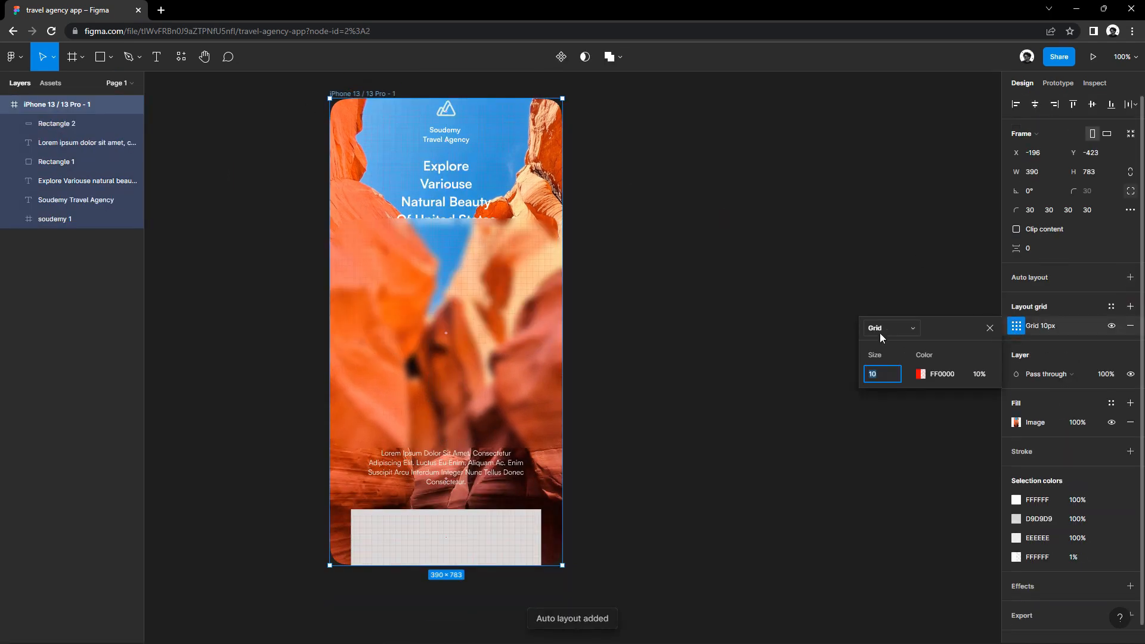
click(883, 328)
click(888, 348)
text(7)
click(966, 418)
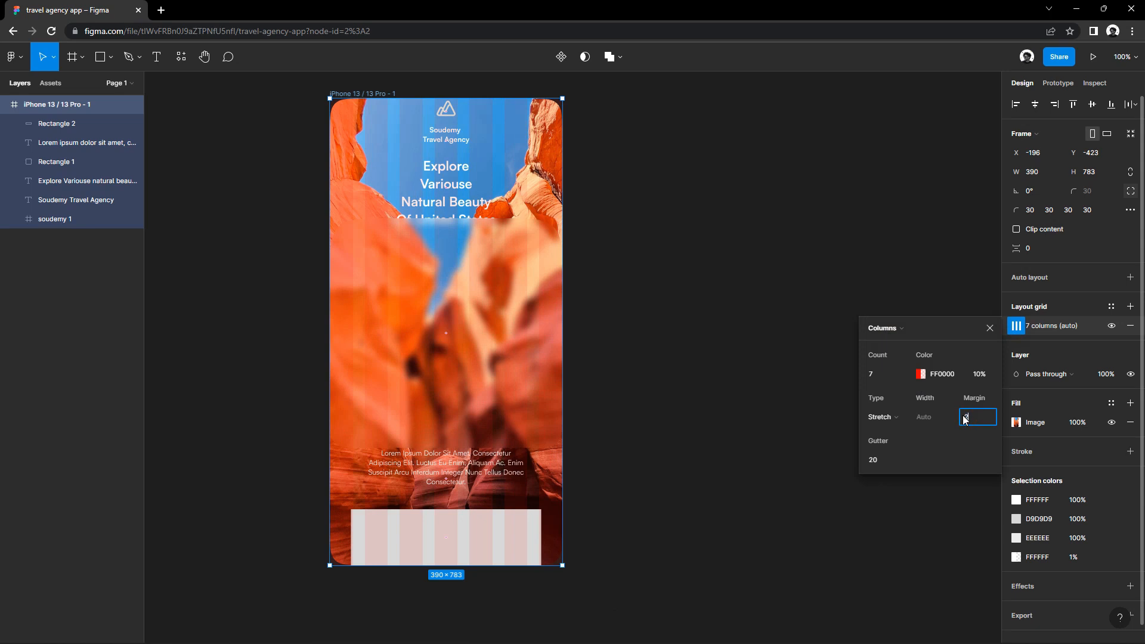
click(882, 458)
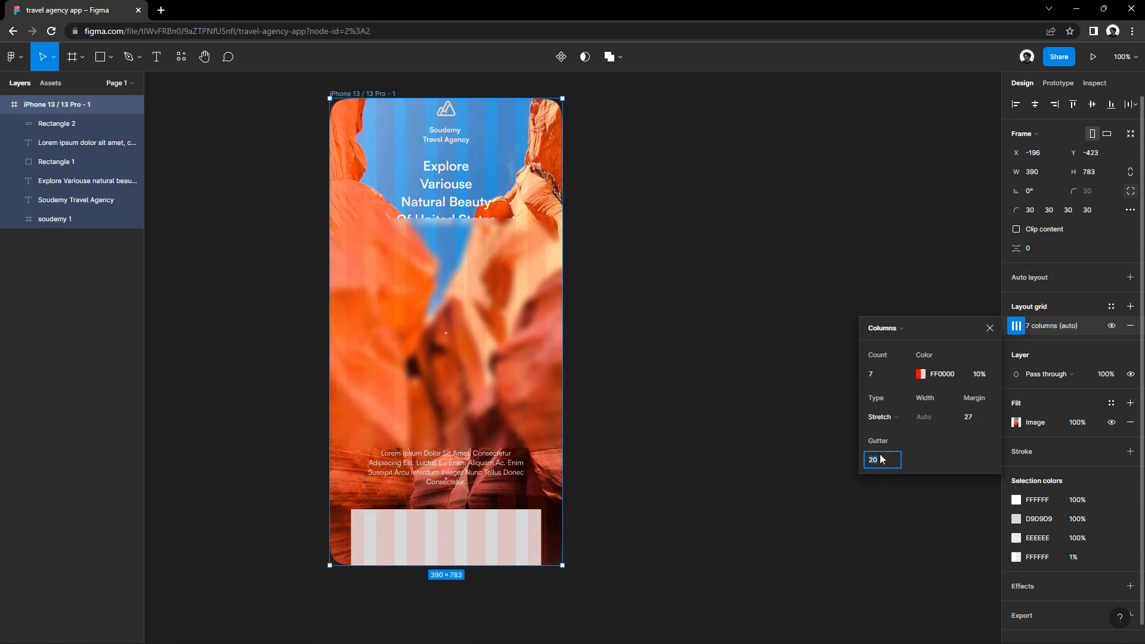
click(989, 330)
Move the gray rectangle up to Y 663, fit it to the grid margins at width 336, and set its corner radius to 20.
click(496, 513)
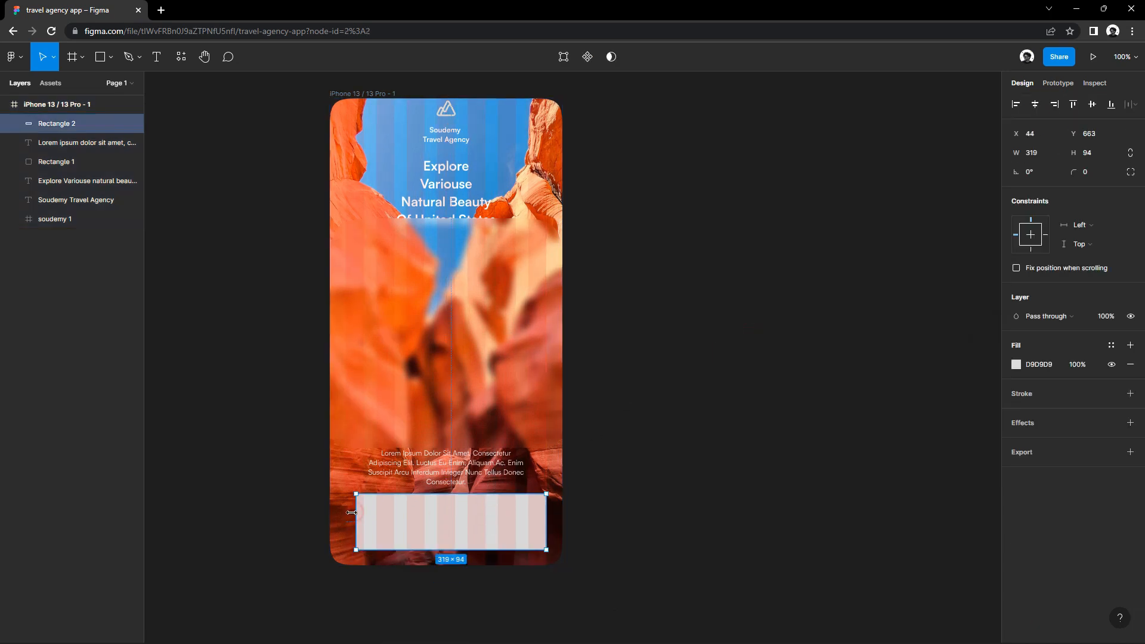
drag(352, 513, 346, 512)
text(18)
click(1110, 193)
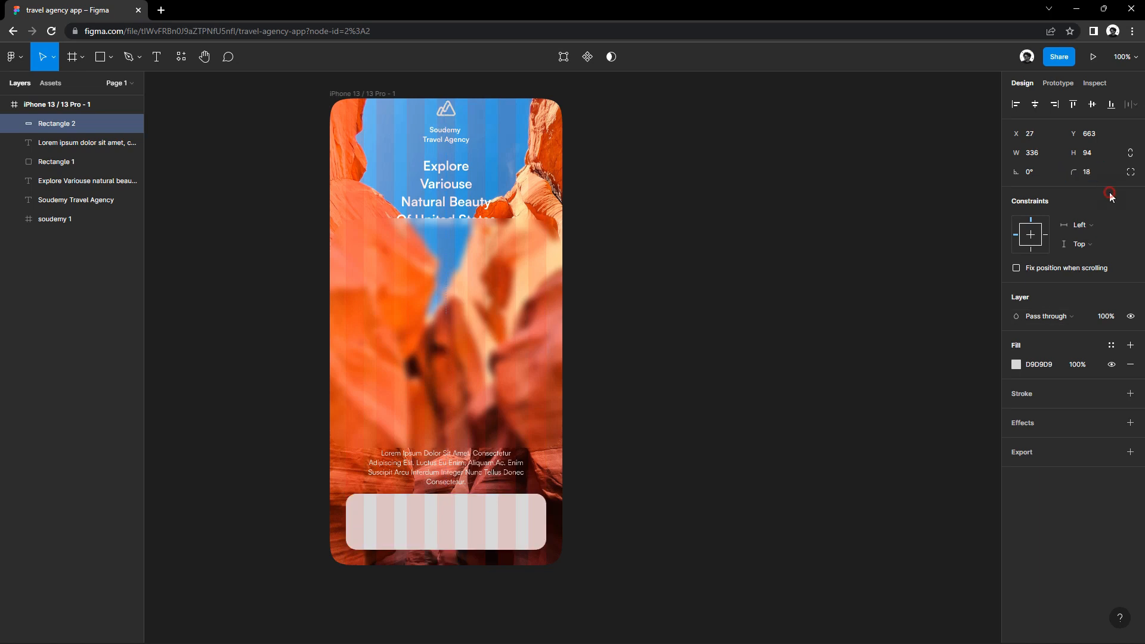
text(20)
Switch the gray rectangle to independent corners and apply corner smoothing.
click(1130, 173)
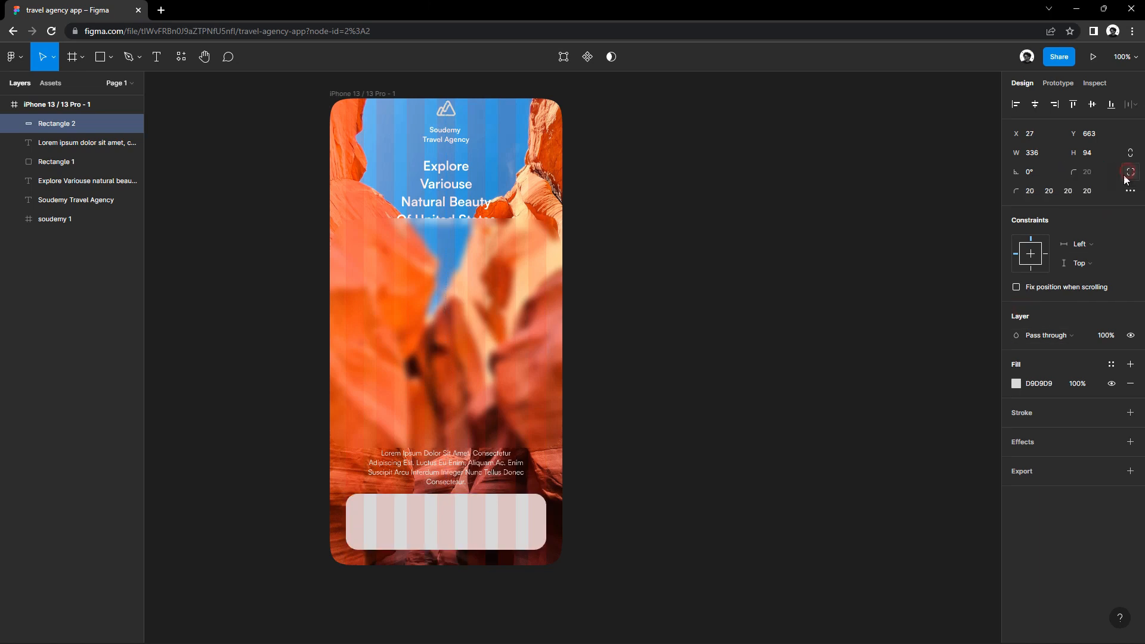
click(1128, 193)
click(924, 220)
click(793, 251)
Change the gray rectangle's fill to a solid cyan-blue color.
click(517, 527)
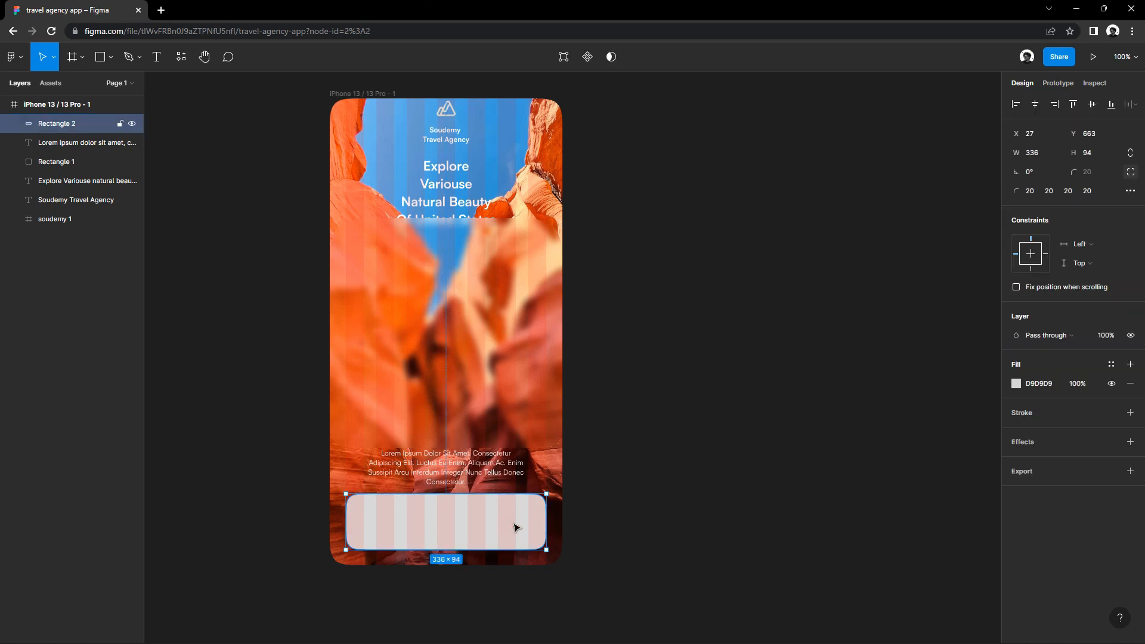
click(1017, 383)
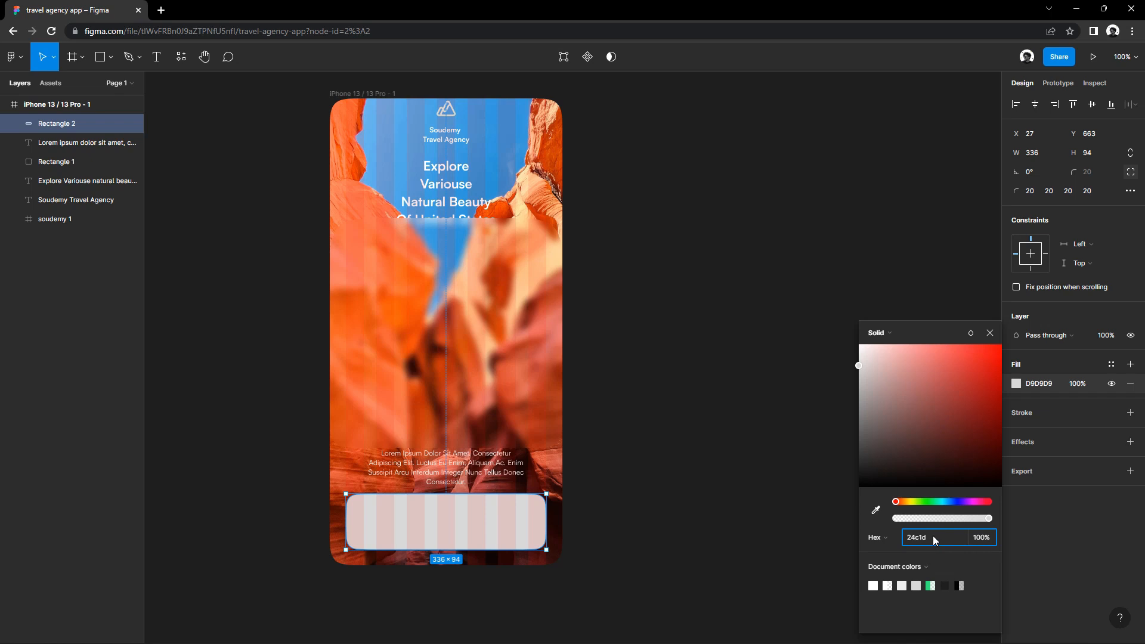
key(Return)
click(990, 333)
Save the rectangle's fill as a color style named "main color".
click(1111, 364)
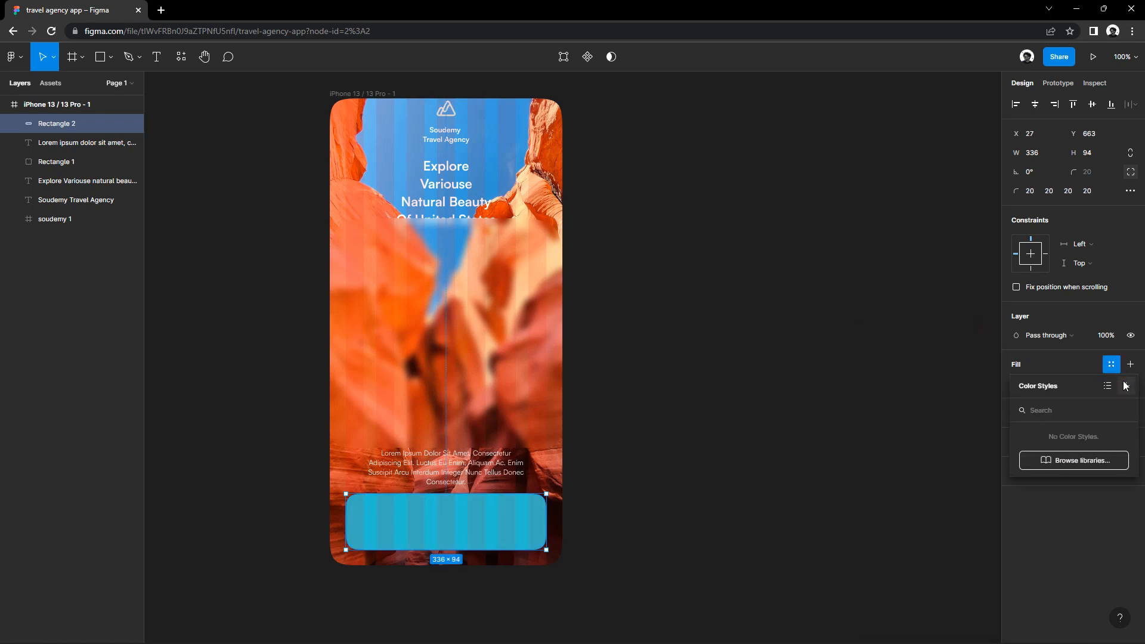
click(1125, 386)
text(main color)
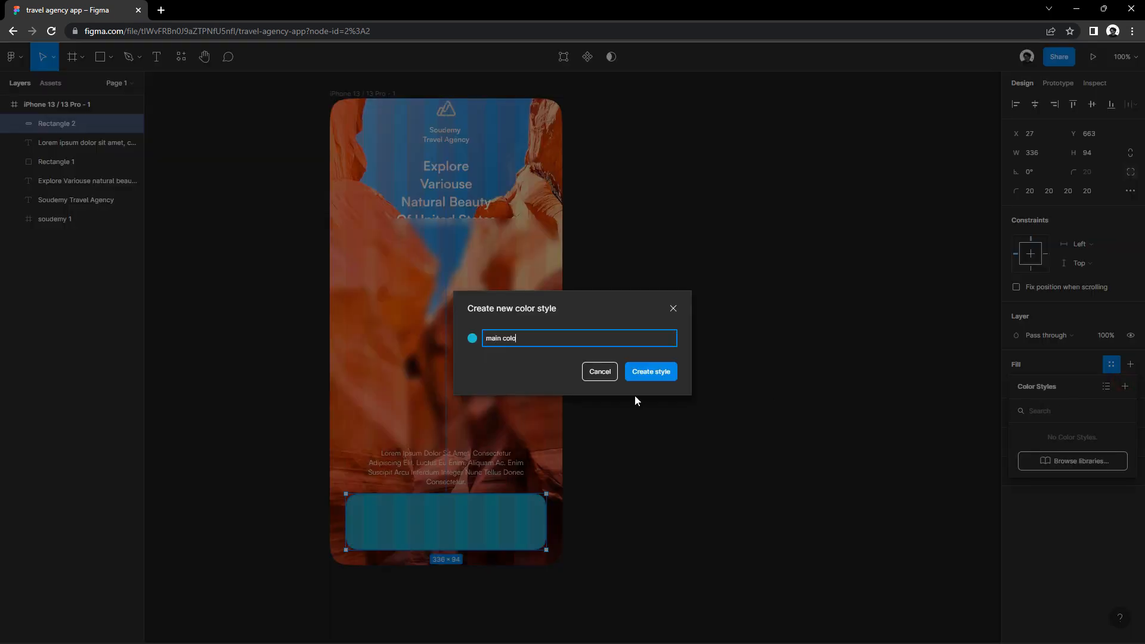
click(670, 374)
click(657, 444)
Move the blurred panel down to Y 398 at the bottom of the phone frame and send it to the back.
drag(657, 447, 566, 465)
click(367, 532)
click(514, 520)
drag(389, 390, 389, 510)
right_click(377, 471)
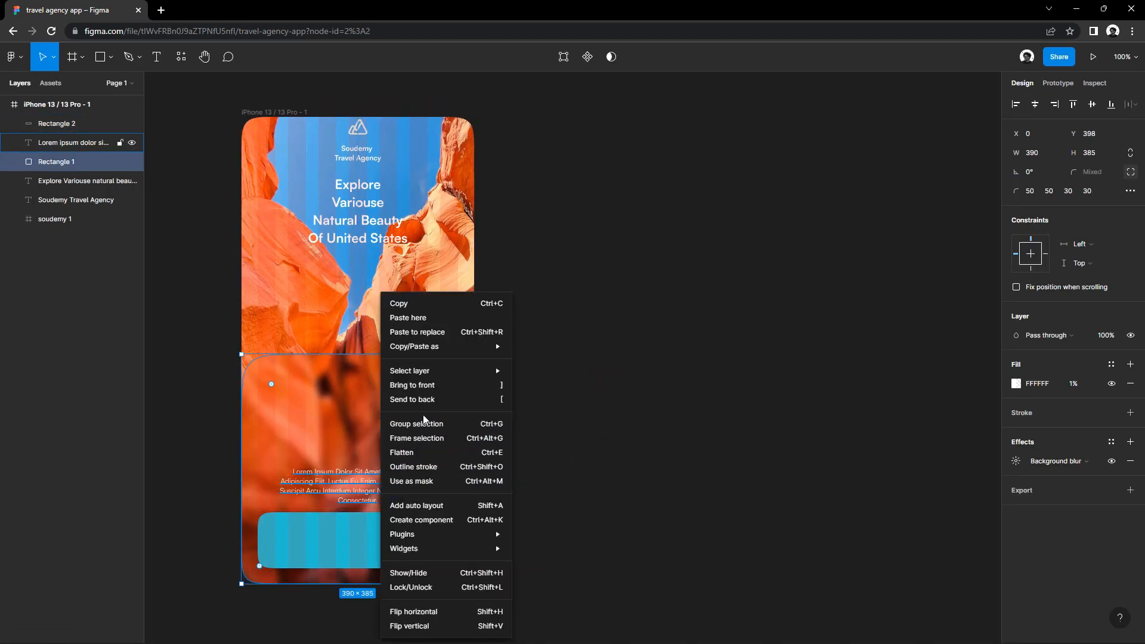
click(433, 400)
Move the heading down into the blurred panel, centered above the description text.
drag(532, 427, 582, 422)
drag(395, 213, 403, 407)
click(603, 475)
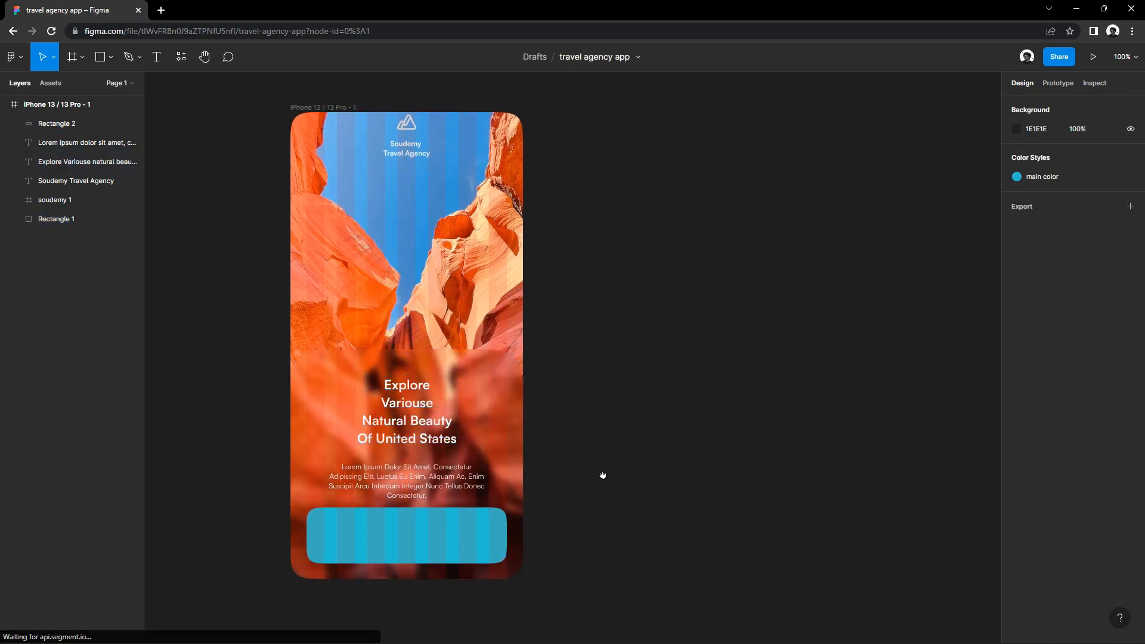
drag(603, 475, 598, 484)
Hide the column layout grid on the phone frame.
click(337, 117)
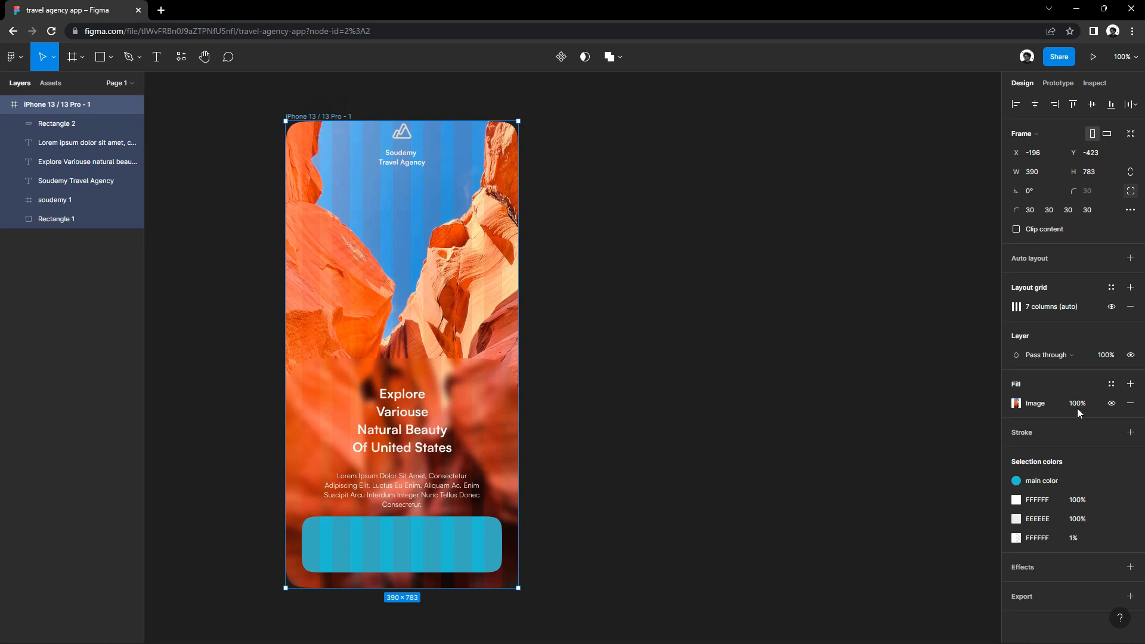
click(1116, 405)
click(1117, 405)
click(841, 389)
click(303, 116)
click(1110, 306)
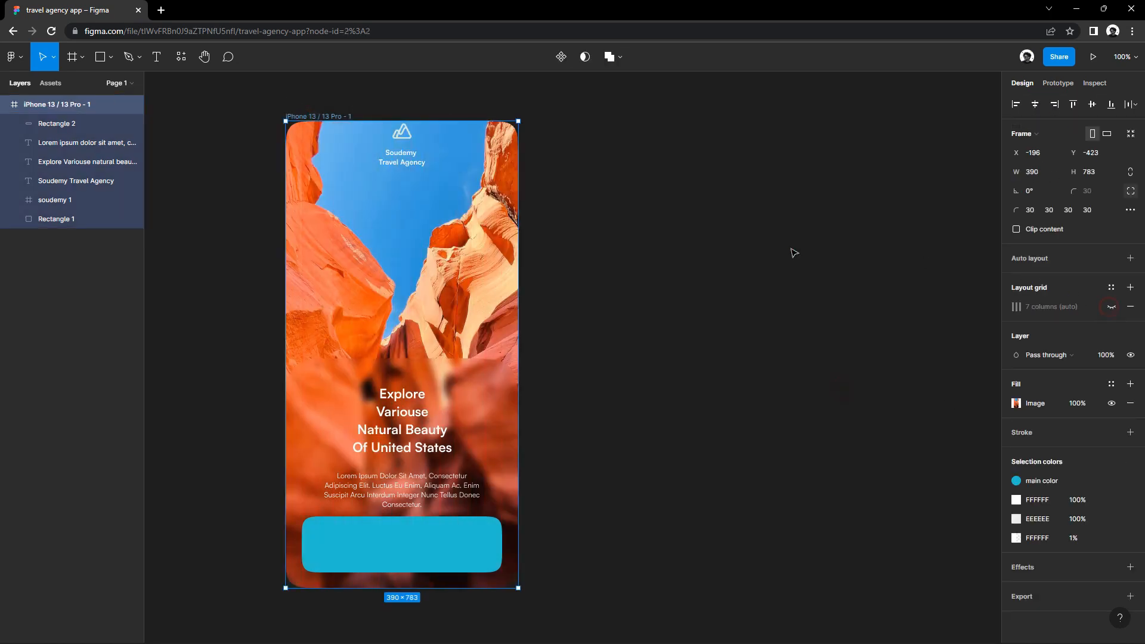
click(783, 256)
Duplicate the description text outside the phone frame and replace its content with "Get started".
drag(654, 293, 605, 294)
scroll(561, 381, down, 2)
drag(560, 381, 505, 382)
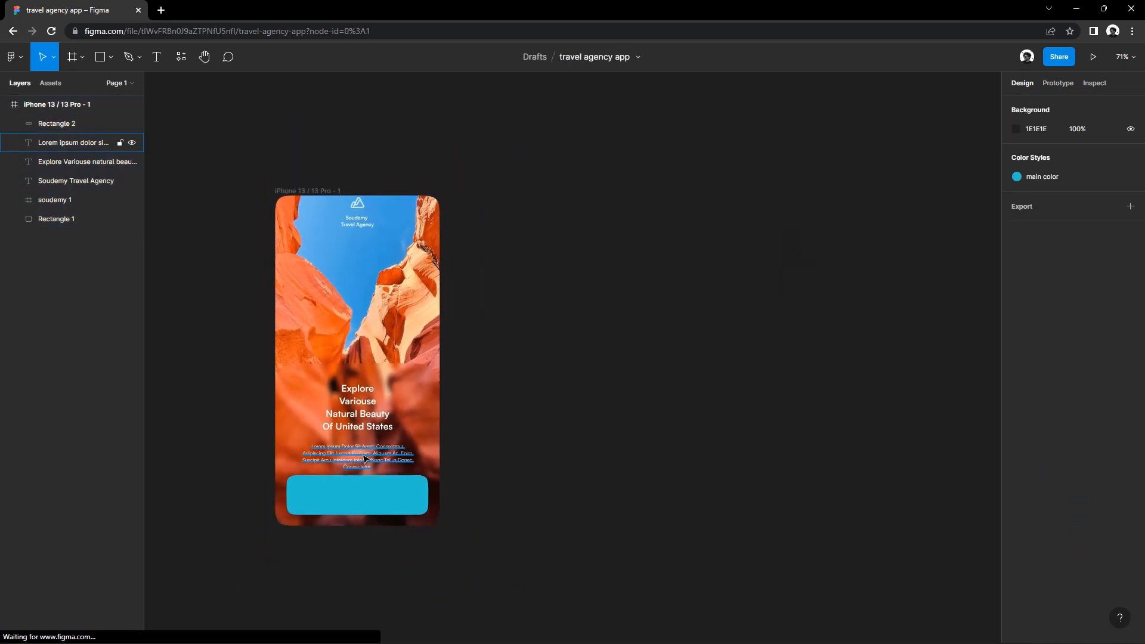
drag(365, 460, 542, 501)
key(Return)
text(Get)
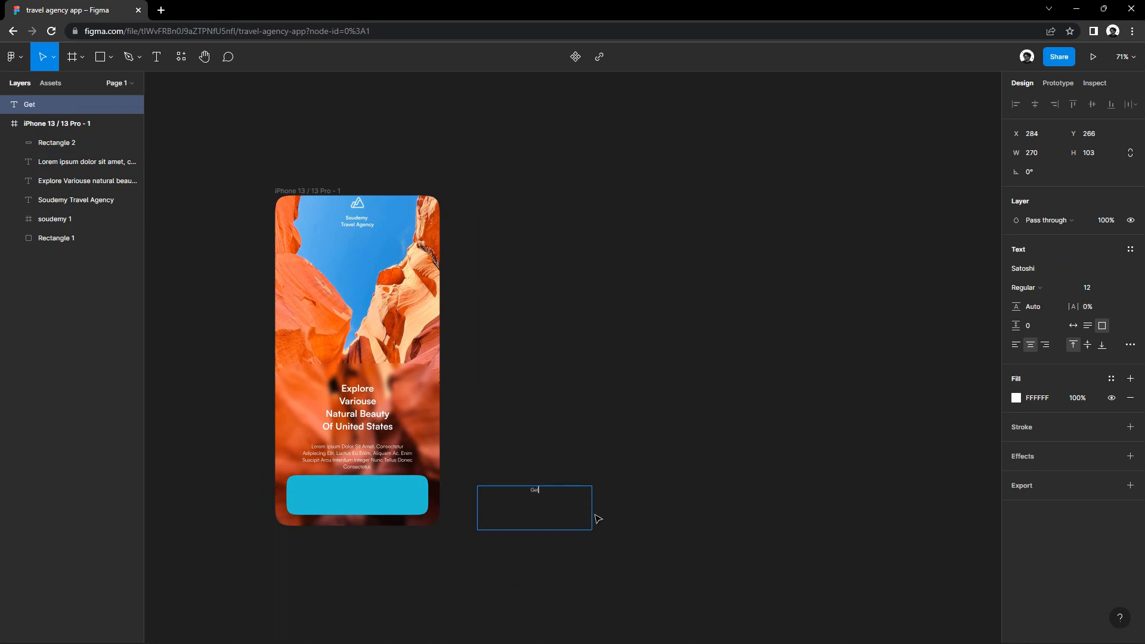
text( s)
scroll(823, 542, up, 5)
text(tarted)
click(875, 392)
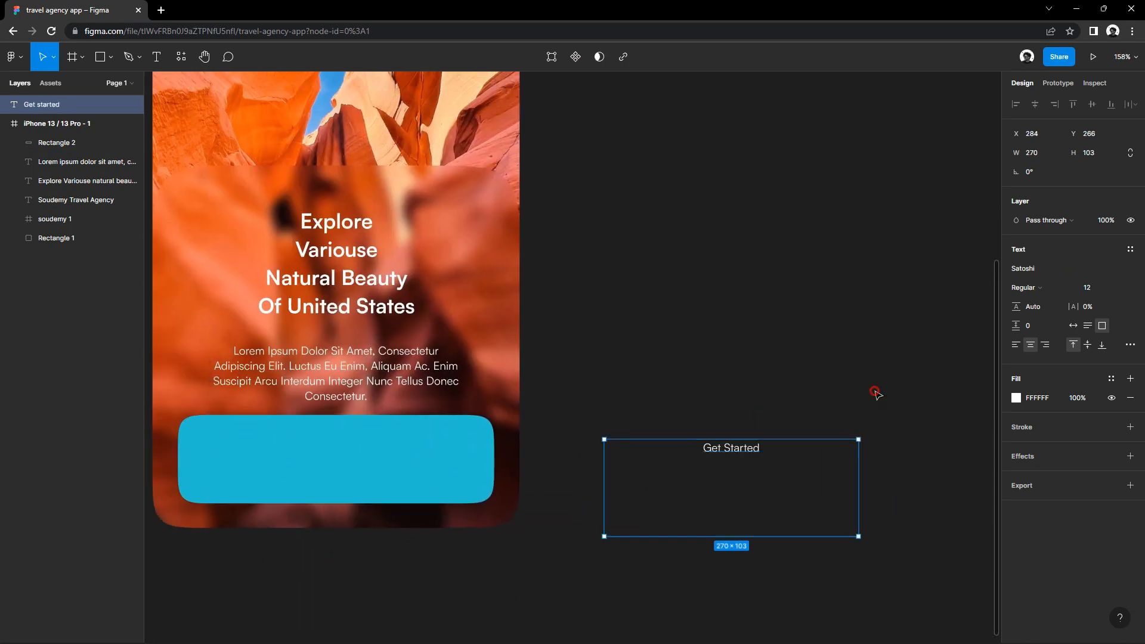
click(892, 394)
Set the "Get started" text to auto width, Bold weight and size 17.
drag(732, 451, 739, 451)
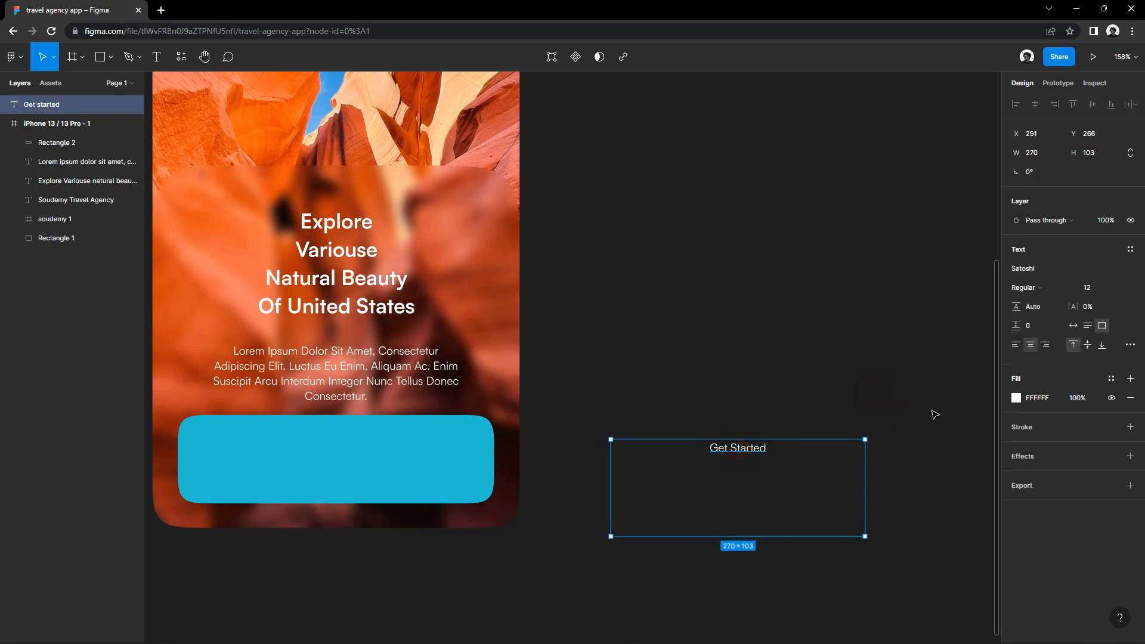
click(1072, 325)
click(1028, 289)
click(1033, 316)
click(1016, 288)
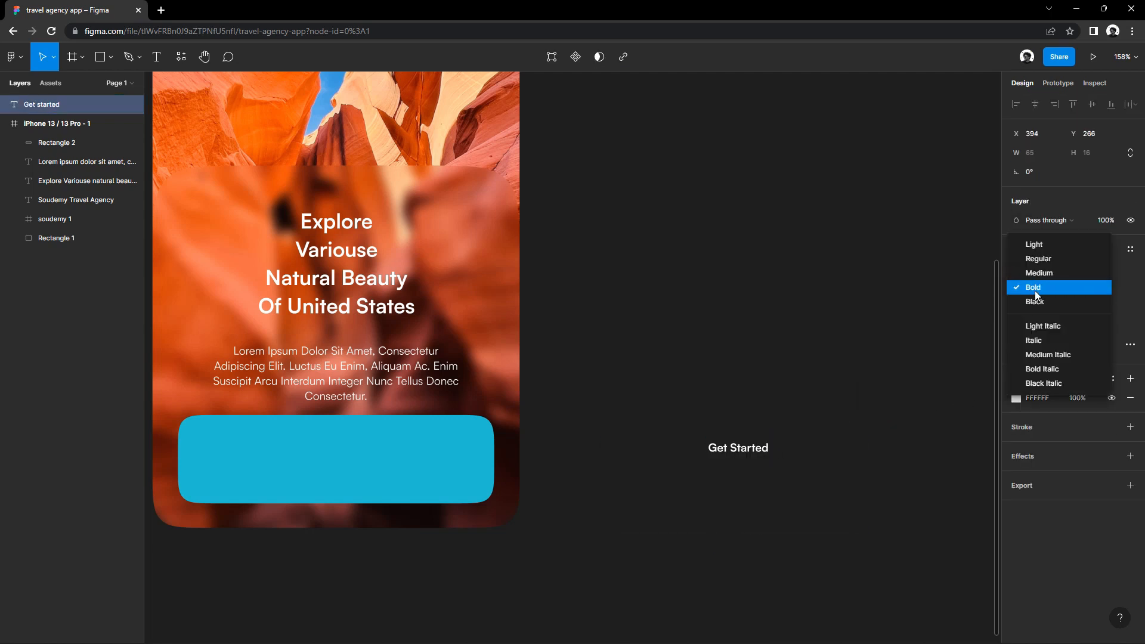
click(1035, 291)
click(1089, 295)
text(17)
key(Return)
Center the "Get started" label on the blue button, lowering the button's top edge slightly.
drag(677, 456, 341, 465)
click(406, 460)
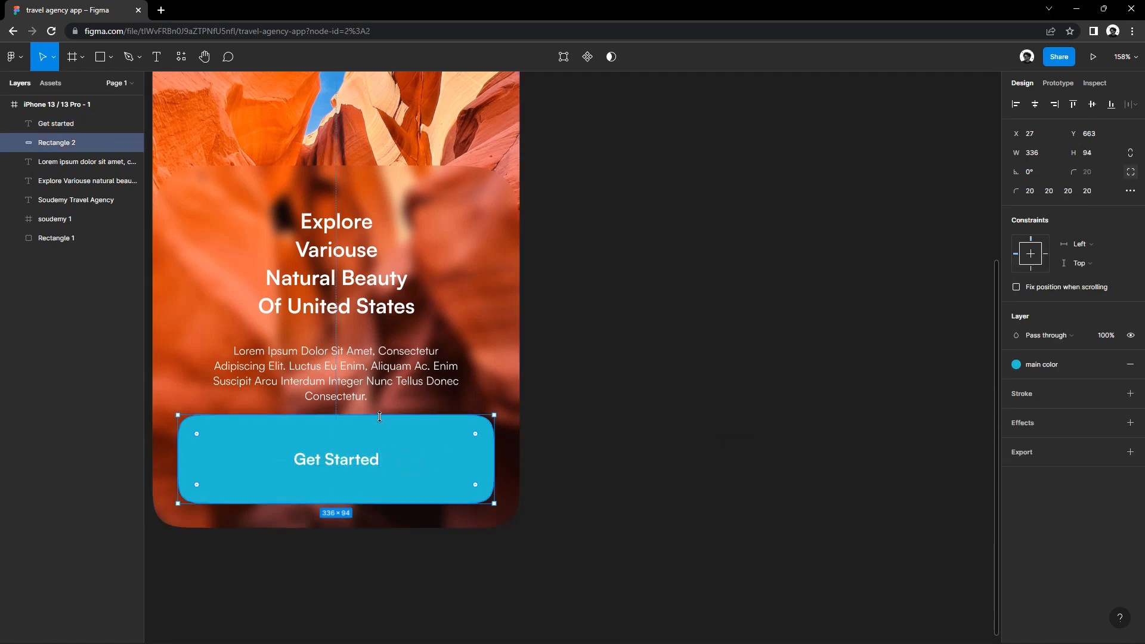
drag(378, 415, 377, 427)
drag(343, 465, 343, 471)
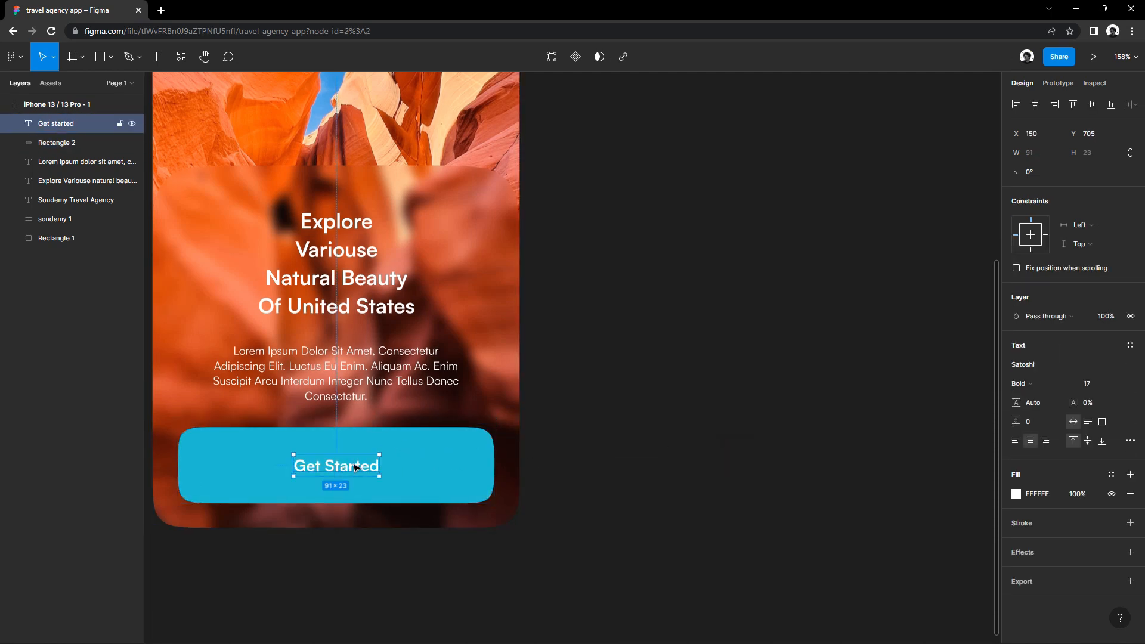
click(677, 480)
scroll(607, 399, down, 5)
scroll(612, 394, up, 3)
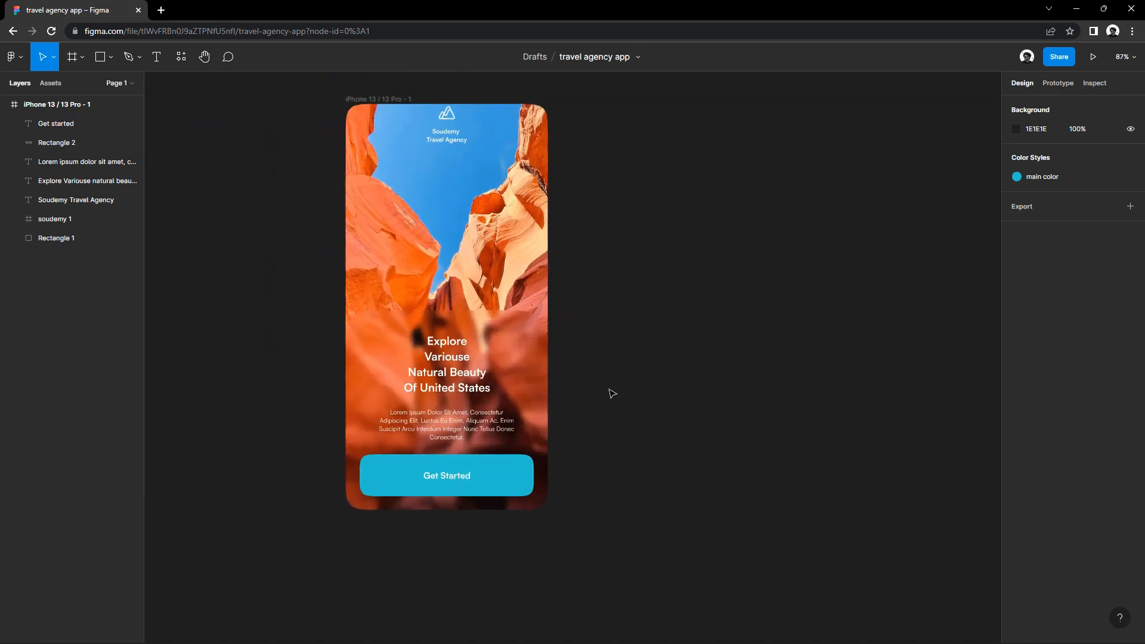
Move the logo and agency name down from the frame's top edge, placing the logo at Y 19.
scroll(610, 395, up, 1)
click(476, 185)
click(466, 160)
drag(493, 194, 476, 178)
click(470, 163)
key(Down)
key(Down)
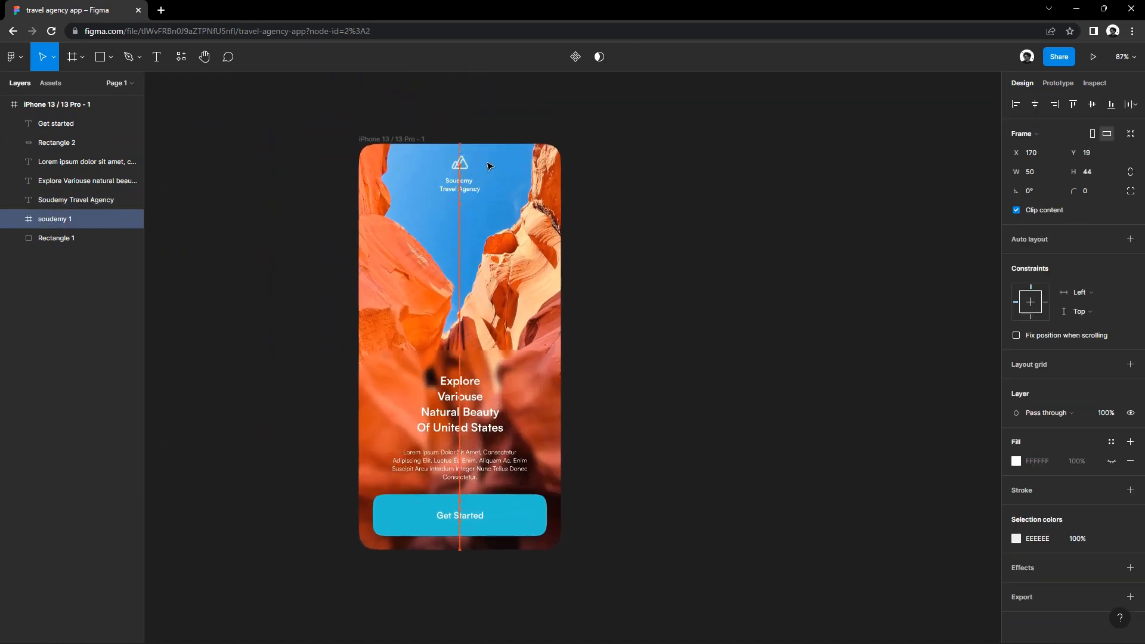
click(506, 167)
Duplicate the phone frame beside the original and replace the copy's image fill with solid F5F5F5.
drag(419, 143, 665, 143)
click(1132, 403)
click(1130, 384)
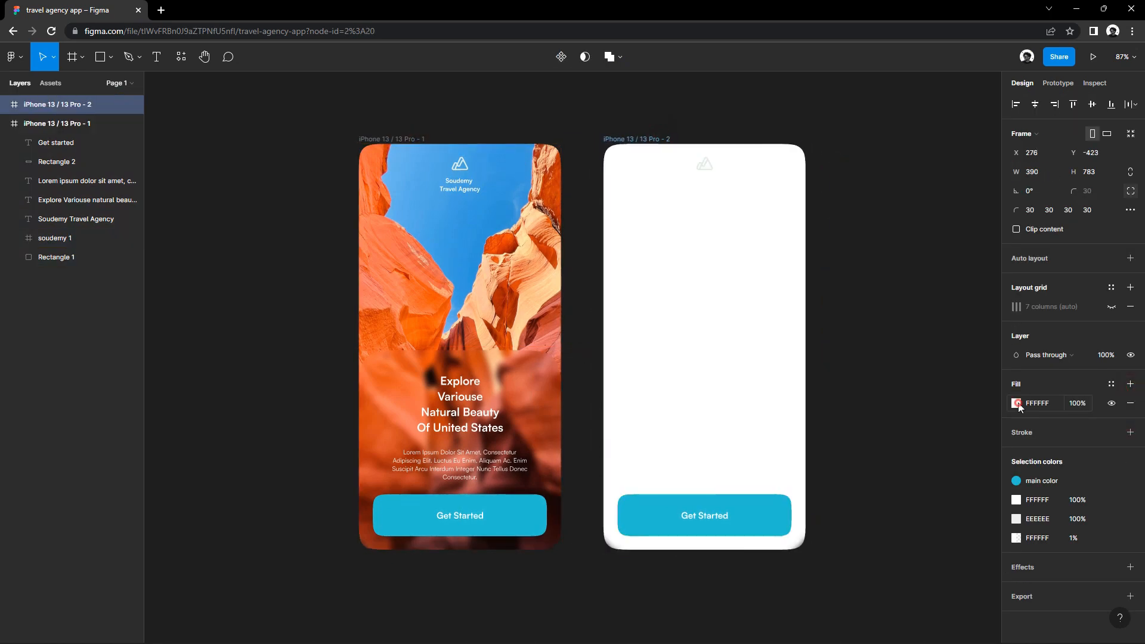
click(1017, 403)
drag(851, 347, 845, 357)
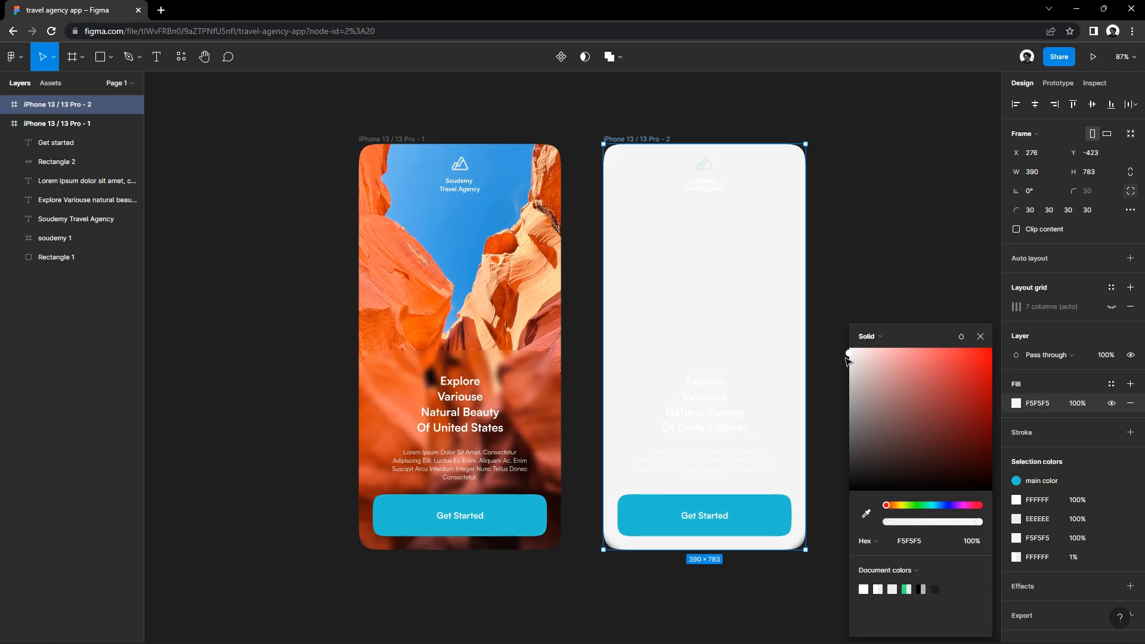
key(Escape)
Delete all the contents copied into the second phone frame.
drag(775, 332, 646, 528)
key(Delete)
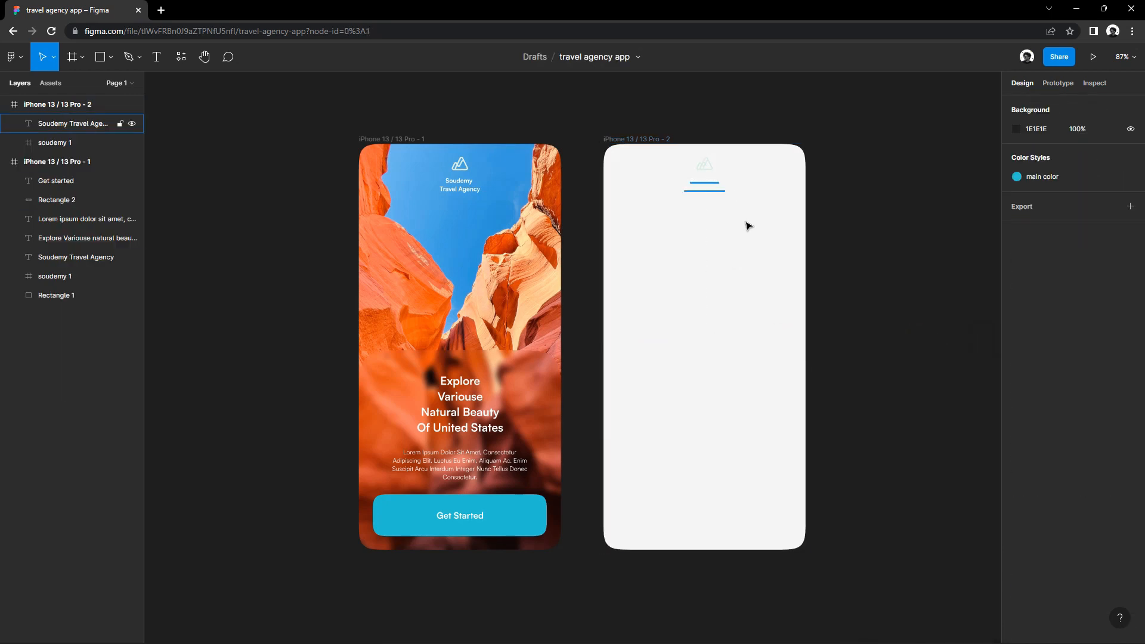
drag(751, 227, 673, 154)
key(Delete)
Show the column layout grid on the second phone frame.
drag(874, 281, 817, 283)
click(566, 138)
click(1112, 307)
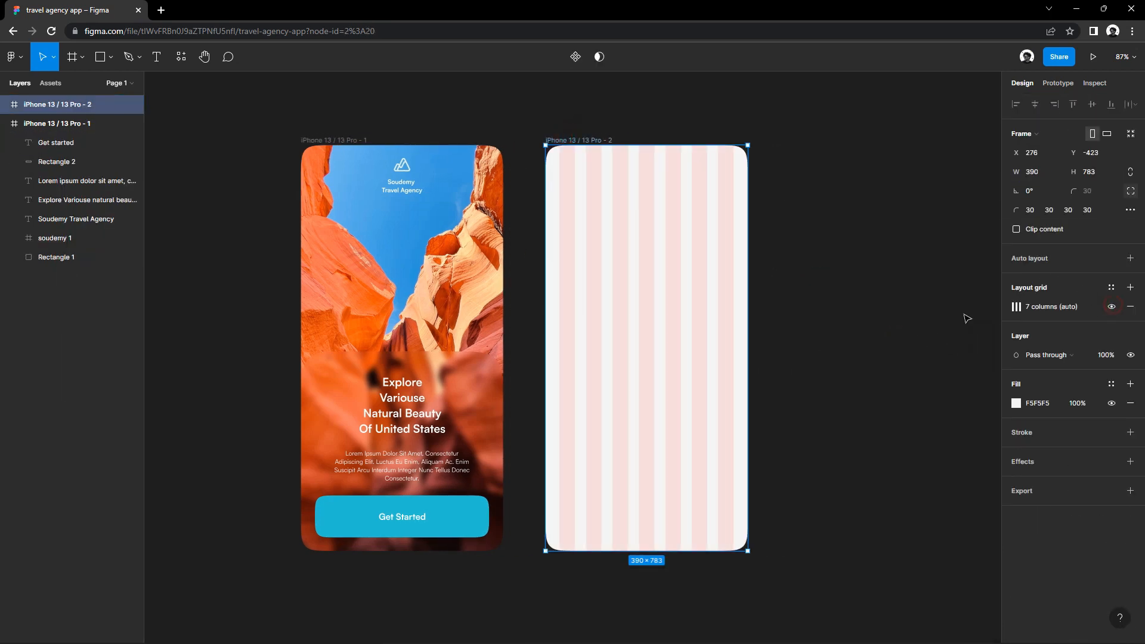
click(865, 335)
Draw a 41 × 41 circle in the second frame's upper-right corner, aligned with the last column's outer edge.
drag(849, 341, 819, 395)
click(110, 58)
click(95, 128)
scroll(662, 225, up, 5)
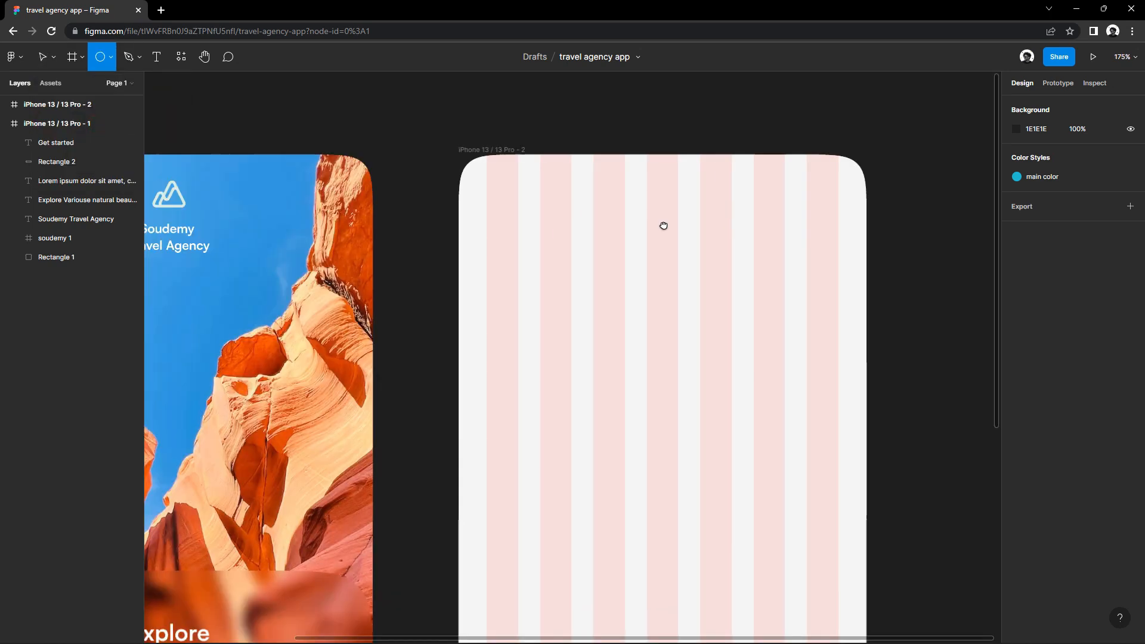
scroll(632, 191, right, 3)
drag(668, 176, 692, 216)
drag(705, 216, 725, 225)
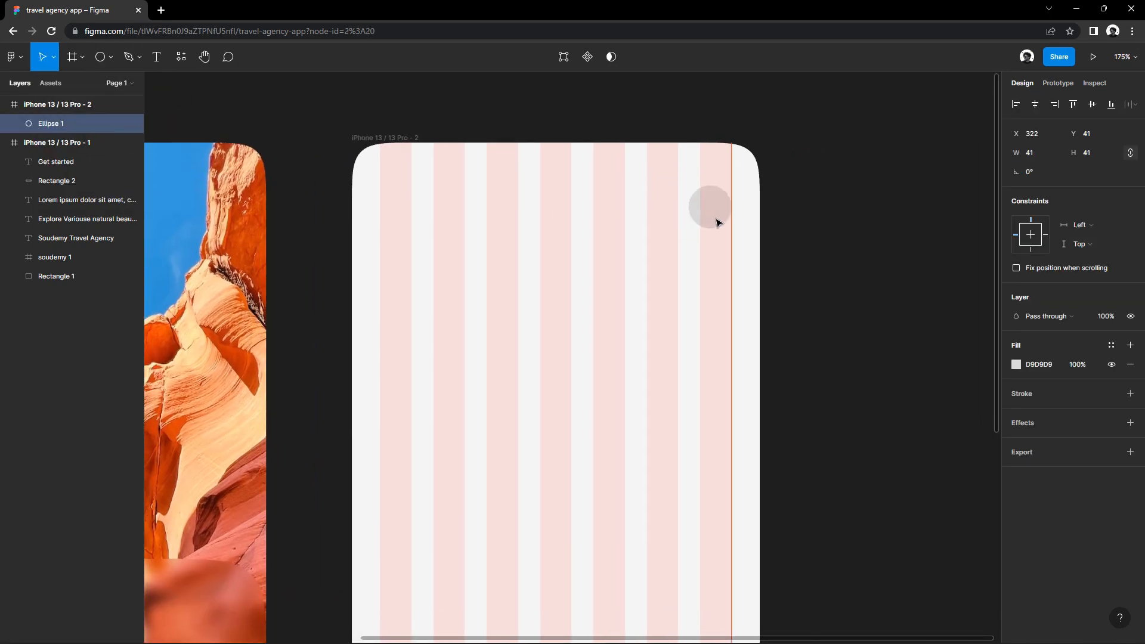
Try filling the circle with an avatar image file, and undo the image fill.
click(1016, 364)
click(878, 332)
click(910, 420)
click(912, 421)
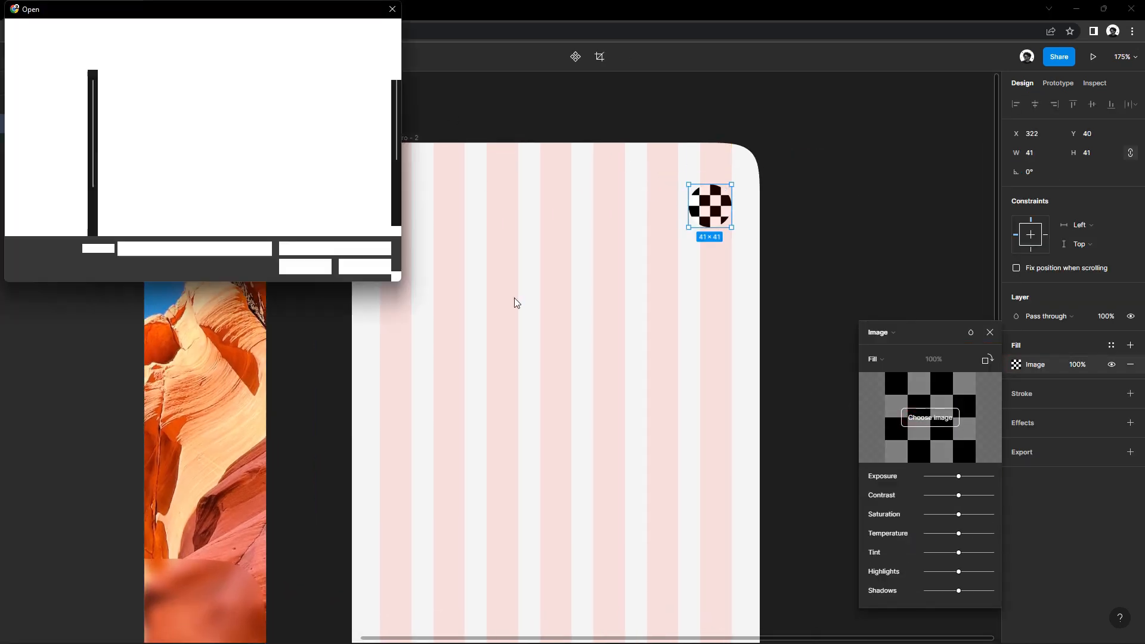
double_click(366, 108)
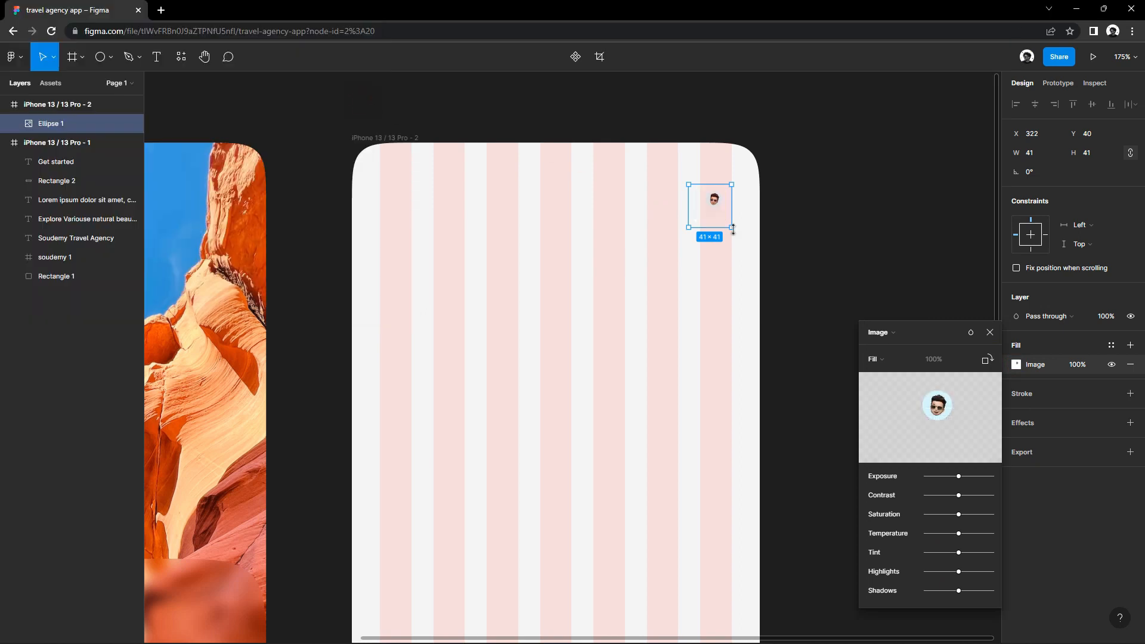
click(992, 332)
key(ctrl+z)
key(ctrl+z)
key(ctrl+z)
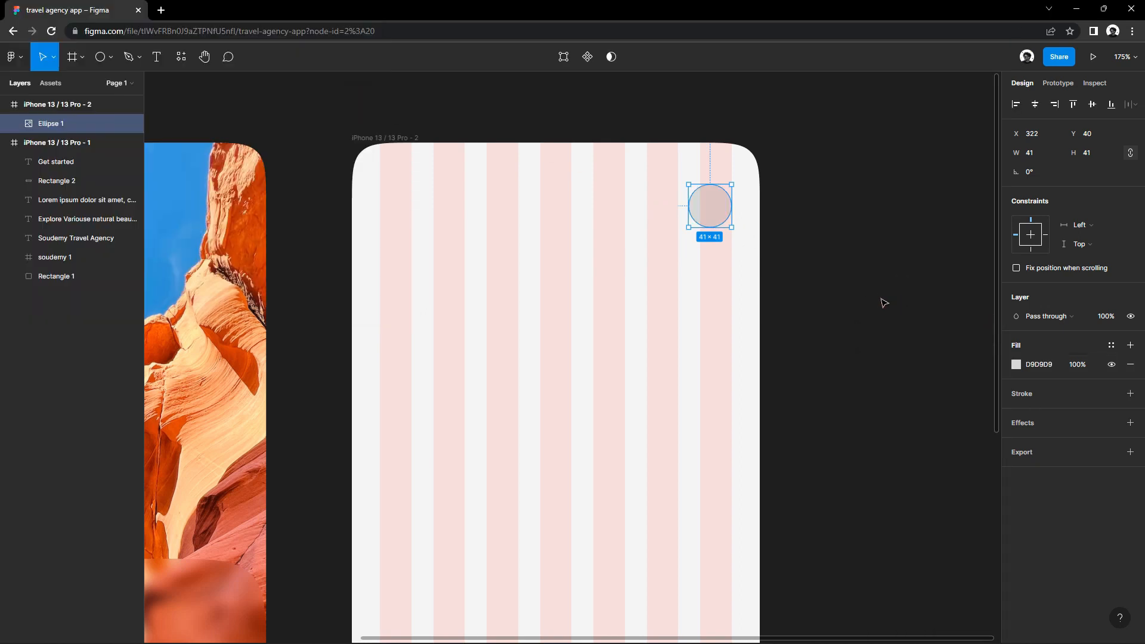
Import the Ellipse 1 avatar picture from the travel agency folder onto the second phone frame.
click(881, 299)
drag(465, 6, 407, 82)
click(86, 184)
drag(263, 284, 604, 328)
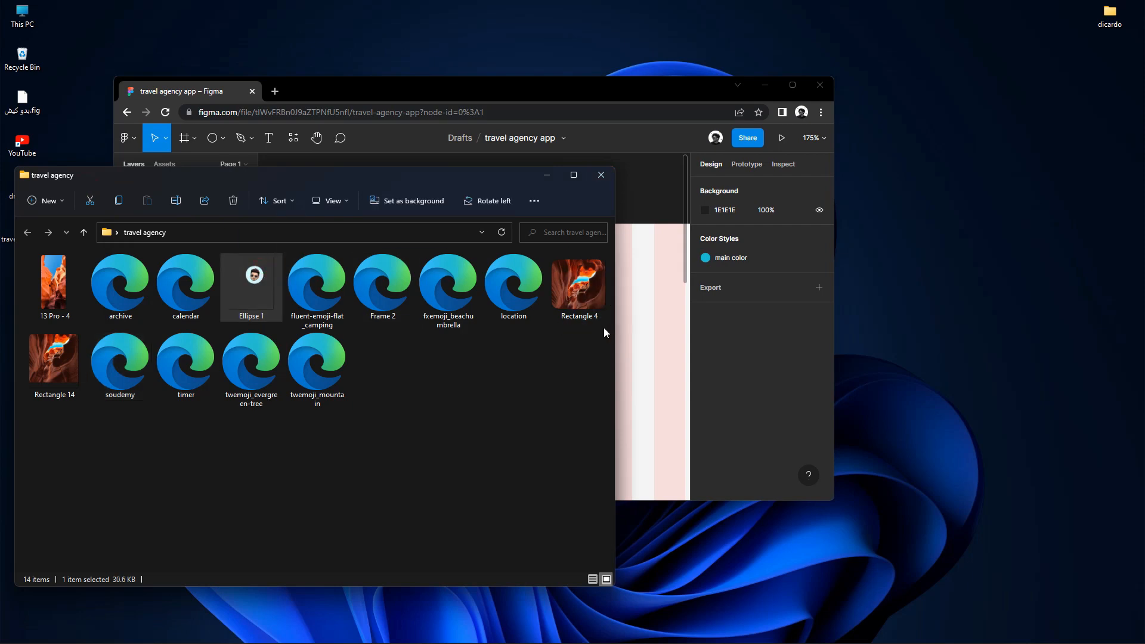
drag(254, 286, 641, 312)
click(792, 85)
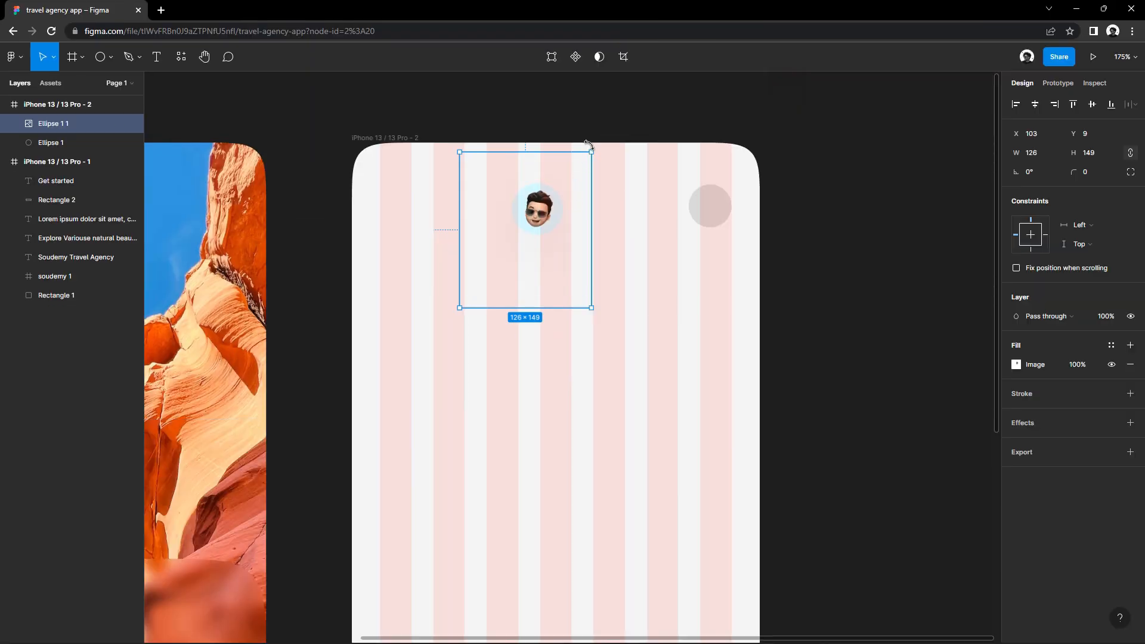
Scale the avatar picture to 112 × 132 and position it so that it covers the grey circle.
drag(591, 152, 719, 216)
drag(791, 354, 713, 263)
drag(679, 226, 722, 259)
click(823, 250)
scroll(758, 247, up, 3)
drag(697, 209, 696, 210)
drag(760, 340, 751, 331)
drag(696, 267, 704, 272)
click(819, 269)
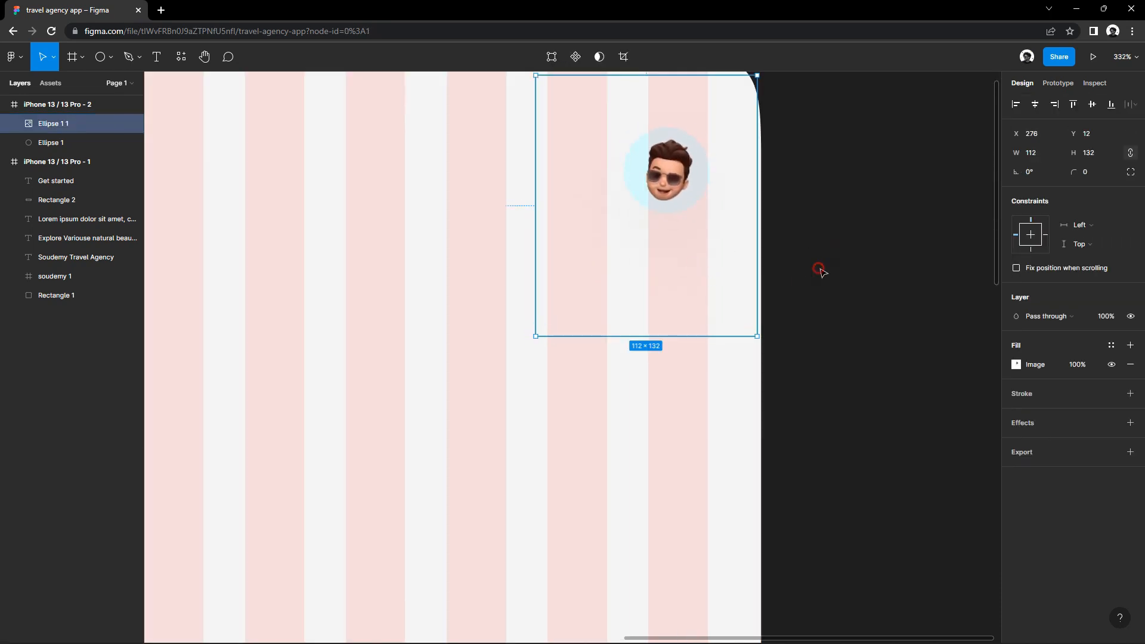
Hide the column layout grid on the second phone frame.
scroll(819, 270, down, 3)
click(468, 166)
click(1112, 307)
click(903, 311)
scroll(833, 322, down, 1)
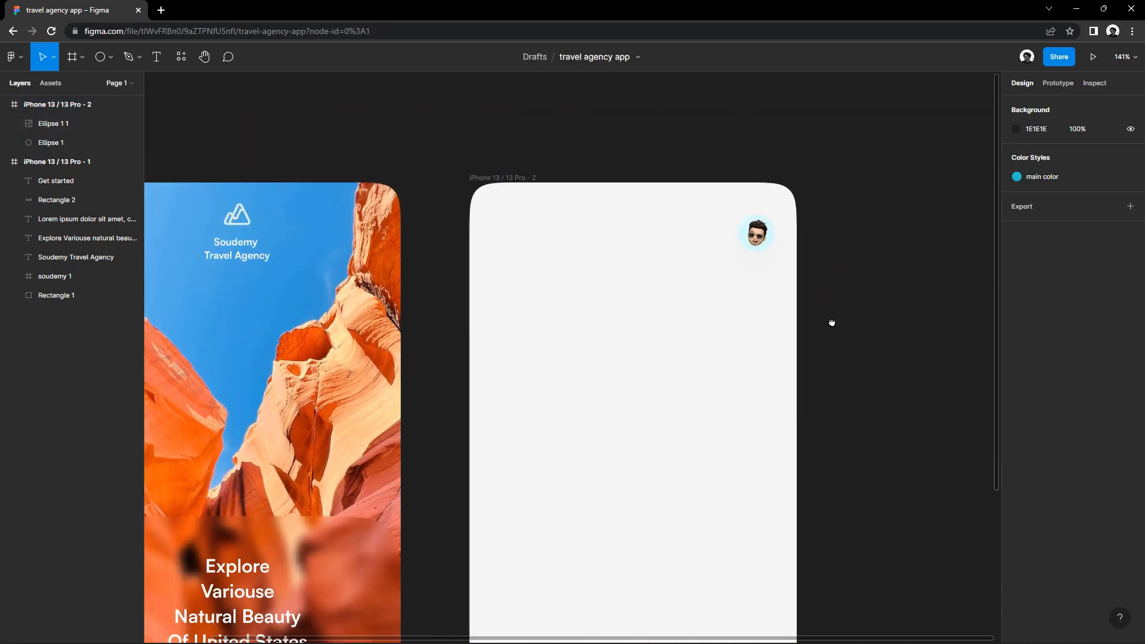
Copy the welcome screen's headline into the second frame below the header area and color the copy dark grey 202020.
scroll(833, 341, up, 2)
scroll(833, 343, down, 3)
drag(259, 532, 536, 283)
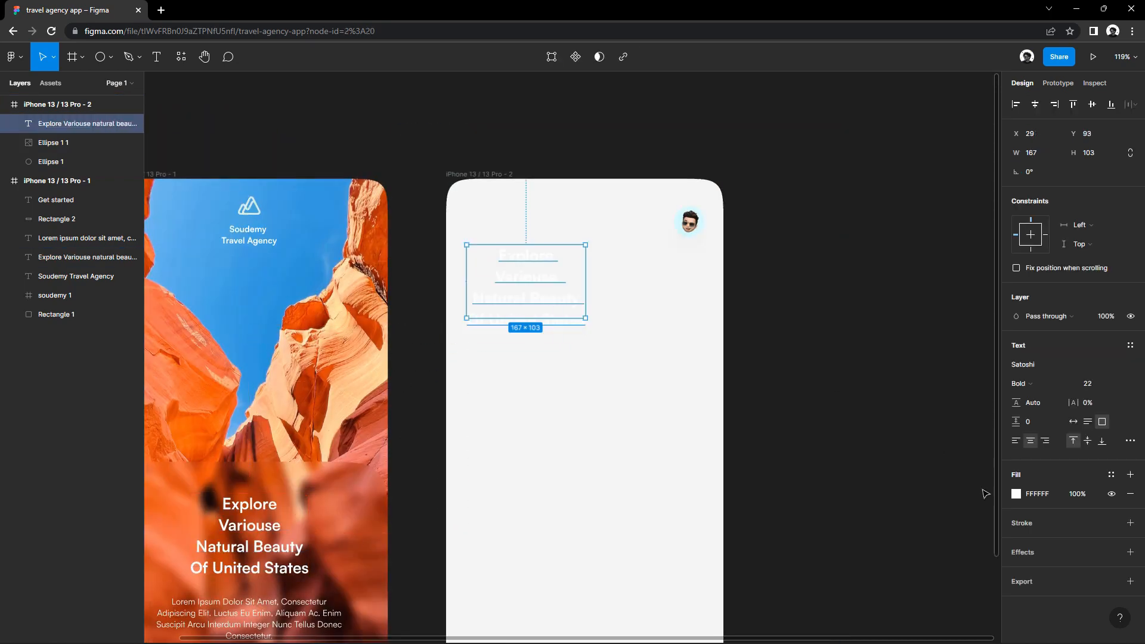
click(1016, 495)
drag(898, 420, 850, 470)
click(979, 332)
key(Escape)
key(Escape)
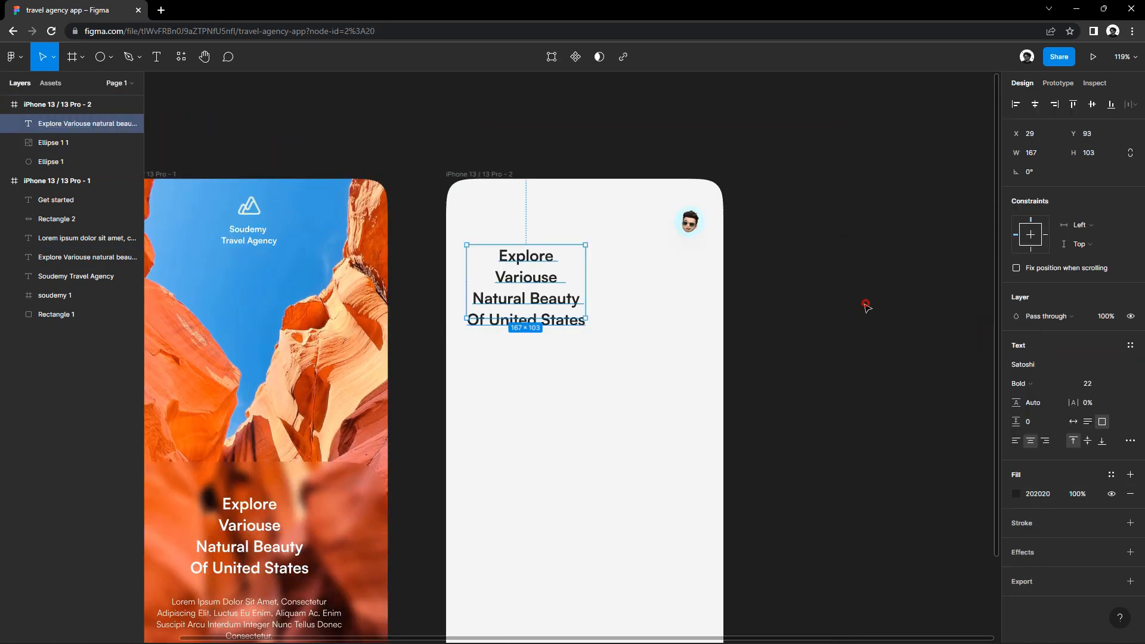
Replace the copied headline with a hello greeting to the profile's user name and make its text box auto width.
key(Return)
text(G)
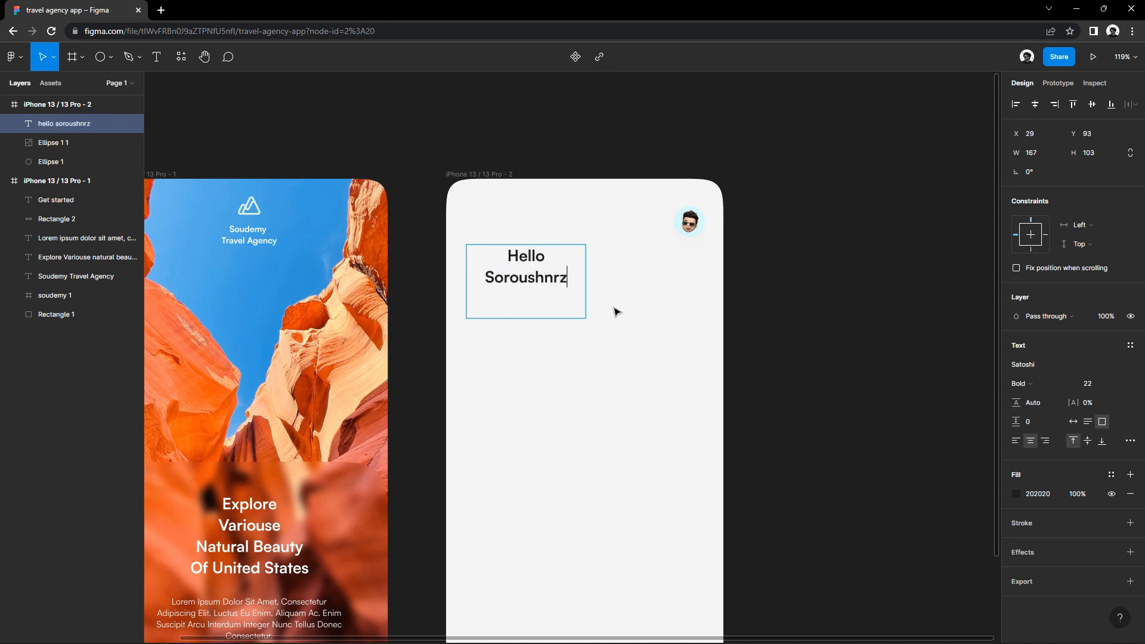
click(1073, 422)
Set the greeting's font size to 18 and move it up beside the avatar.
click(1095, 383)
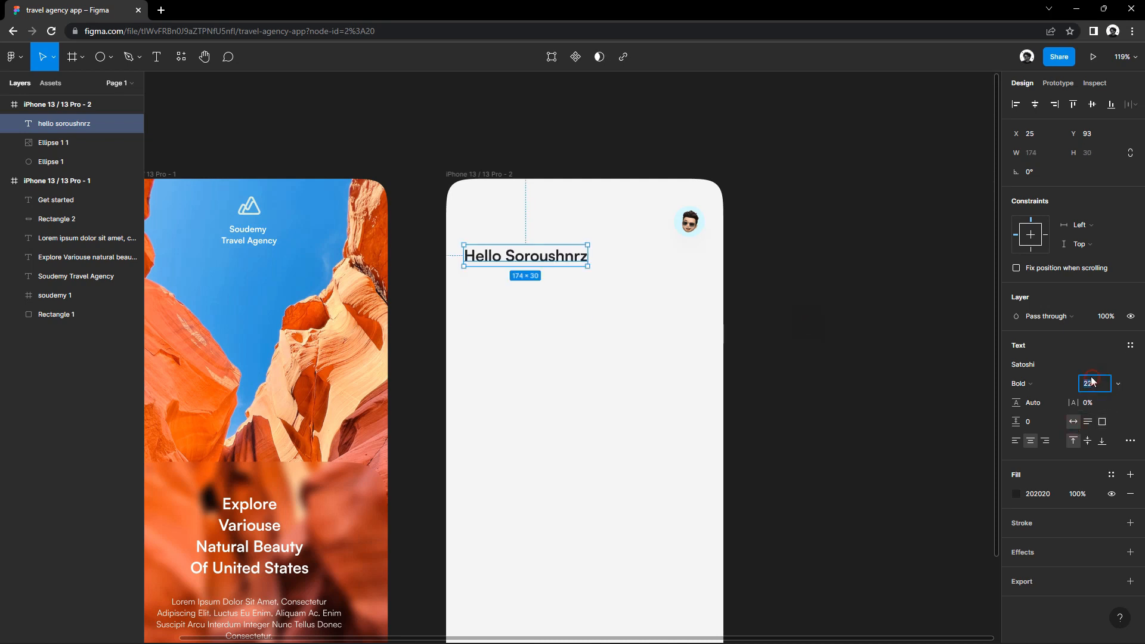
text(19)
key(Return)
mouse_move(559, 263)
mouse_down()
mouse_move(561, 222)
mouse_move(554, 247)
mouse_up()
click(1103, 384)
key(Down)
key(Down)
click(863, 345)
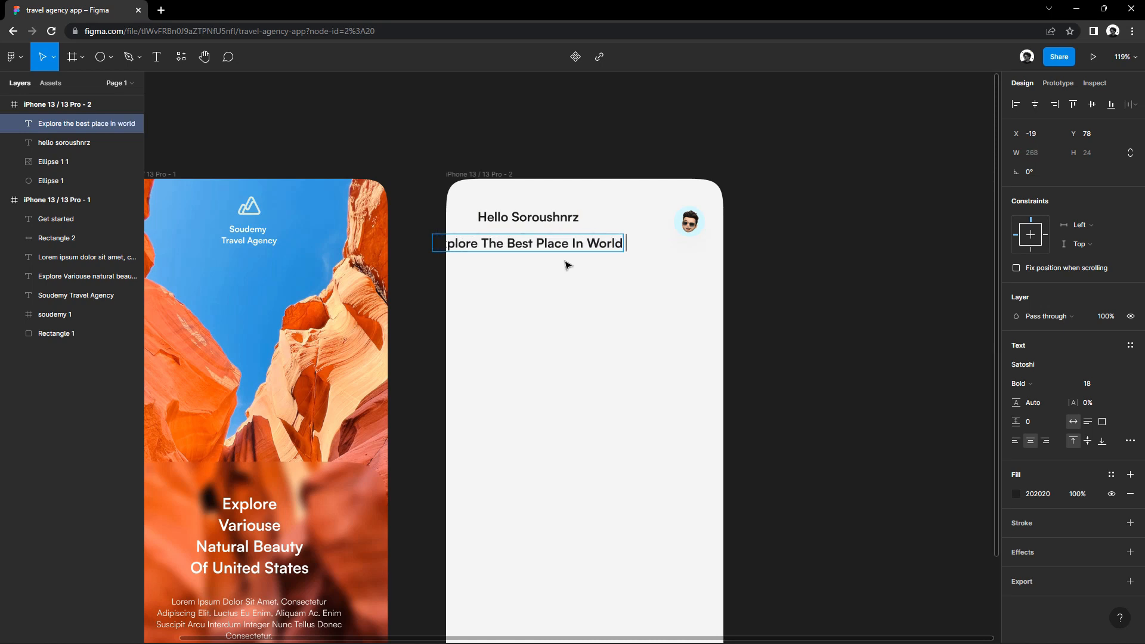
Style the "Explore the best place in world !" line as Regular, size 12, and move it closer beneath the greeting.
click(1038, 383)
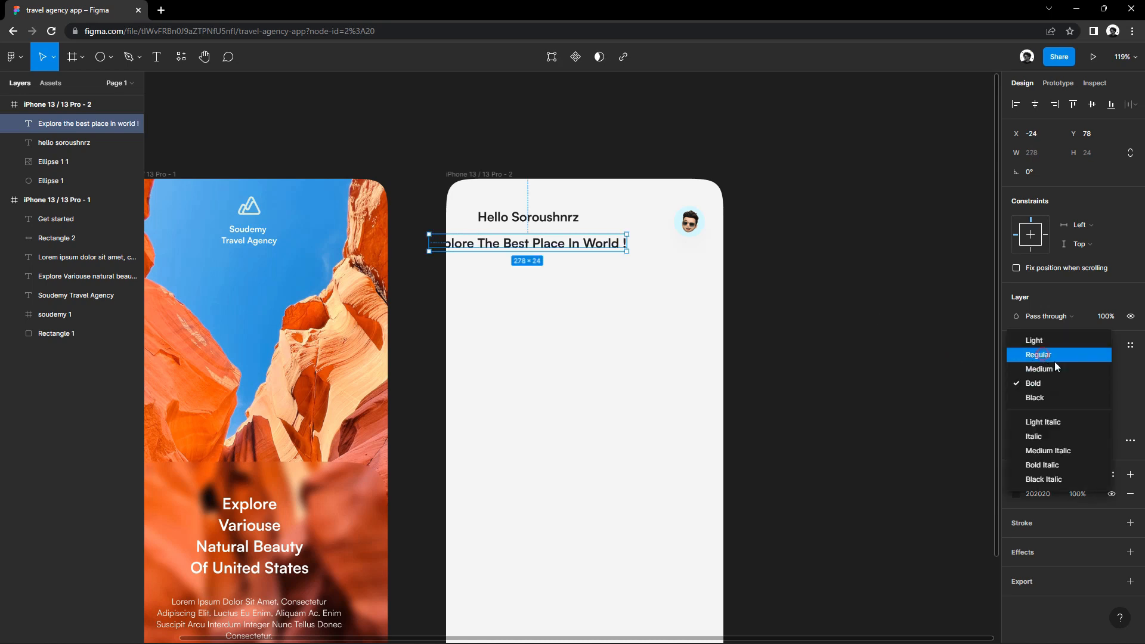
click(1058, 352)
click(1092, 383)
text(12)
key(Return)
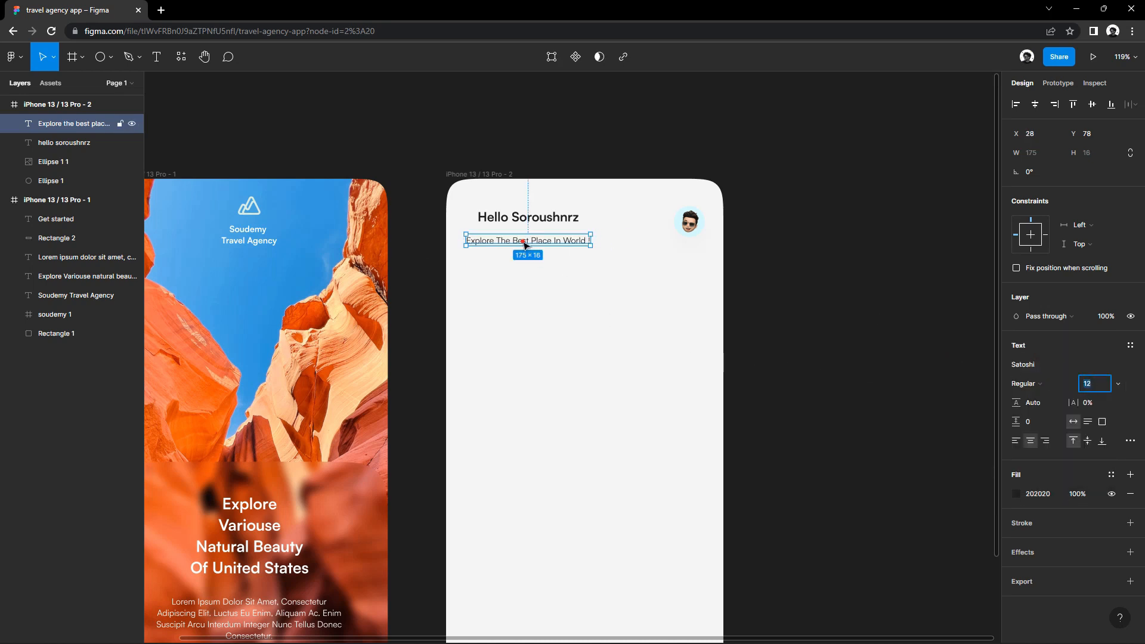
drag(523, 241, 535, 236)
Show the second frame's column grid and align the greeting and its subtitle with the first column's outer edge.
click(495, 174)
click(1111, 306)
click(553, 298)
drag(612, 276, 500, 214)
drag(500, 215, 518, 232)
click(486, 213)
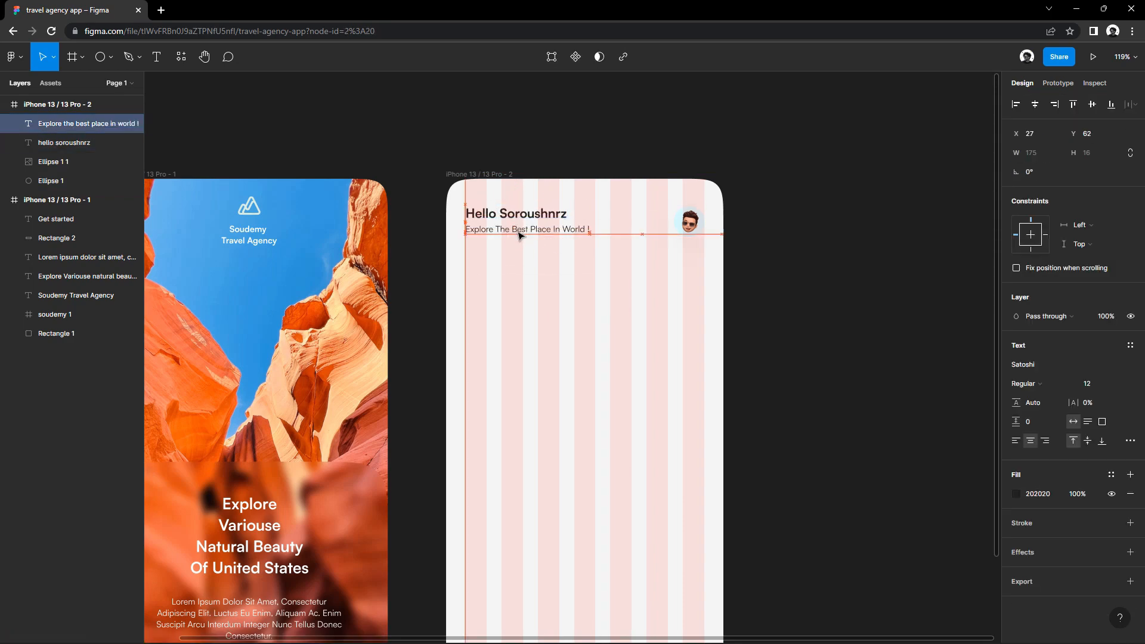
click(520, 219)
Combine the greeting and its subtitle into one auto layout frame.
click(631, 280)
drag(631, 281, 462, 198)
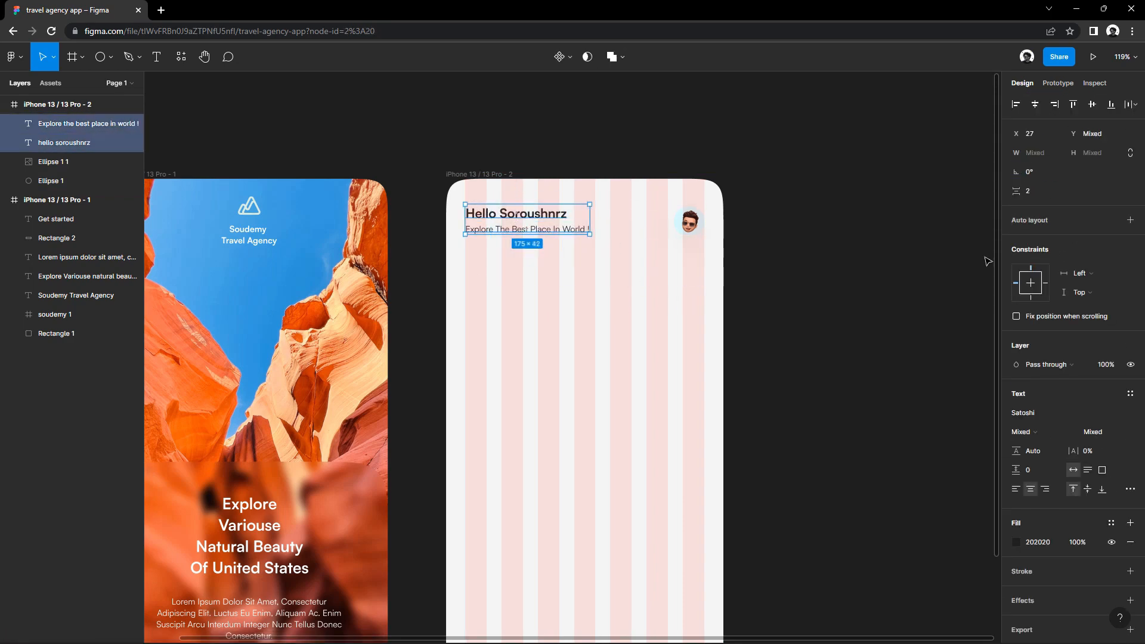
click(1131, 220)
click(812, 268)
drag(640, 255, 629, 248)
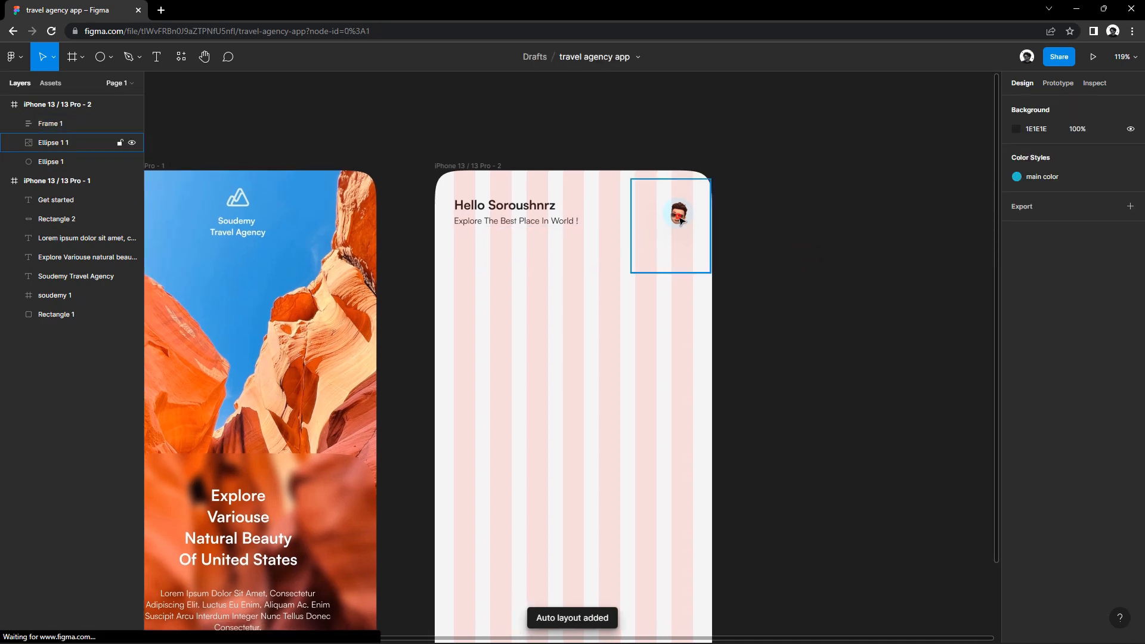
Nudge the avatar picture to X 277, Y 10 so that it lines up with the header text.
drag(677, 220, 679, 221)
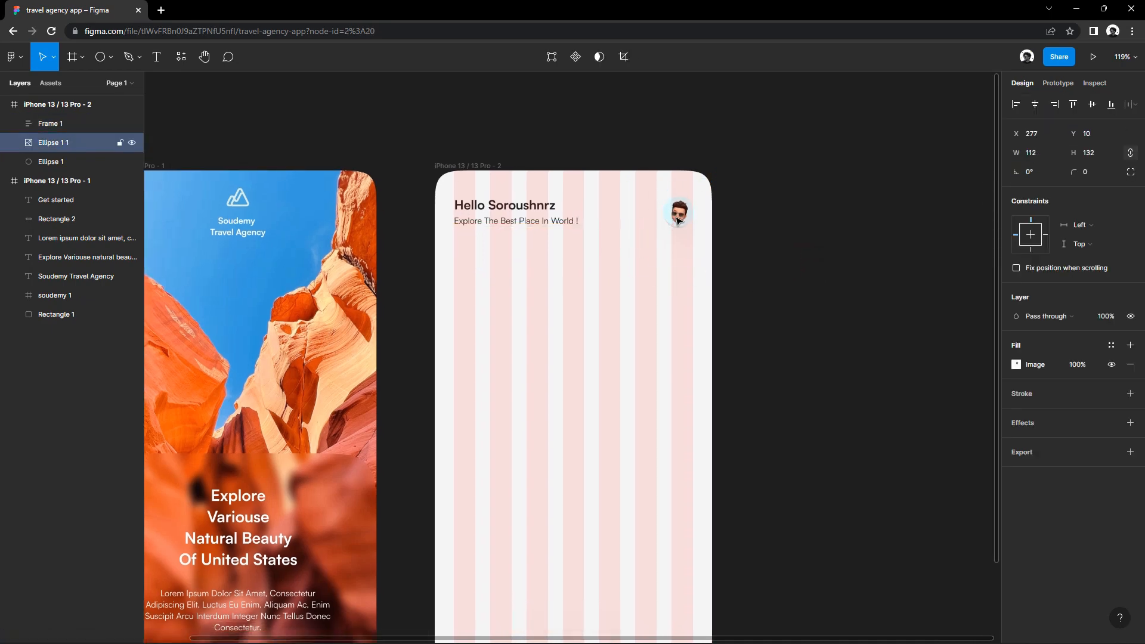
click(781, 236)
drag(785, 265, 782, 253)
click(558, 211)
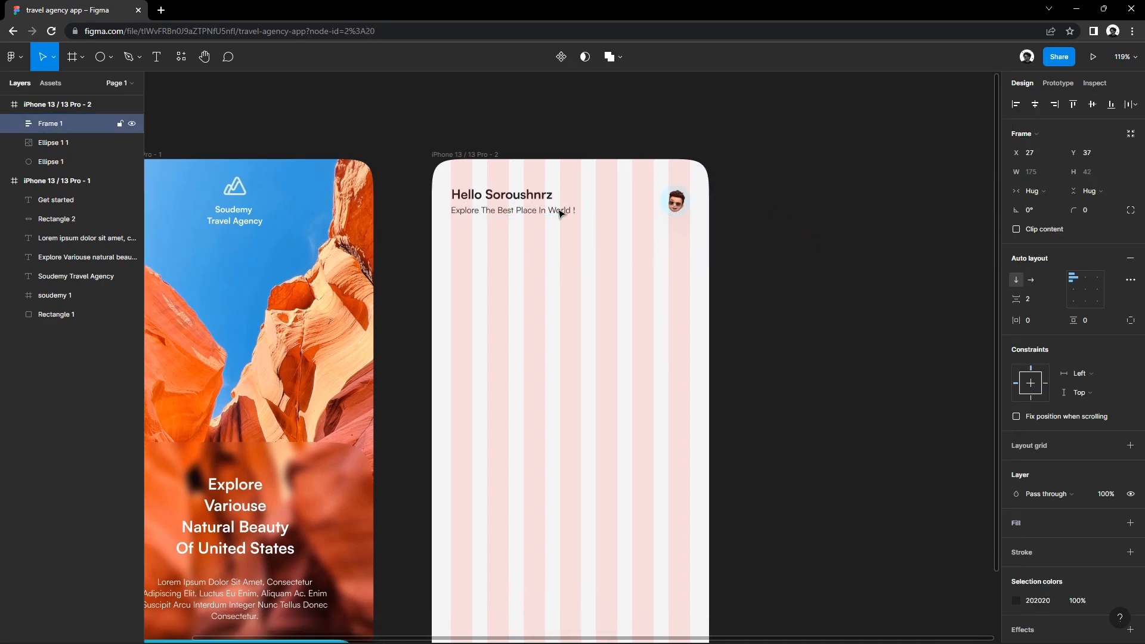
click(544, 243)
scroll(534, 242, down, 2)
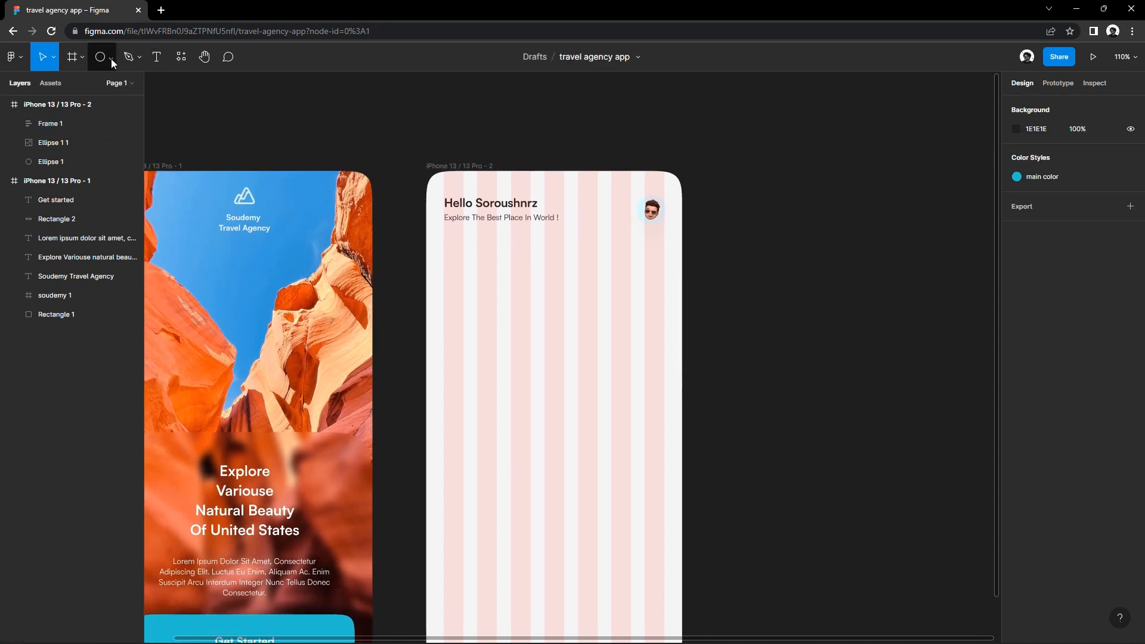
click(109, 56)
click(84, 128)
drag(441, 267, 580, 292)
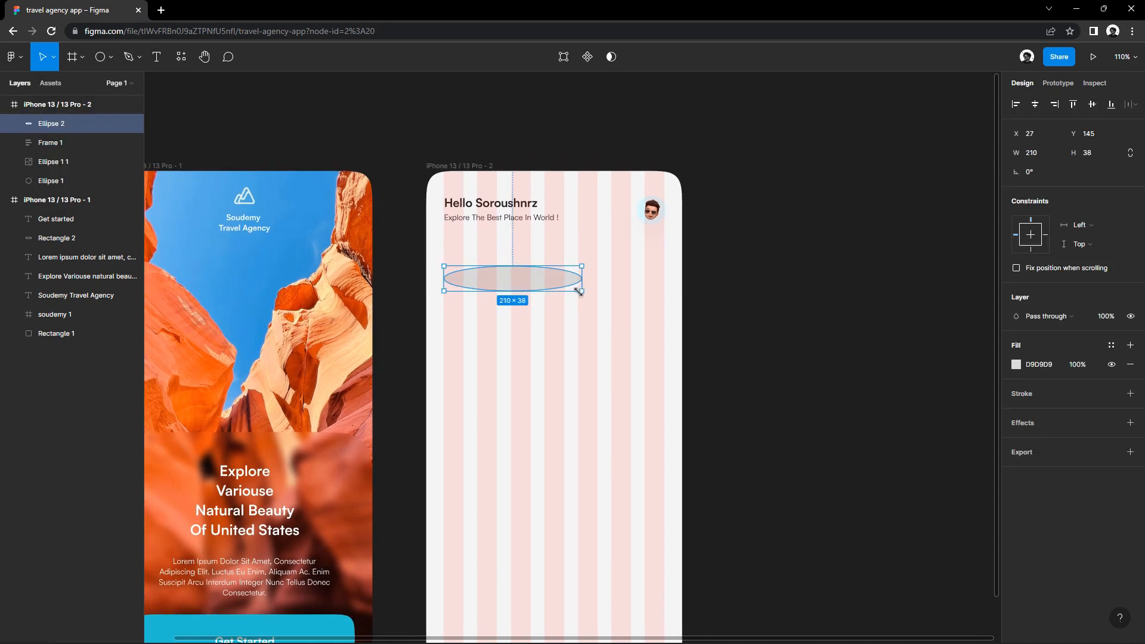
key(Delete)
Draw a 250 × 46 rectangle below the greeting from the first column's edge, with a corner radius of 20.
click(109, 57)
click(87, 87)
drag(444, 267, 609, 297)
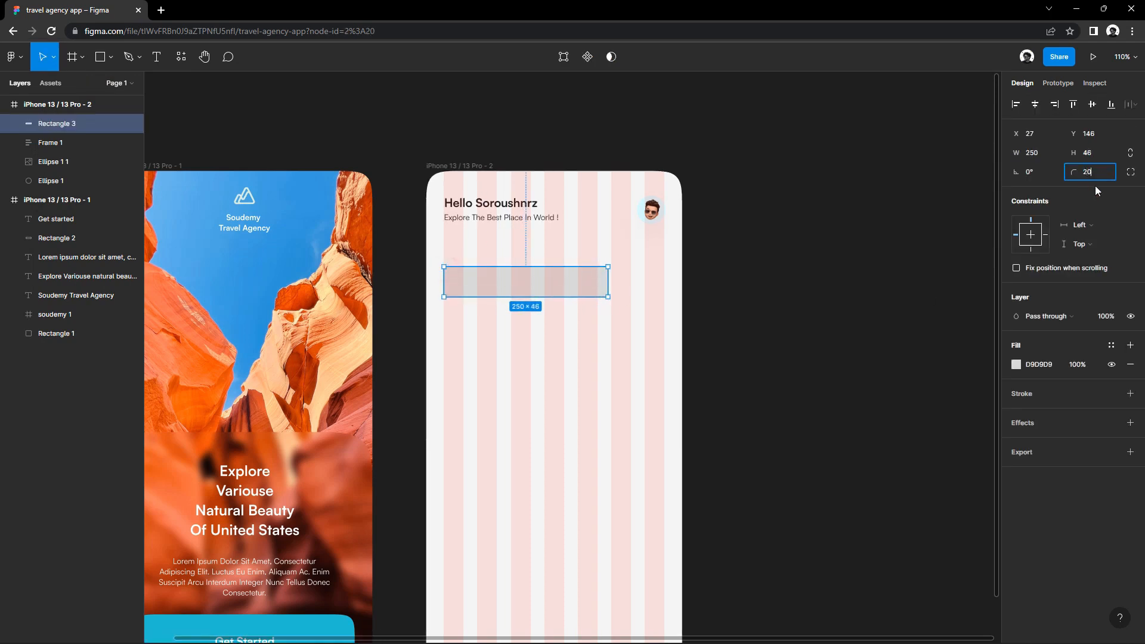
key(Return)
Check the rounded rectangle's corner smoothing and enlarge the rectangle to 255 × 59.
click(1130, 172)
click(1130, 191)
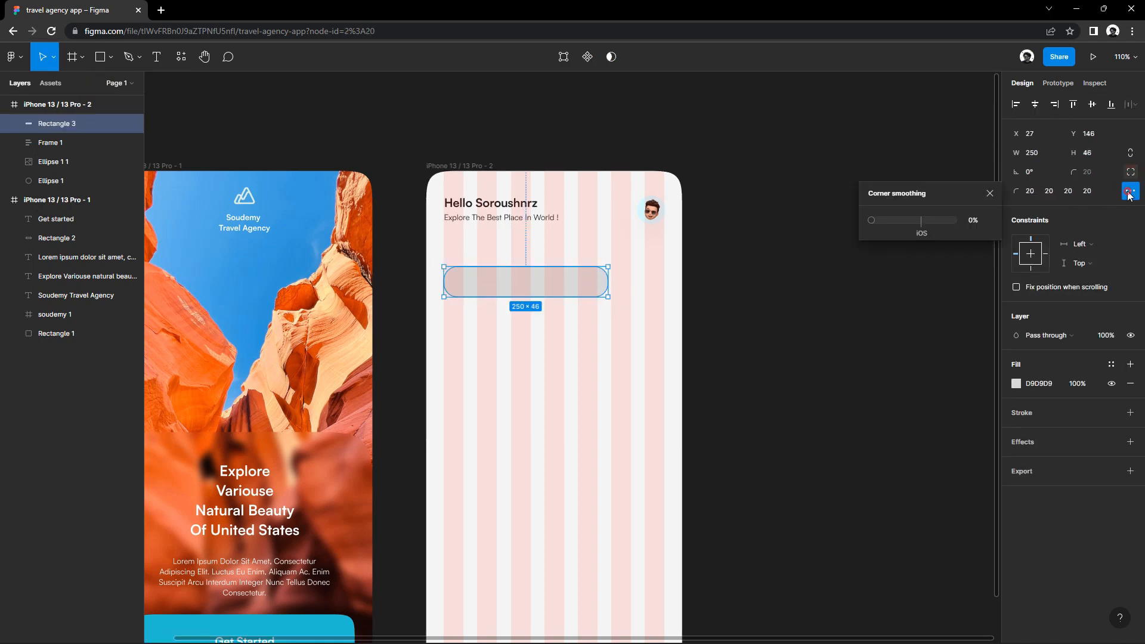
click(990, 194)
drag(608, 267, 614, 269)
click(763, 276)
Import the icon and avatar files from the travel agency folder onto the canvas and set the location pin apart above the second screen.
scroll(768, 277, down, 3)
drag(768, 276, 596, 309)
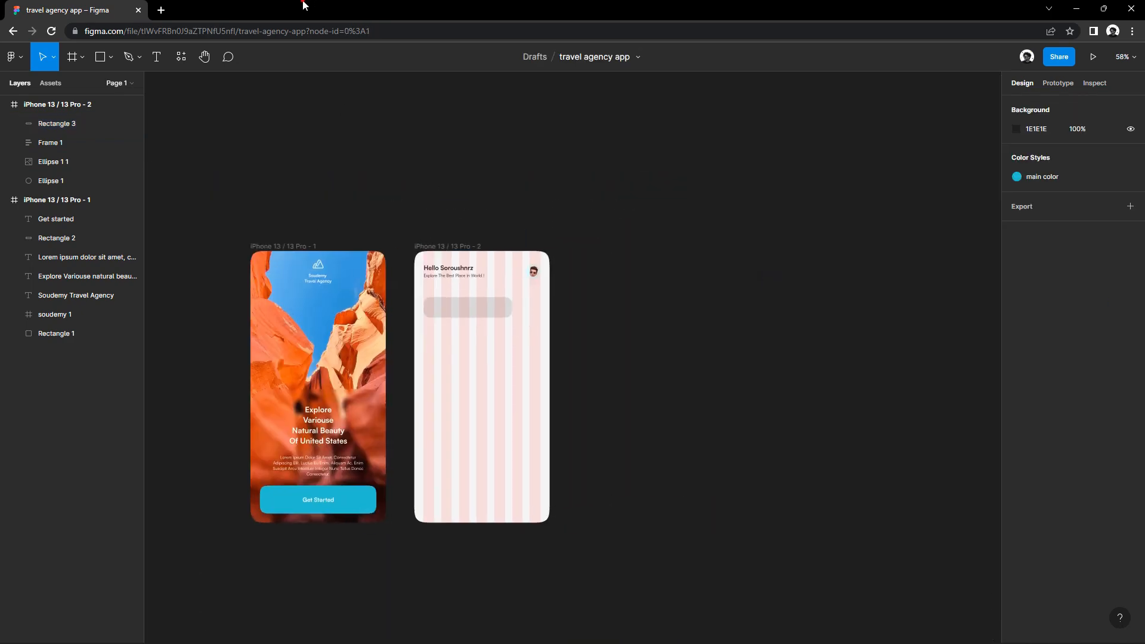
double_click(302, 6)
click(69, 186)
drag(505, 448, 148, 266)
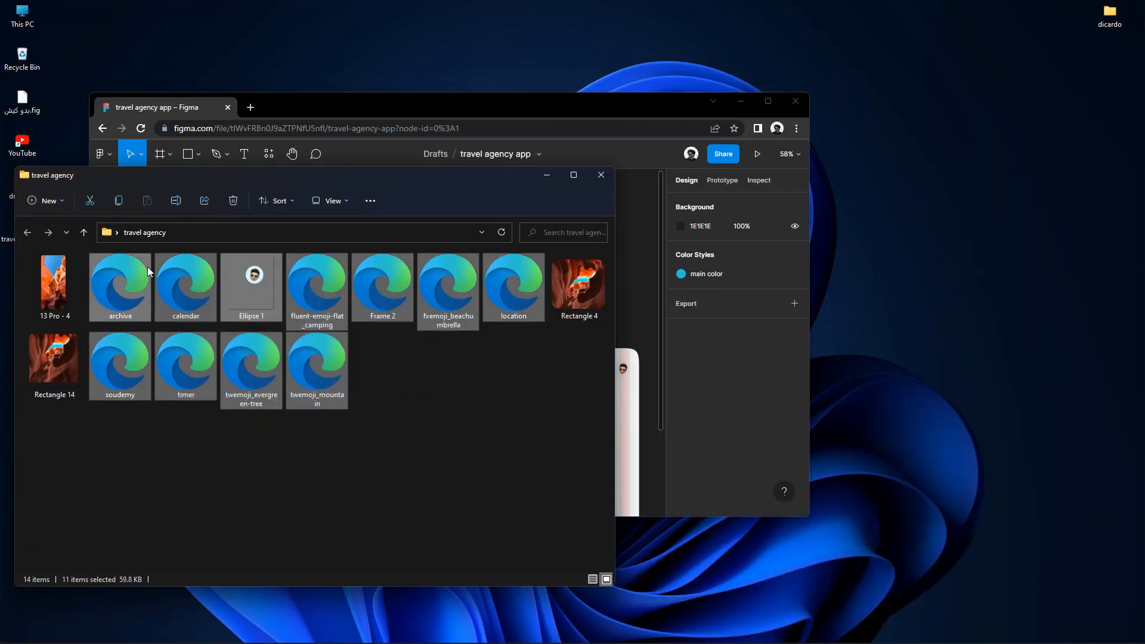
drag(404, 115, 788, 246)
drag(378, 278, 773, 361)
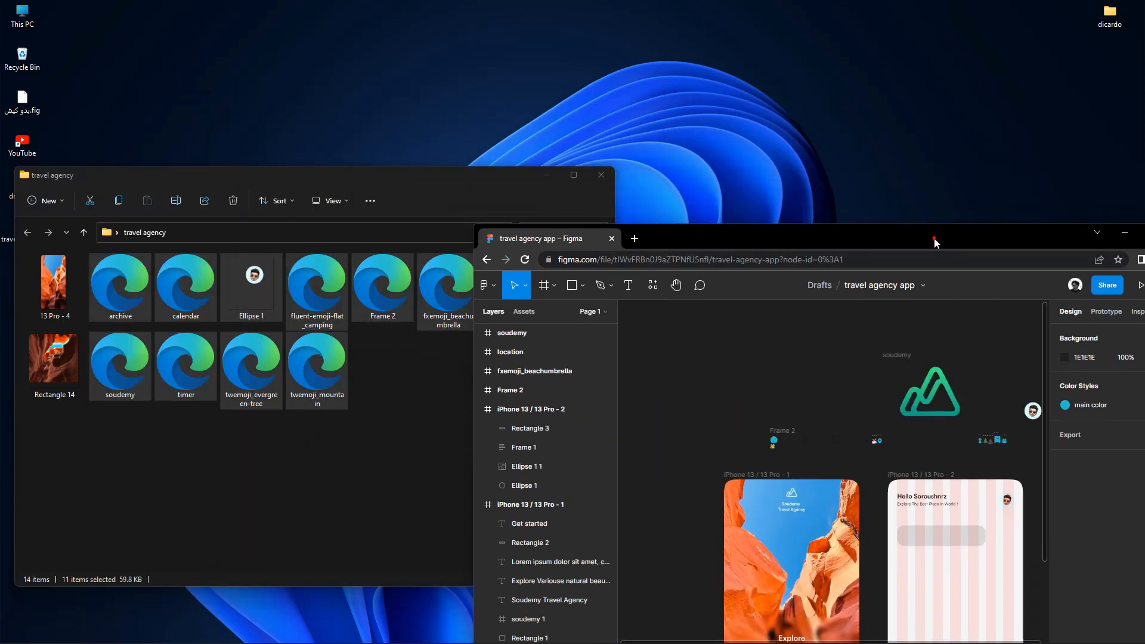
double_click(933, 238)
scroll(464, 230, up, 3)
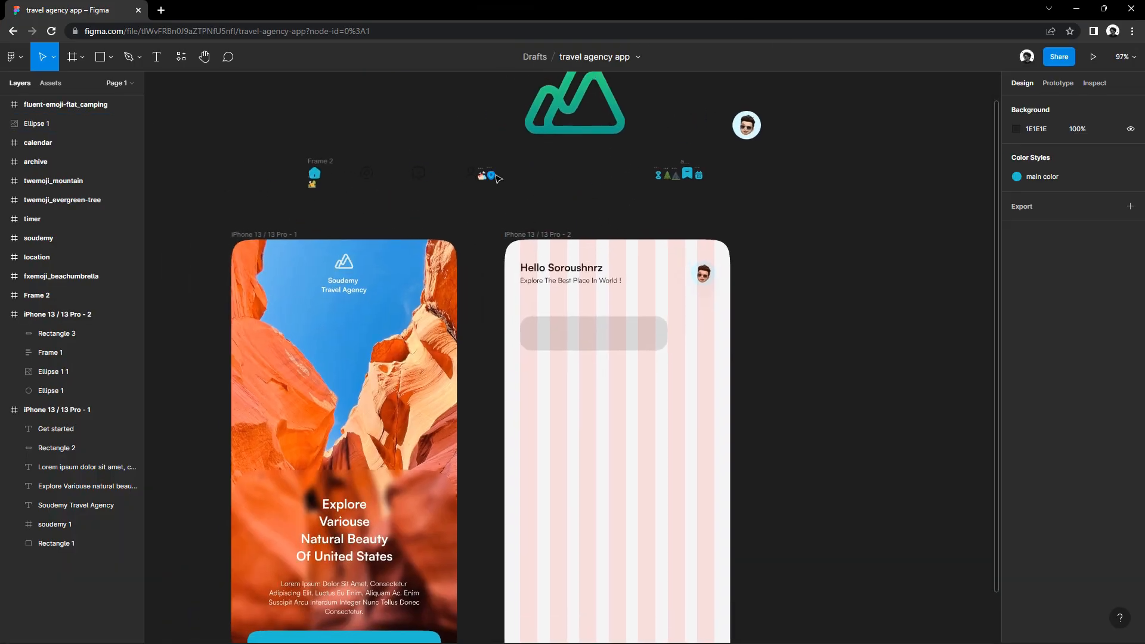
drag(485, 177, 646, 211)
scroll(537, 215, right, 2)
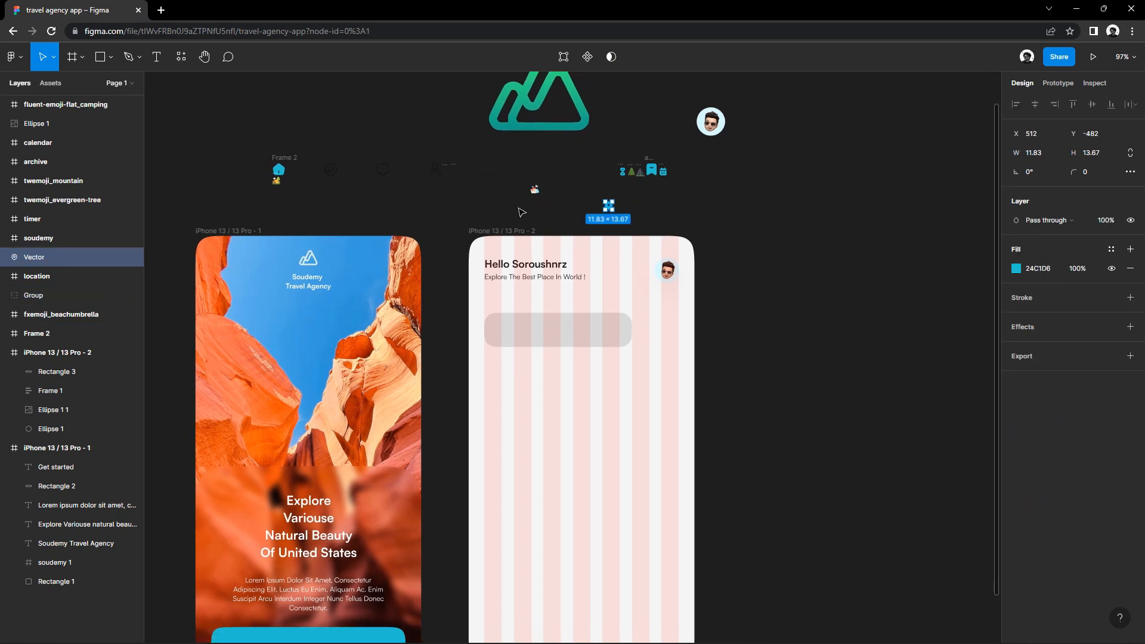
right_click(756, 255)
mouse_move(829, 355)
mouse_move(929, 404)
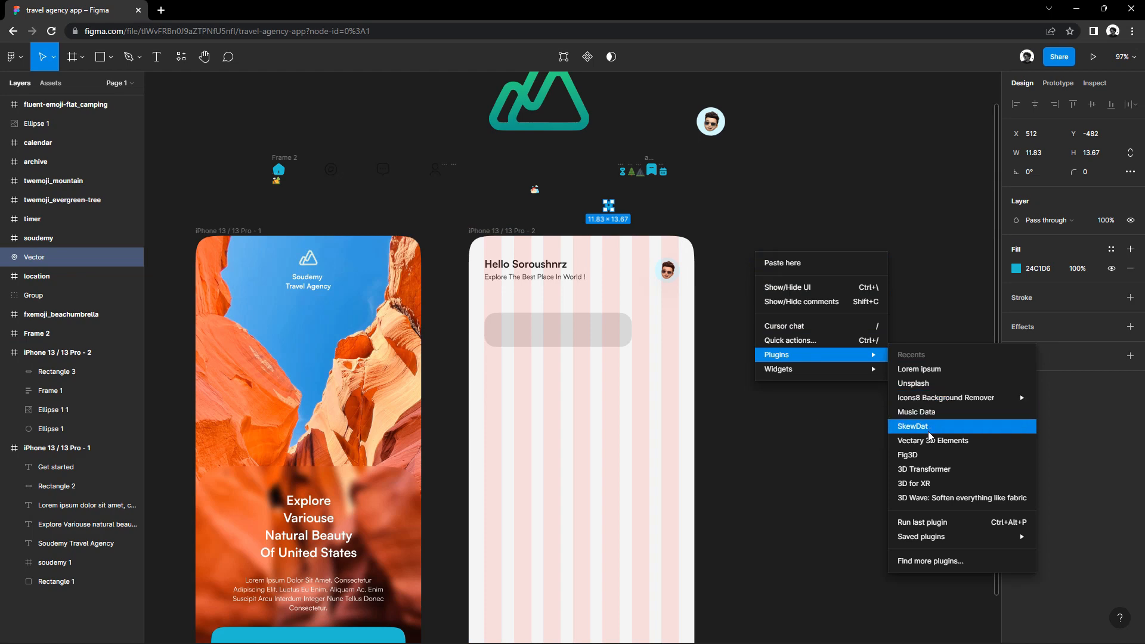
click(728, 360)
Import the setting-4 and search-normal icons from the travel agency folder into the design.
scroll(632, 353, up, 2)
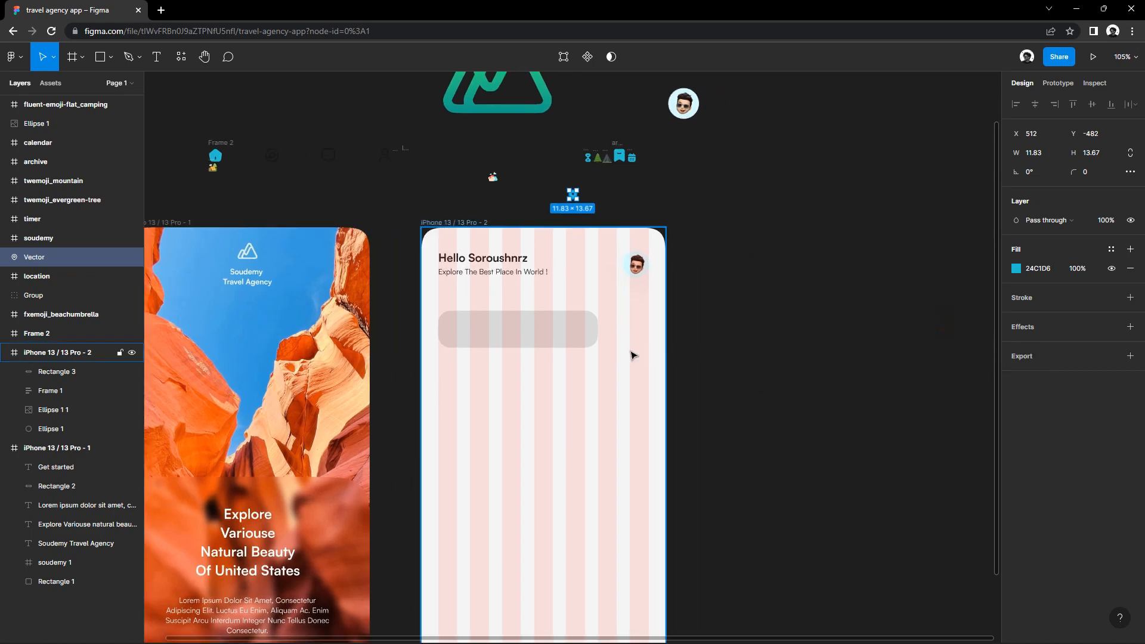
double_click(335, 6)
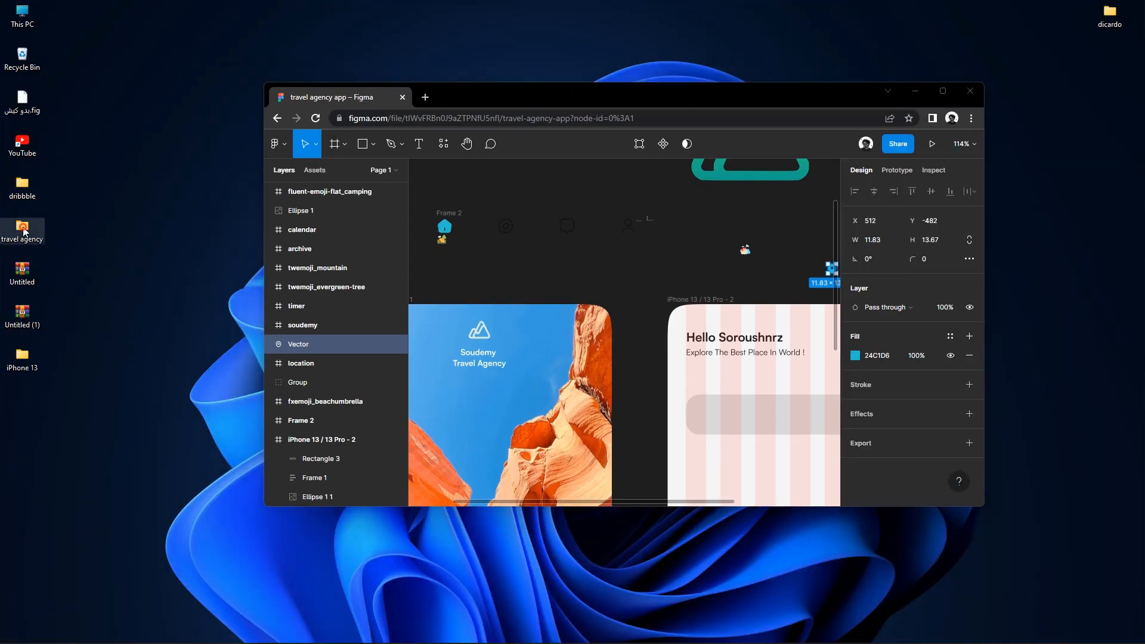
double_click(21, 230)
click(514, 370)
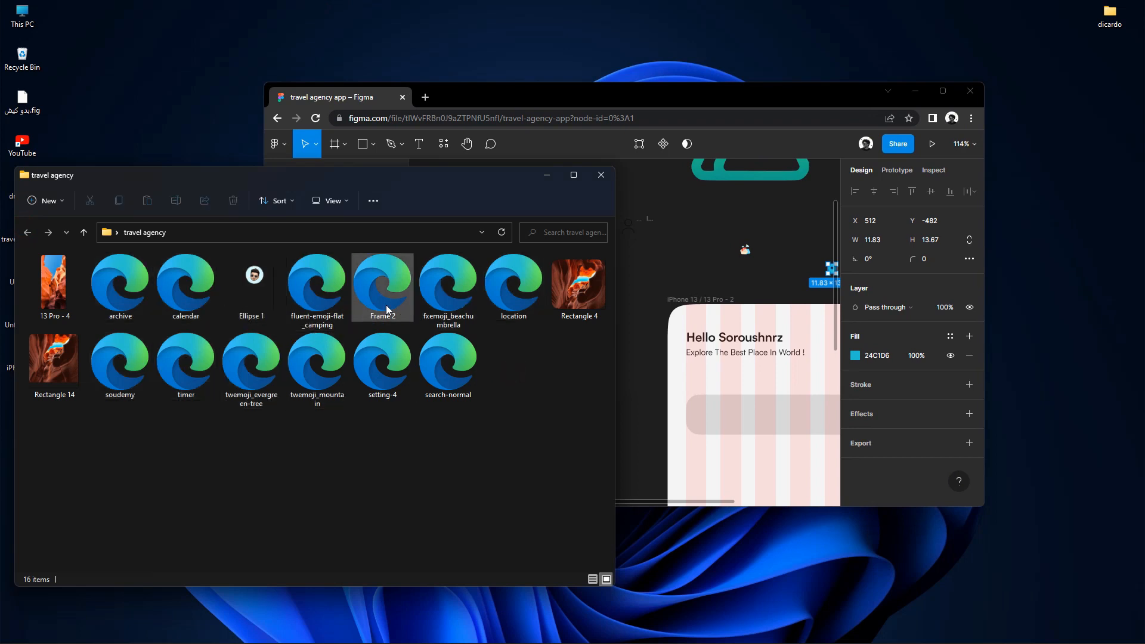
drag(378, 365, 659, 258)
click(492, 414)
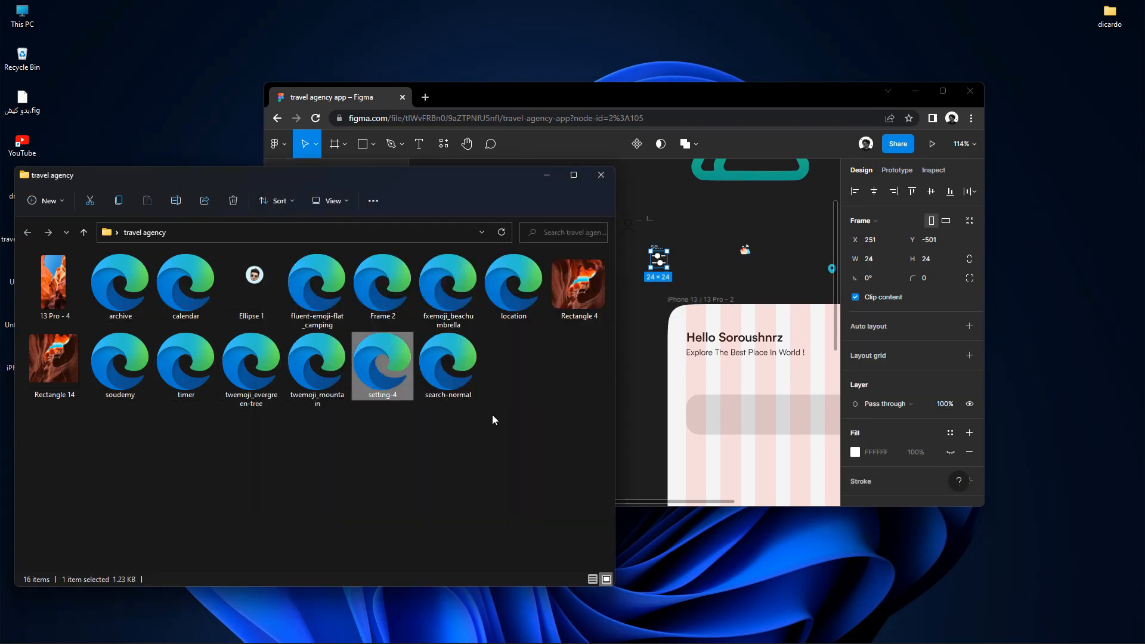
drag(448, 358, 655, 316)
click(943, 91)
Place the search icon inside the starting end of the rounded search bar, vertically centered.
drag(390, 229, 442, 328)
scroll(424, 316, up, 3)
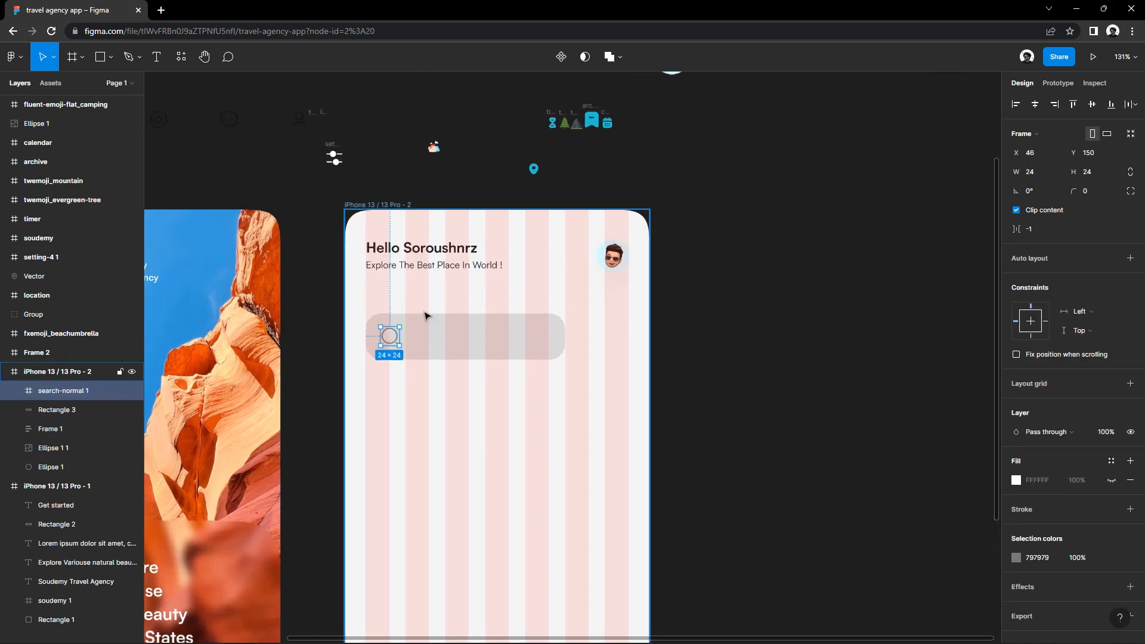
click(110, 57)
click(394, 329)
drag(394, 330, 393, 322)
drag(323, 331, 315, 327)
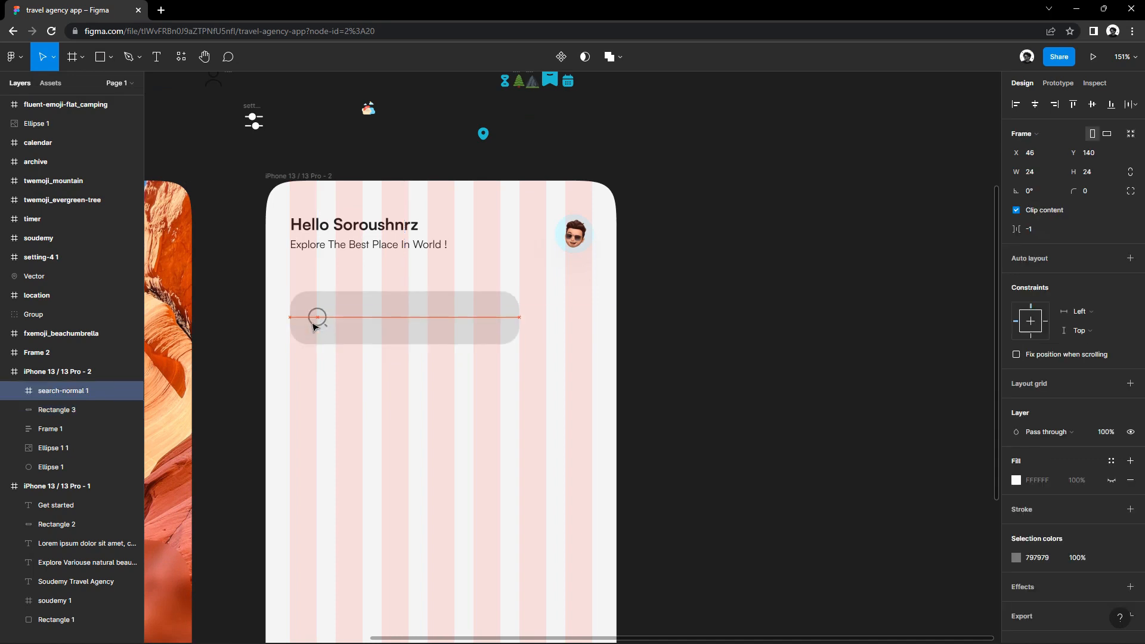
Move the white settings sliders icon out of its frame onto the empty canvas beside the second screen.
click(253, 120)
drag(282, 142, 688, 326)
right_click(248, 114)
click(259, 244)
scroll(620, 333, right, 1)
Duplicate the search bar, narrow the copy to 67 × 59, and place it beside the bar at the last column's edge.
click(474, 322)
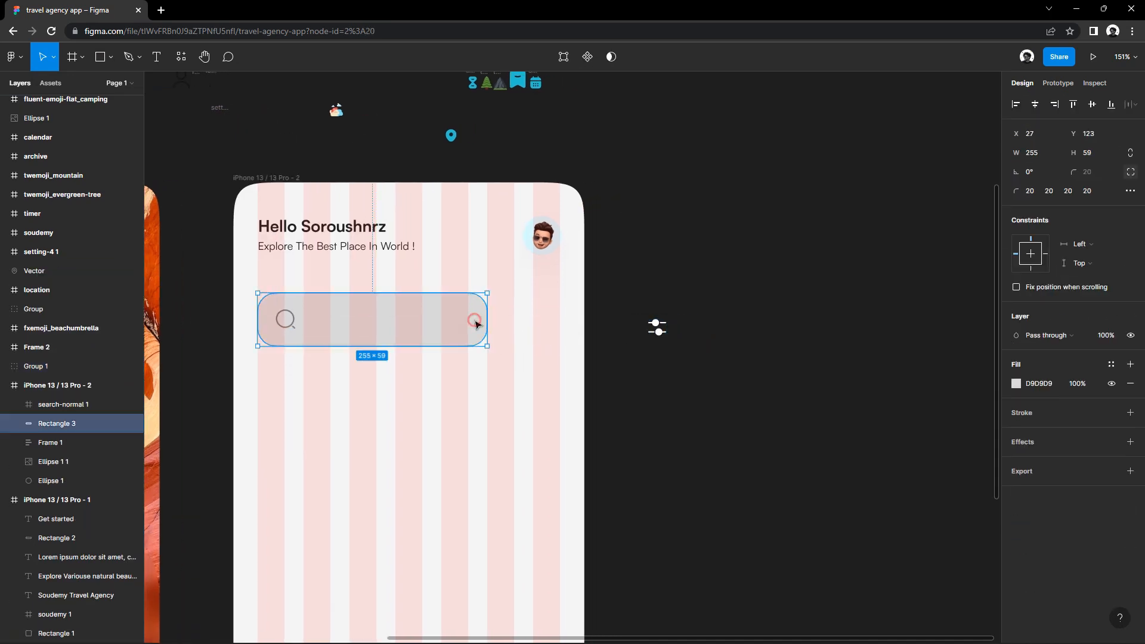
drag(455, 320, 527, 406)
drag(332, 403, 500, 404)
drag(533, 396, 538, 291)
Fill the small rounded box with the main color style and center the white sliders icon on it.
click(1111, 364)
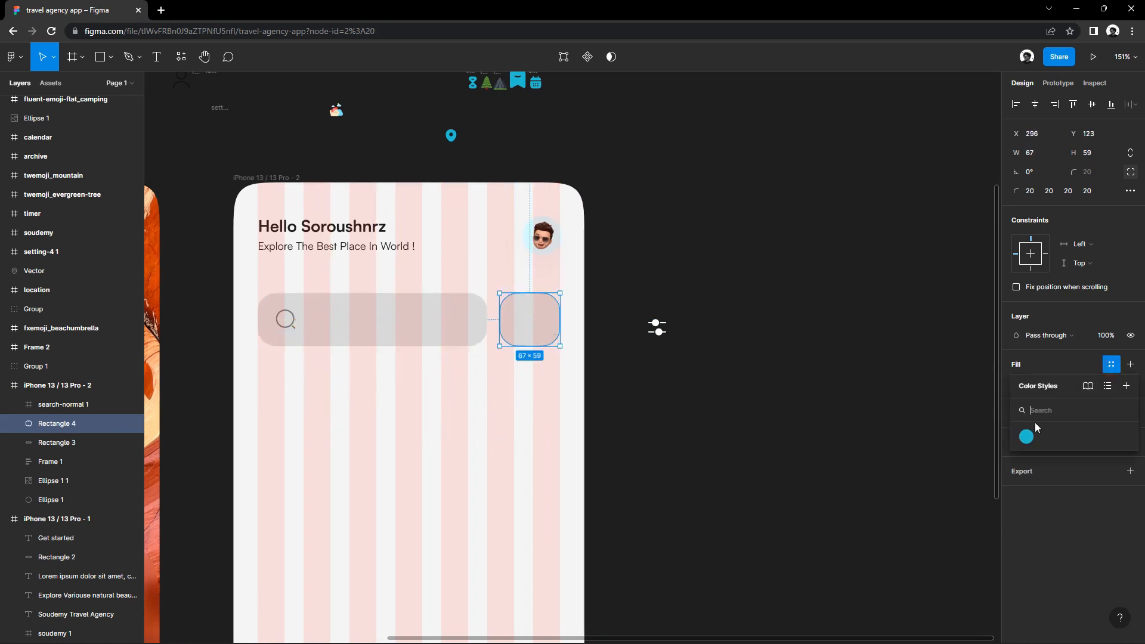
click(1026, 437)
drag(657, 327, 539, 324)
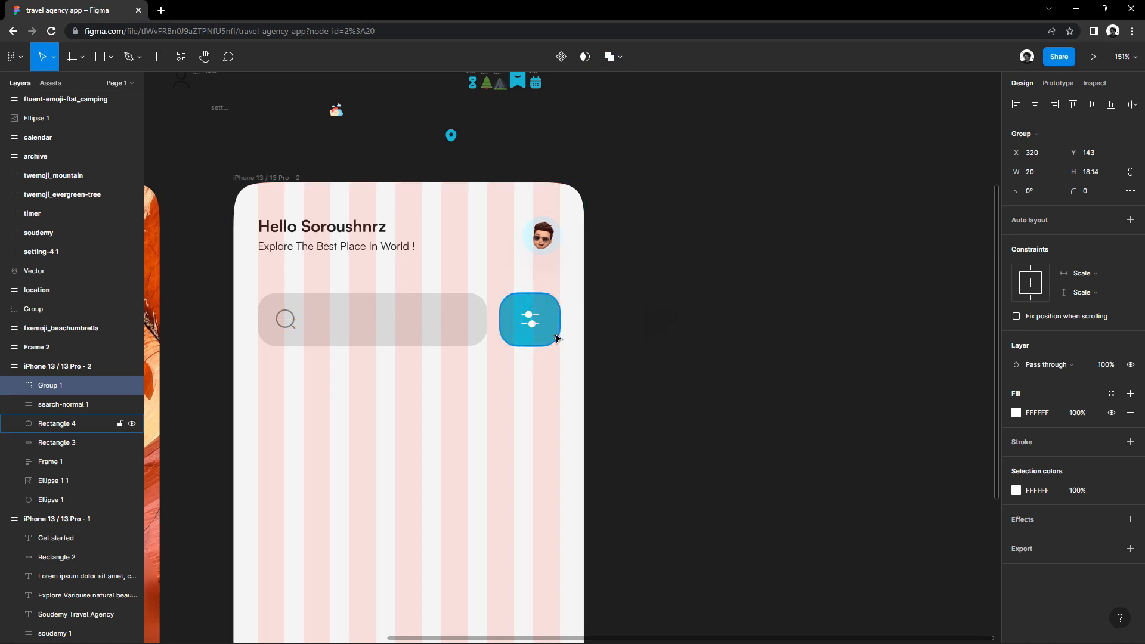
Fill the long rounded search bar with the near-white color FCFCFC.
click(616, 341)
scroll(534, 370, up, 2)
drag(534, 373, 513, 377)
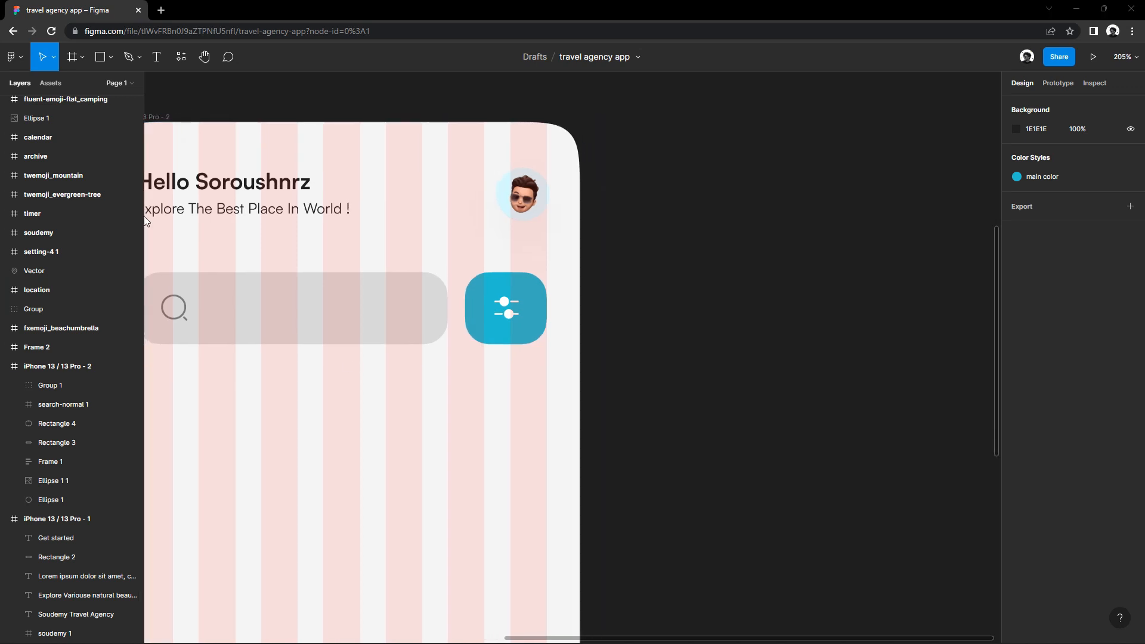
drag(565, 244, 648, 236)
click(416, 280)
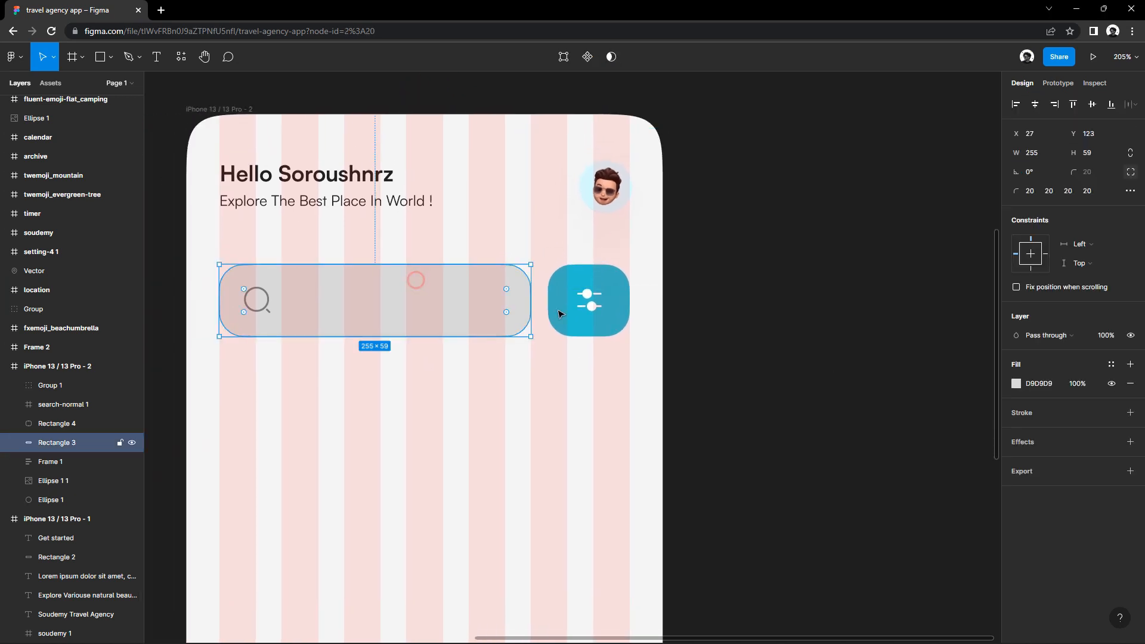
click(1014, 385)
mouse_move(866, 361)
mouse_down()
mouse_move(836, 352)
mouse_move(851, 350)
mouse_up()
click(990, 334)
Add a drop shadow effect to the search bar.
click(1032, 442)
click(1042, 463)
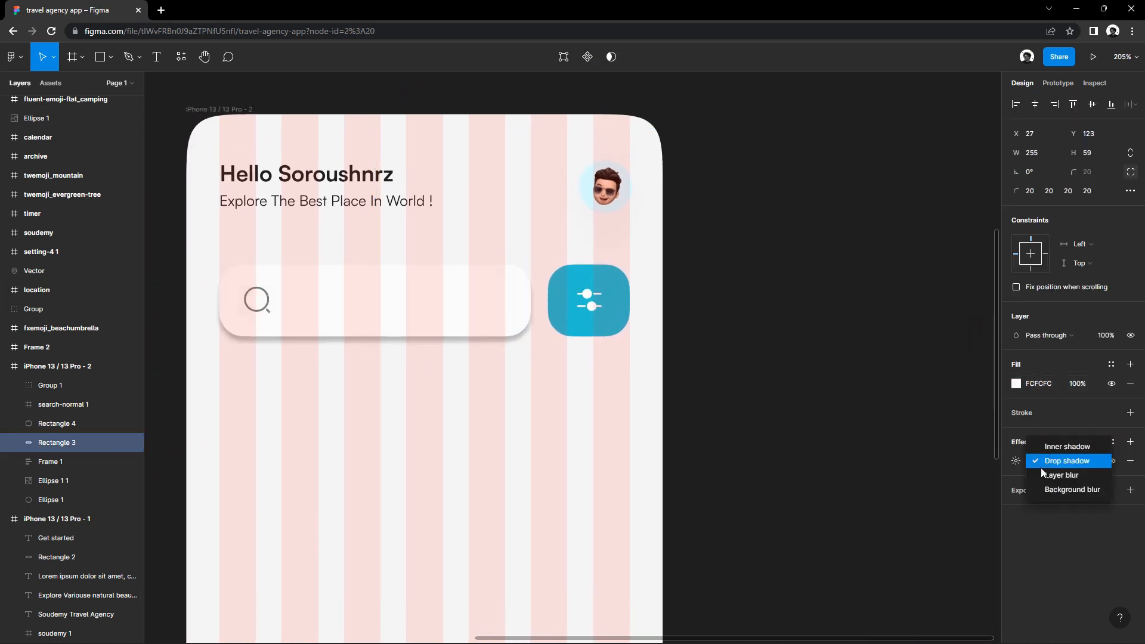
click(1044, 476)
click(1040, 463)
click(1048, 434)
click(1047, 463)
click(1048, 475)
Set the search bar's drop shadow to blur 50, Y offset 20 and 7% opacity.
click(1016, 461)
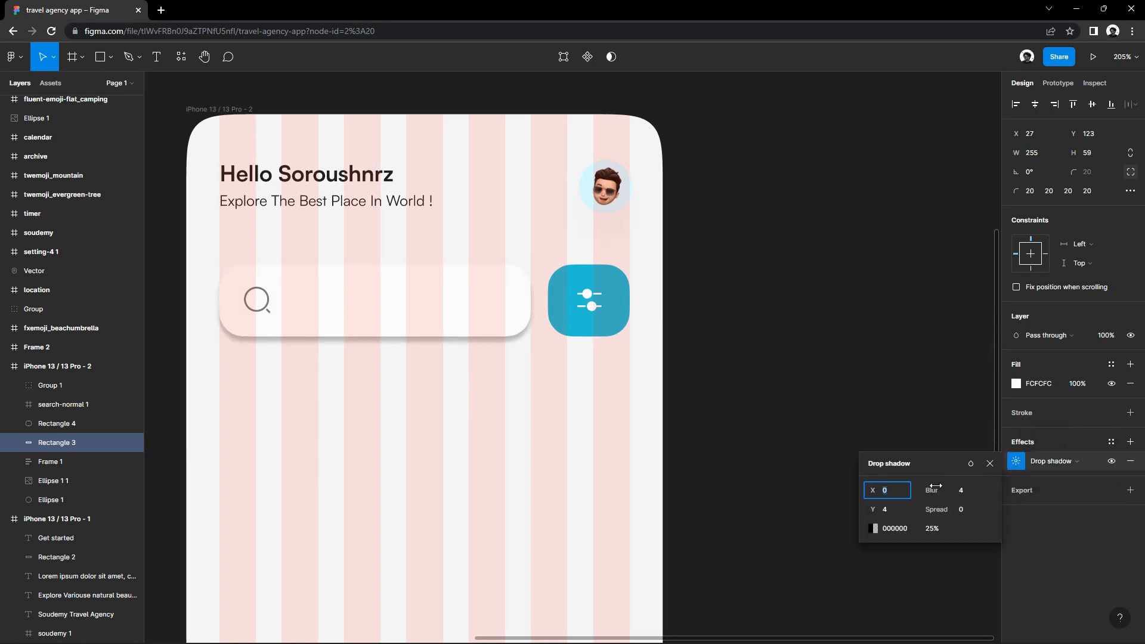
click(963, 490)
text(50)
click(901, 507)
text(20)
click(940, 529)
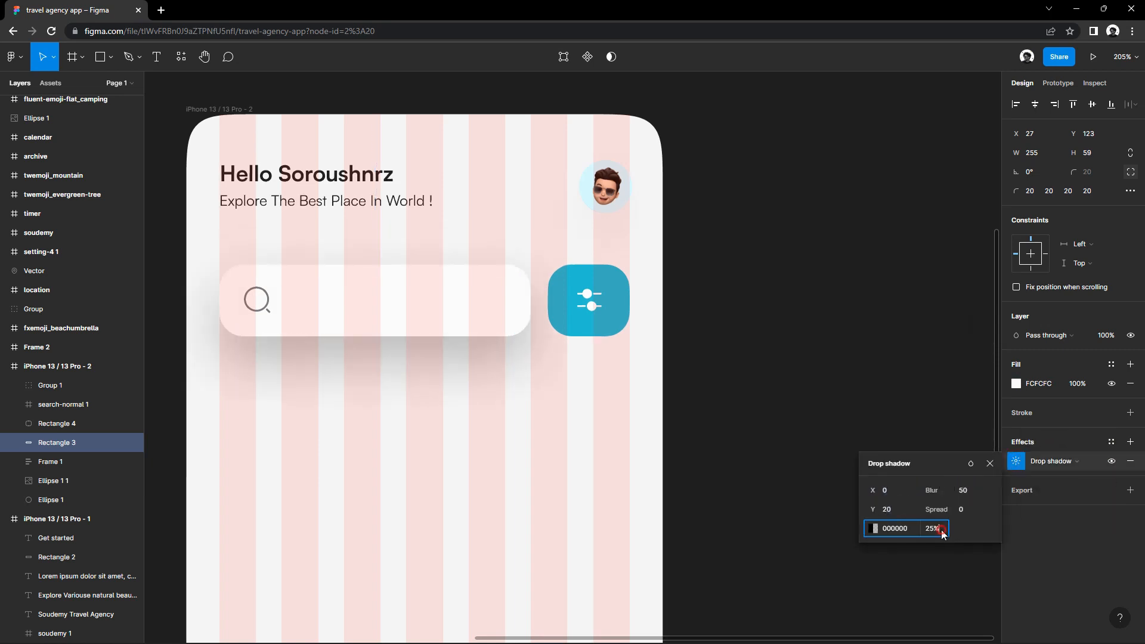
text(5)
key(Return)
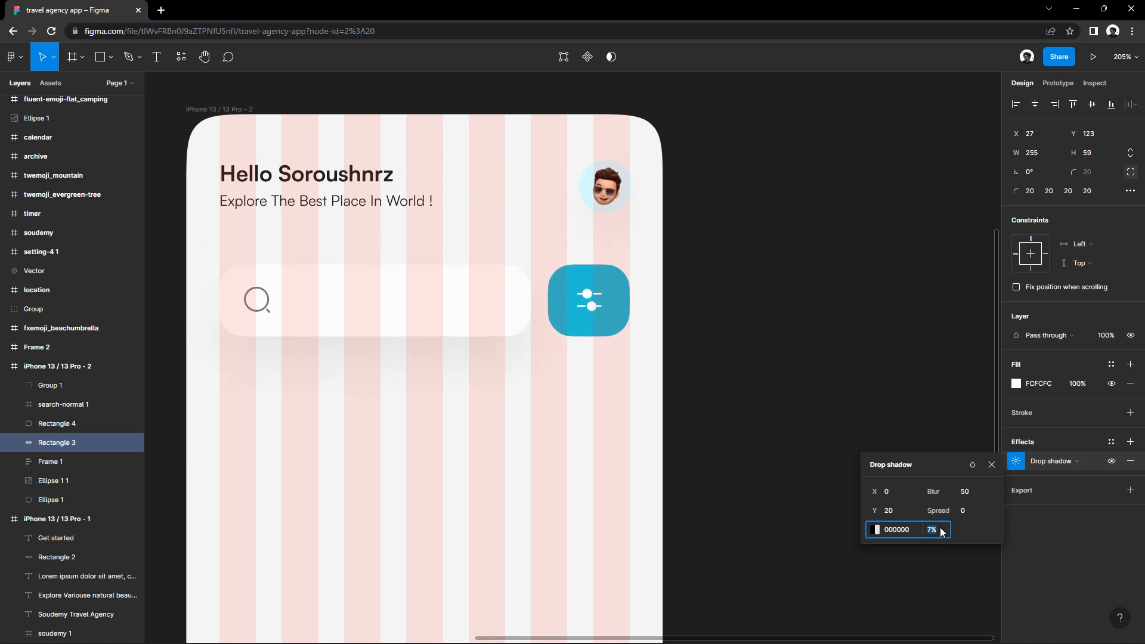
click(788, 480)
Hide the column layout grid on the second iPhone screen.
scroll(673, 434, down, 2)
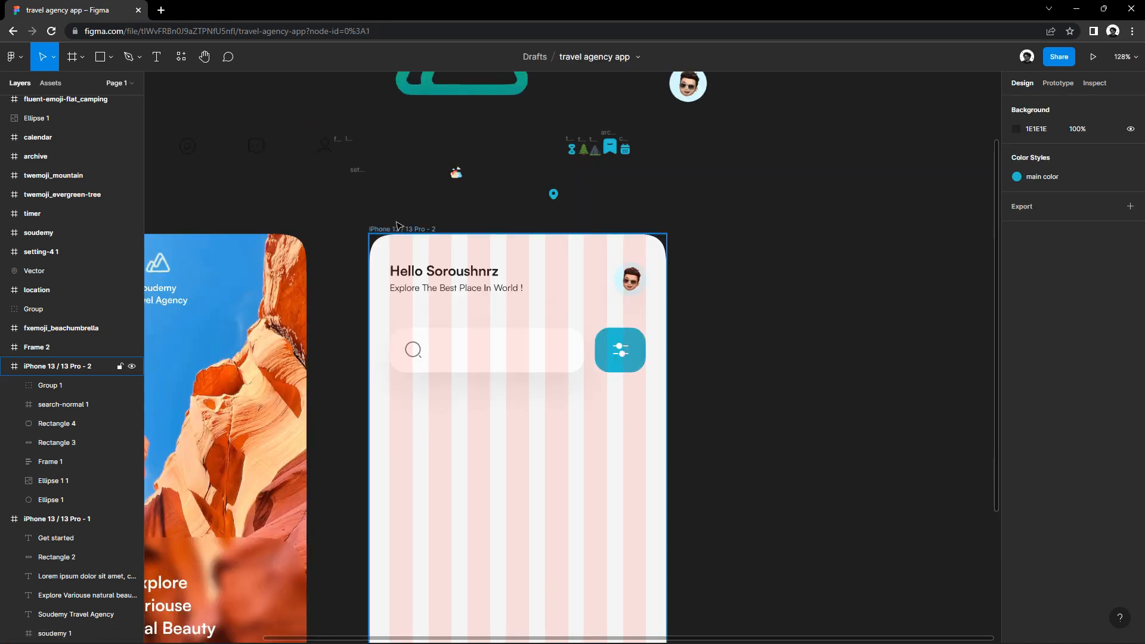
click(398, 229)
click(1112, 307)
Widen the search bar toward the filter button to 259 px.
scroll(579, 423, up, 1)
click(556, 331)
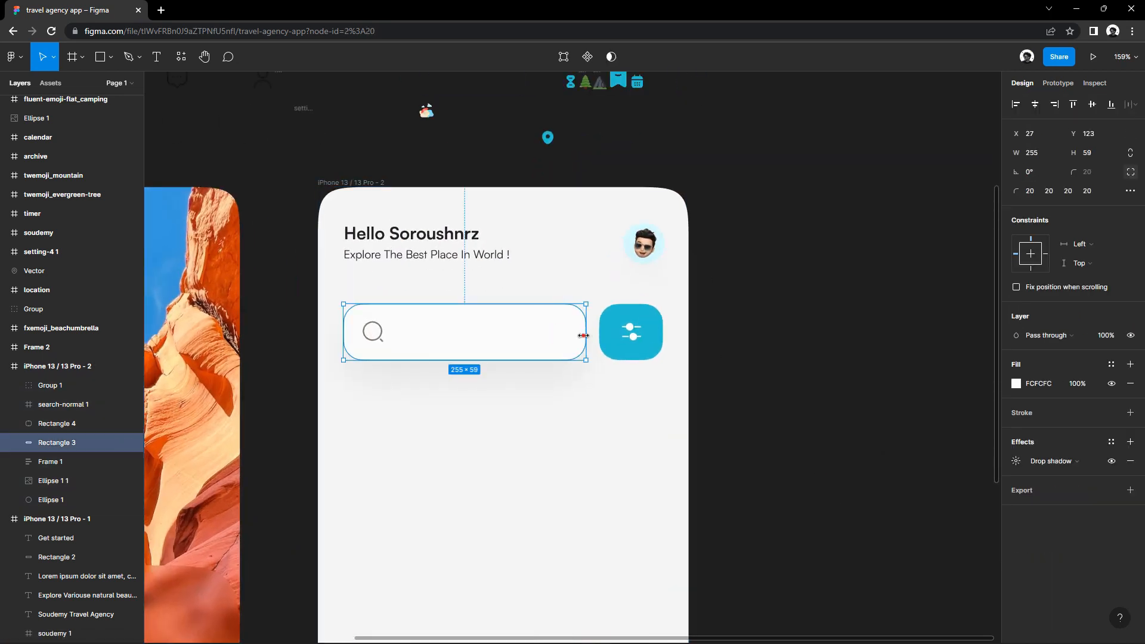
drag(585, 336, 590, 335)
click(584, 399)
drag(577, 397, 564, 402)
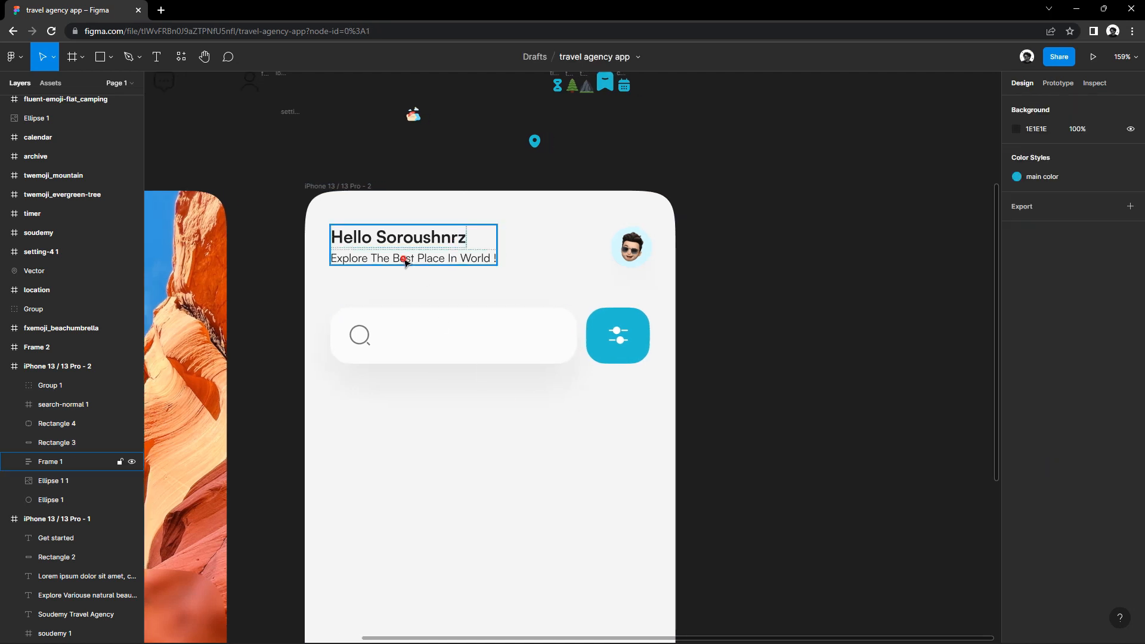
Duplicate the subtitle text below the search bar and change the copy to "Search Place".
double_click(404, 259)
alt+drag(405, 259, 450, 426)
double_click(450, 426)
text(Search Place)
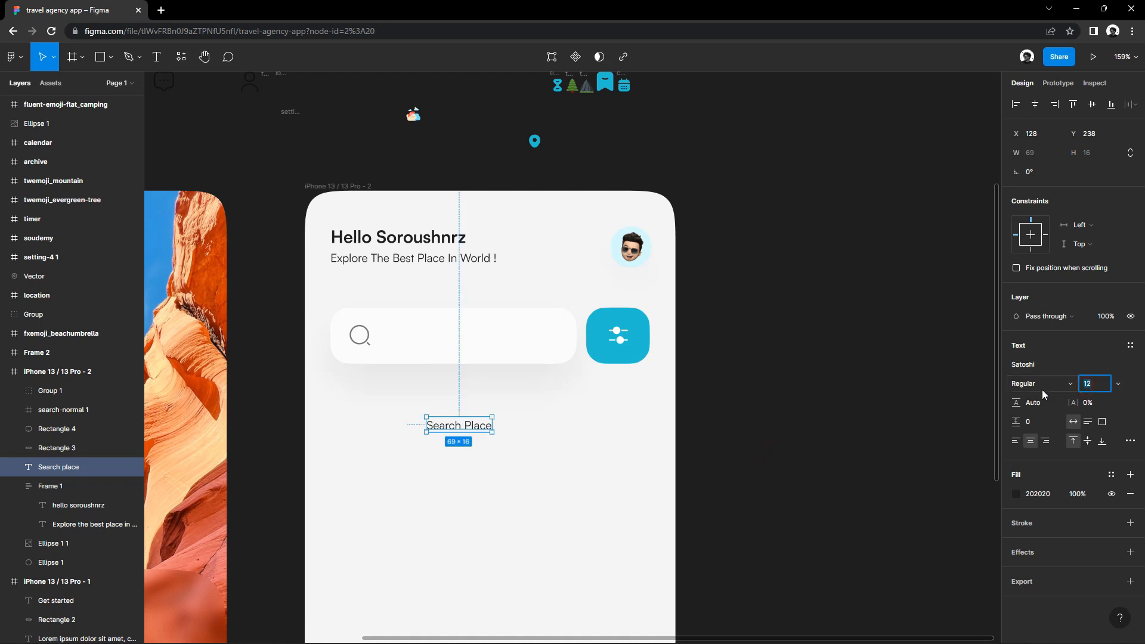
click(514, 409)
Move the Search Place text inside the search bar beside the search icon and bring it to the front.
drag(464, 429, 422, 339)
right_click(418, 346)
click(434, 382)
Recolor the Search Place text gray 9F9F9F and nudge it into line with the search icon.
click(1016, 494)
click(859, 425)
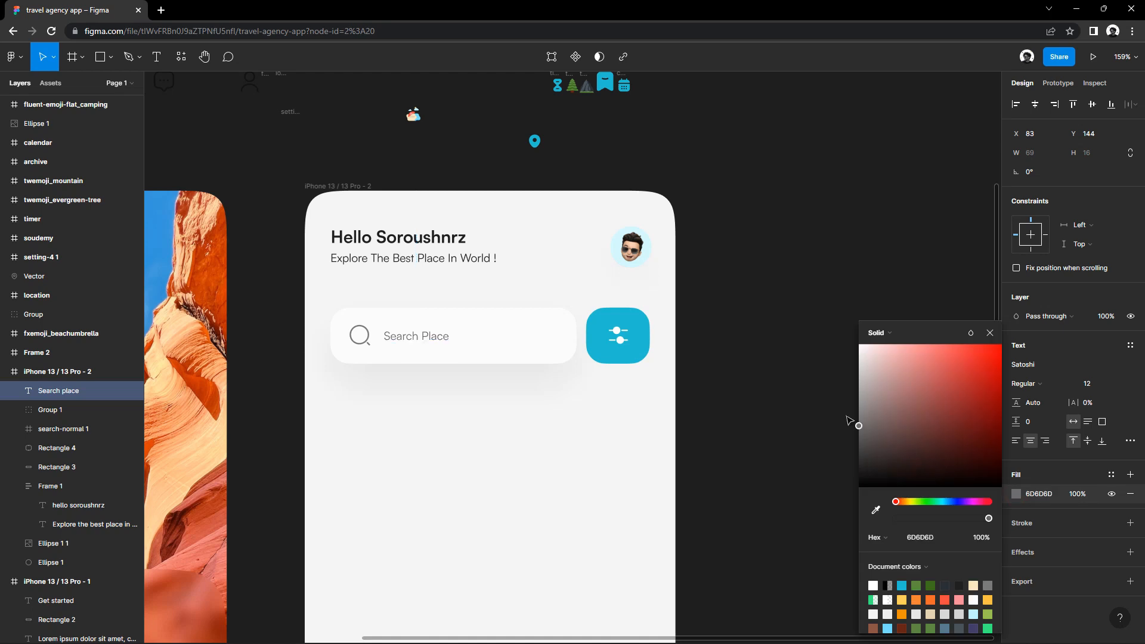
click(602, 377)
drag(419, 341, 417, 341)
key(Up)
key(Down)
key(Up)
click(461, 390)
Wrap the search bar, search icon and Search Place text together in one frame.
click(359, 334)
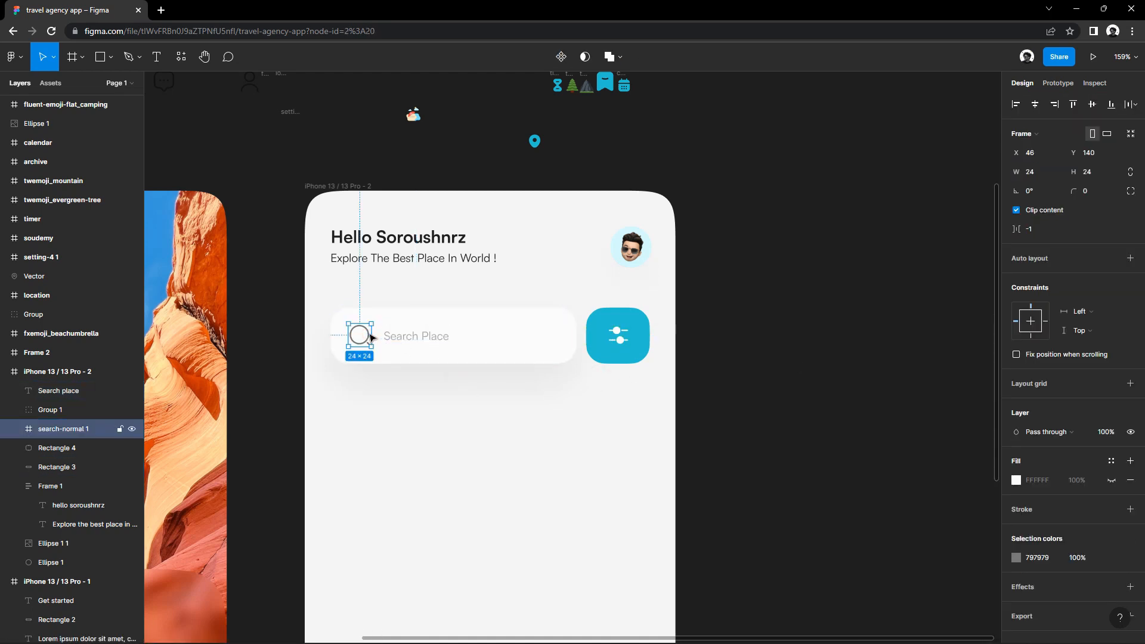
click(559, 421)
drag(576, 387, 354, 339)
click(595, 413)
right_click(354, 338)
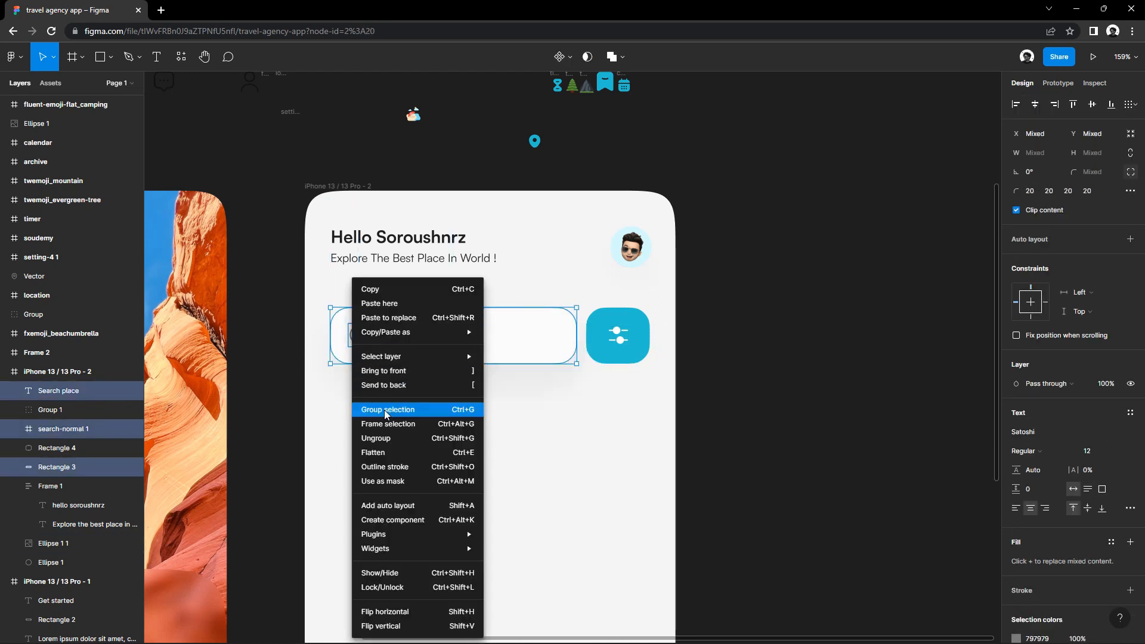
click(393, 424)
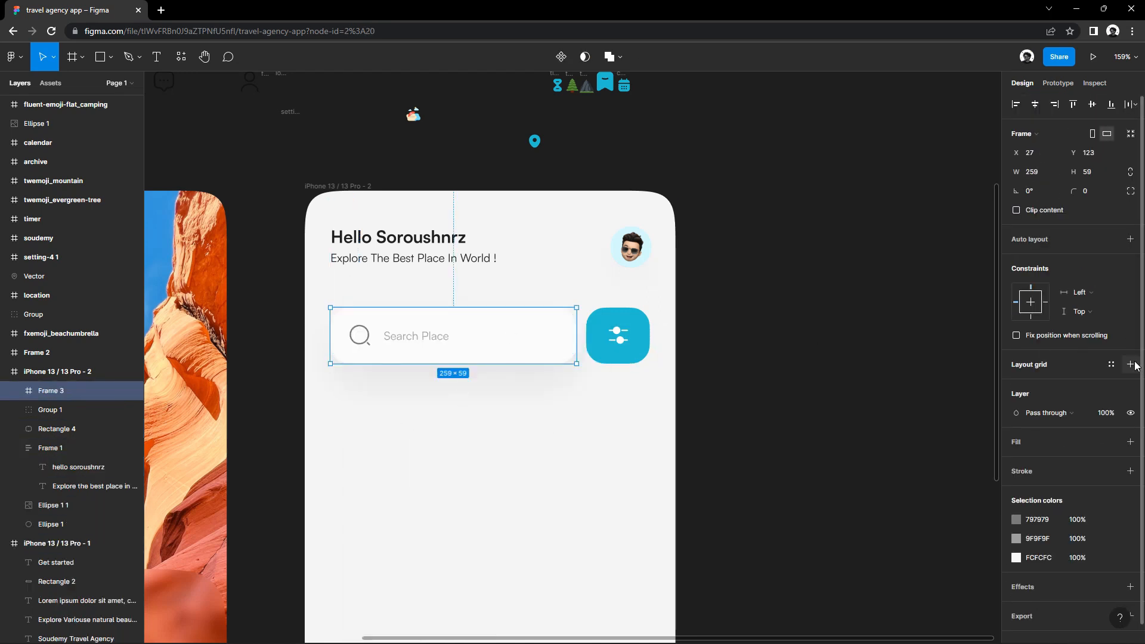
Try to apply auto layout to the search bar frame.
click(1129, 241)
click(808, 325)
key(ctrl+z)
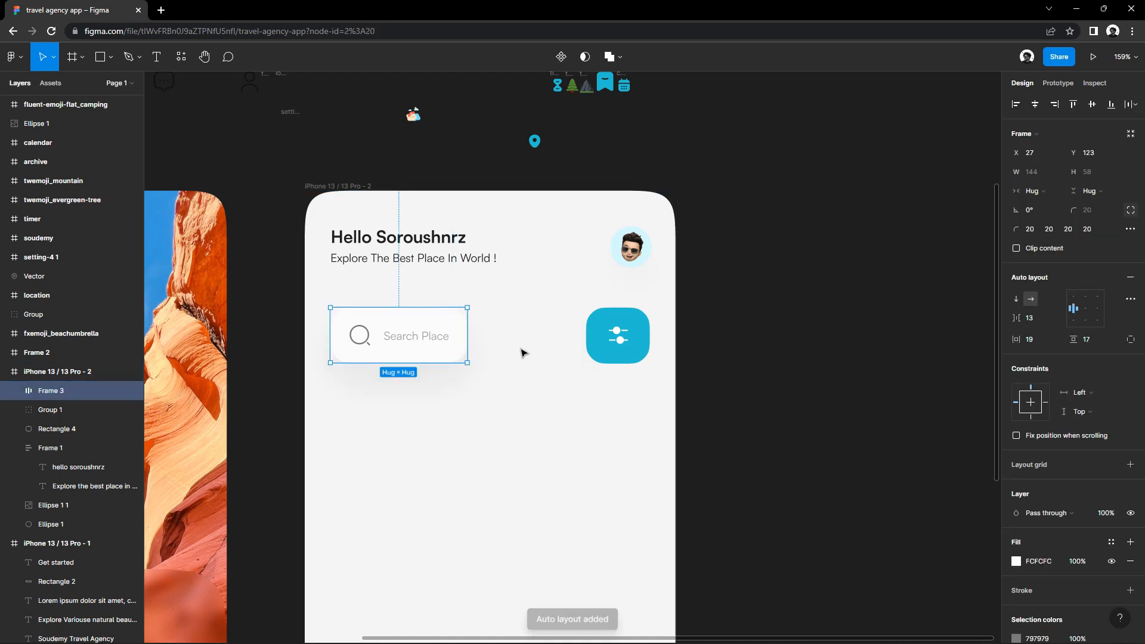
key(ctrl+z)
Turn the search bar frame into a component and check it among the local components.
right_click(540, 361)
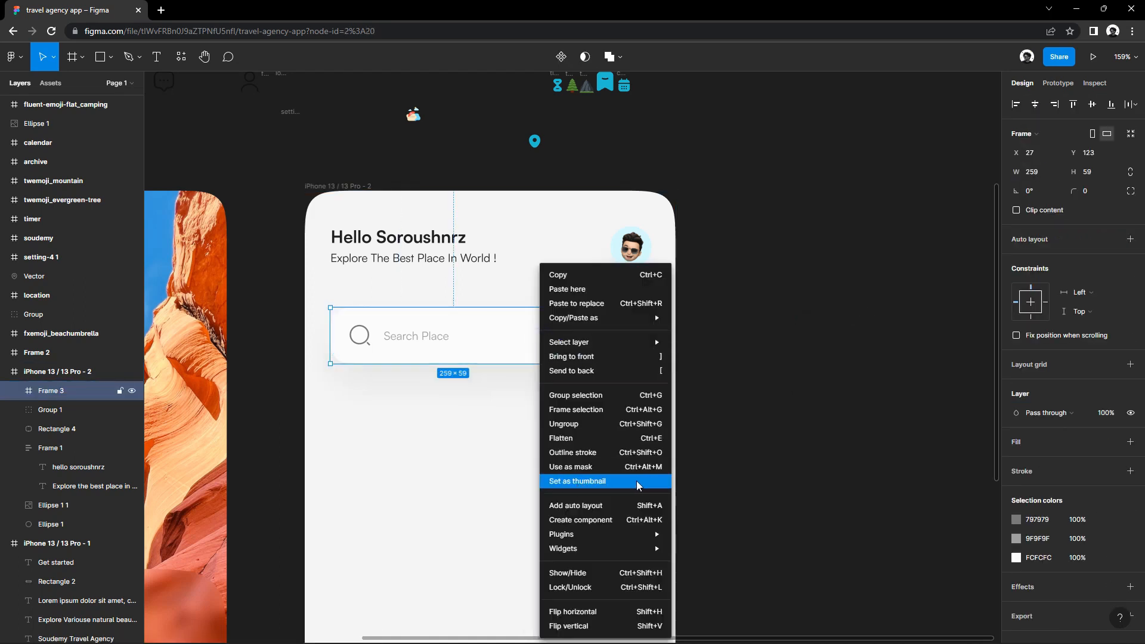
click(562, 414)
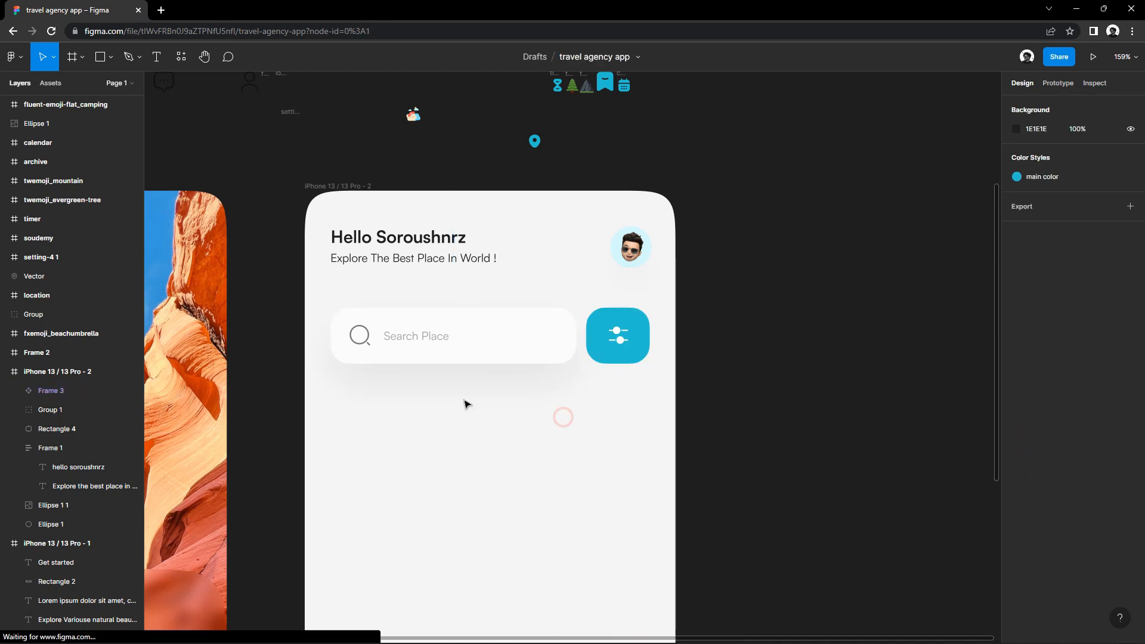
click(45, 83)
click(33, 147)
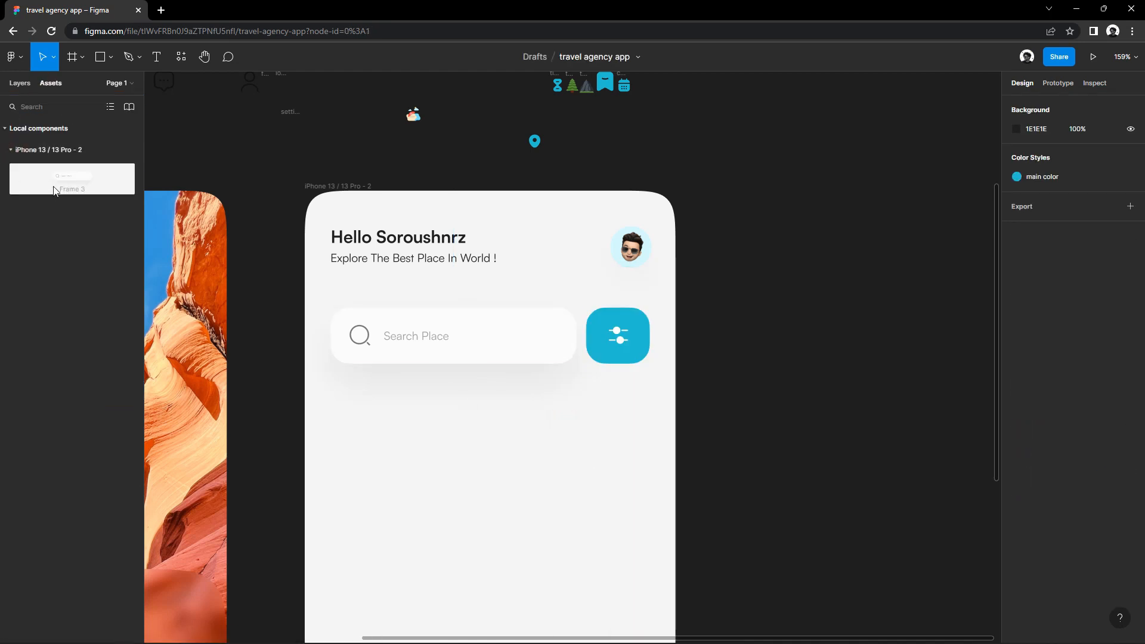
click(38, 129)
key(alt+1)
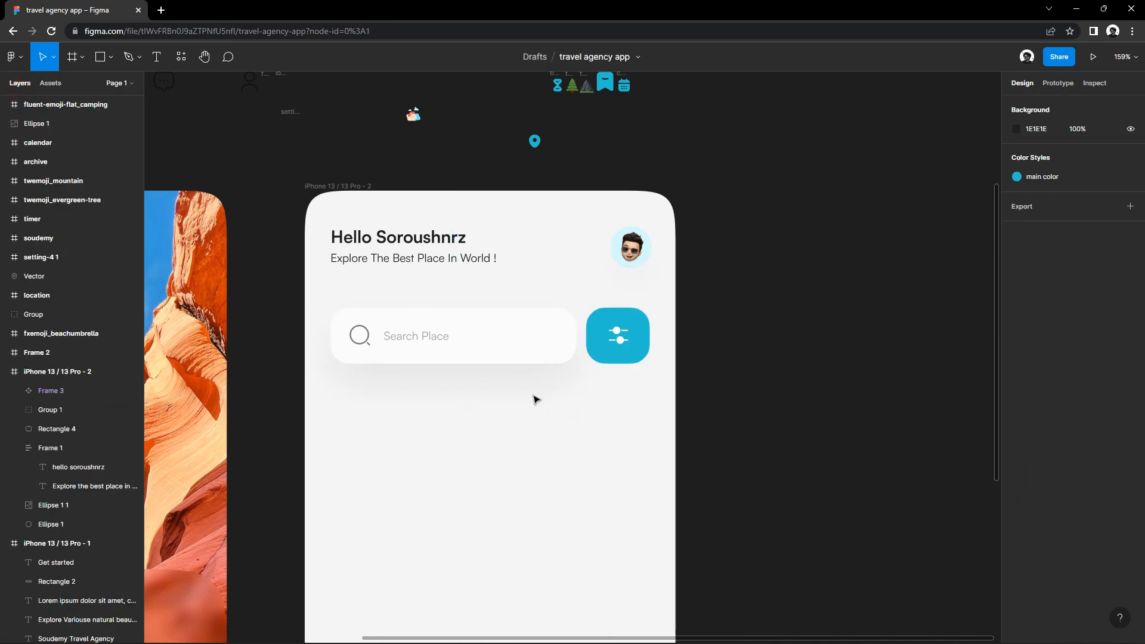
Recolor the "Explore The Best Place In World !" subtitle to a lighter gray.
scroll(572, 399, down, 3)
drag(645, 352, 441, 309)
click(529, 312)
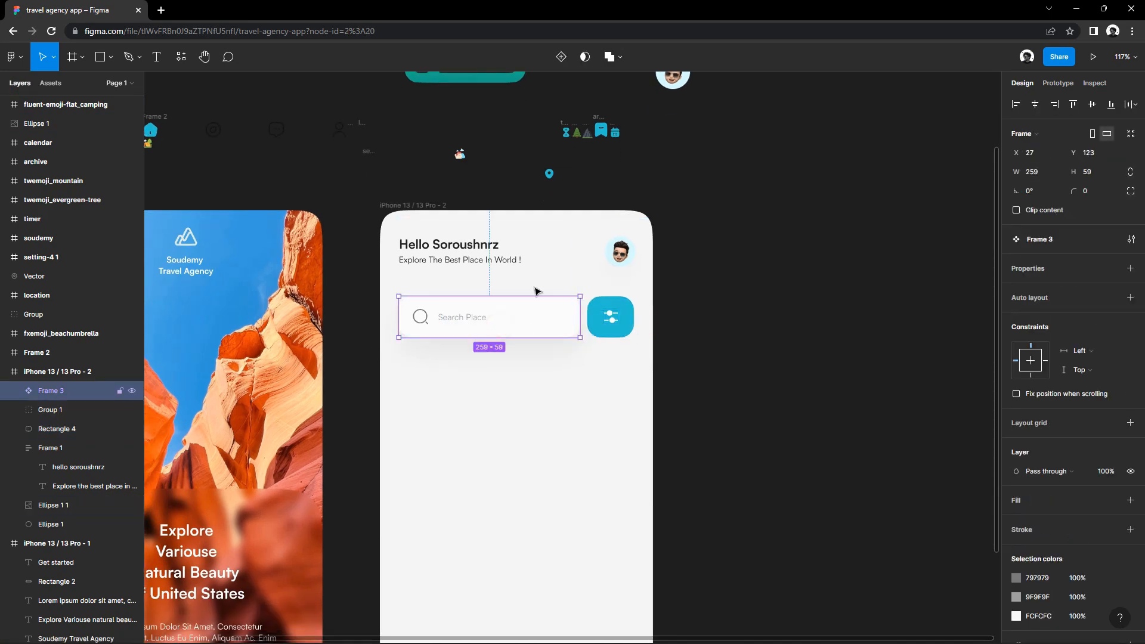
double_click(454, 261)
click(1019, 418)
drag(886, 431, 857, 421)
click(745, 438)
Draw a rectangle about 70 × 38 below the starting end of the search bar.
scroll(646, 448, down, 5)
scroll(548, 428, up, 5)
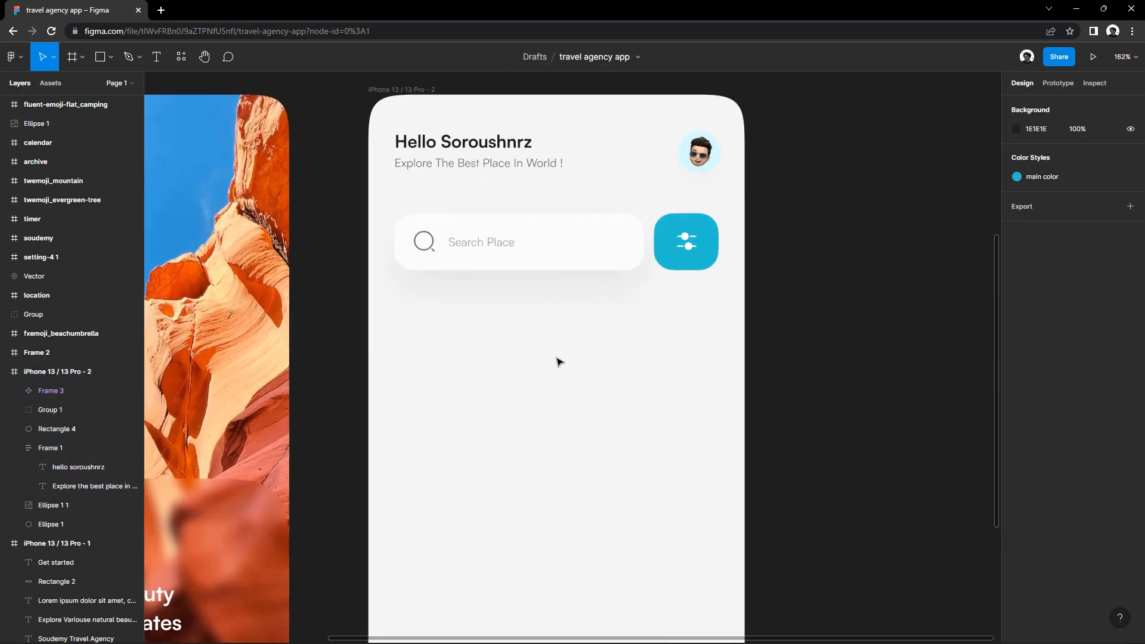
scroll(557, 361, down, 2)
click(111, 56)
click(576, 283)
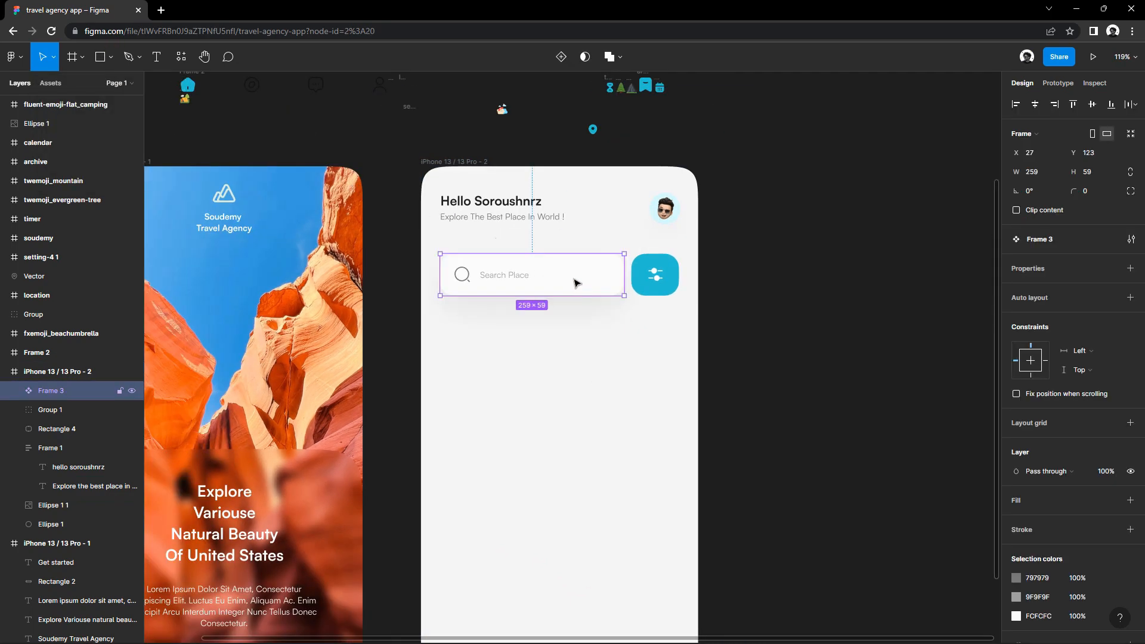
click(104, 57)
drag(441, 321, 492, 352)
scroll(460, 371, up, 3)
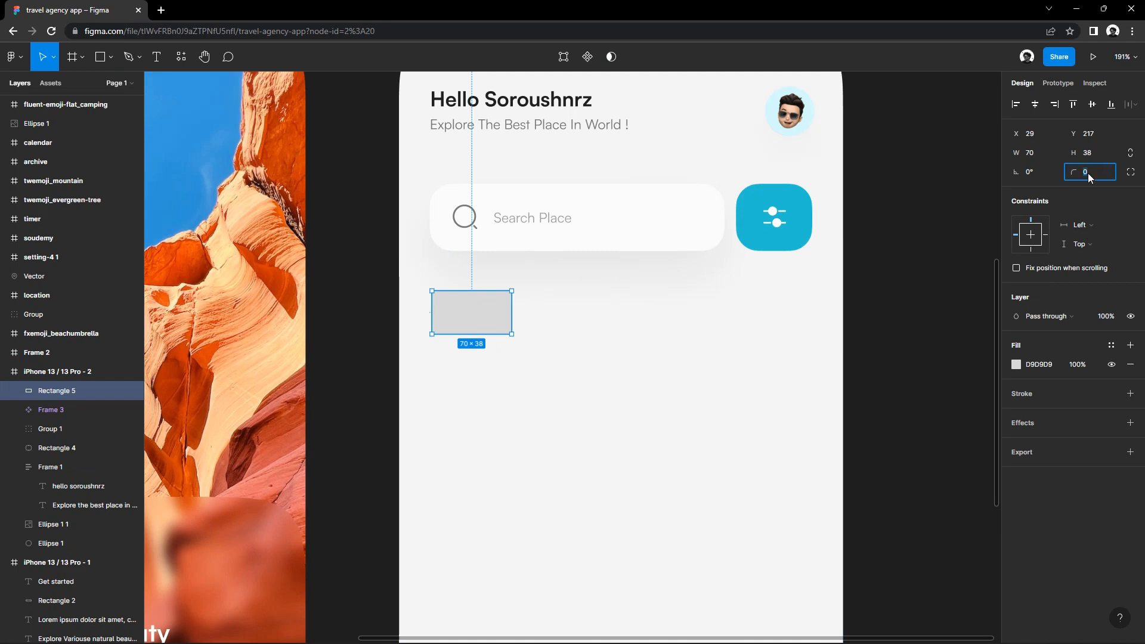
Give the small rectangle a corner radius of 20 and a light gray E6E6E6 fill.
click(1016, 364)
drag(859, 366, 853, 354)
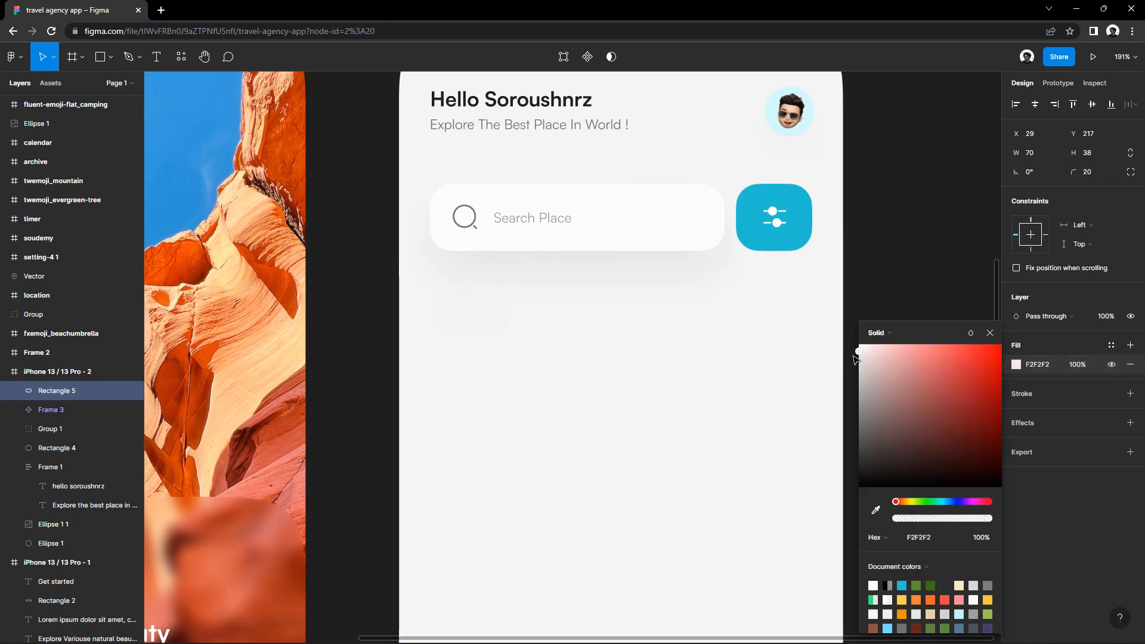
click(833, 363)
click(495, 322)
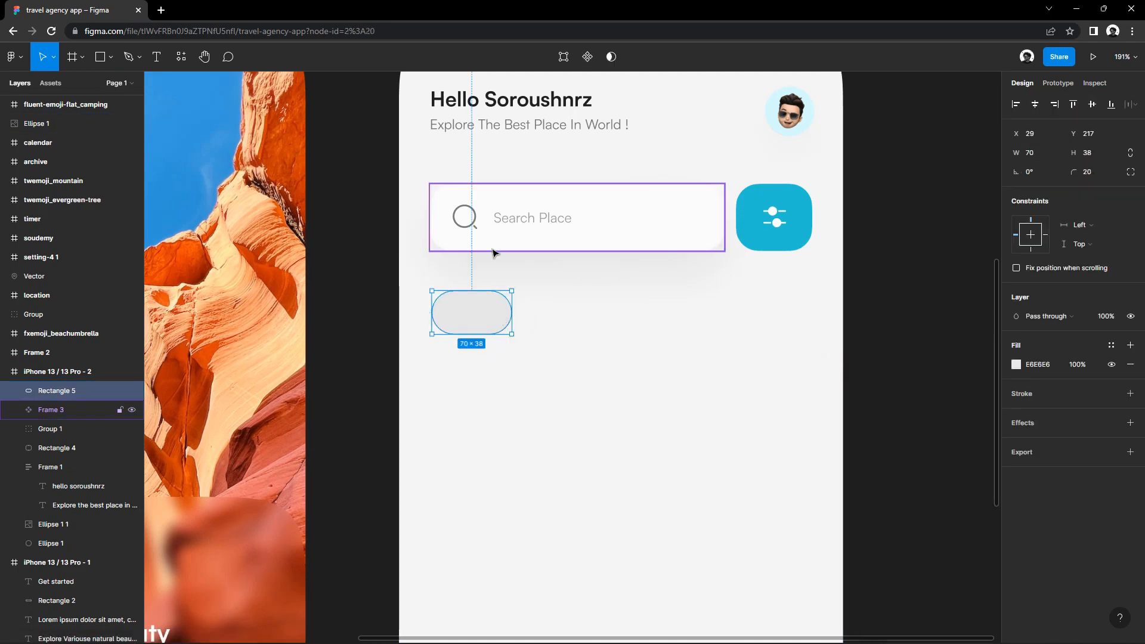
Copy the Search Place text below the gray pill, change it to "Mountain" and set its weight to Bold.
double_click(509, 219)
drag(507, 217, 516, 359)
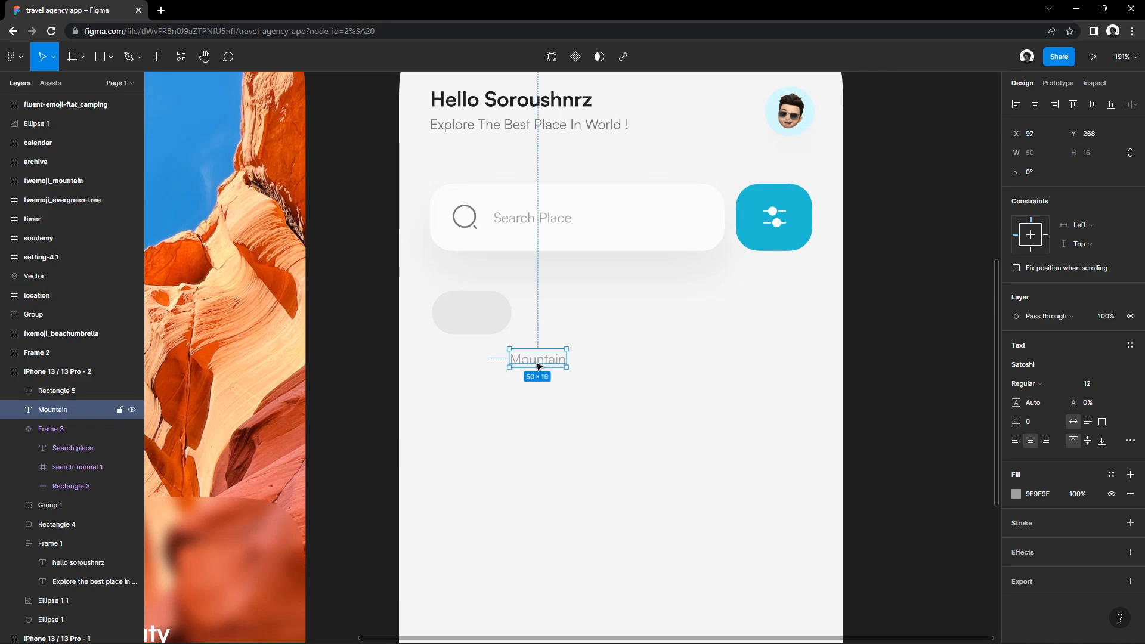
click(1024, 383)
click(1014, 409)
key(Escape)
Bring the Mountain text to the front over the pill's far end and set its weight to Medium.
drag(537, 359, 481, 327)
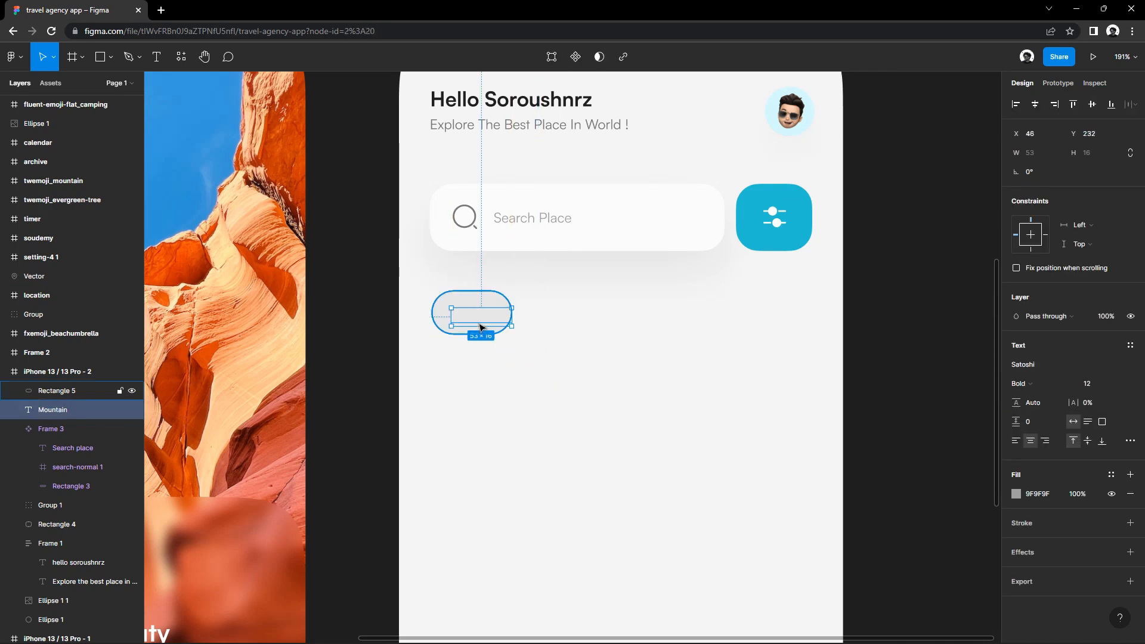
right_click(479, 315)
click(526, 384)
click(1021, 369)
click(644, 343)
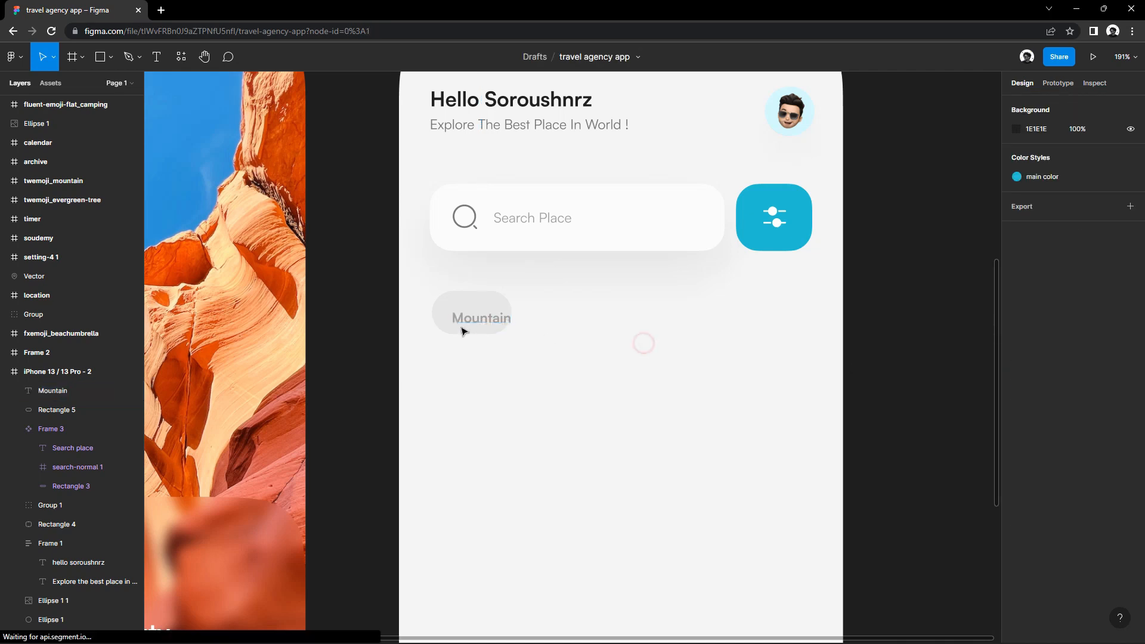
drag(473, 324, 498, 320)
click(619, 349)
Move the mountain icon from the canvas onto the gray pill and bring it to the front.
scroll(625, 347, down, 5)
drag(625, 348, 632, 392)
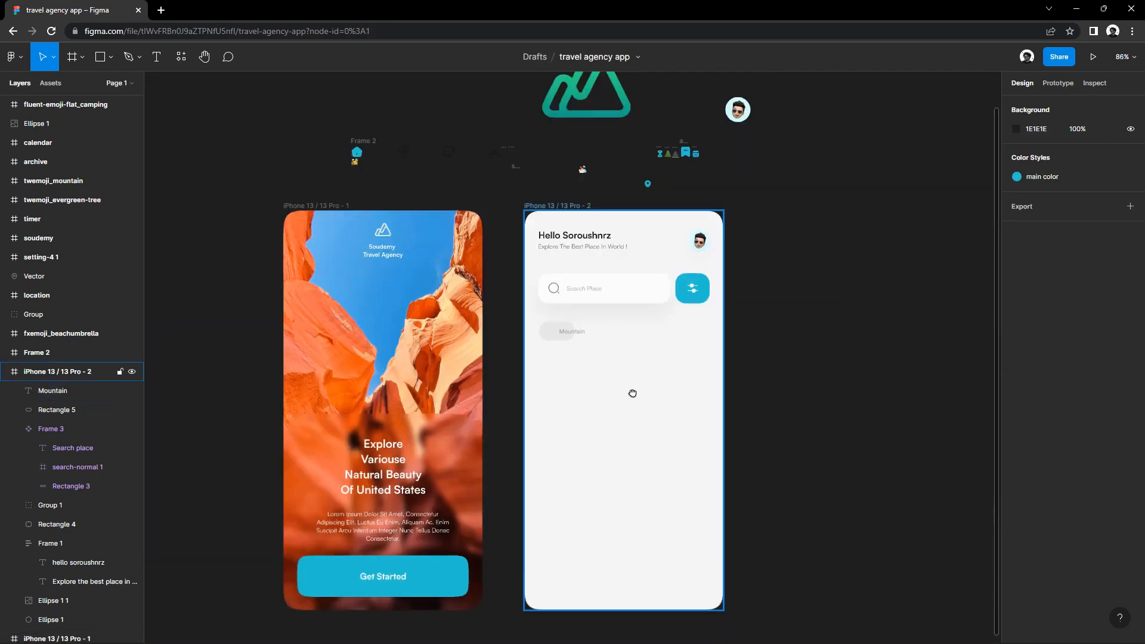
scroll(668, 215, up, 4)
drag(715, 182, 480, 516)
right_click(479, 516)
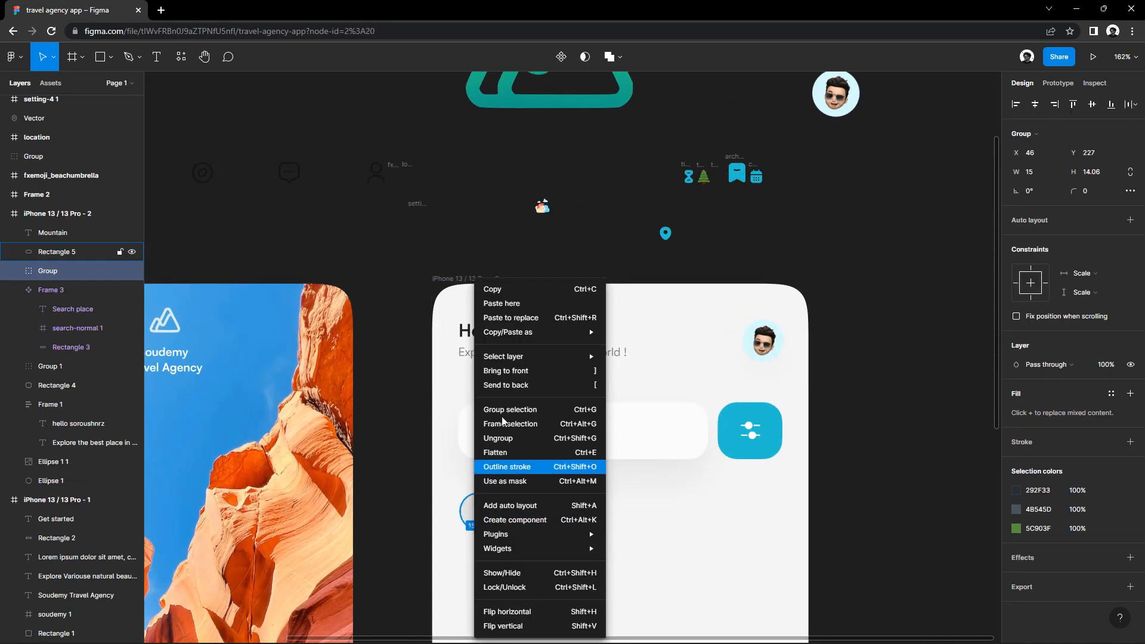
click(512, 372)
Try to combine the mountain icon, Mountain text and pill with auto layout.
scroll(480, 533, up, 3)
drag(605, 531, 471, 486)
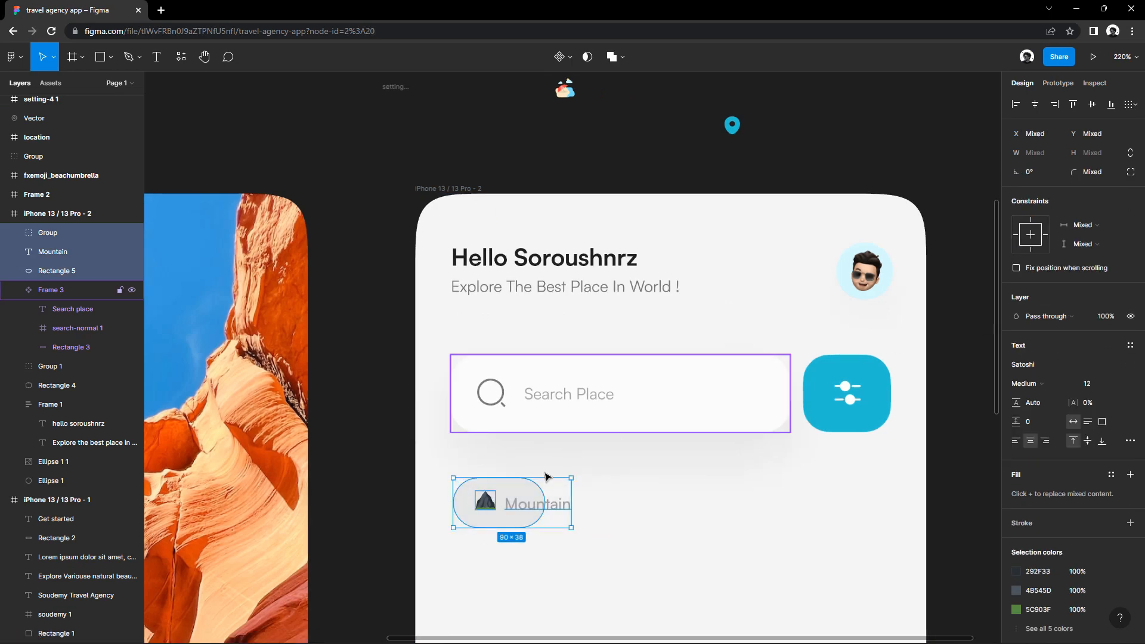
right_click(504, 498)
click(548, 412)
click(1130, 221)
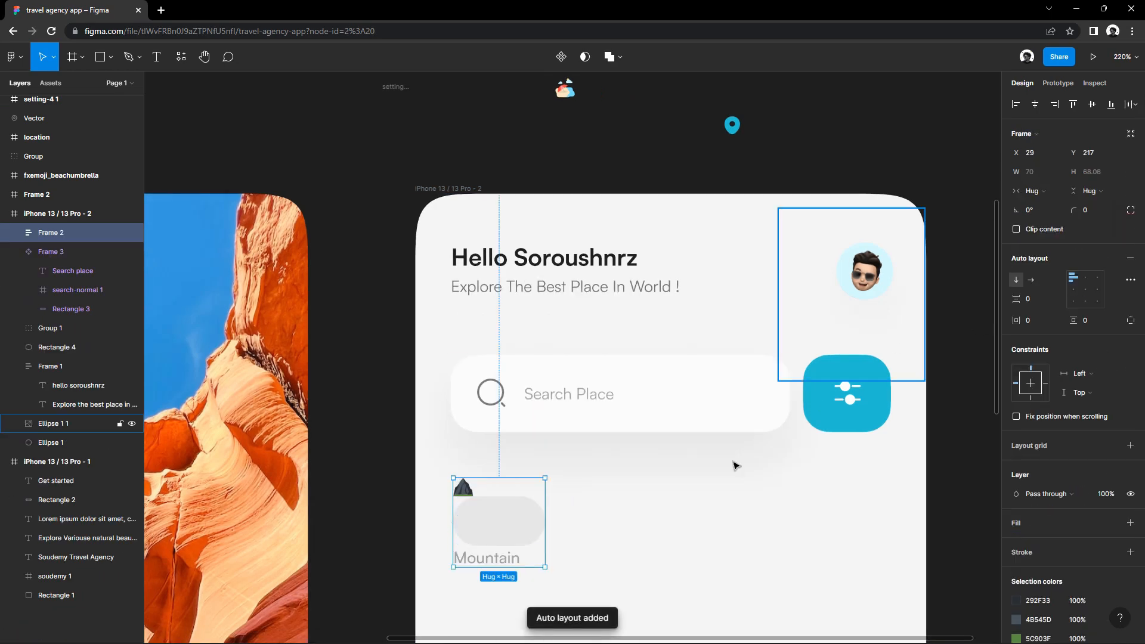
key(ctrl+z)
key(ctrl+z)
key(ctrl+z)
Widen the gray pill to enclose the Mountain text and align the text with the mountain icon.
scroll(523, 554, up, 3)
click(555, 486)
drag(568, 482, 647, 501)
click(561, 471)
drag(561, 471, 557, 466)
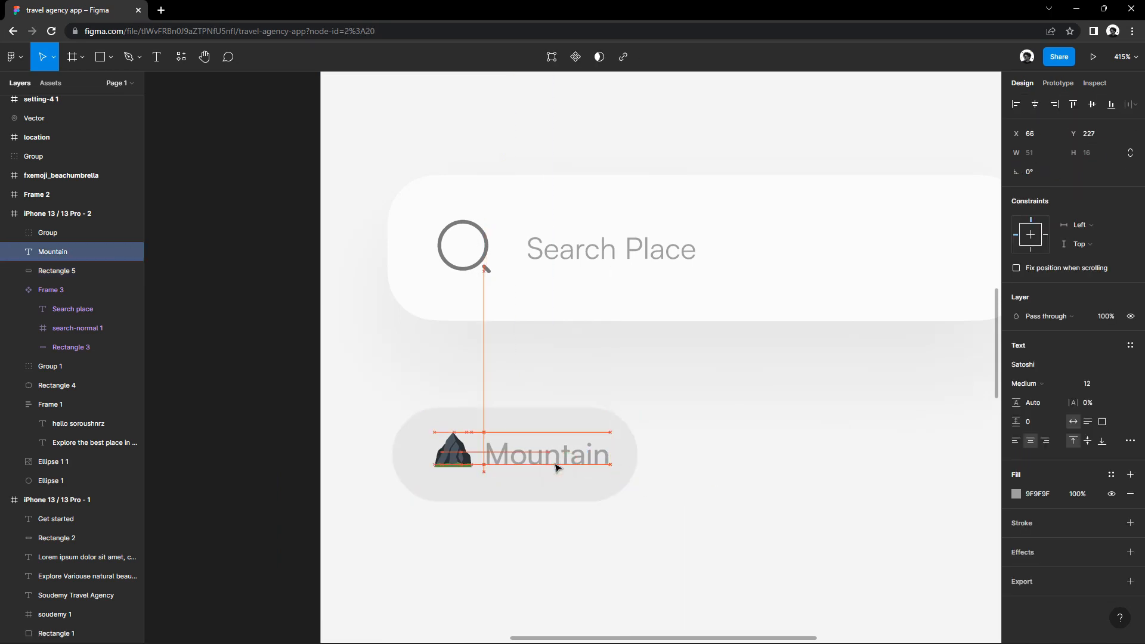
click(452, 466)
click(548, 464)
click(685, 475)
scroll(685, 475, down, 3)
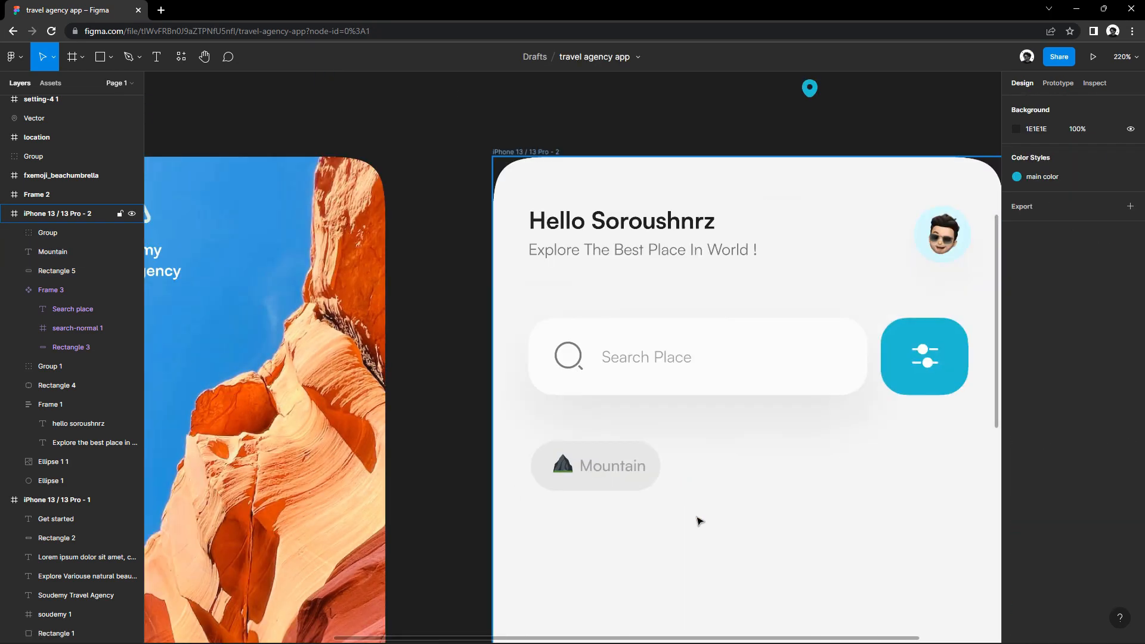
Combine the pill, mountain icon and Mountain text into one horizontal auto-layout frame.
drag(696, 519, 569, 518)
scroll(568, 519, up, 2)
click(680, 524)
drag(668, 530, 385, 426)
click(590, 500)
right_click(434, 436)
click(1130, 201)
click(1130, 201)
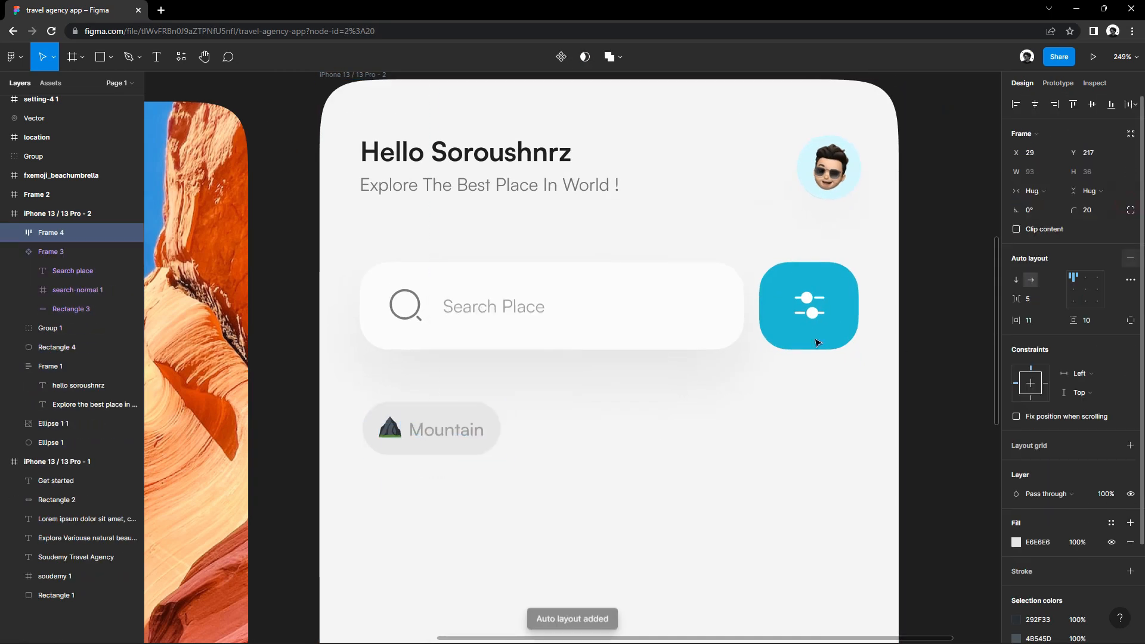
Duplicate the Mountain chip beside the original and change the copy's text to Camp.
click(609, 427)
click(420, 432)
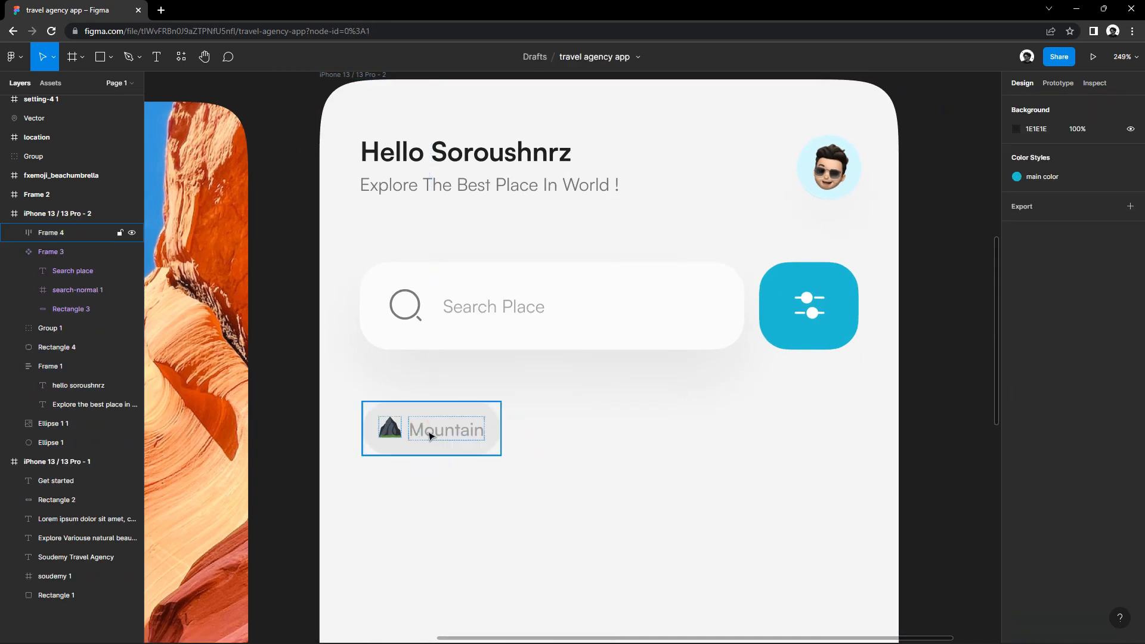
double_click(429, 434)
click(537, 473)
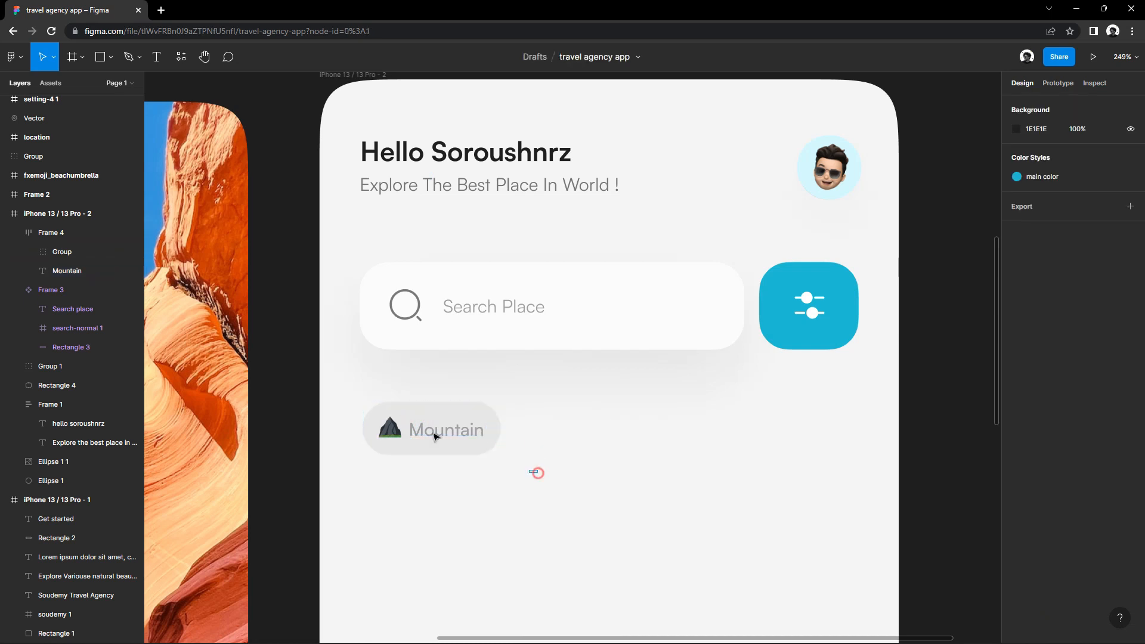
click(417, 447)
drag(417, 447, 580, 446)
double_click(598, 433)
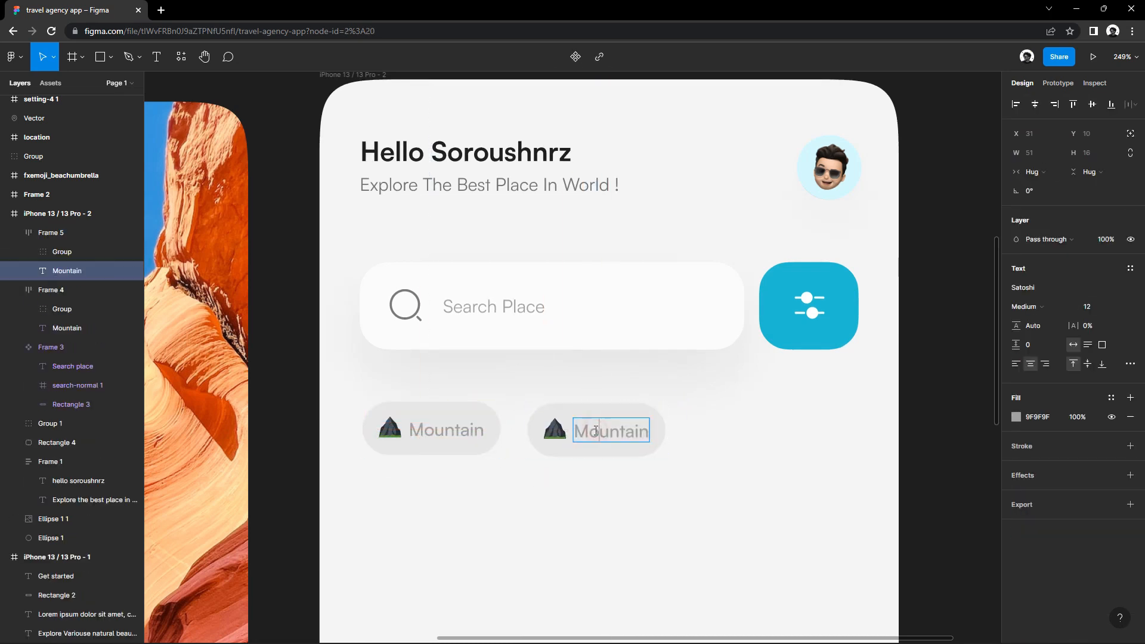
text(Cam)
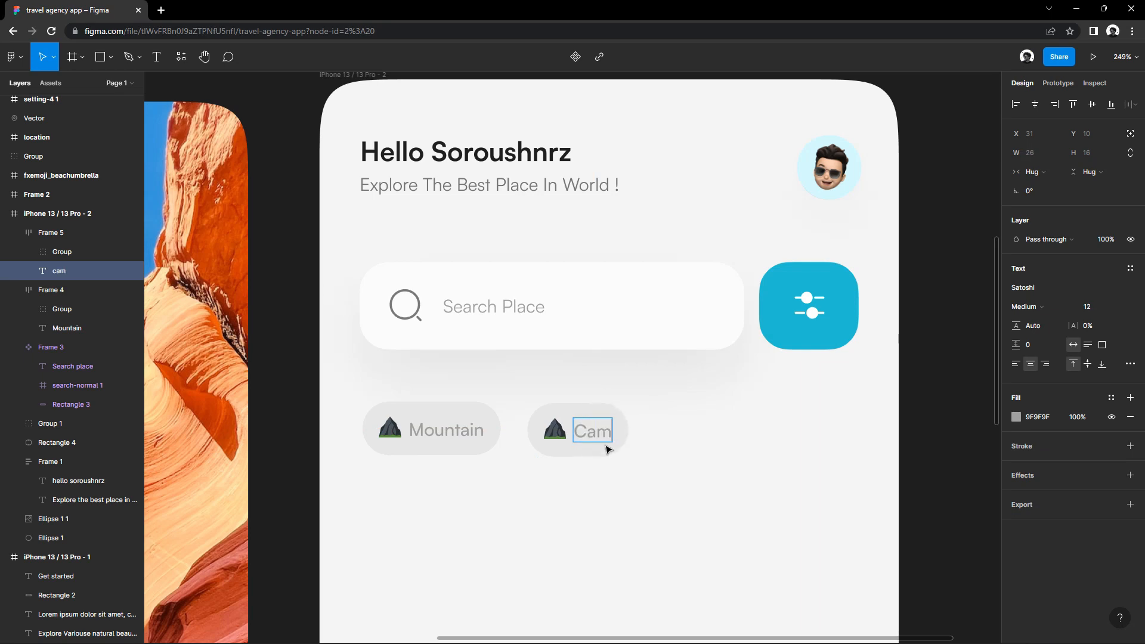
text(p)
click(664, 489)
Move the camping icon from the canvas into the Camp chip and delete the mountain icon there.
scroll(571, 387, down, 5)
scroll(634, 304, up, 4)
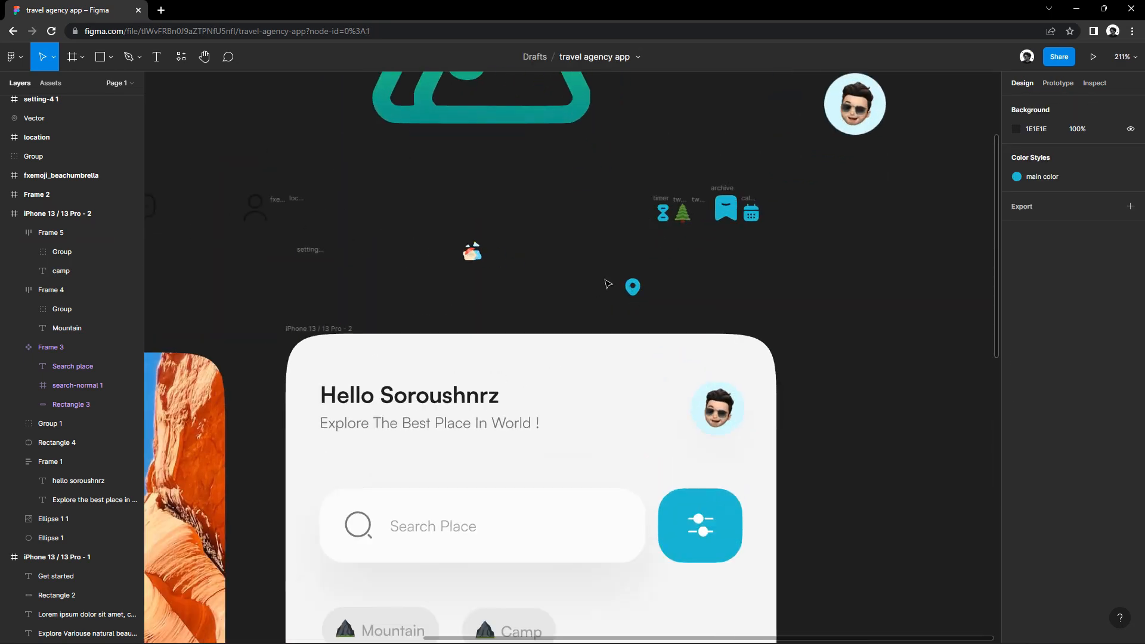
scroll(608, 284, down, 5)
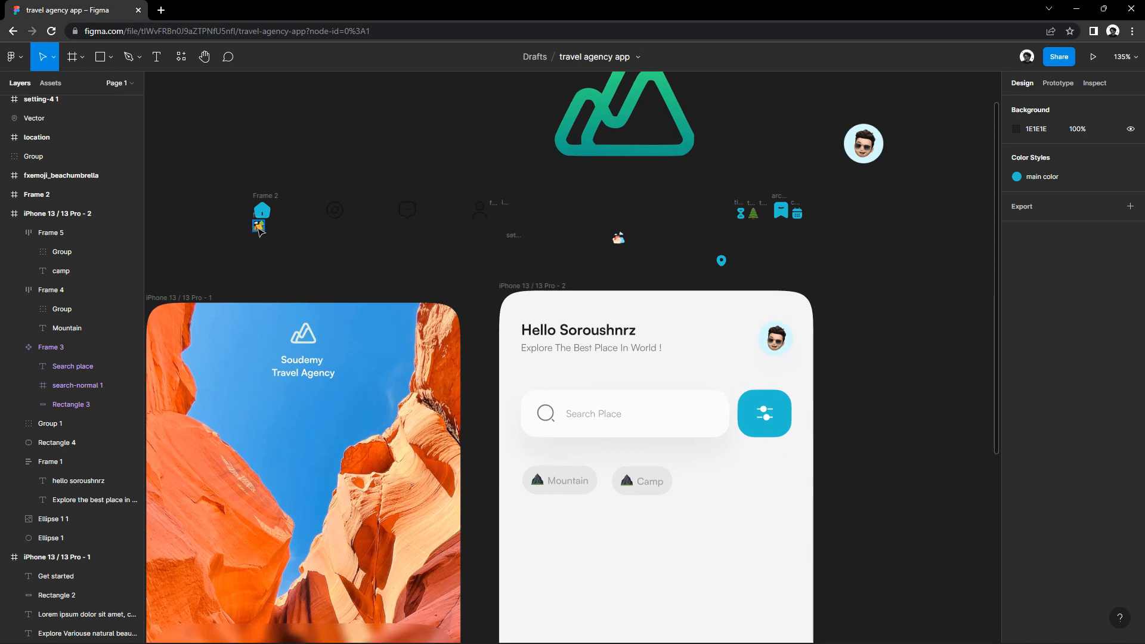
drag(258, 229, 687, 426)
scroll(644, 517, up, 8)
double_click(593, 408)
click(635, 408)
key(Delete)
Duplicate the Camp chip, space the copy evenly beside it and change its text to Forest.
scroll(794, 475, down, 3)
scroll(662, 465, down, 3)
click(558, 435)
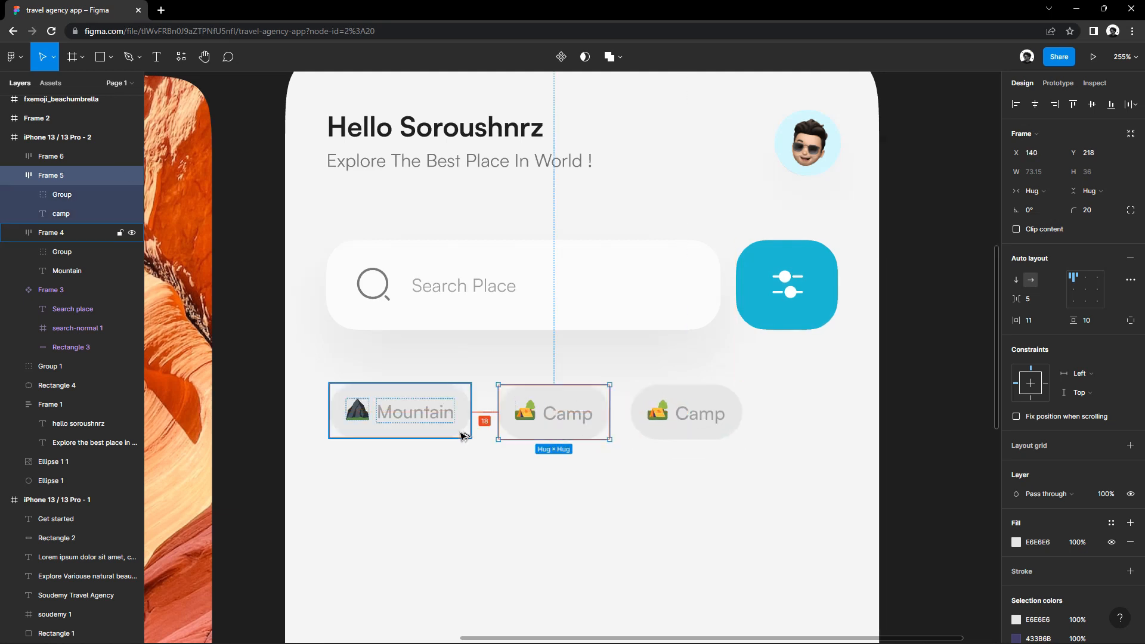
click(648, 430)
key(Right)
key(Right)
key(Right)
key(Right)
key(Right)
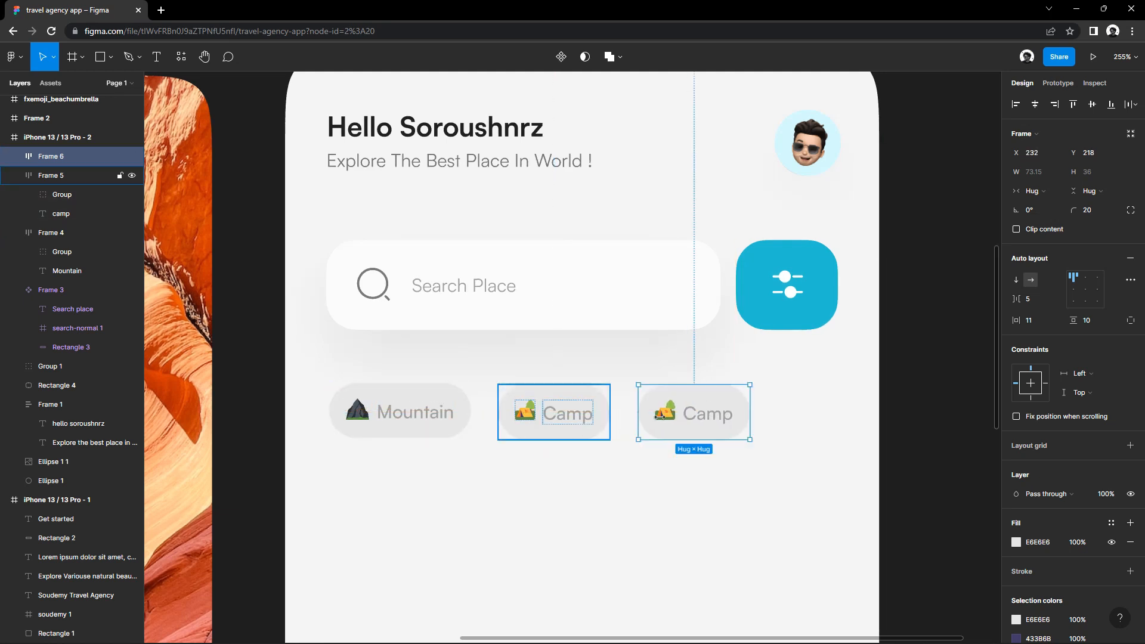
double_click(722, 415)
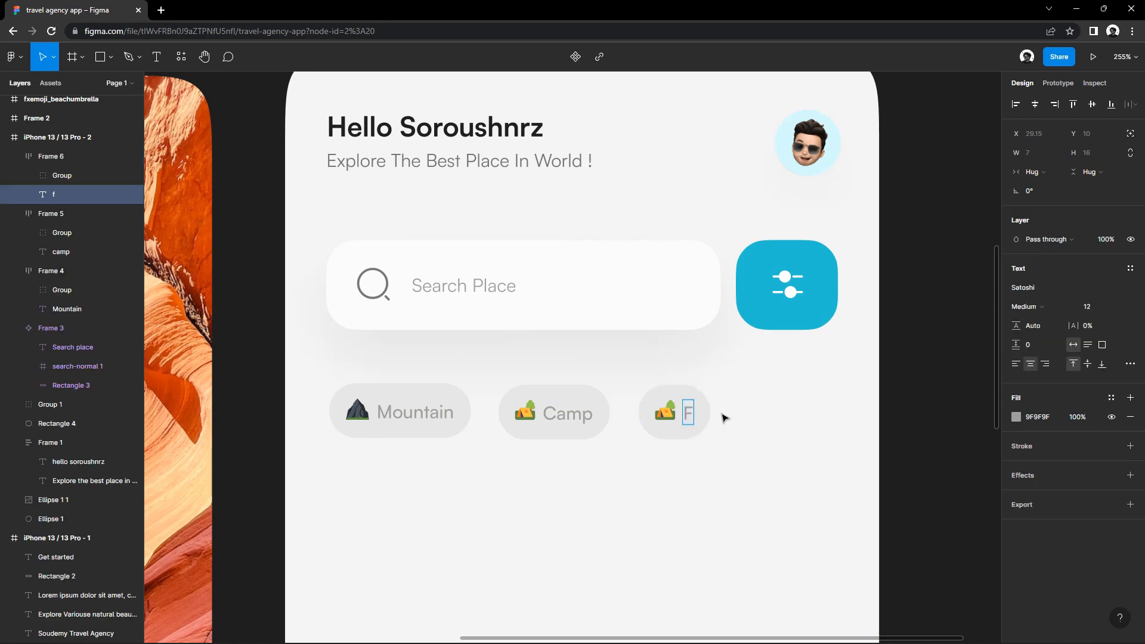
key(Escape)
Group the evergreen tree icon's shapes and move them into the Forest chip in place of the camping icon.
scroll(678, 347, down, 3)
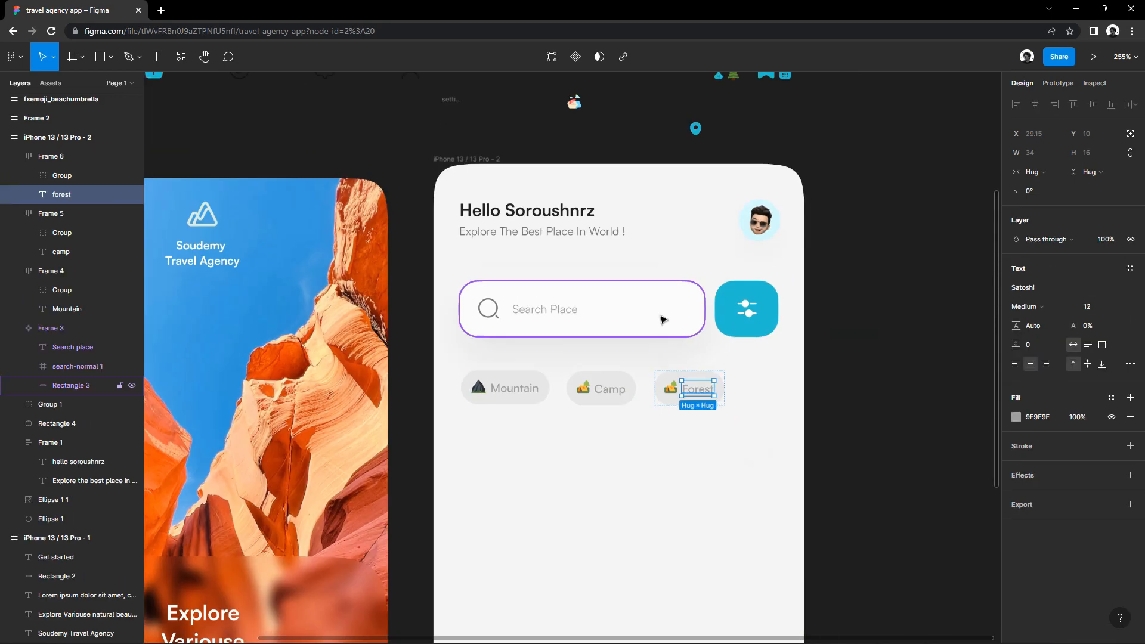
drag(662, 316, 632, 375)
mouse_move(704, 133)
mouse_down()
mouse_move(707, 144)
mouse_move(700, 126)
mouse_up()
key(ctrl+z)
click(714, 147)
right_click(701, 129)
click(719, 256)
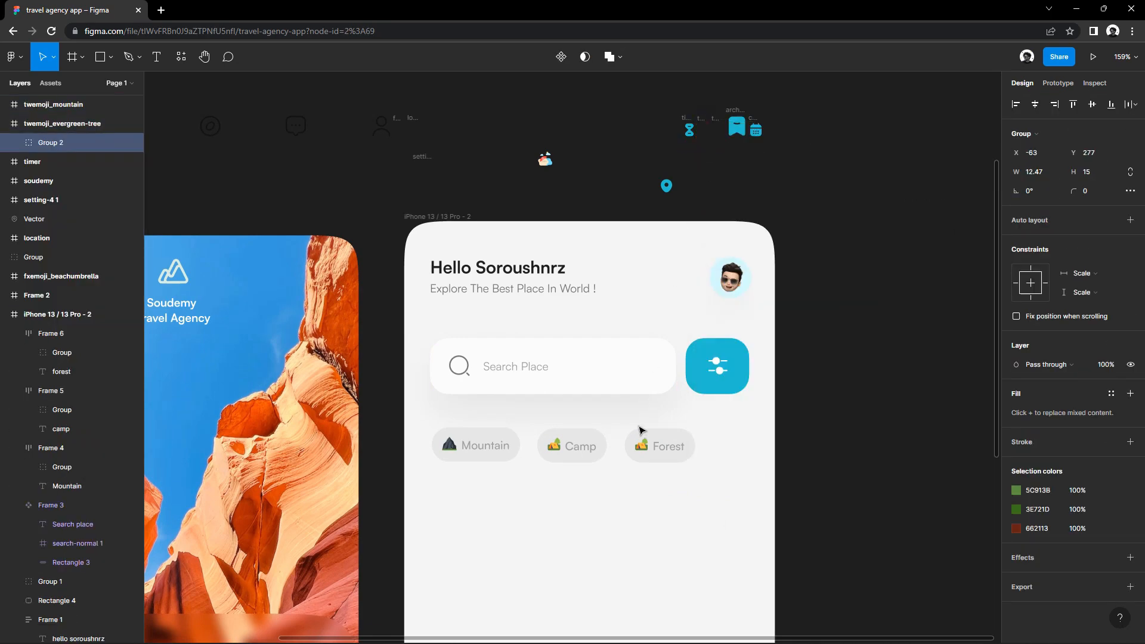
drag(641, 431, 640, 450)
scroll(648, 456, up, 3)
click(662, 438)
key(Delete)
scroll(737, 484, down, 2)
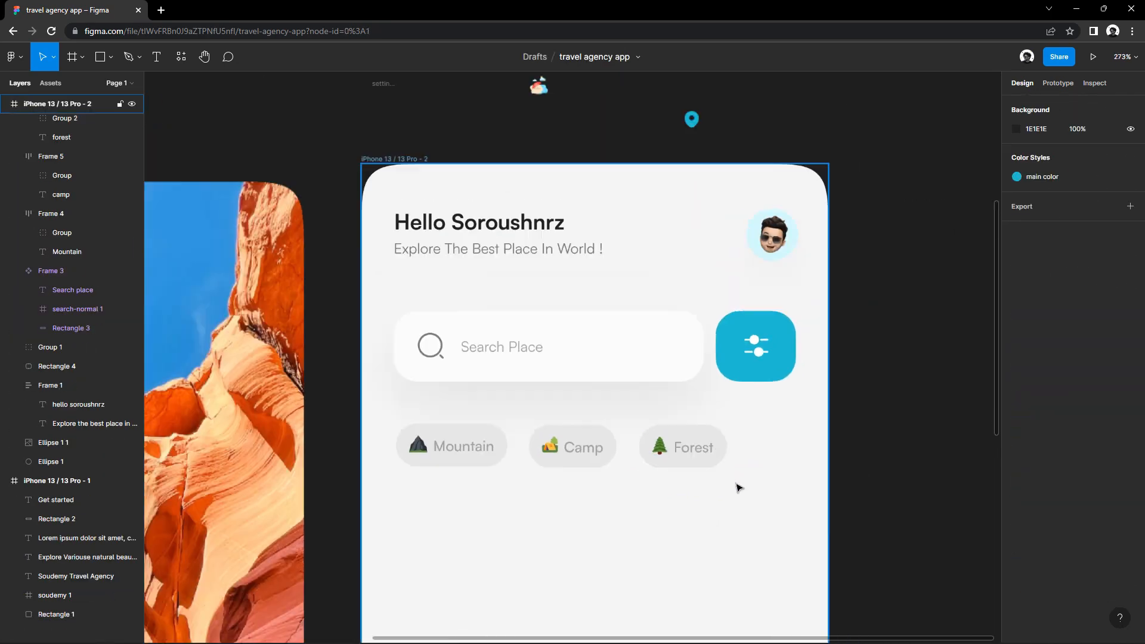
Duplicate the Forest chip and nudge the copy so it runs past the phone frame's edge at even spacing.
scroll(738, 487, down, 1)
drag(739, 488, 648, 471)
click(590, 430)
drag(589, 430, 681, 432)
key(Right)
key(Right)
key(Right)
key(Right)
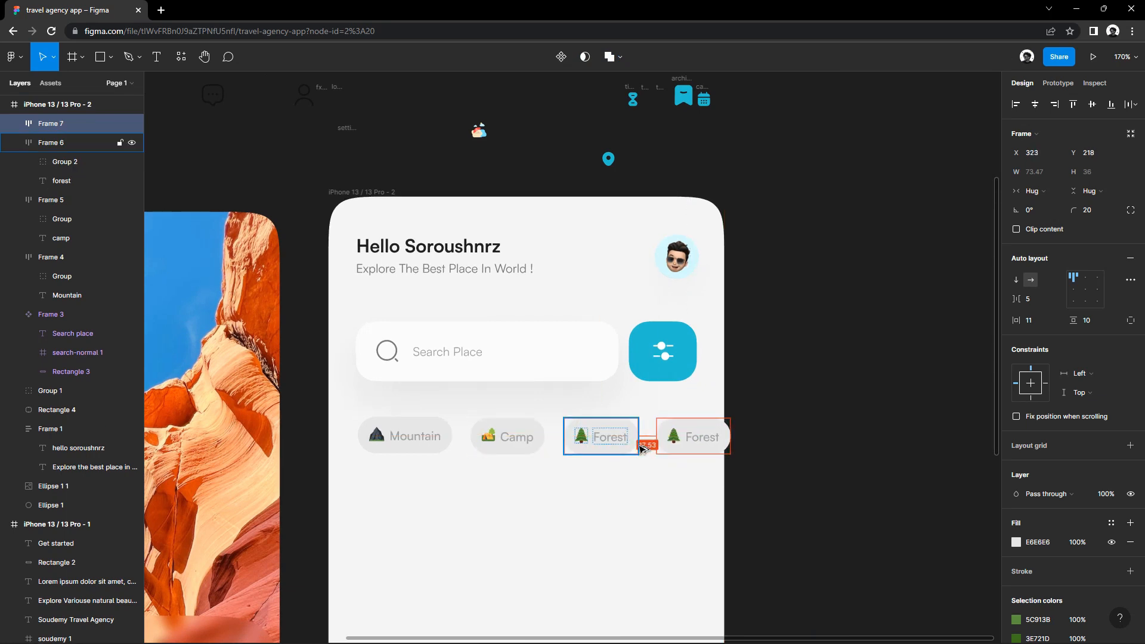
Turn on content clipping for the iPhone 13 / 13 Pro - 2 frame and change the last chip's text to Beach.
click(363, 192)
click(1017, 229)
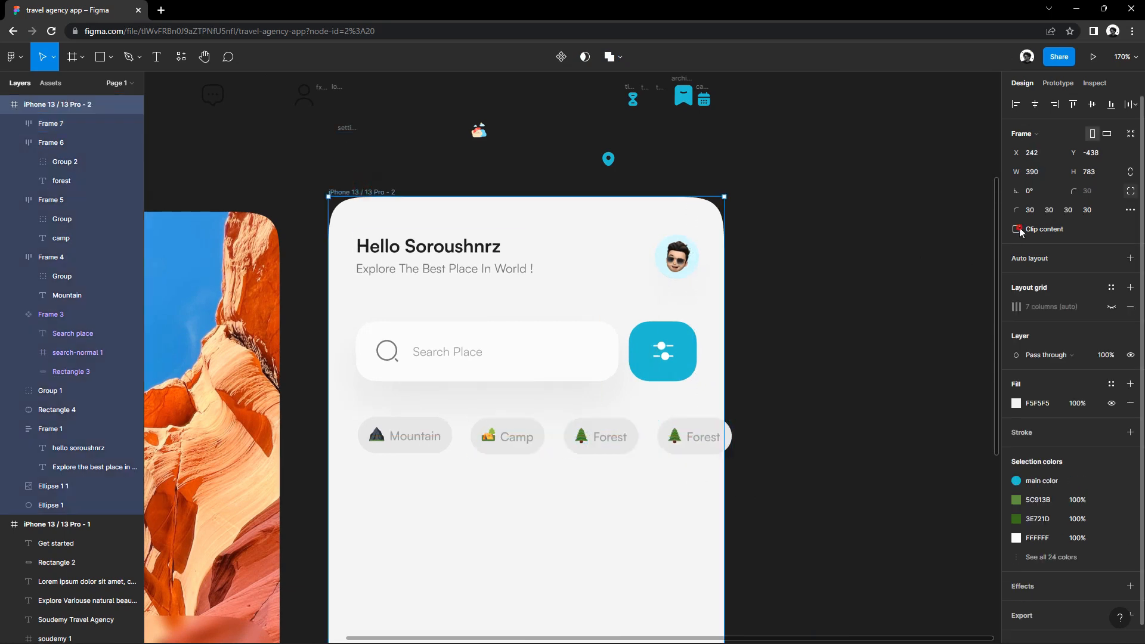
click(732, 450)
double_click(715, 443)
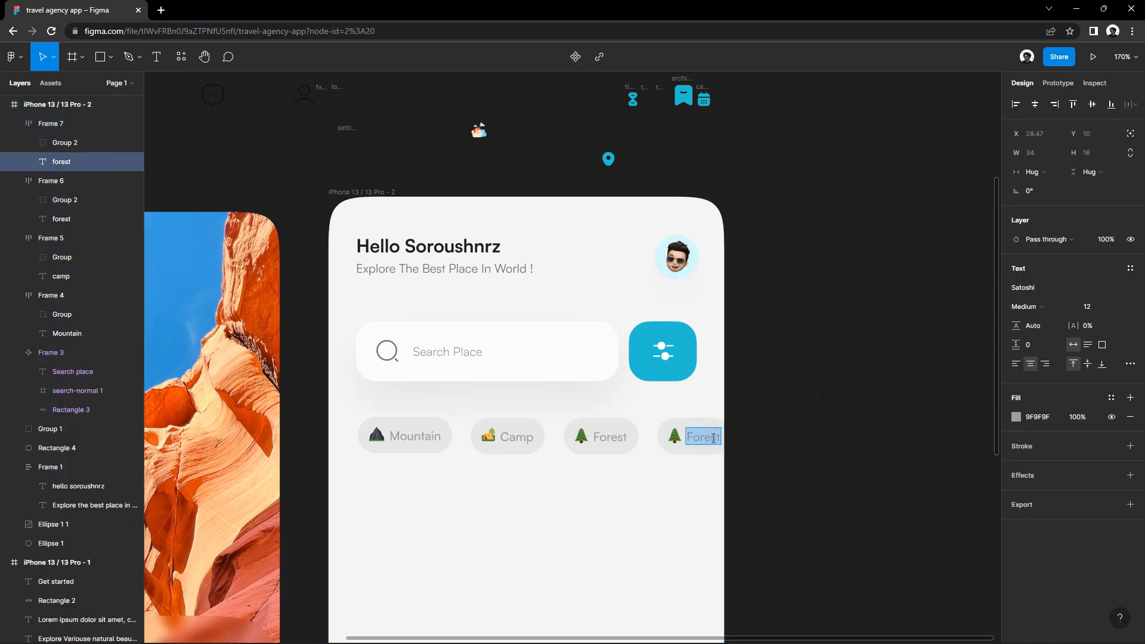
Group the beach umbrella icon's shapes and move them into the Beach chip in place of the tree icon.
click(674, 442)
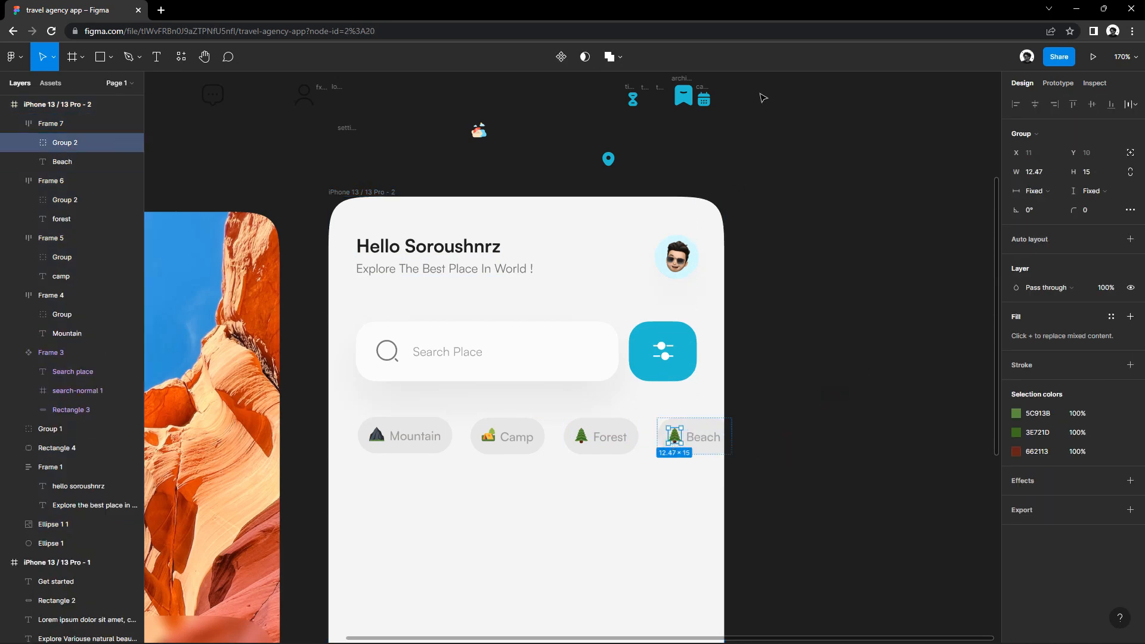
scroll(763, 97, up, 4)
click(471, 256)
right_click(465, 250)
click(471, 258)
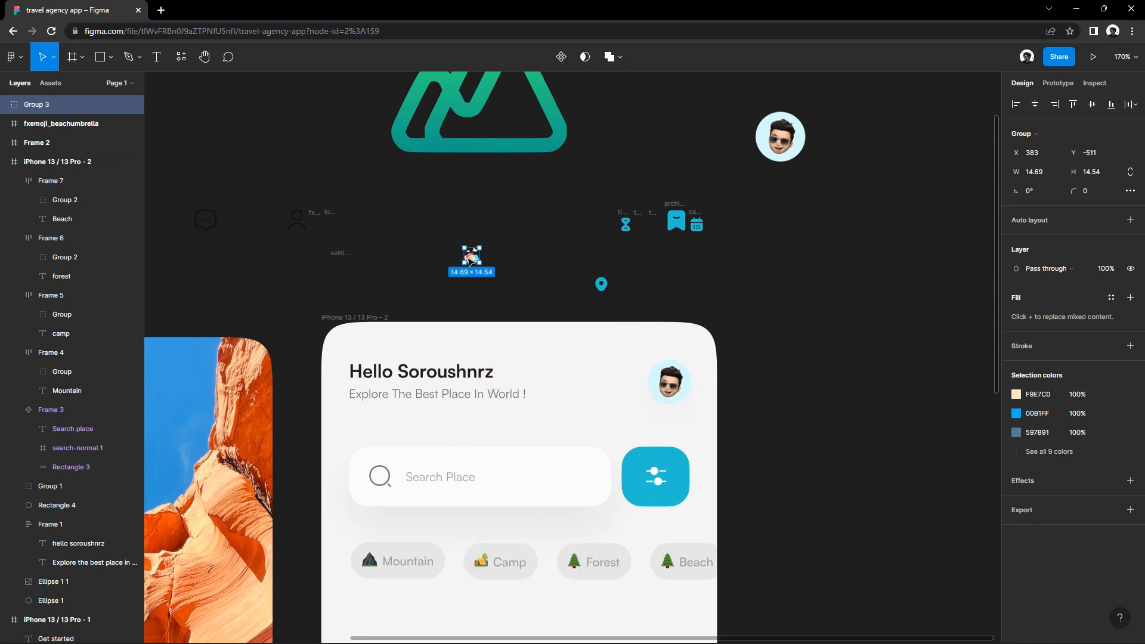
drag(471, 257, 662, 560)
scroll(686, 560, up, 5)
click(688, 558)
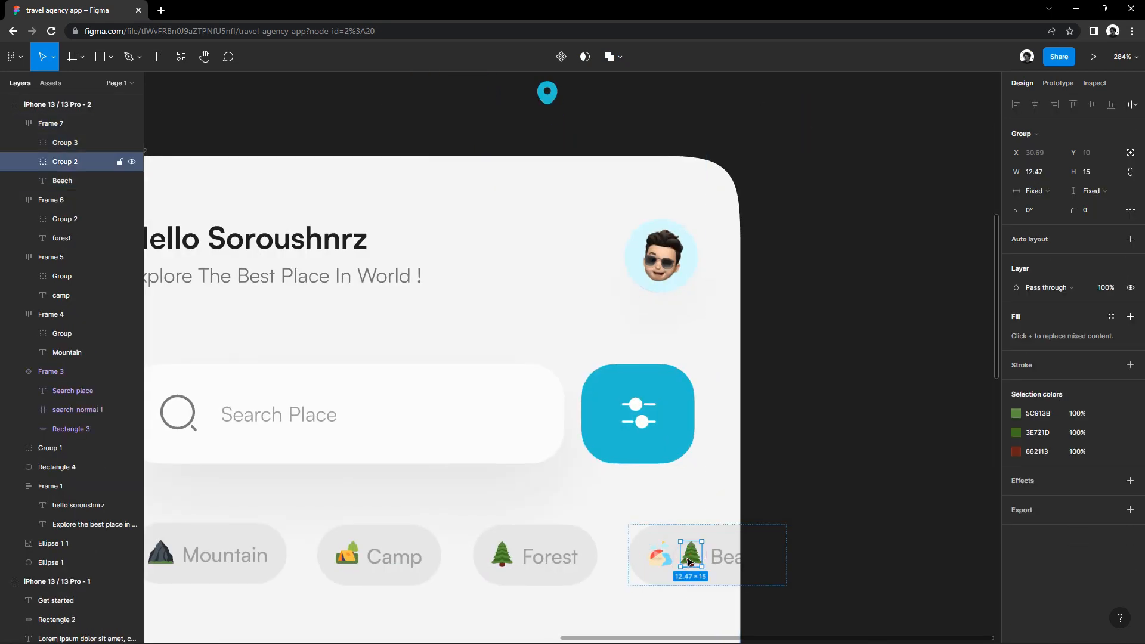
click(867, 504)
Place a copy of the bold greeting heading below the category chips, aligned with the greeting.
scroll(769, 519, down, 8)
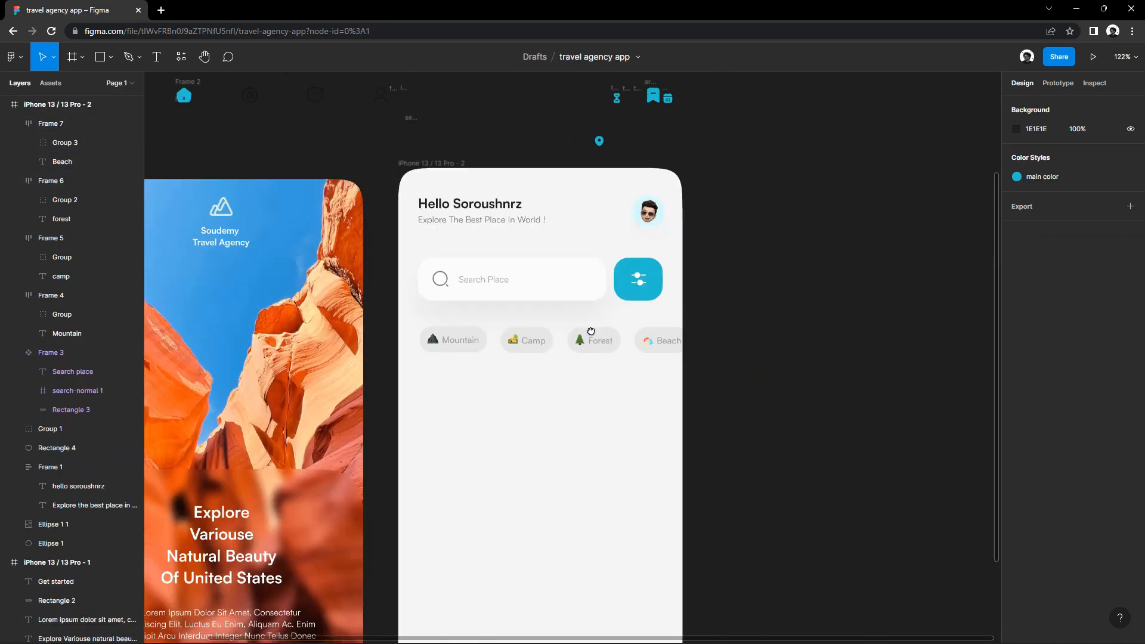
scroll(591, 331, down, 2)
click(500, 273)
click(492, 209)
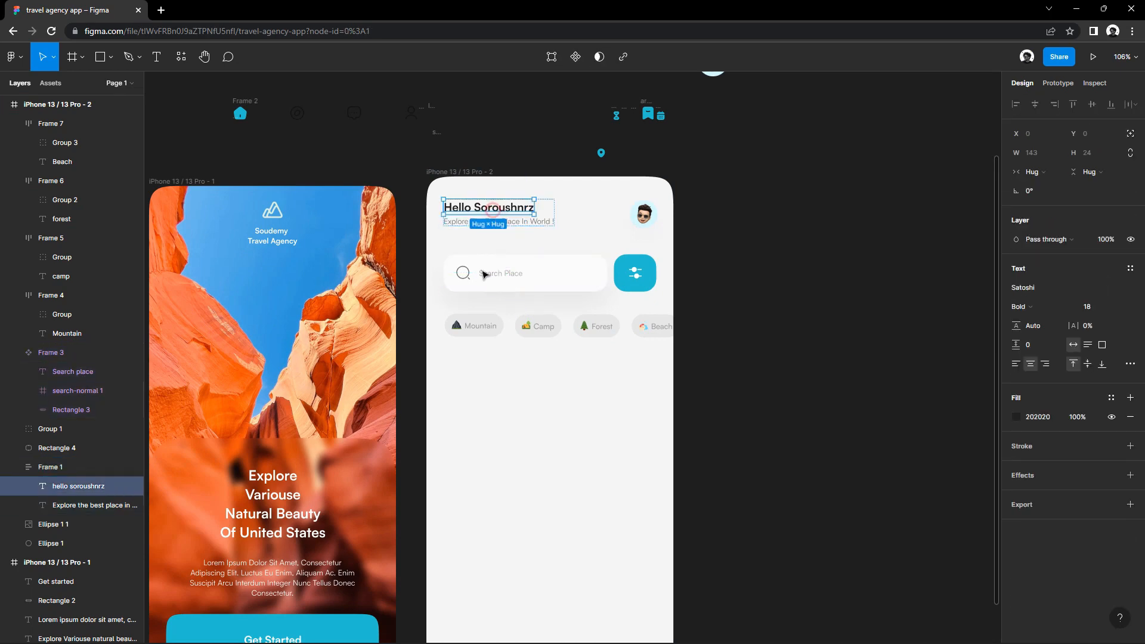
drag(492, 208, 491, 368)
double_click(491, 368)
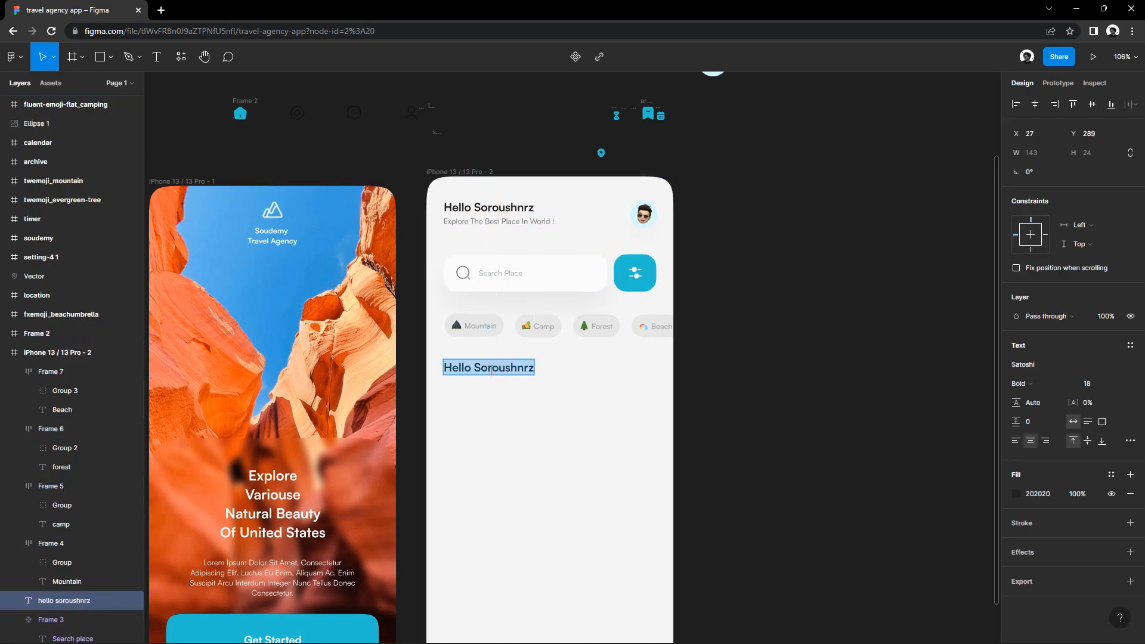
key(ctrl+z)
Change the copied heading's text to Travel Place and left-align it.
ctrl+click(479, 208)
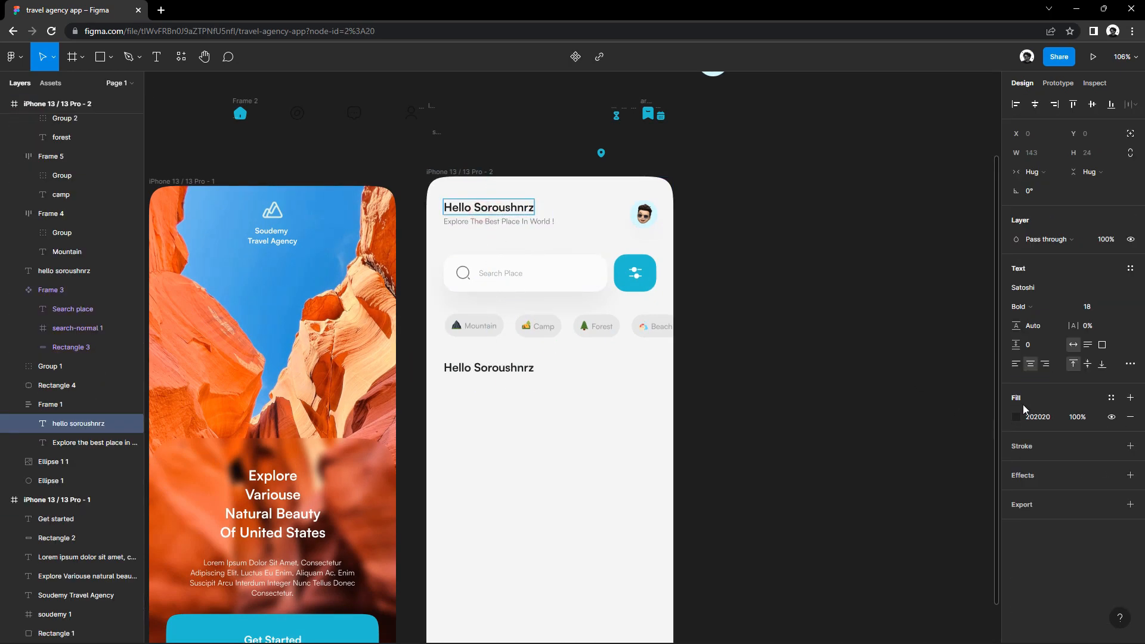
click(465, 221)
click(460, 366)
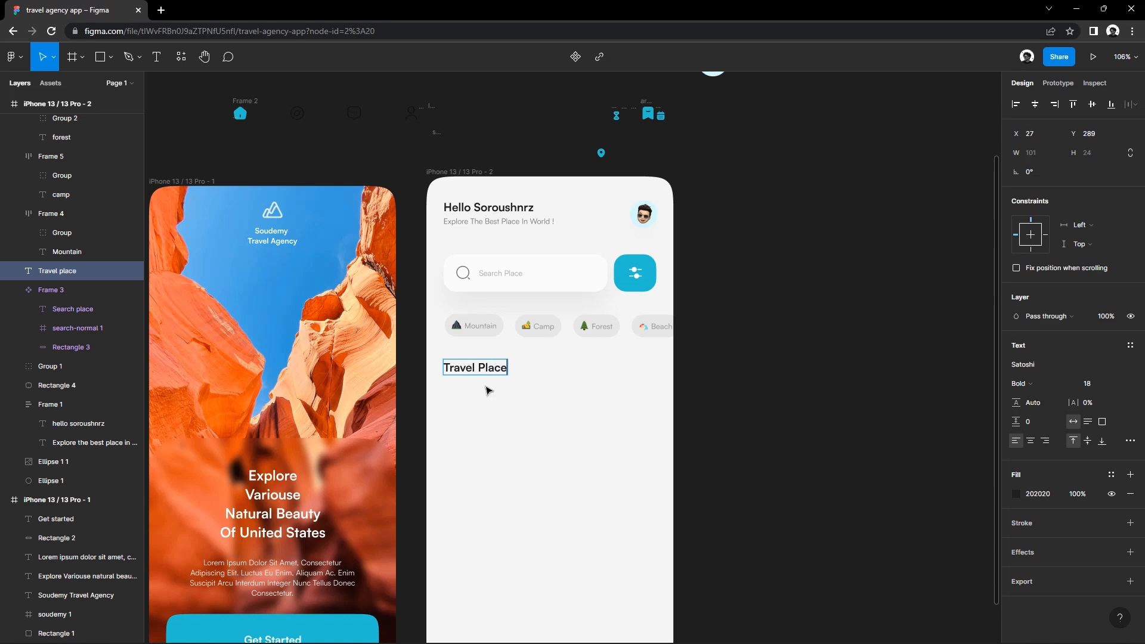
click(508, 399)
Draw a rectangle of about 182 × 226 below the Travel Place heading.
ctrl+scroll(516, 405, down, 5)
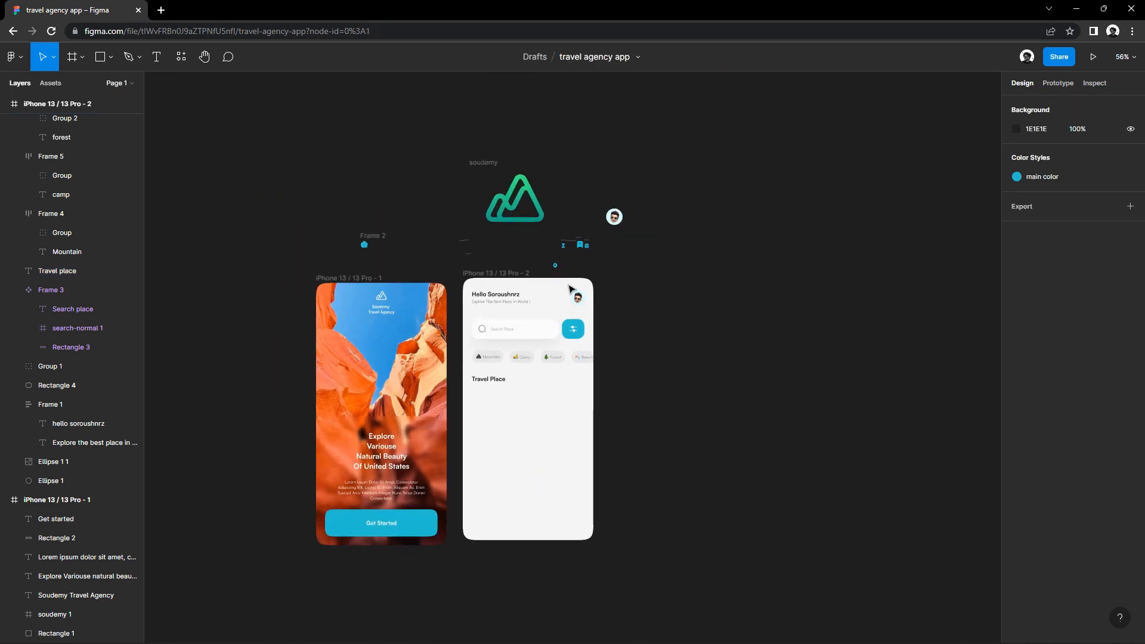
ctrl+scroll(473, 409, up, 10)
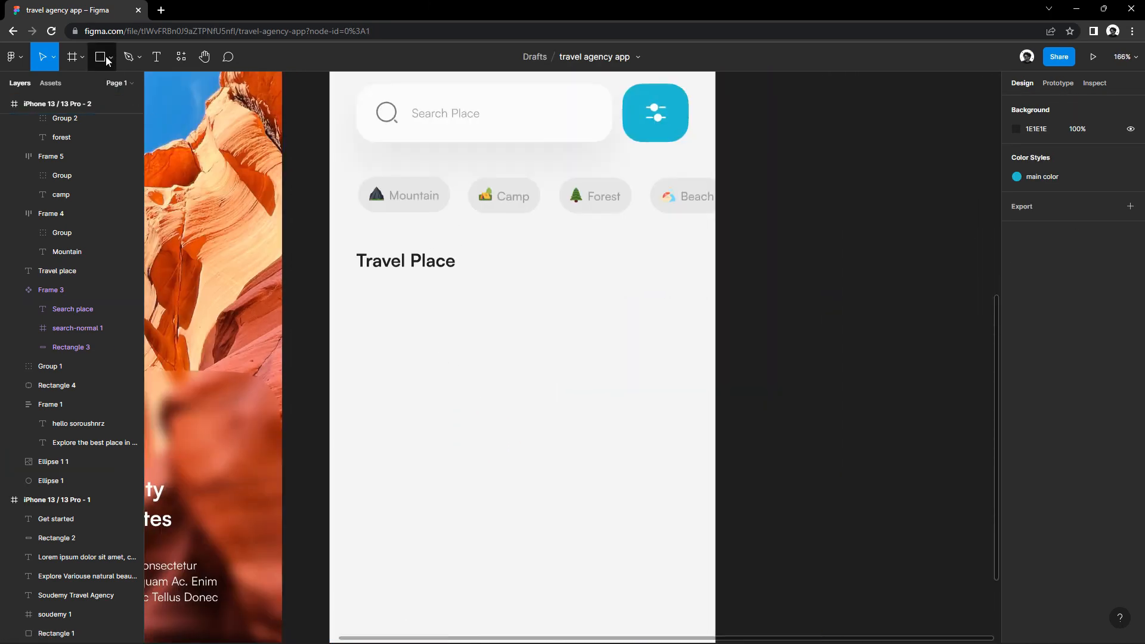
click(109, 60)
click(99, 172)
click(112, 63)
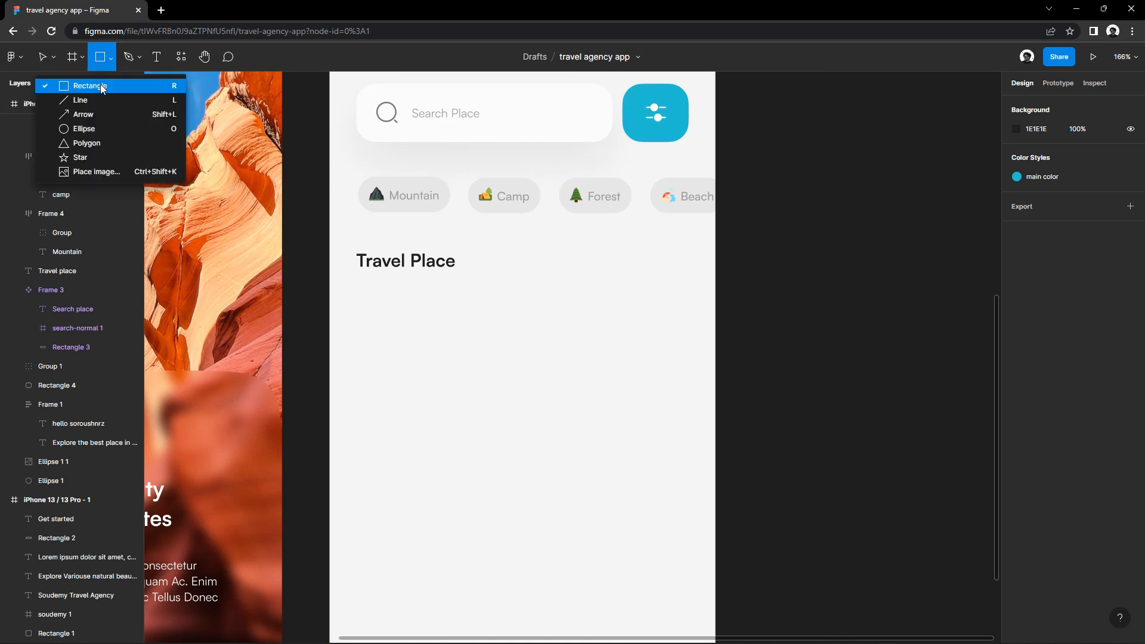
click(101, 87)
drag(360, 296, 536, 517)
Turn the Mountain chip into a component and check it among the local components.
click(428, 236)
right_click(372, 183)
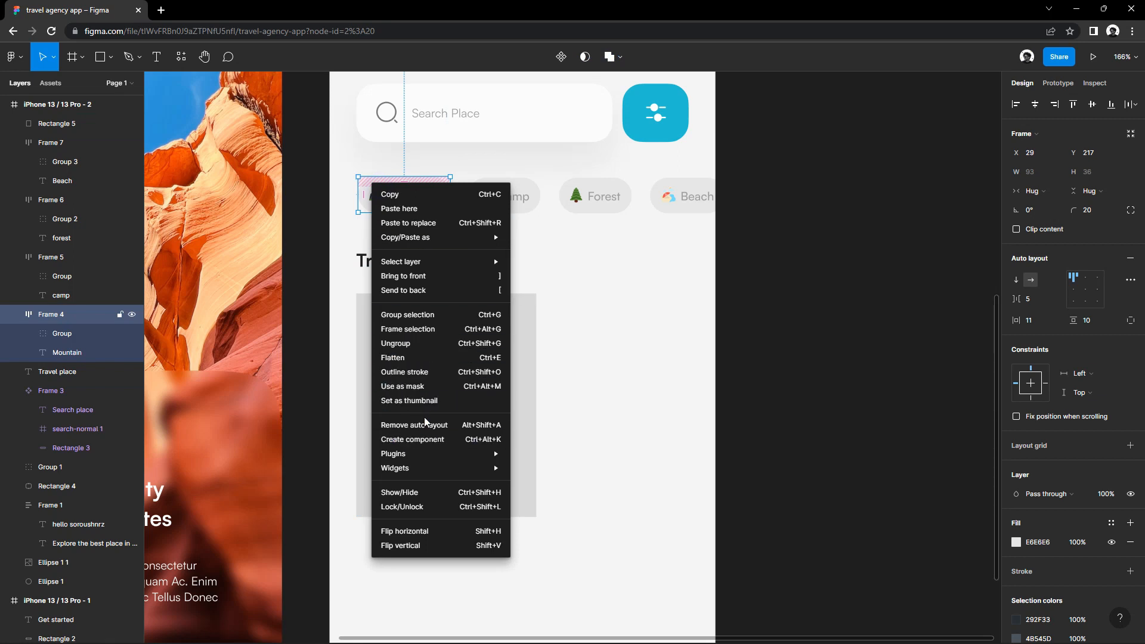
click(426, 439)
click(51, 82)
click(50, 149)
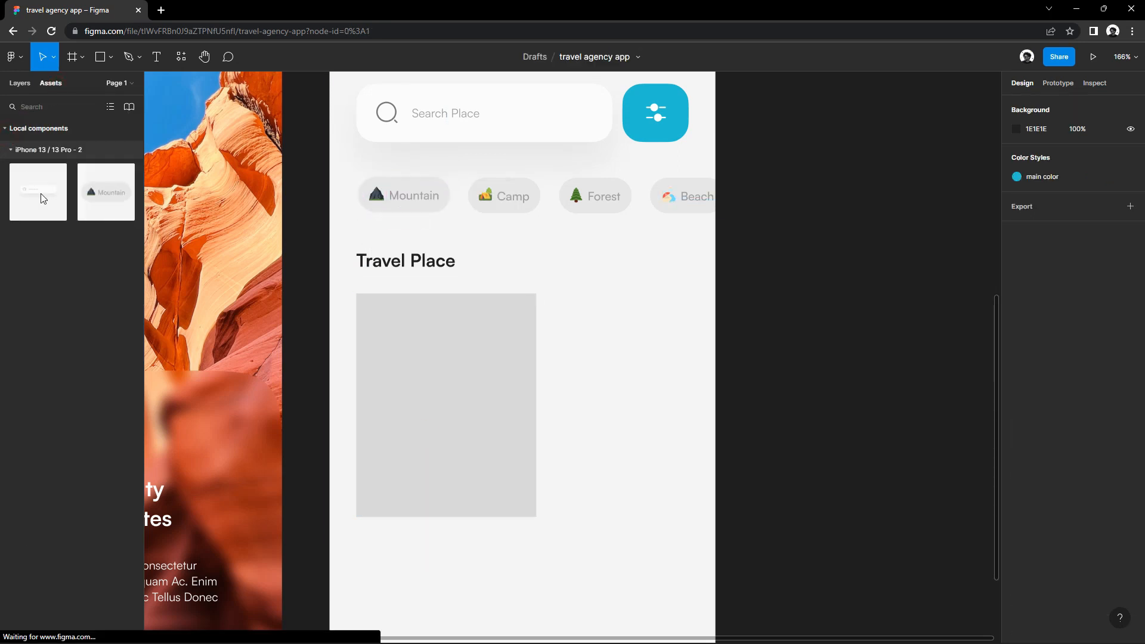
click(19, 83)
Set both the width and height of the gray rectangle under Travel Place to 277.
click(524, 410)
click(1036, 153)
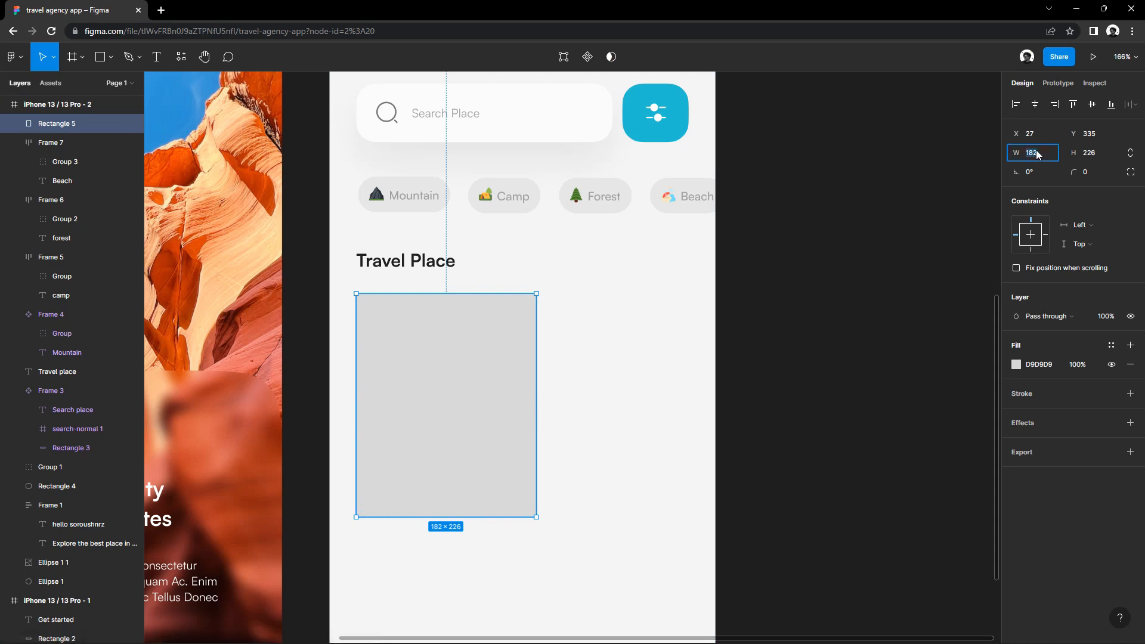
text(277)
click(1087, 153)
text(277)
key(Return)
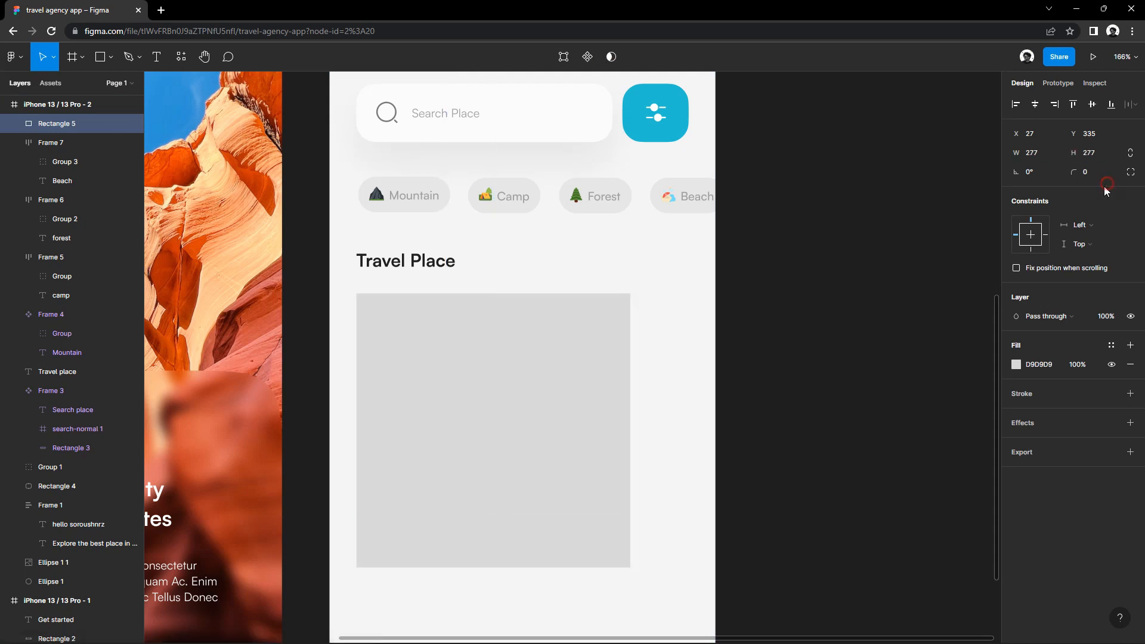
Resize the gray rectangle to a width of 227 and a height of 272.
scroll(601, 419, down, 1)
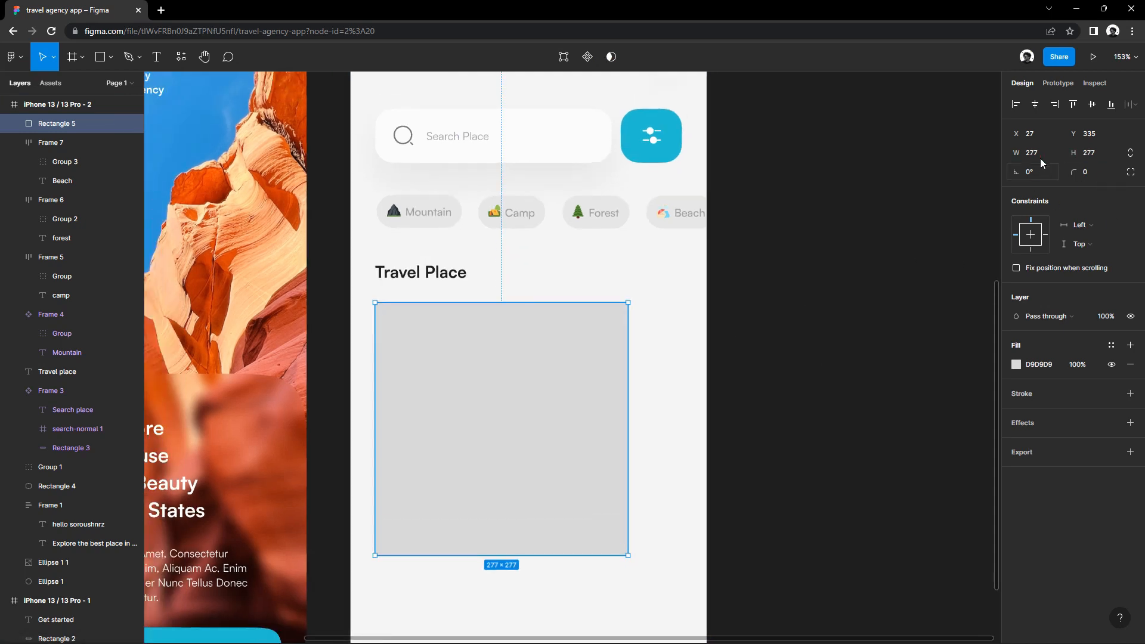
text(227)
key(Return)
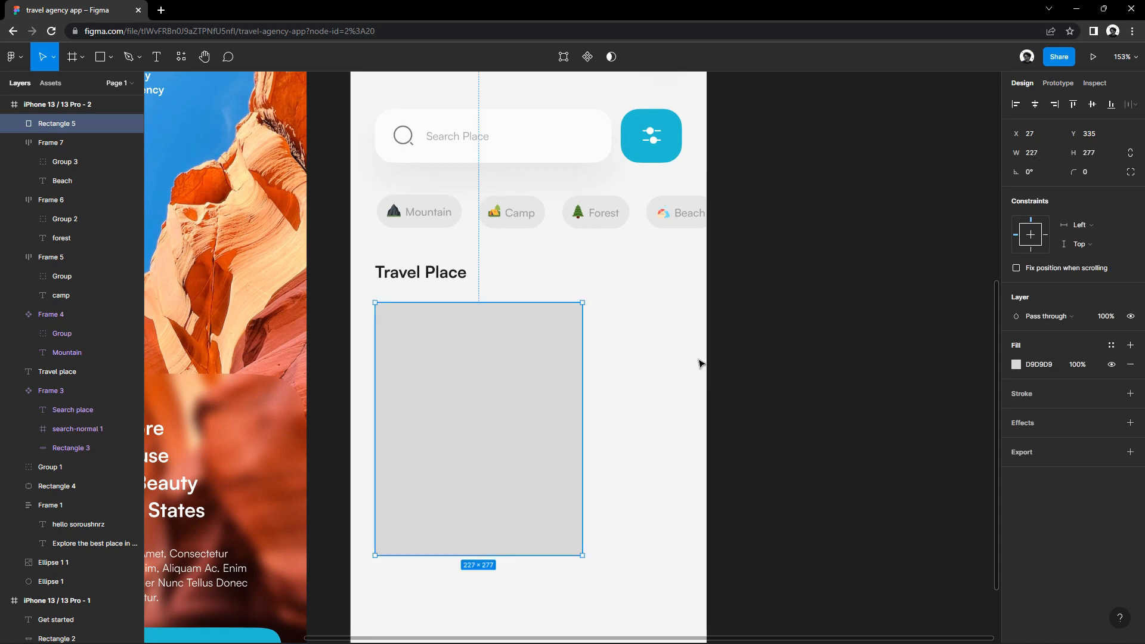
drag(627, 390, 606, 395)
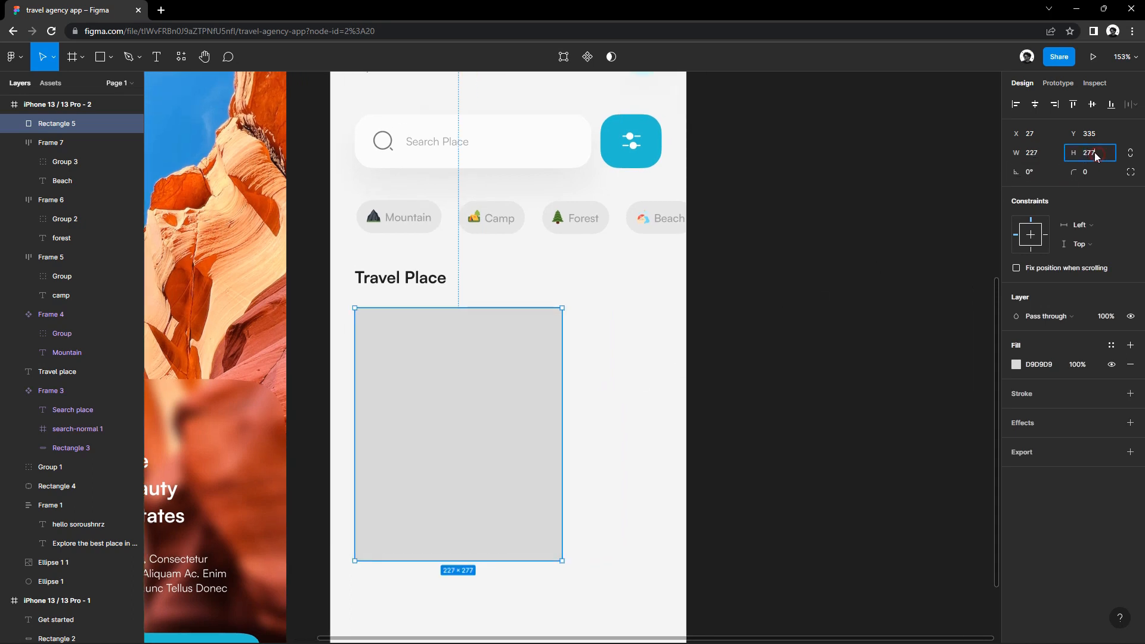
click(1092, 153)
text(272)
key(Return)
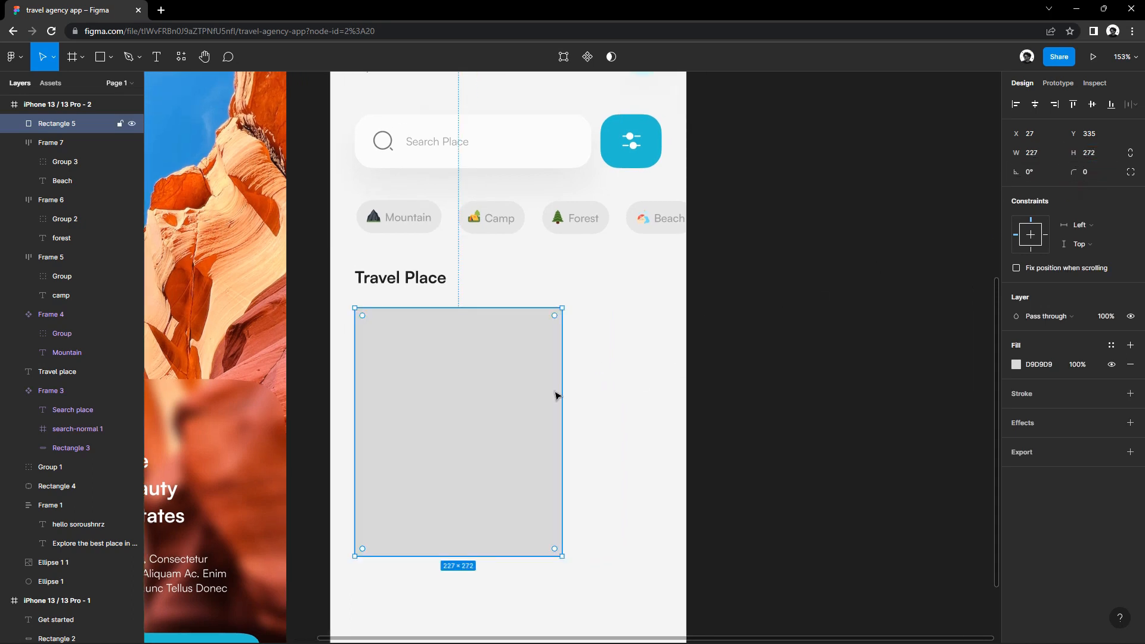
Round the gray card rectangle's corners with a radius of 20 and set its corner smoothing to 100%.
scroll(557, 396, up, 3)
drag(558, 396, 582, 327)
scroll(628, 385, down, 5)
click(630, 387)
click(575, 383)
click(1086, 173)
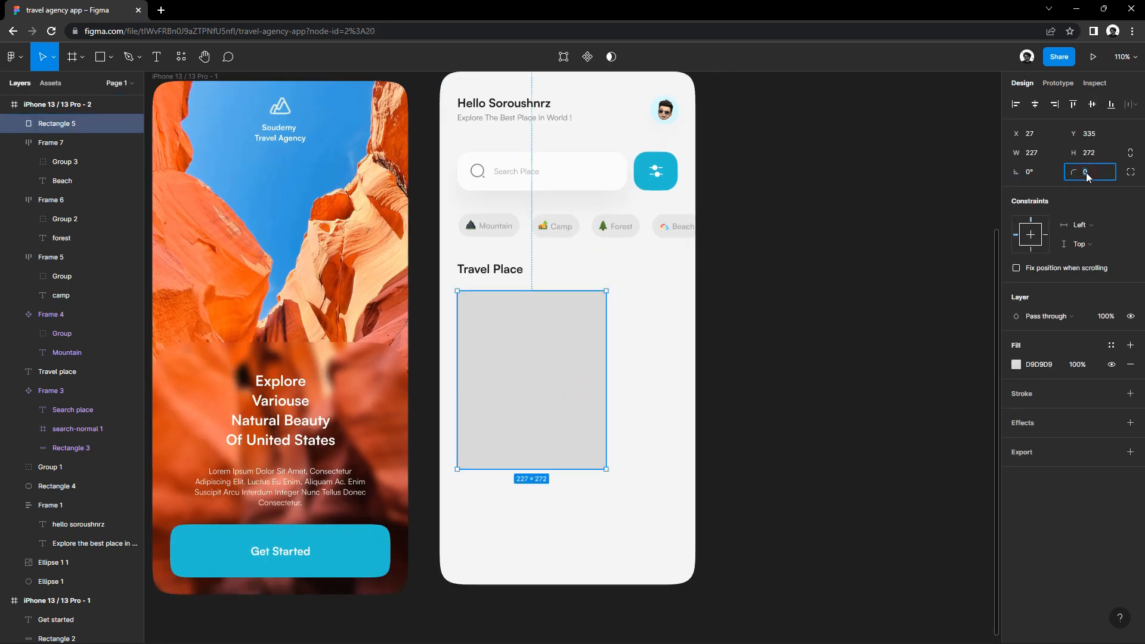
key(Return)
click(1131, 172)
click(1131, 190)
click(978, 222)
text(100)
key(Return)
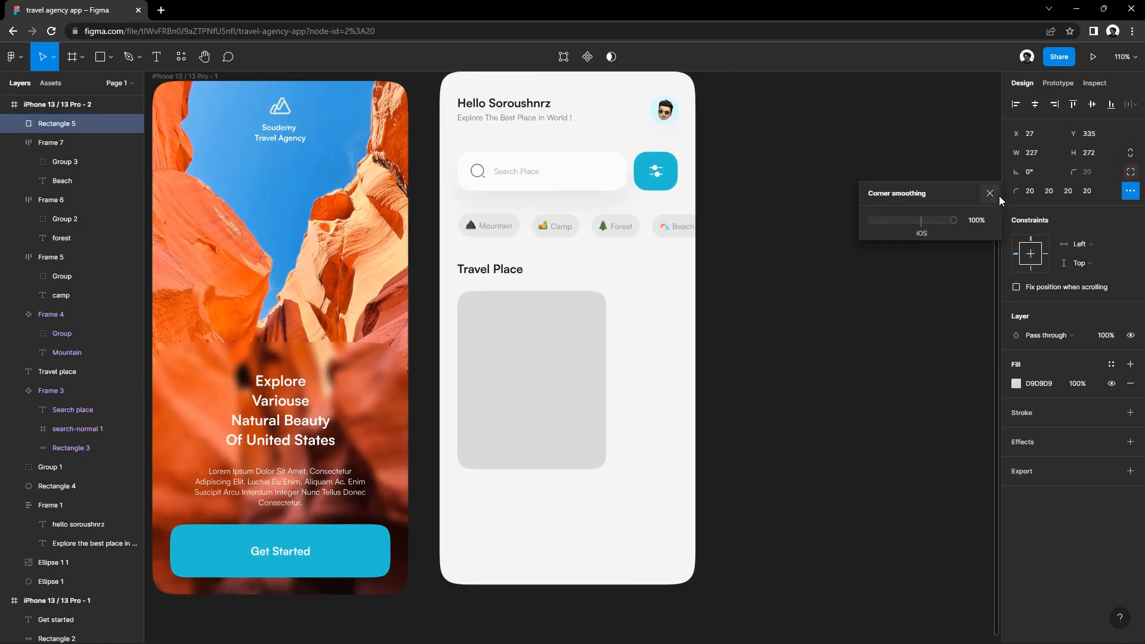
click(990, 194)
click(919, 197)
Save the search bar background's shadow as a new effect style named shadow.
click(602, 170)
scroll(1020, 576, down, 1)
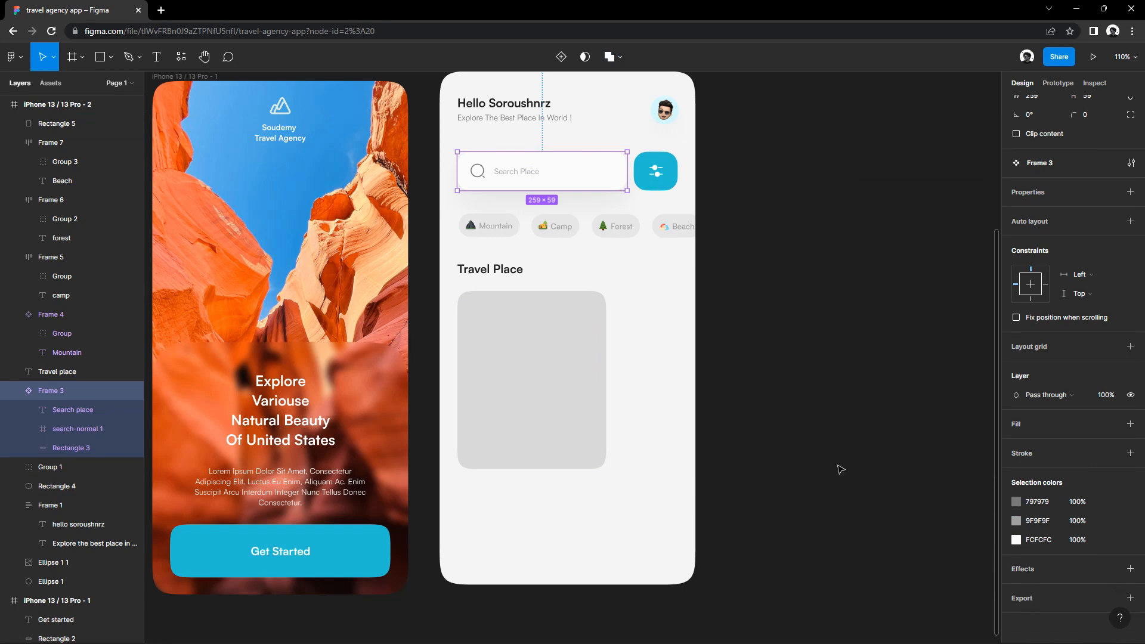
double_click(576, 173)
click(1111, 471)
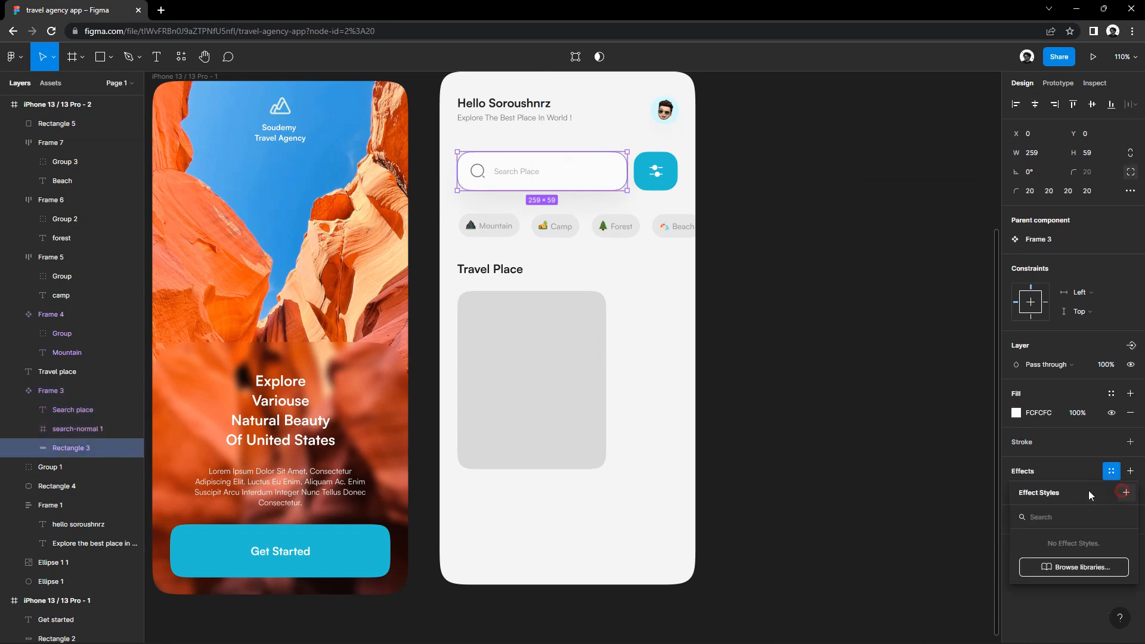
click(1125, 493)
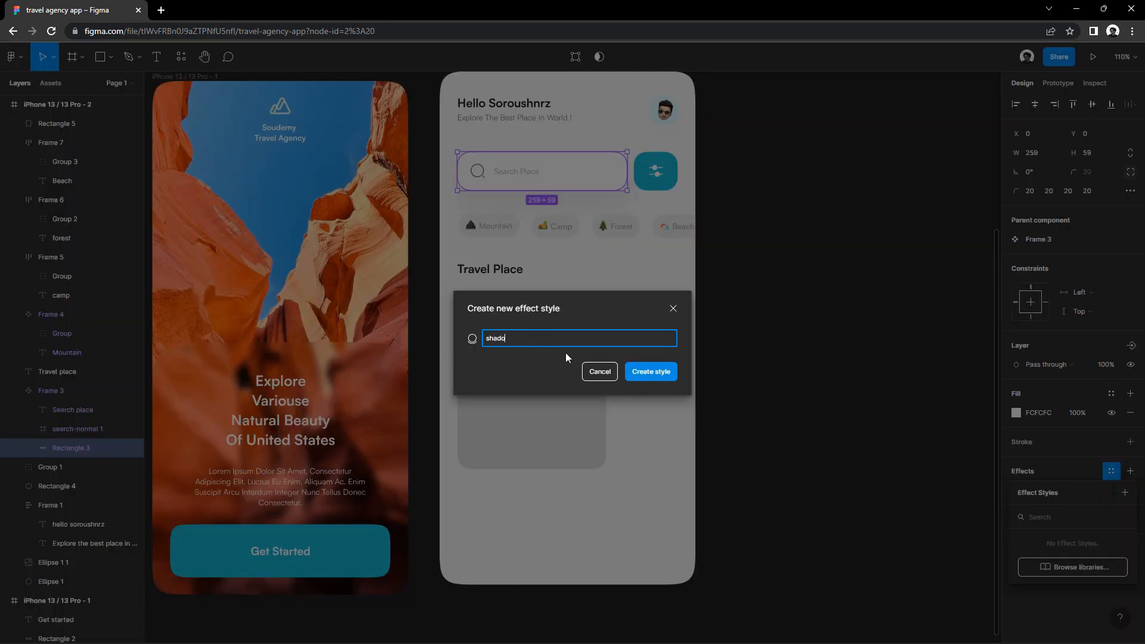
click(587, 368)
Apply the shadow effect style to the card rectangle under Travel Place and change its fill to white (FFFFFF).
click(589, 383)
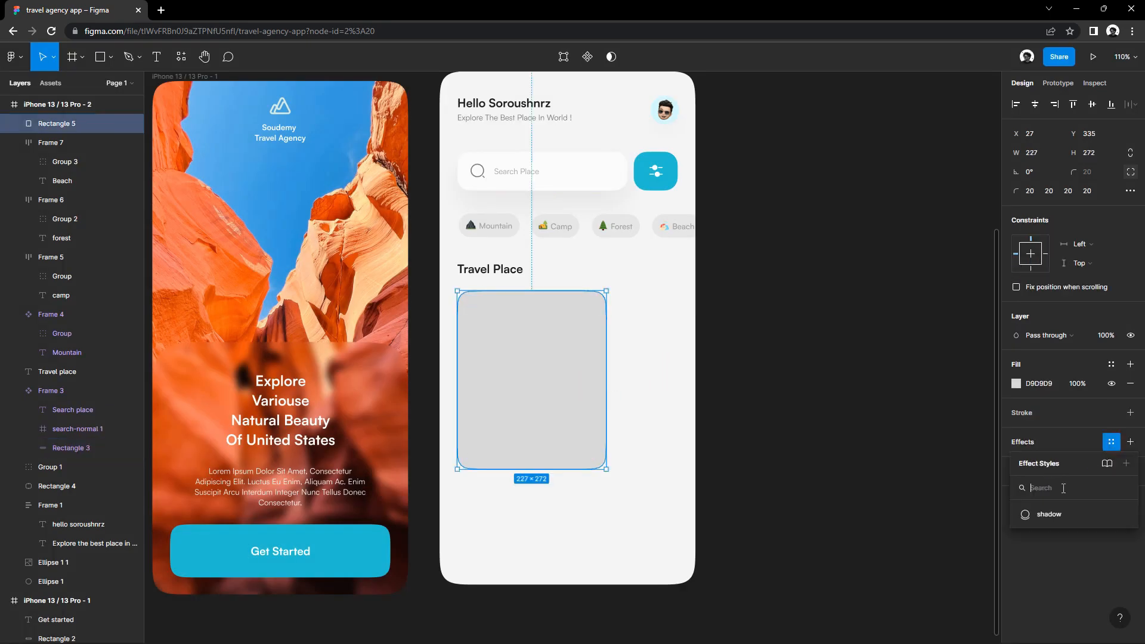
click(1049, 514)
click(1016, 384)
drag(859, 360, 811, 345)
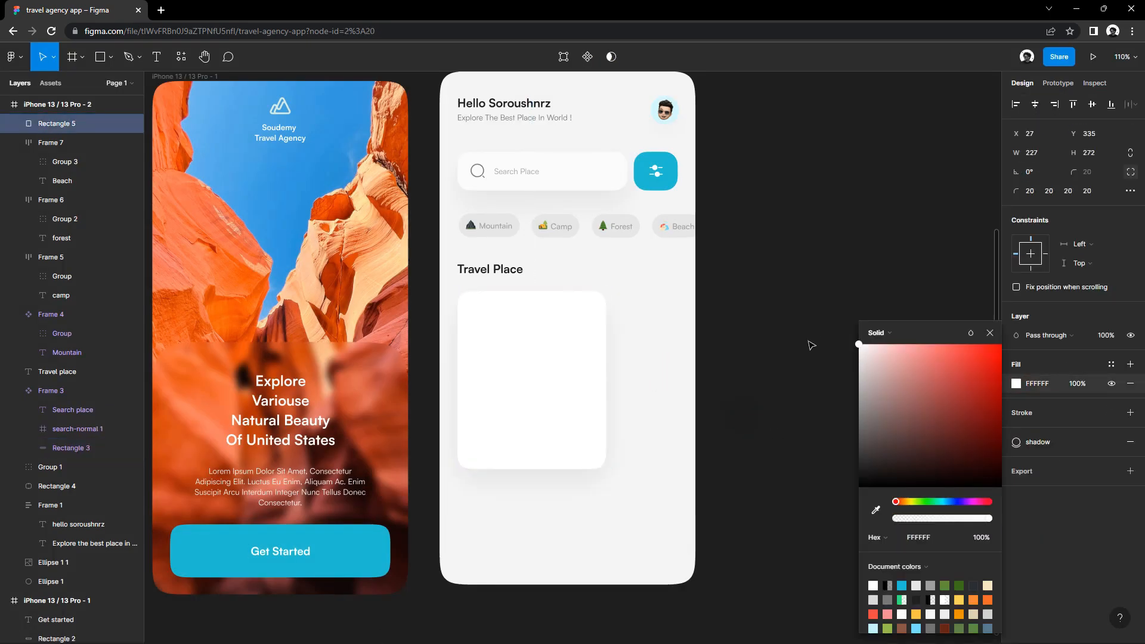
click(990, 333)
click(724, 332)
Draw a photo placeholder rectangle of about 210 × 149 in the upper part of the white card.
drag(618, 369, 628, 406)
scroll(629, 406, down, 3)
scroll(632, 442, up, 2)
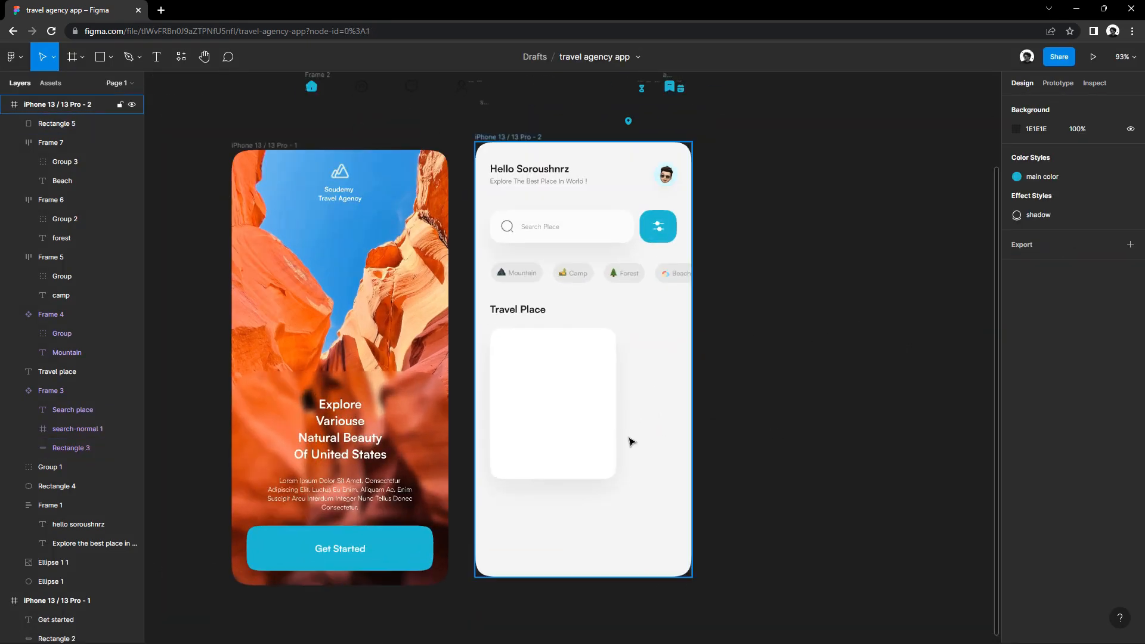
scroll(631, 442, up, 5)
key(r)
drag(340, 215, 594, 395)
drag(550, 379, 547, 385)
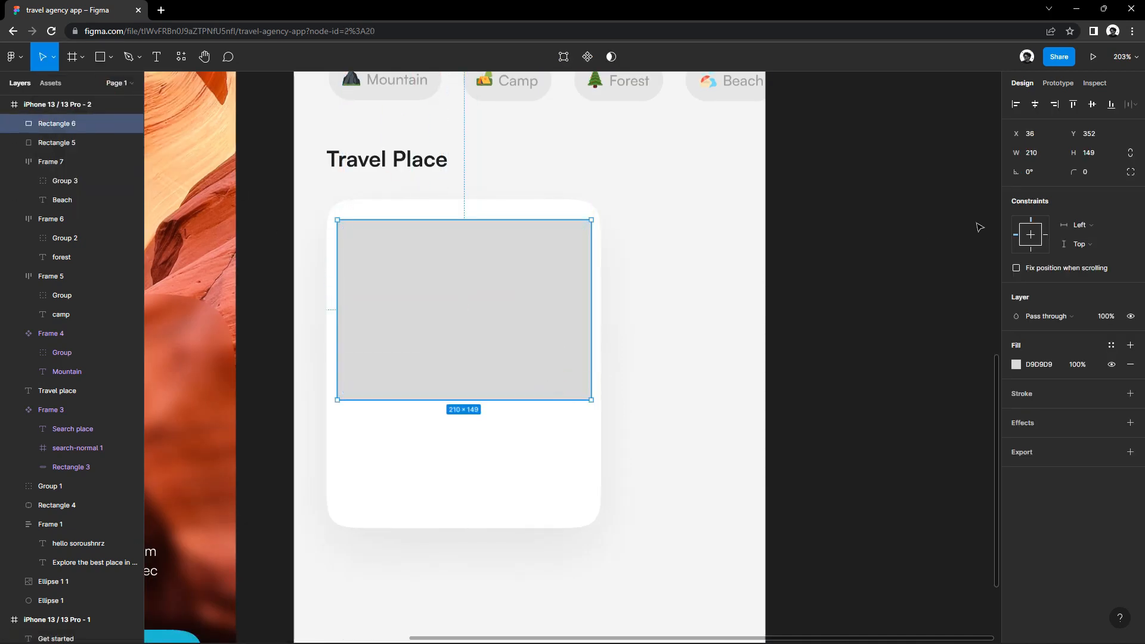
Set the photo placeholder's corner radius to 30.
click(1111, 174)
text(30)
click(1107, 191)
click(704, 245)
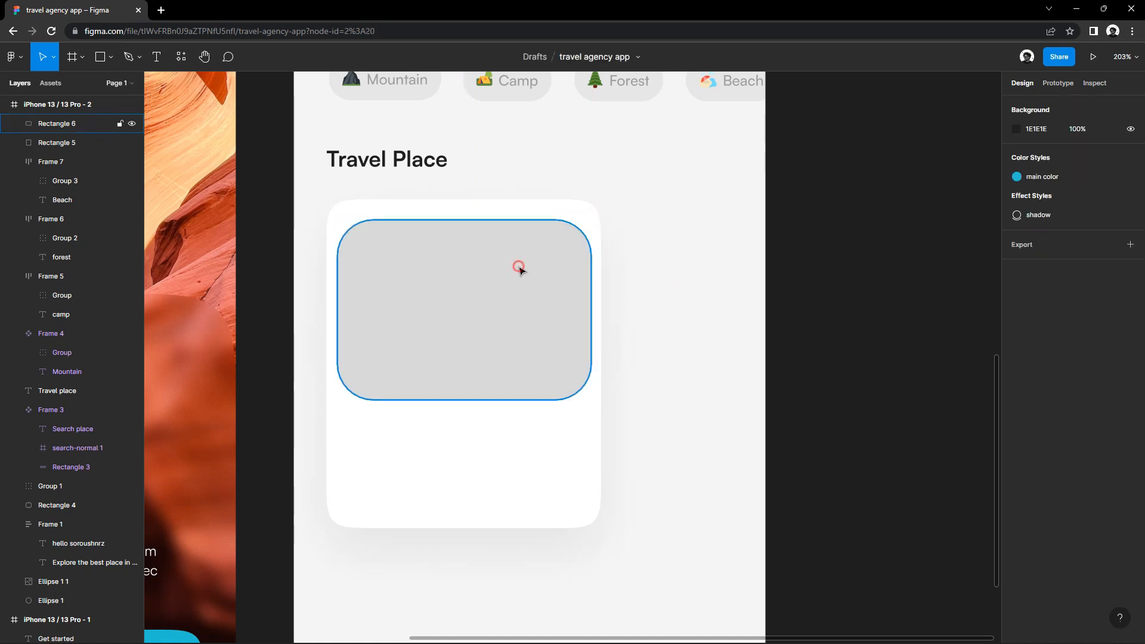
Extend the photo placeholder's top edge upward to about Y 346 and set its height to 195.
click(518, 266)
drag(476, 220, 476, 213)
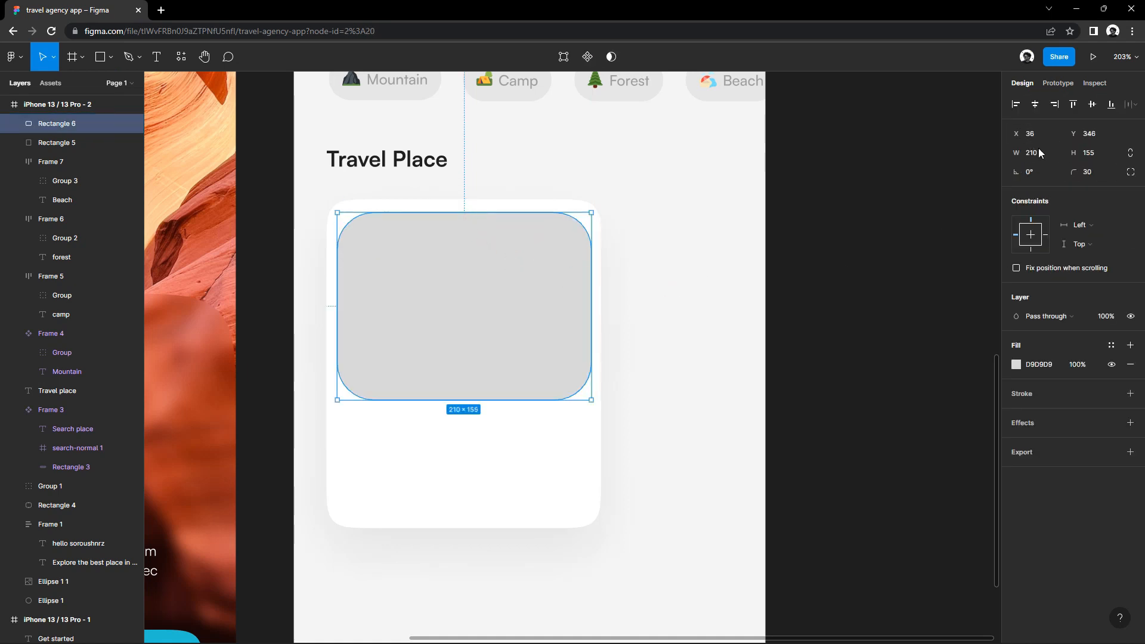
click(1092, 160)
text(195)
key(Return)
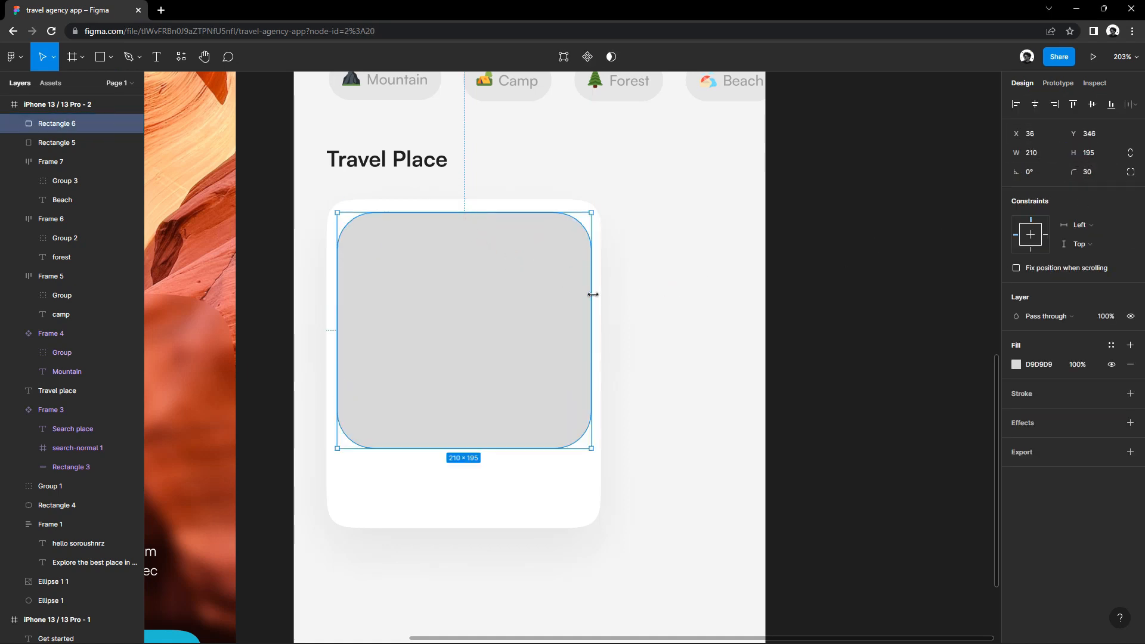
Fill the photo placeholder with the Rectangle 4 image from the travel agency folder.
click(1016, 364)
click(879, 332)
click(890, 405)
click(931, 417)
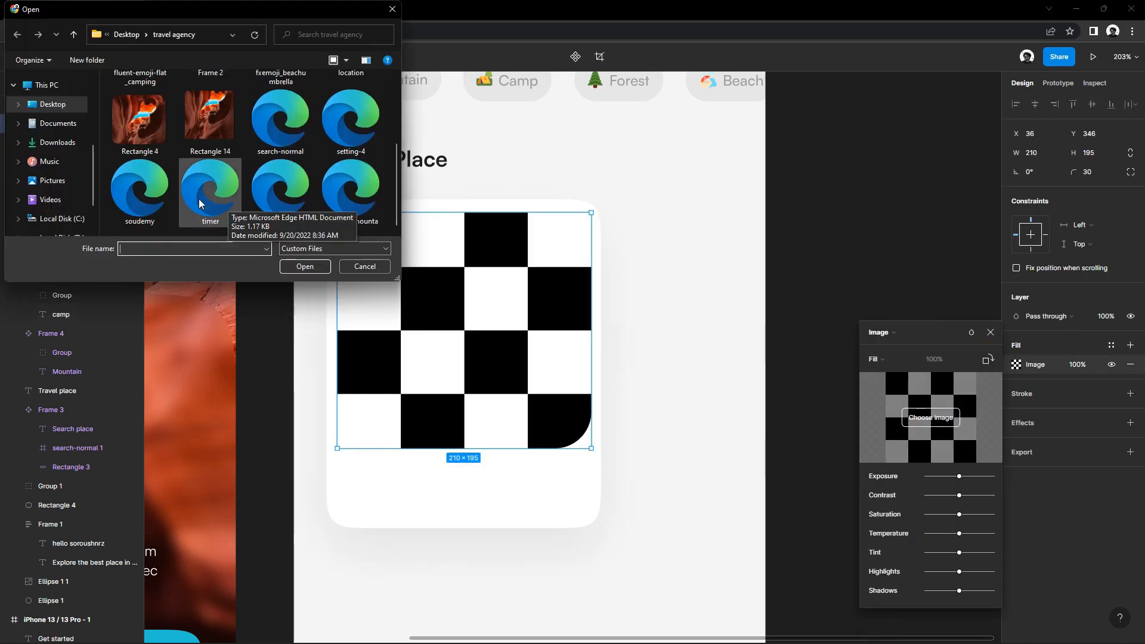
double_click(146, 137)
click(671, 287)
Move the blue bookmark icon from above the frames onto the upper right corner of the card's photo.
scroll(671, 293, down, 5)
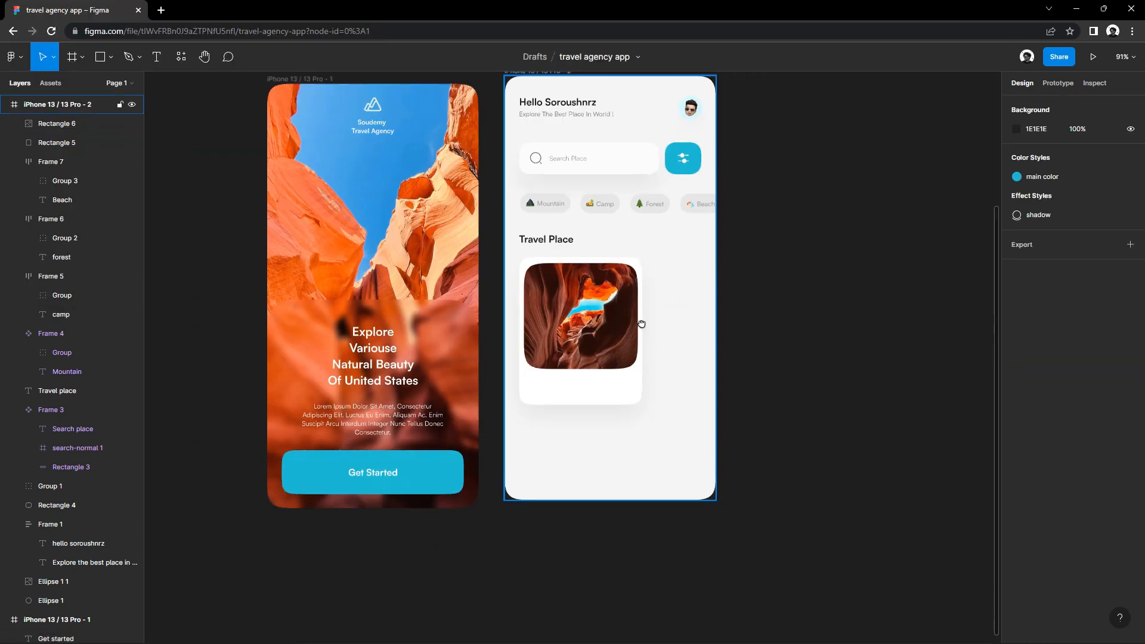
scroll(567, 337, up, 5)
drag(642, 324, 496, 347)
scroll(555, 322, down, 6)
drag(564, 261, 532, 344)
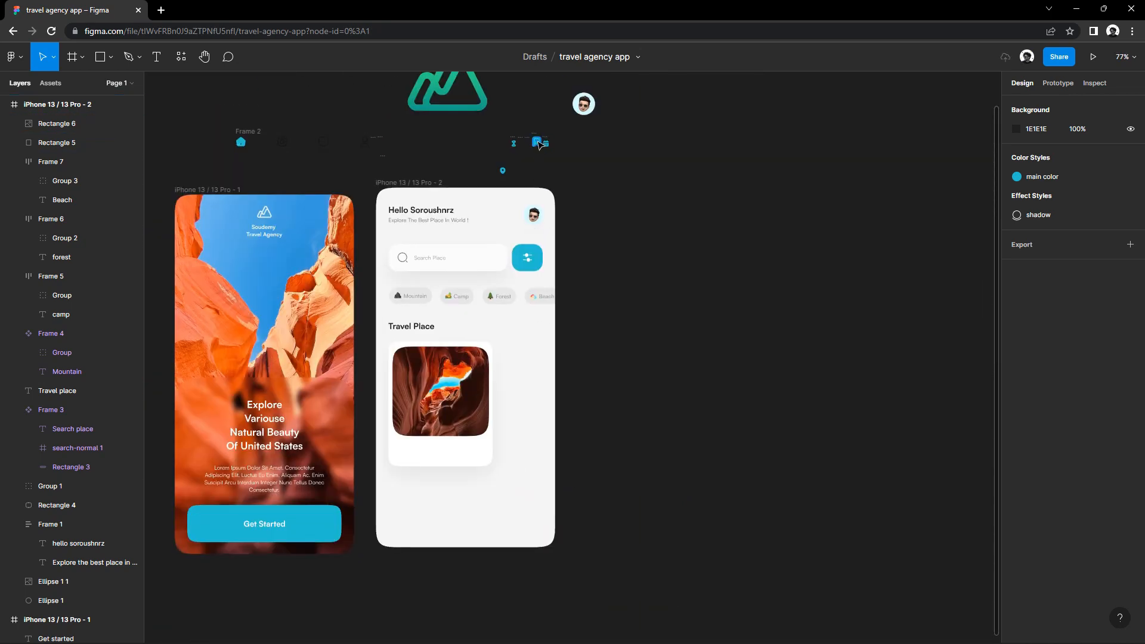
drag(539, 145, 453, 350)
scroll(459, 352, up, 5)
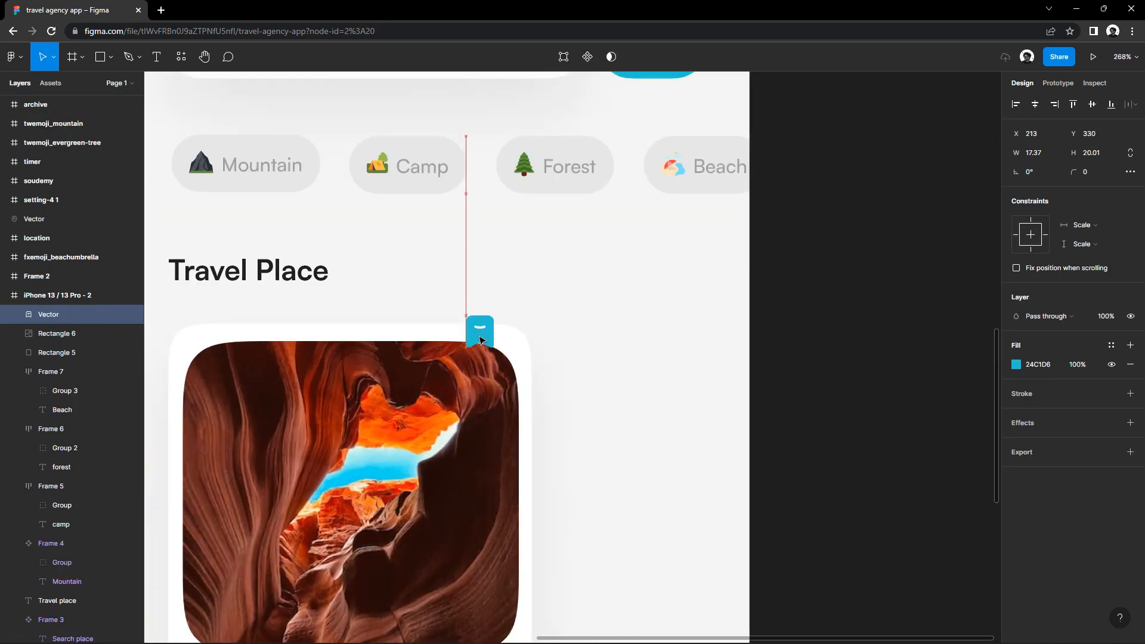
click(613, 325)
scroll(593, 363, down, 2)
drag(593, 366, 690, 256)
drag(631, 398, 612, 411)
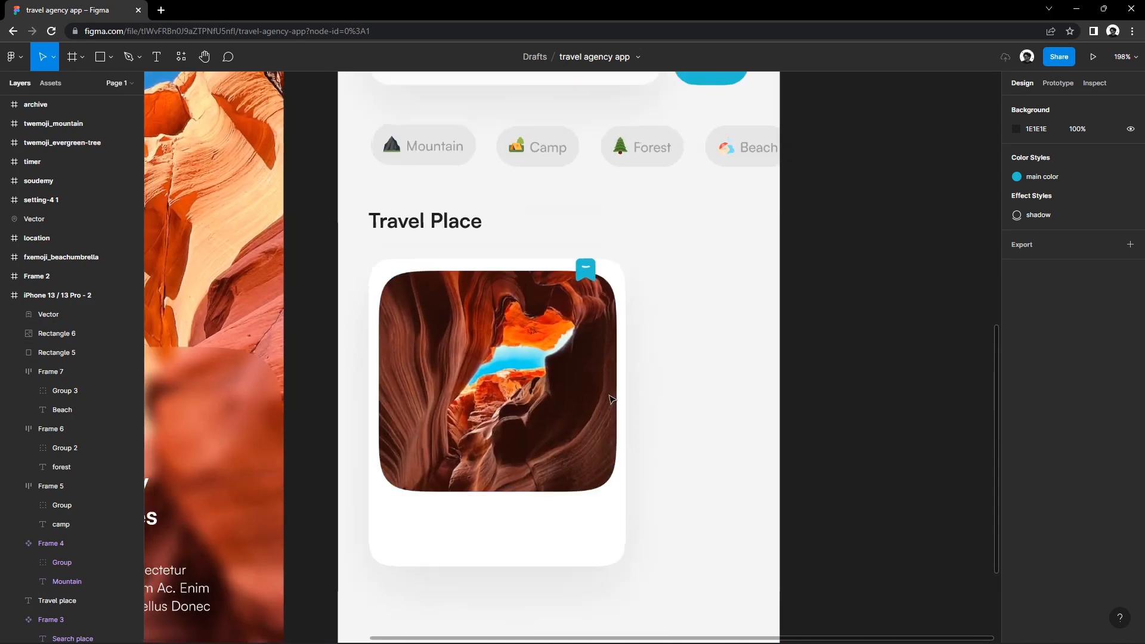
Duplicate the Travel Place heading below the card, change its text to Antelope canyon, and set the font size to 14.
scroll(613, 409, down, 3)
drag(480, 274, 536, 548)
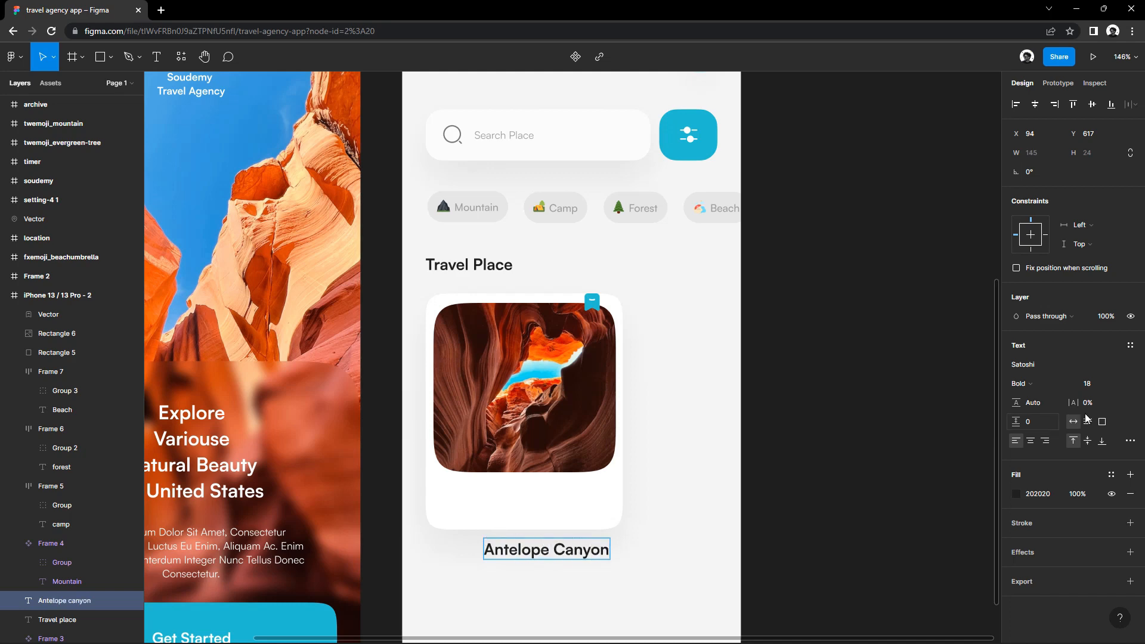
click(1093, 385)
key(Down)
key(Down)
key(Down)
key(Down)
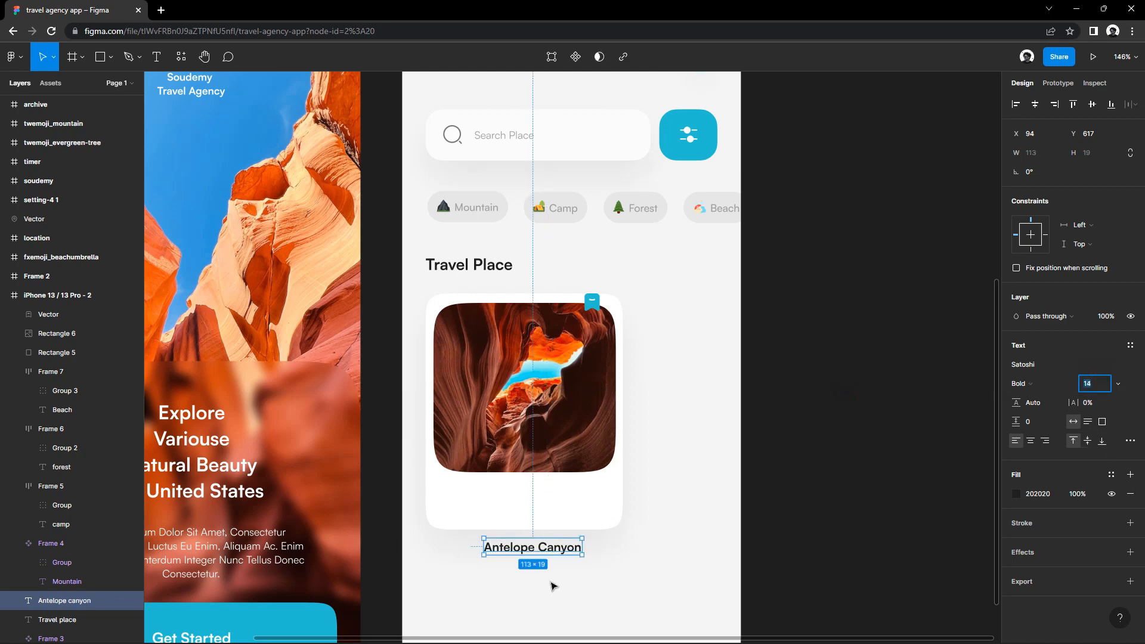
Move the Antelope Canyon title into the card just below the photo and bring it to the front.
drag(528, 548, 477, 487)
right_click(471, 497)
click(514, 387)
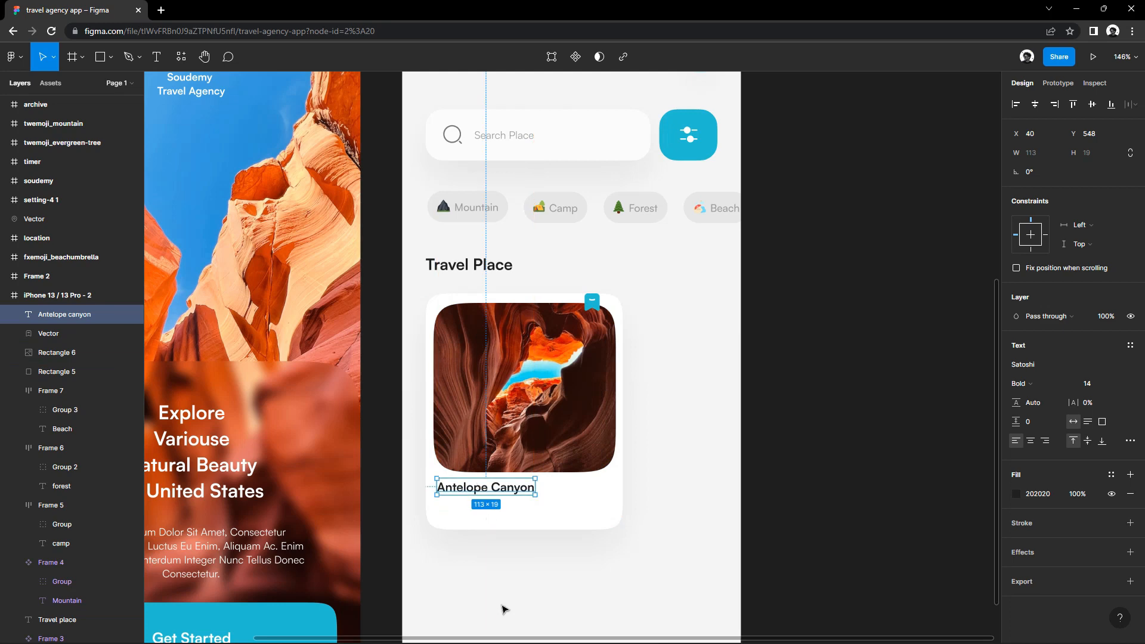
Move the blue location pin icon from above the frames into the card below the Antelope Canyon title.
scroll(503, 608, down, 1)
scroll(575, 335, down, 3)
scroll(576, 335, up, 2)
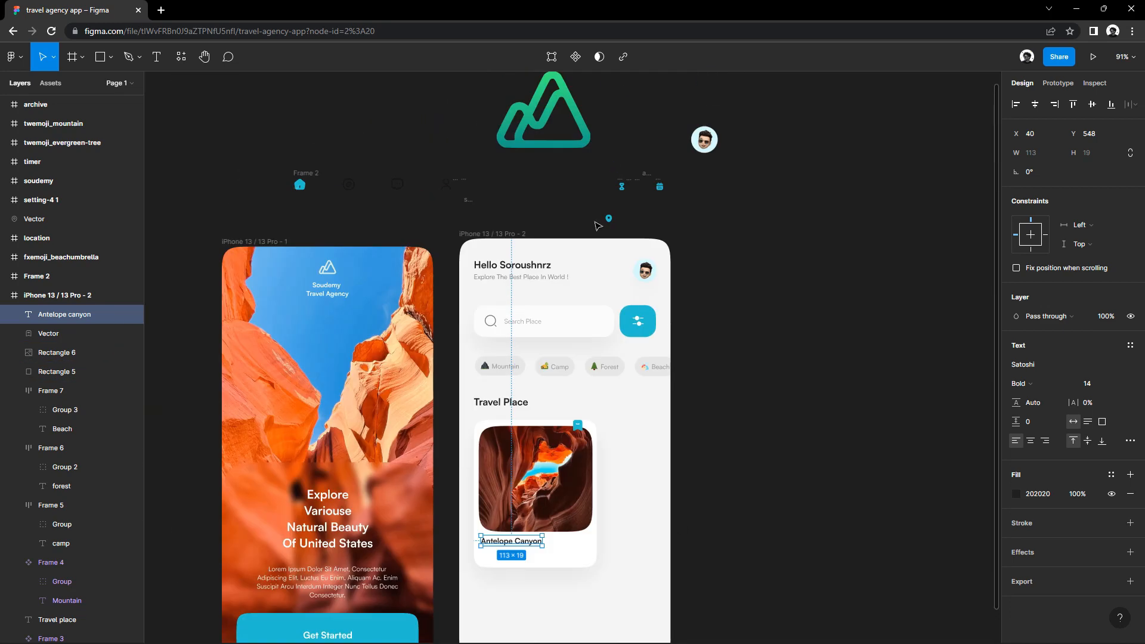
drag(609, 223, 536, 219)
drag(535, 218, 482, 557)
scroll(478, 572, up, 3)
scroll(471, 587, up, 5)
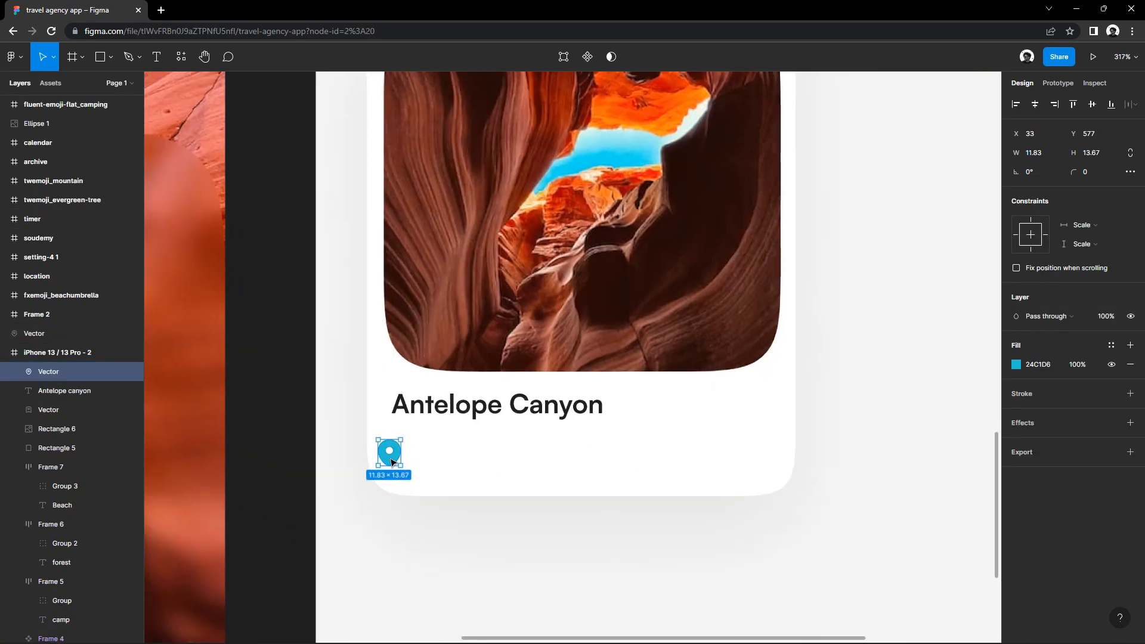
Recolor the location pin icon in the card to gray (939393).
click(1017, 365)
drag(921, 407, 841, 394)
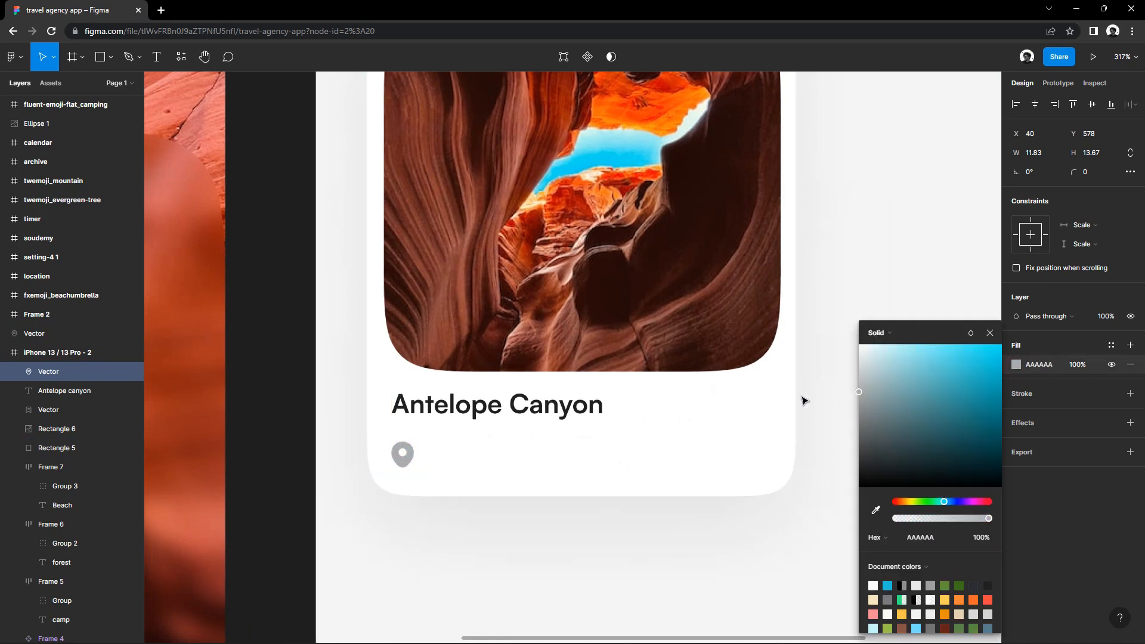
click(990, 332)
Duplicate the Antelope Canyon title beside the location pin, change its text to Arizona, and set its size to 12.
click(461, 412)
drag(461, 412, 500, 467)
double_click(500, 460)
text(Arizona)
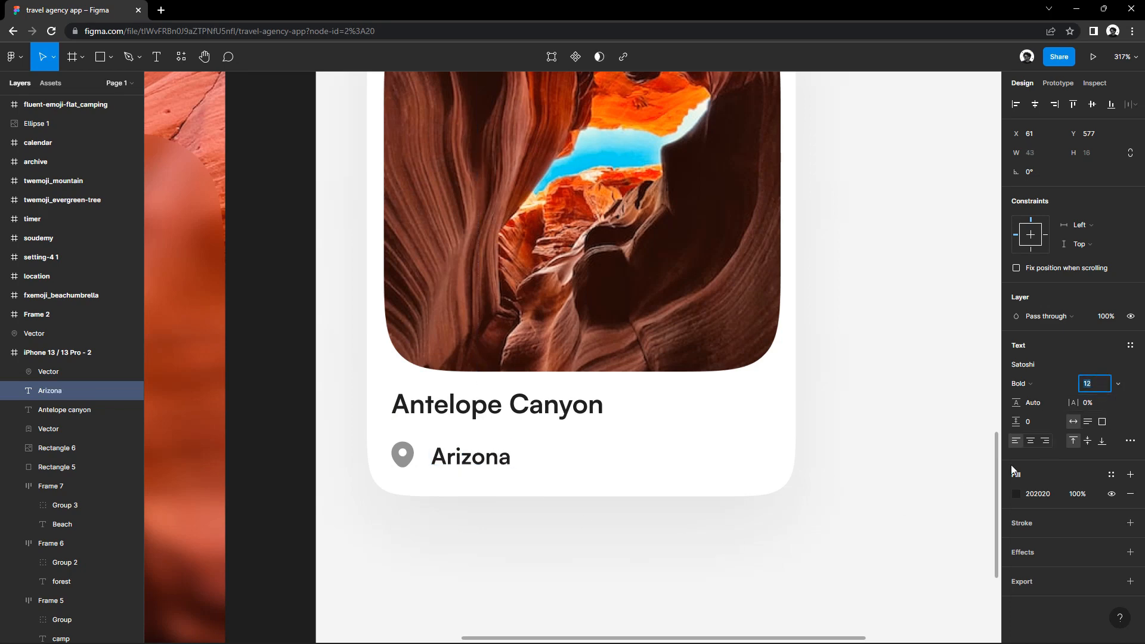
Change the Arizona text's fill to light gray (B0B0B0) and its weight to Regular.
click(1016, 494)
drag(895, 393, 823, 397)
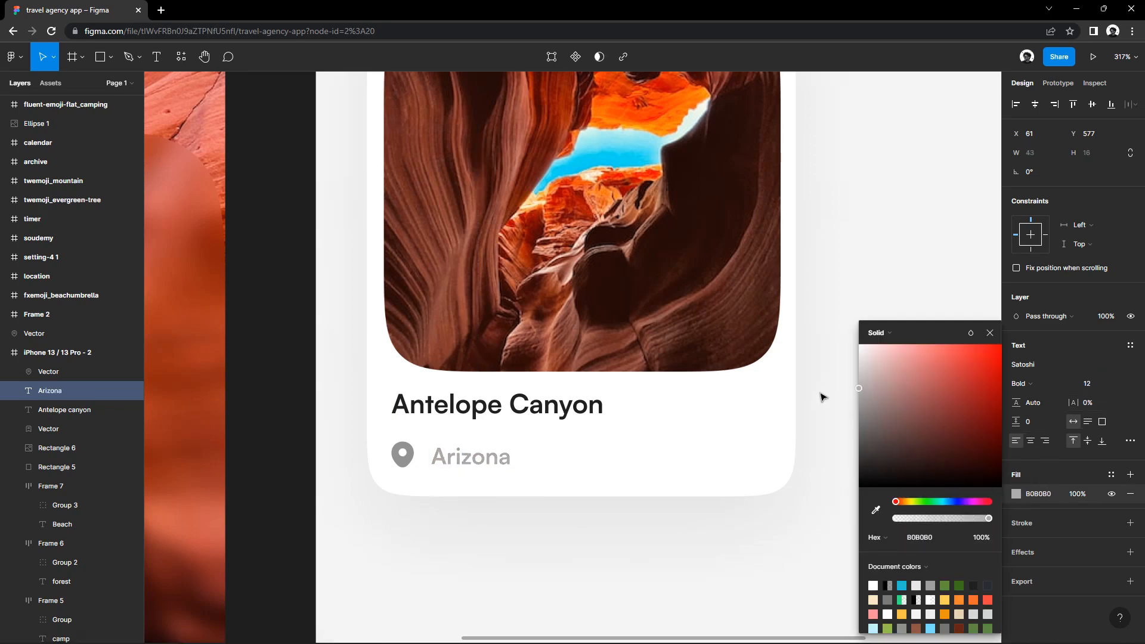
click(990, 332)
click(1022, 383)
click(1026, 356)
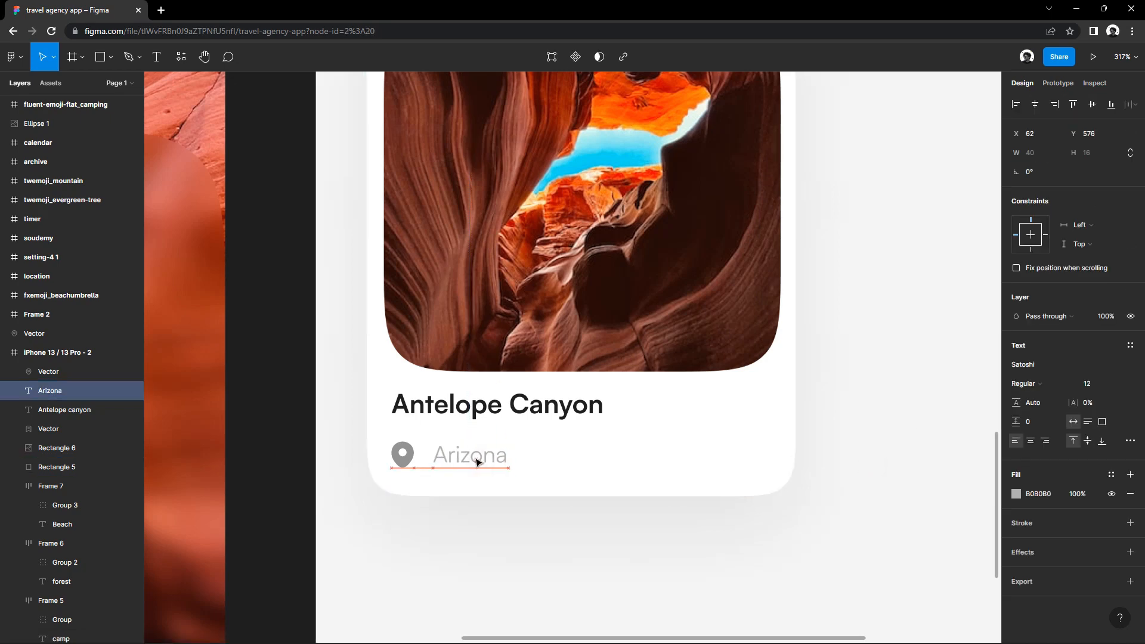
Reposition the Arizona text so it sits level with the location pin.
drag(476, 466, 469, 465)
click(514, 498)
click(473, 466)
click(575, 537)
scroll(614, 498, down, 4)
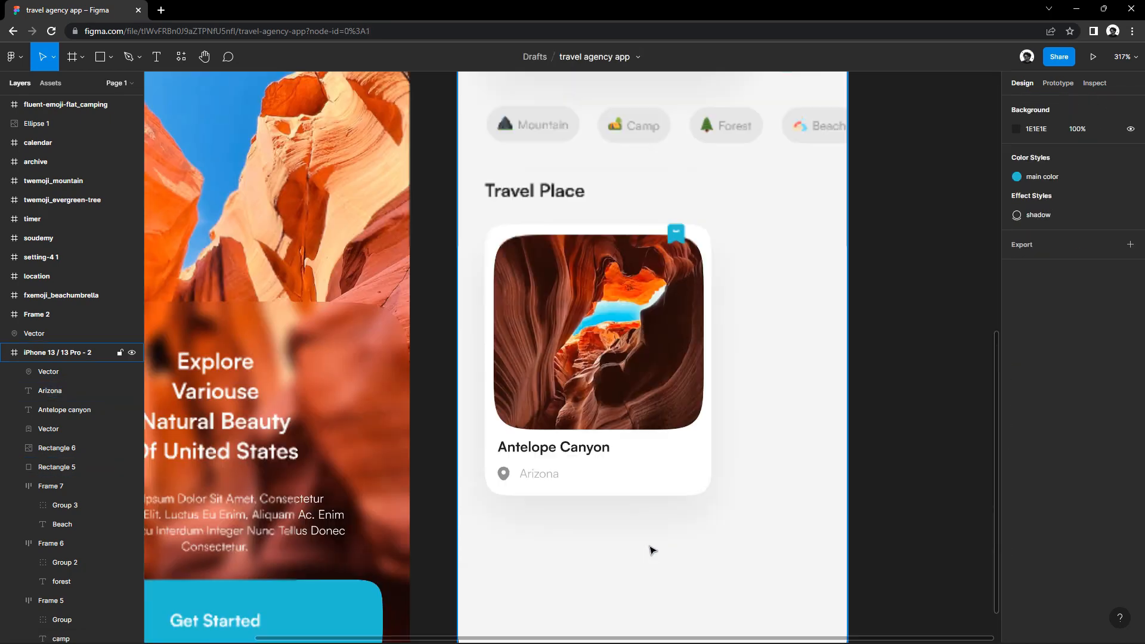
Nudge the location pin and the Arizona text up closer to the title, placing them at Y 573 and 574.
drag(649, 546, 581, 538)
click(467, 464)
key(Up)
key(Up)
key(Up)
key(Up)
click(434, 463)
key(Up)
key(Up)
key(Up)
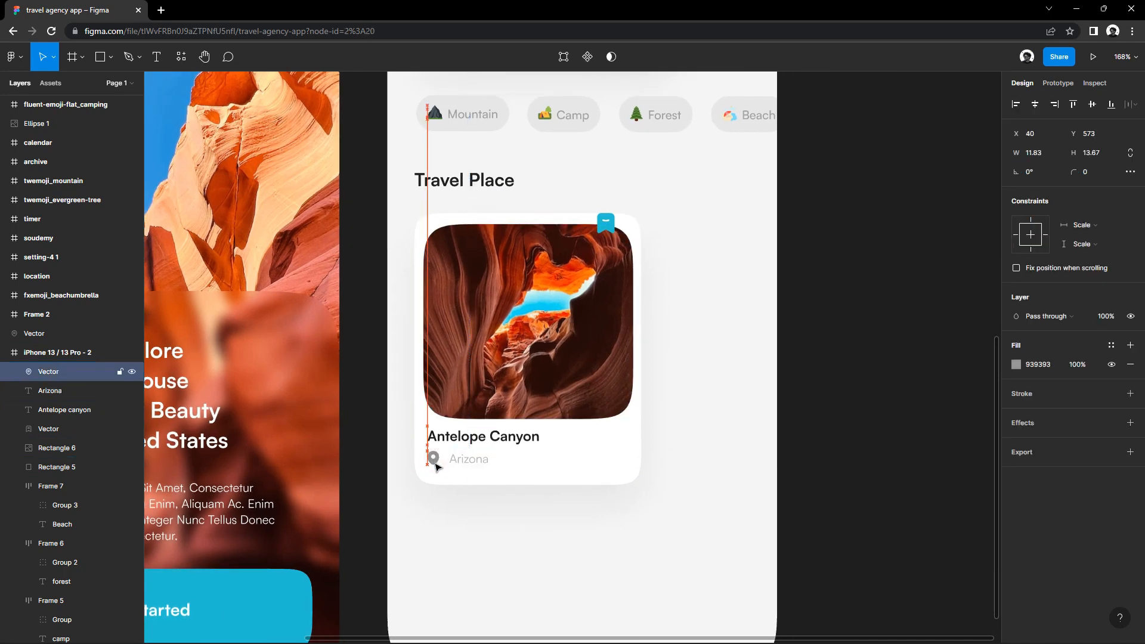
click(467, 465)
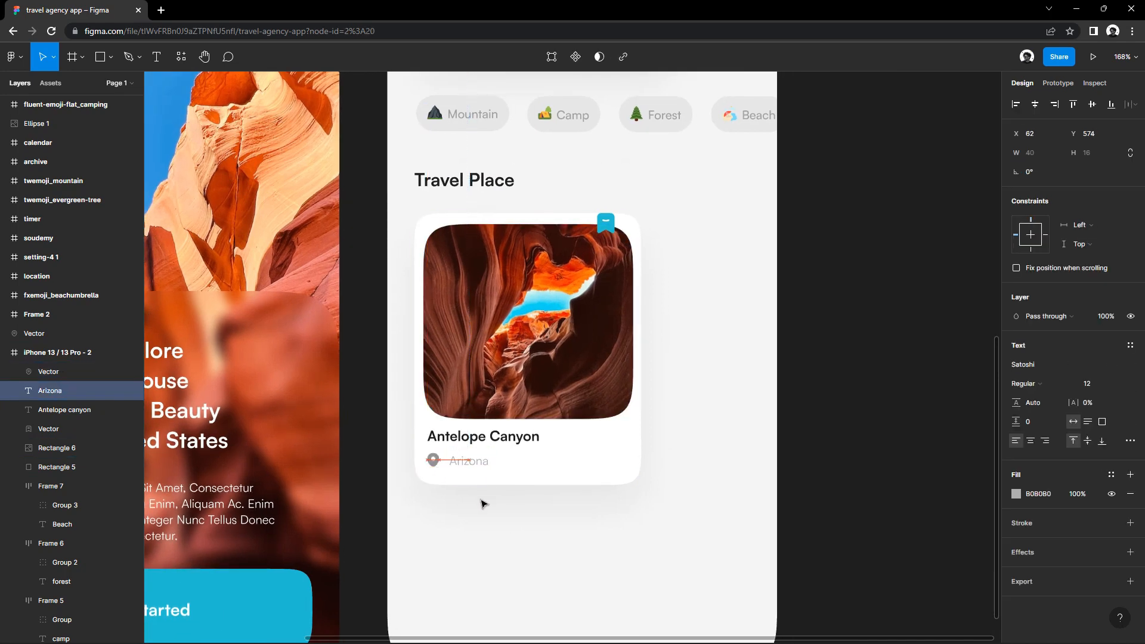
click(483, 504)
Draw a rectangle of about 56 × 31 in the card's lower right corner and round its corners to 20.
click(111, 58)
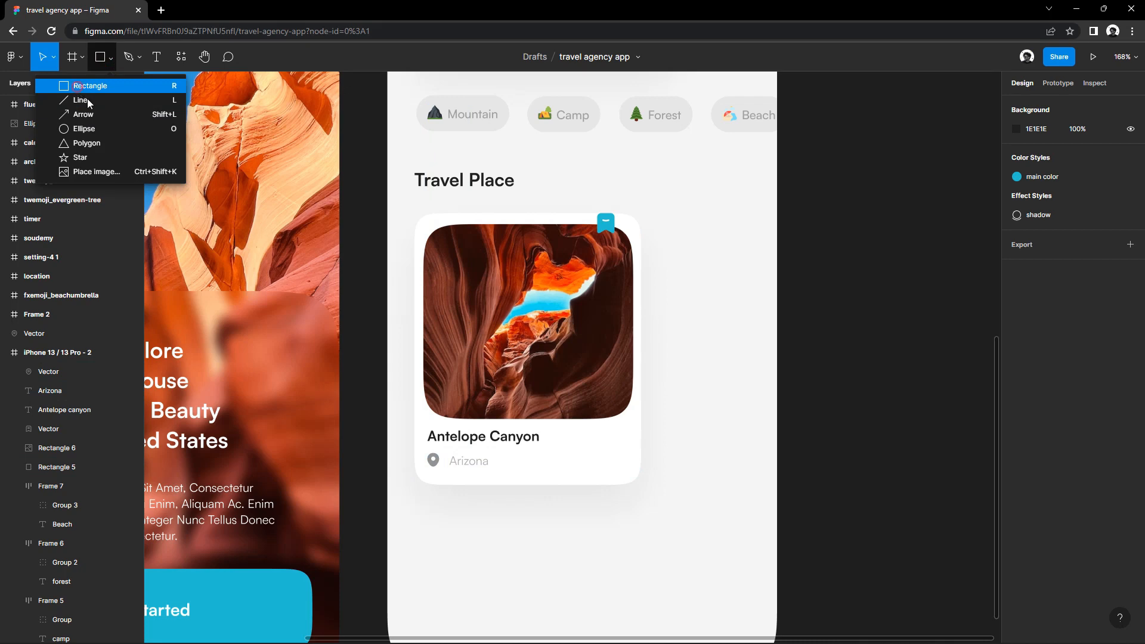
click(89, 86)
drag(572, 449, 628, 480)
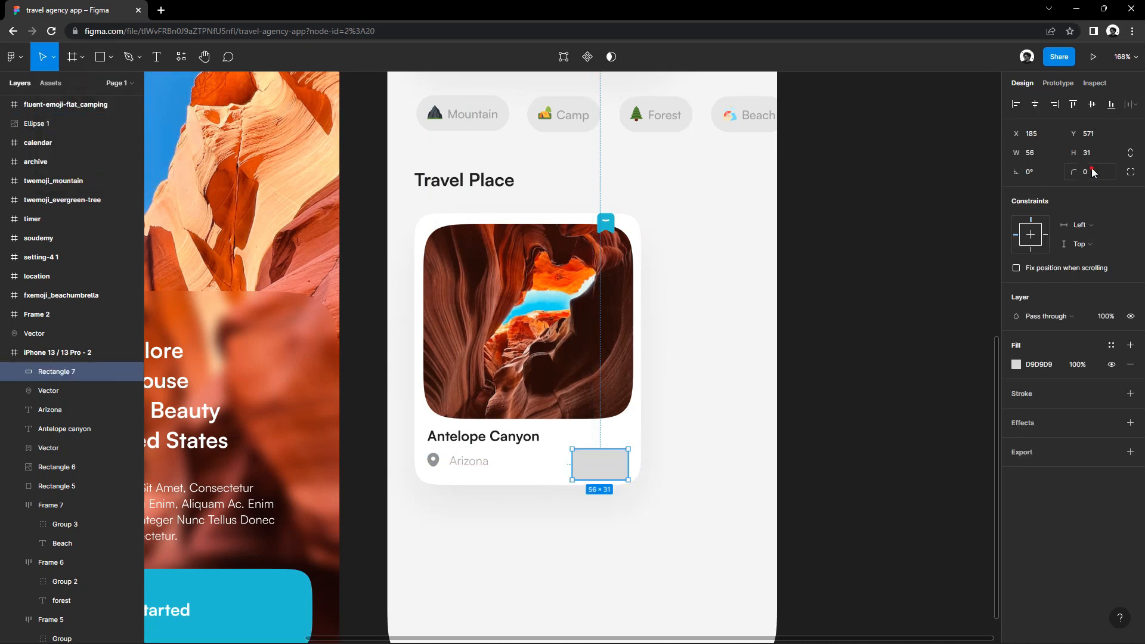
click(1129, 172)
click(1127, 192)
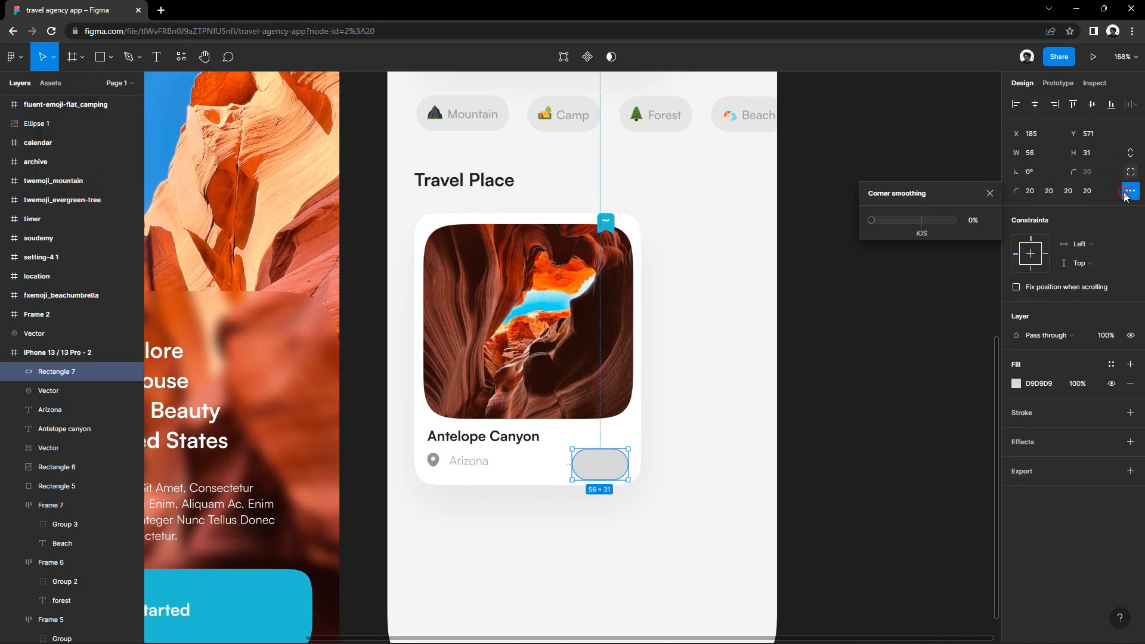
click(990, 193)
Move the small rounded rectangle up to about Y 567 and lighten its fill to a pale gray.
scroll(617, 496, up, 3)
drag(600, 452, 598, 444)
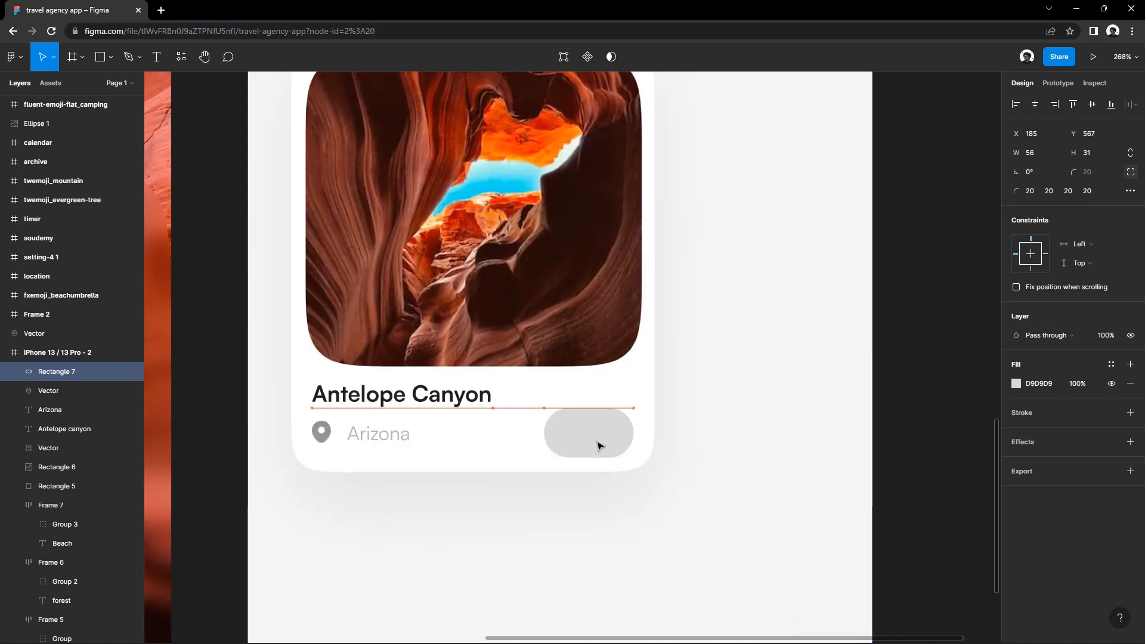
click(1016, 384)
click(867, 363)
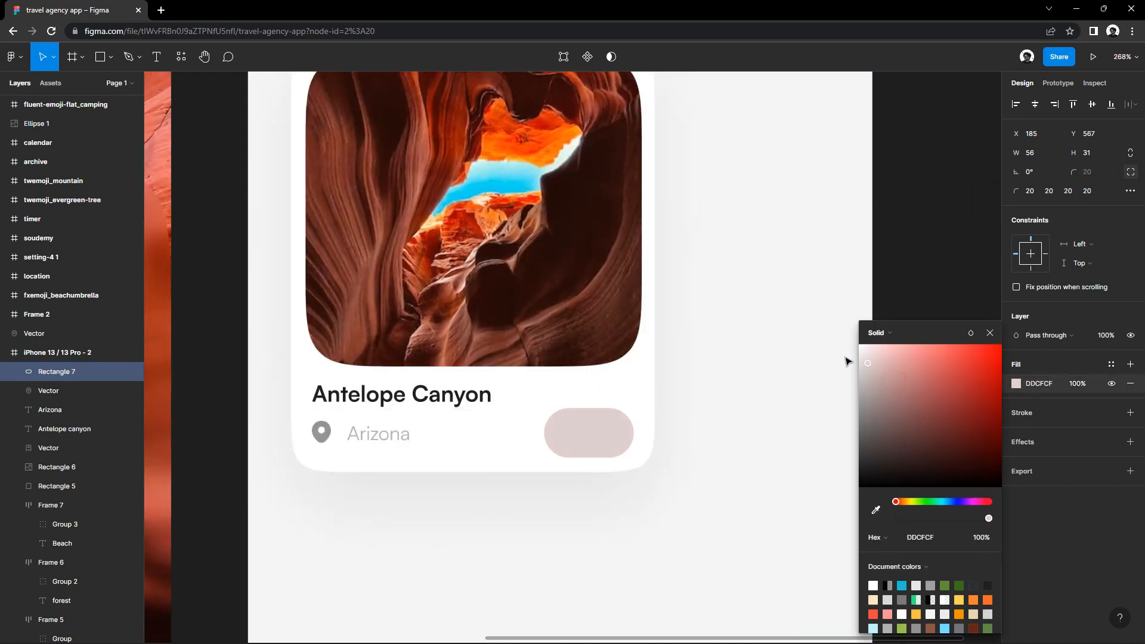
click(988, 334)
Duplicate the Arizona text below the card, change the copy to "3 Days" and set its weight to Medium.
drag(395, 439, 419, 531)
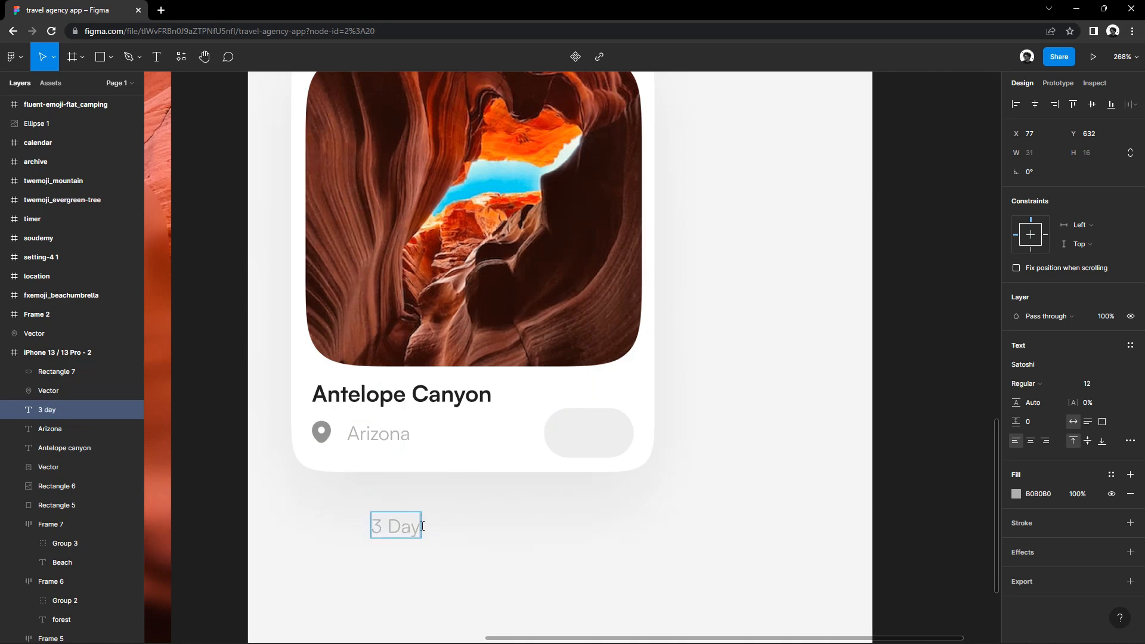
click(1024, 383)
click(1021, 409)
click(447, 524)
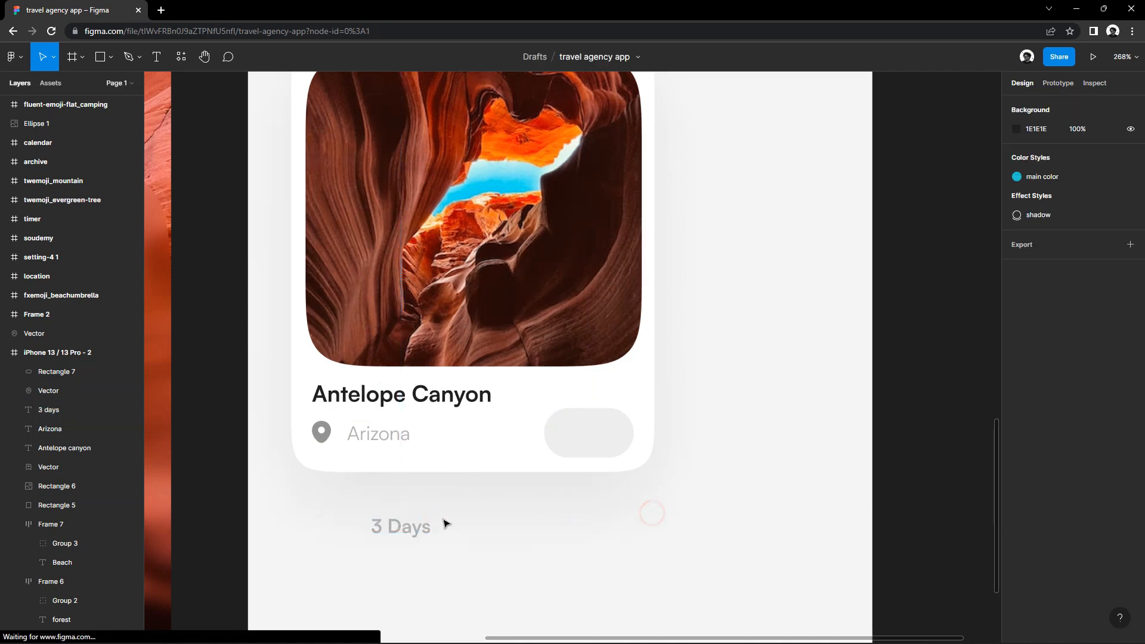
Bring the 3 Days text in front of the gray pill, set its size to 10 and center it there at X 197, Y 576.
click(409, 529)
click(1048, 377)
click(1044, 369)
right_click(598, 436)
drag(605, 439, 603, 439)
click(620, 385)
click(1090, 384)
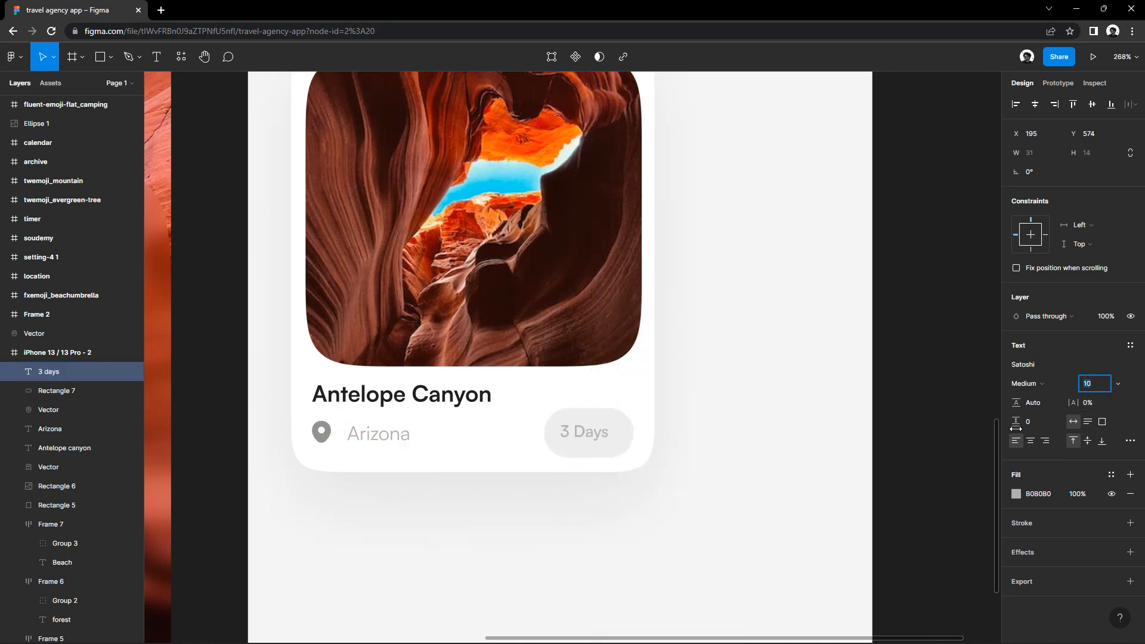
click(588, 436)
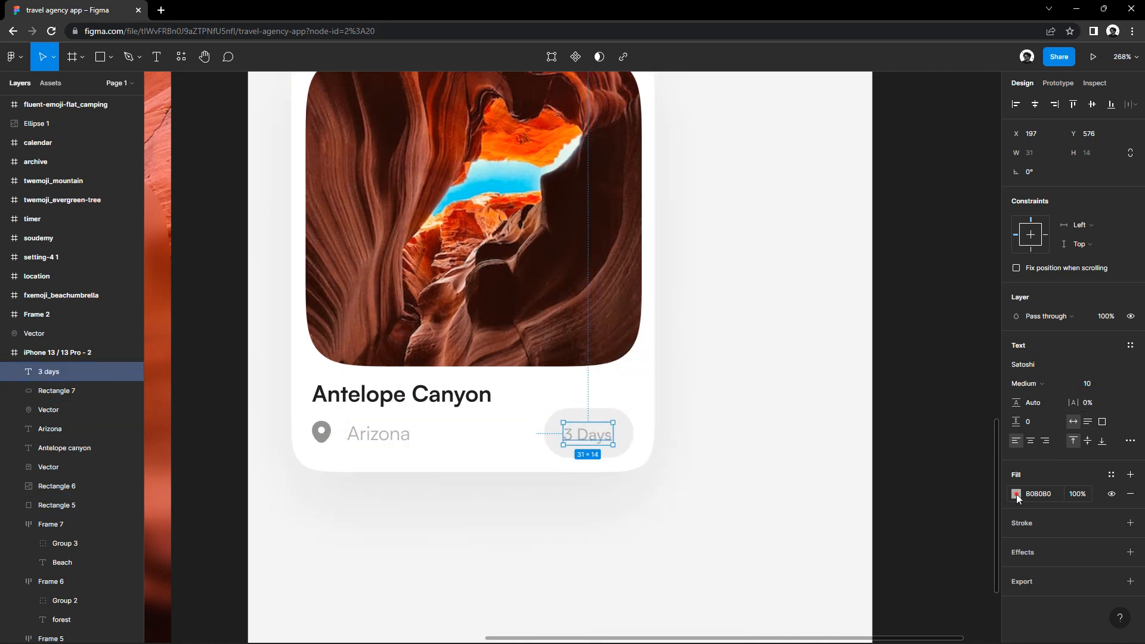
Change the 3 Days text's fill to a darker gray.
click(1016, 495)
click(875, 408)
click(768, 422)
scroll(768, 421, down, 5)
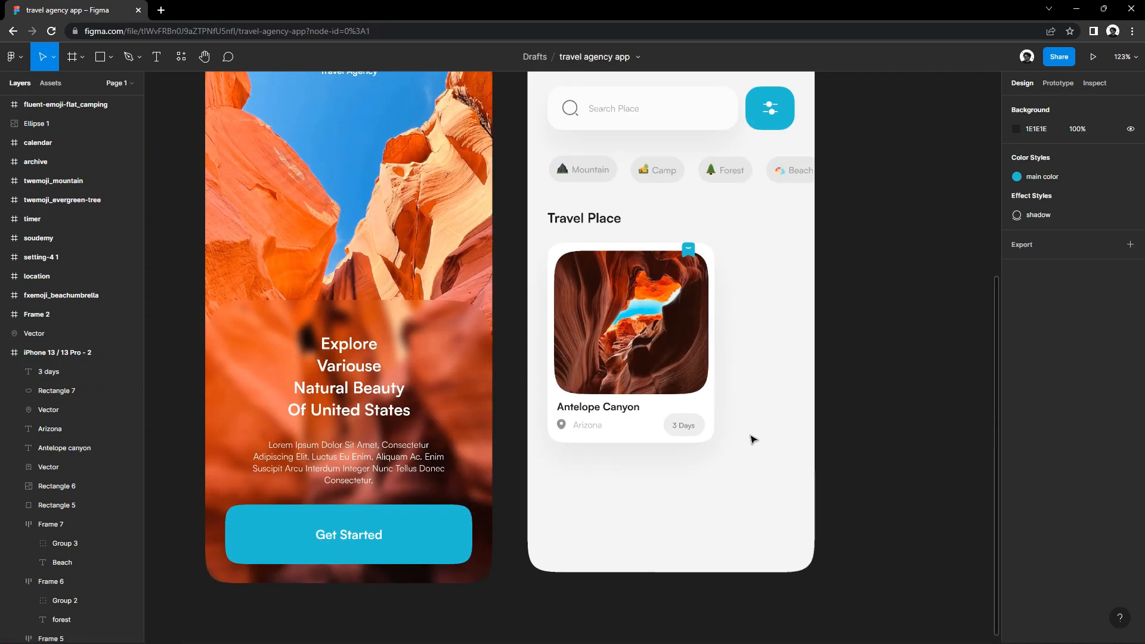
Move the whole place card up towards the Travel Place heading and shift the heading up slightly.
drag(750, 435, 458, 248)
drag(465, 253, 481, 225)
shift+click(479, 215)
click(481, 211)
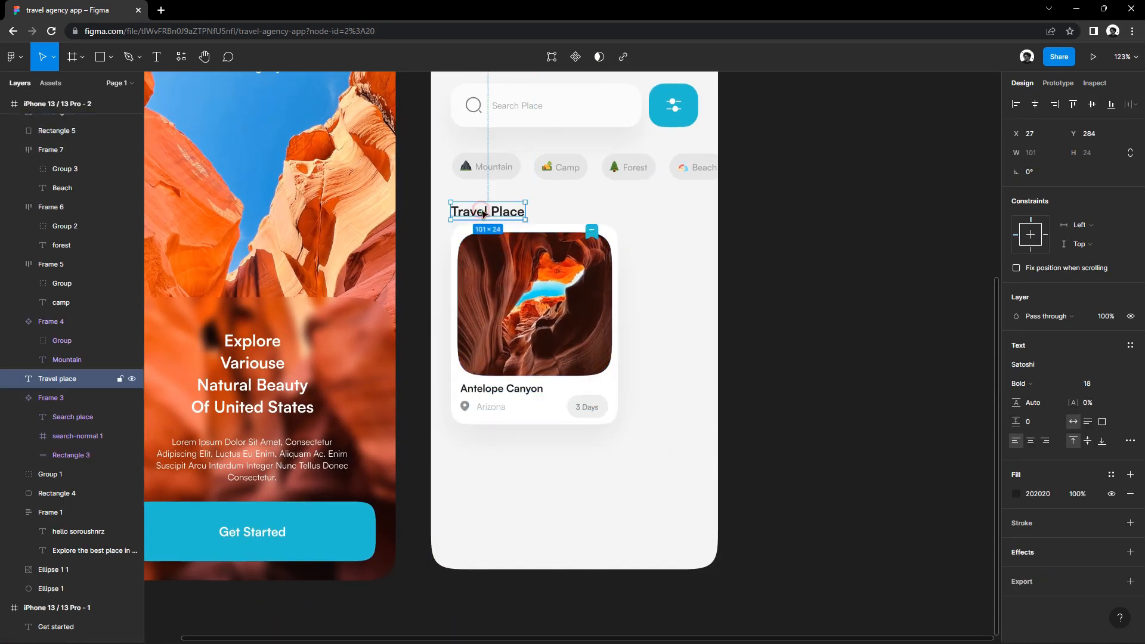
key(Escape)
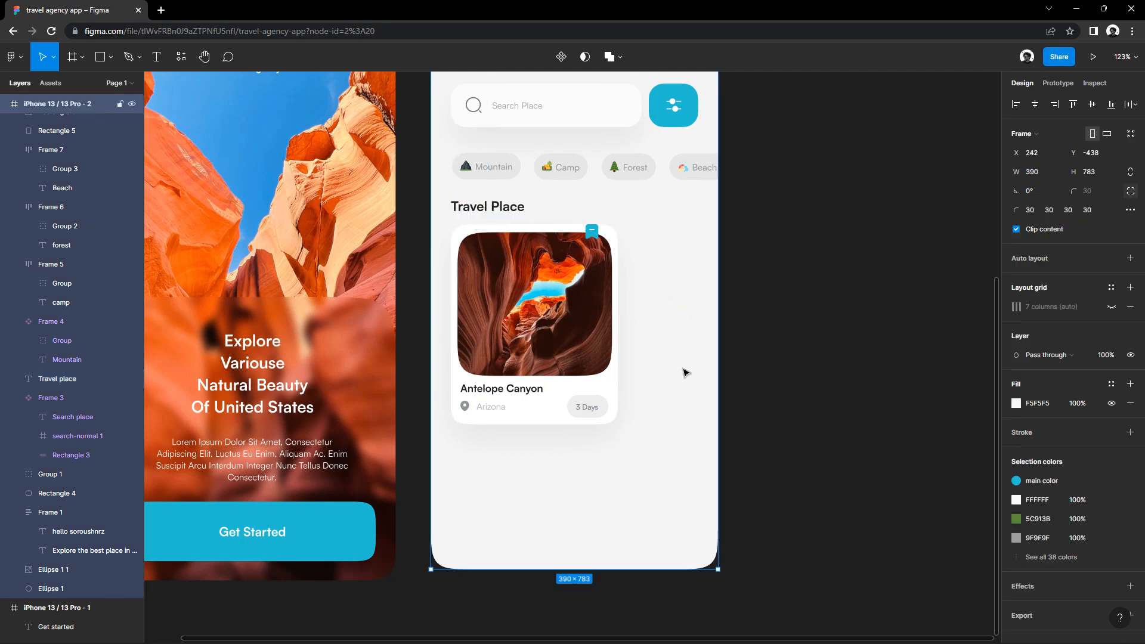
Duplicate the complete place card to its right so the copy runs past the edge of the second screen.
scroll(685, 373, down, 3)
click(849, 419)
drag(643, 413, 518, 270)
drag(565, 312, 696, 319)
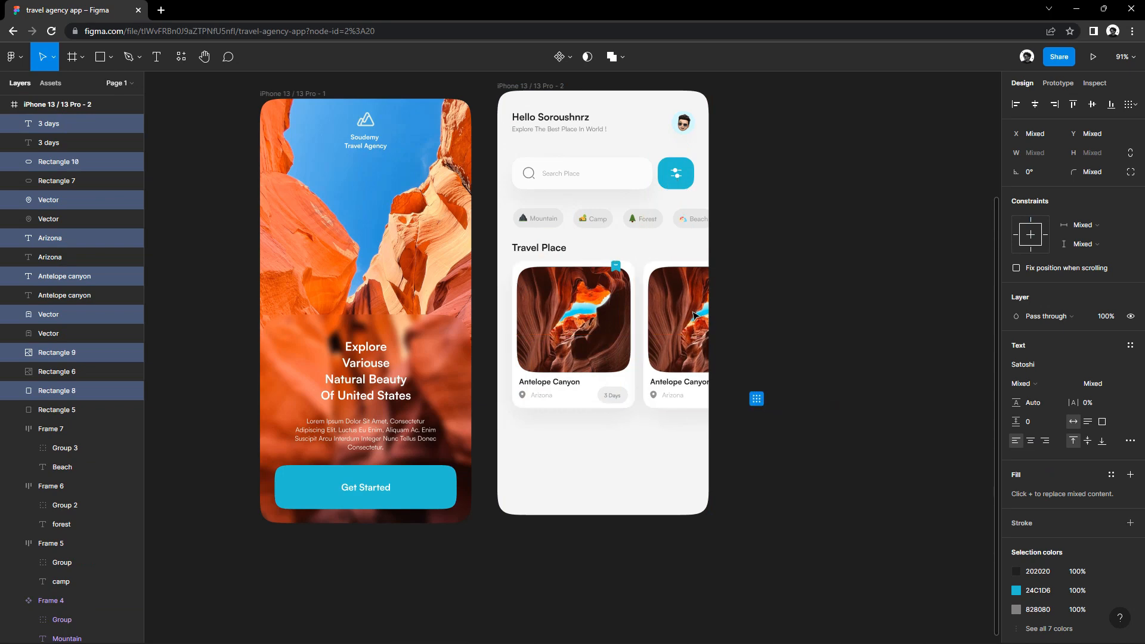
right_click(690, 294)
click(904, 484)
Select the second card's photo, run the Unsplash plugin and search for "Antelope canyon".
click(662, 304)
right_click(662, 304)
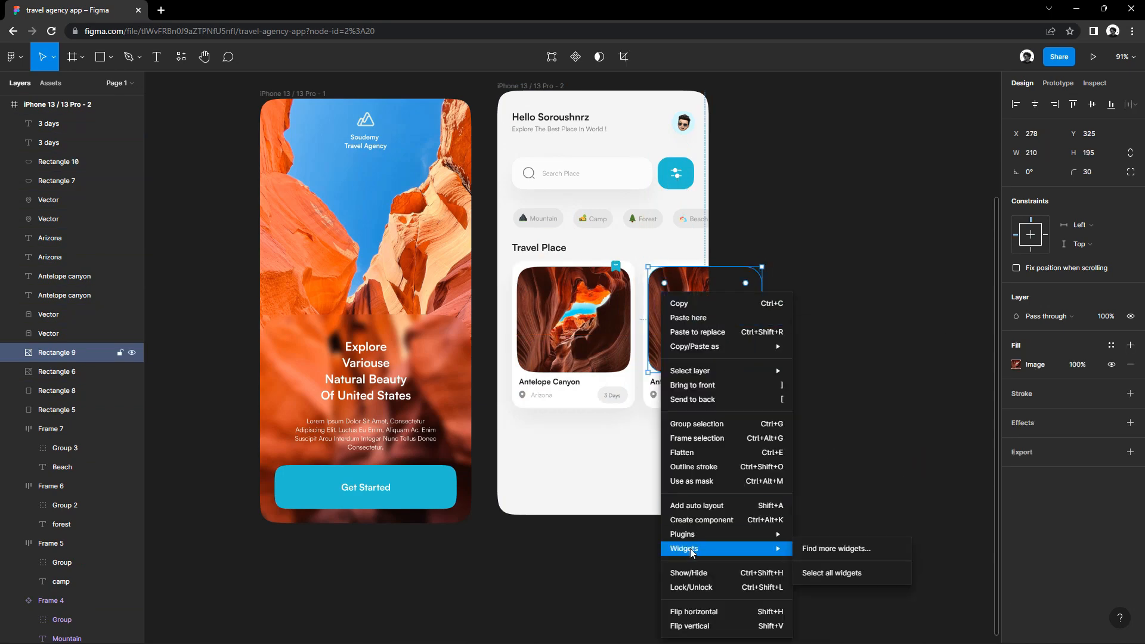
mouse_move(708, 535)
click(817, 361)
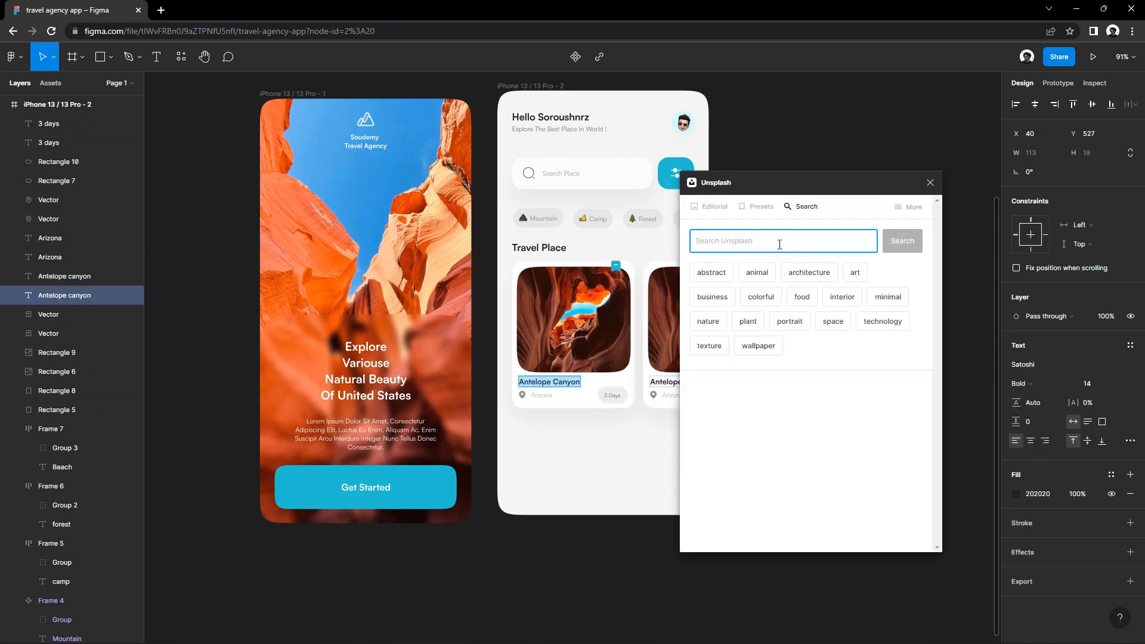
click(887, 250)
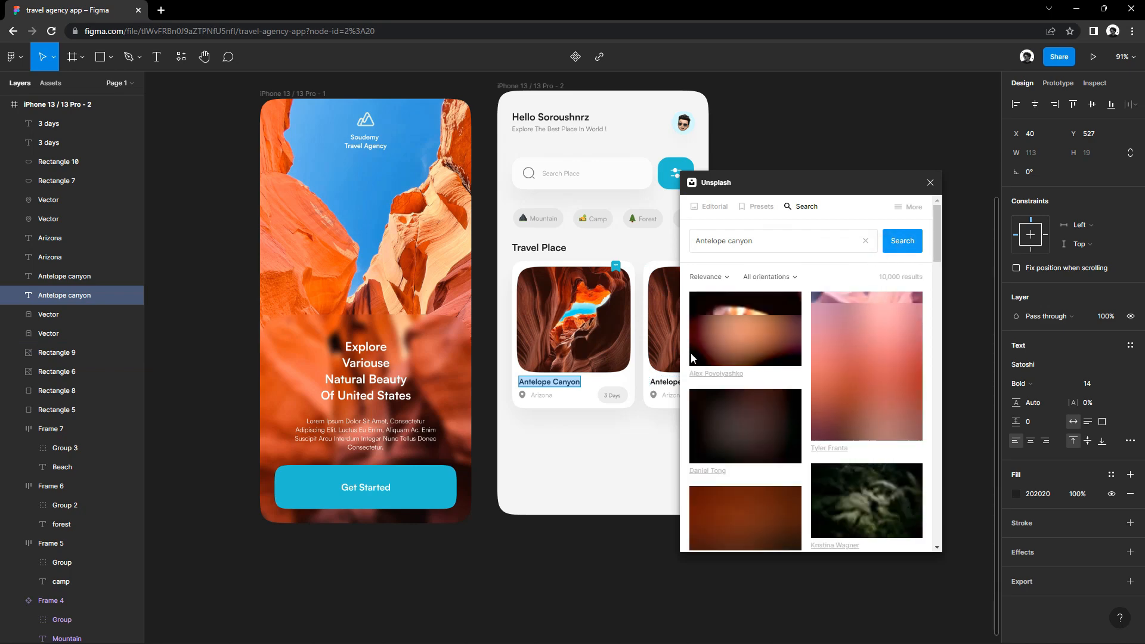
Fill the second card's photo with the red canyon picture that has a bright opening, and close Unsplash.
drag(843, 179, 921, 167)
scroll(911, 345, down, 3)
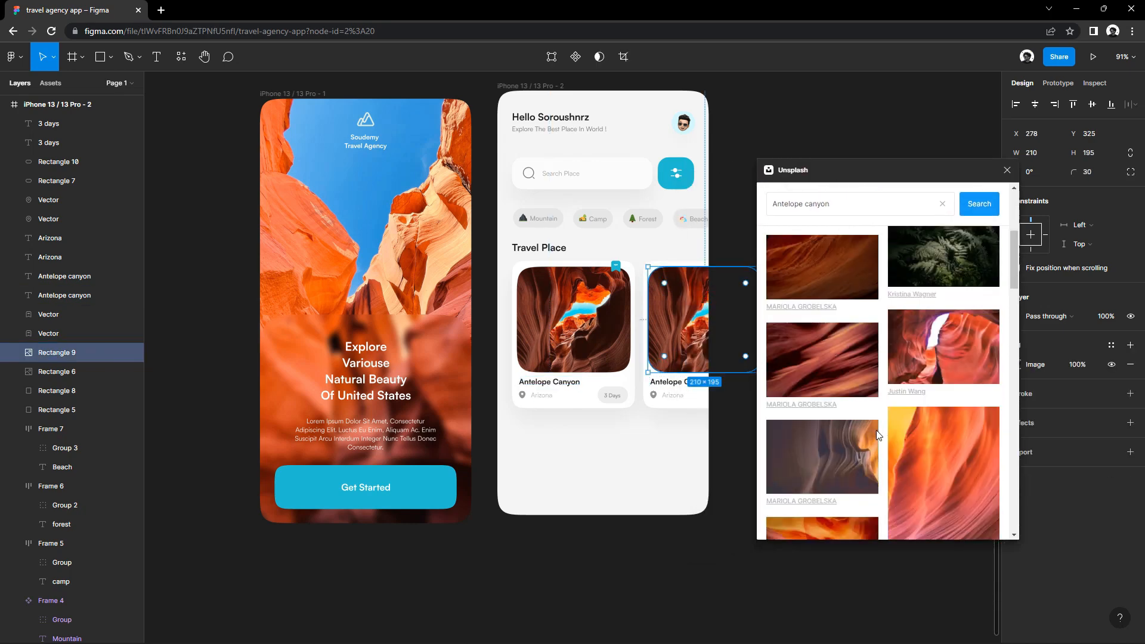
click(942, 401)
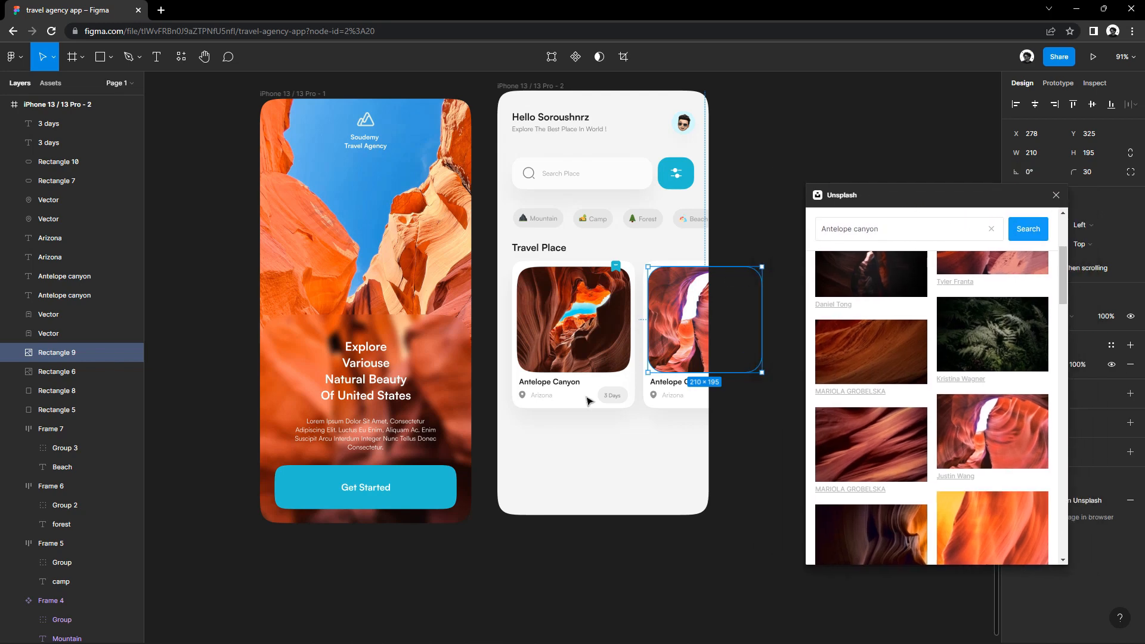
scroll(673, 427, right, 2)
scroll(673, 427, down, 1)
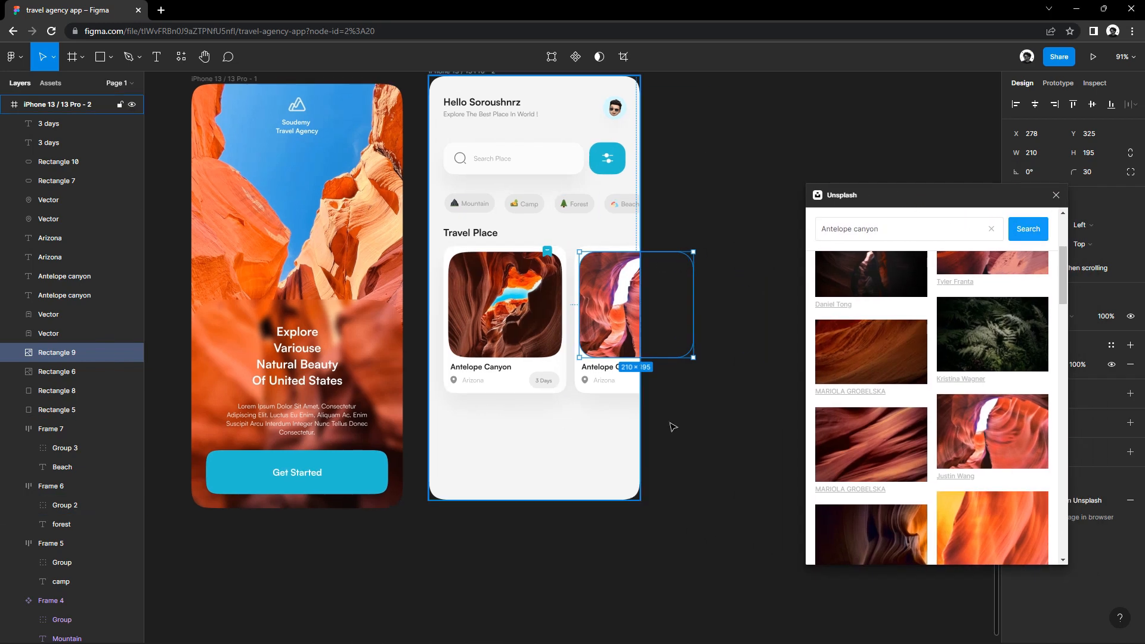
click(1057, 195)
click(524, 422)
Duplicate the Travel Place heading below the first card, change the copy to "Travel Group" and set its size to 13.
scroll(525, 416, up, 3)
click(513, 390)
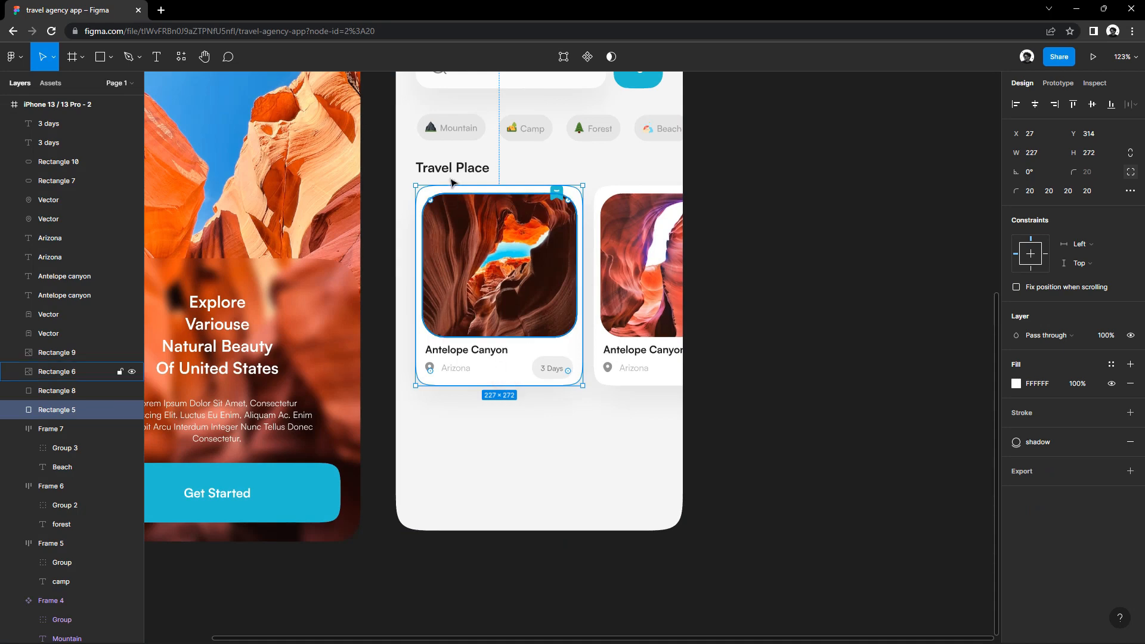
drag(451, 173, 451, 415)
double_click(451, 414)
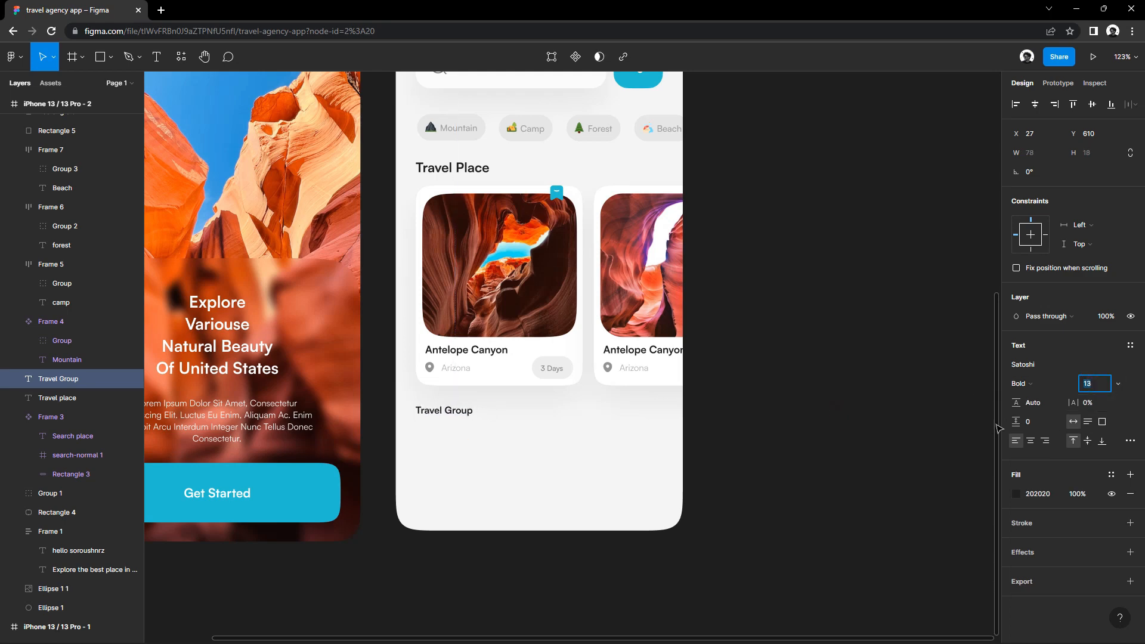
click(746, 460)
Show the second screen's layout grid and place a shadowed 227 × 79 copy of the card background under Travel Group.
scroll(441, 343, up, 2)
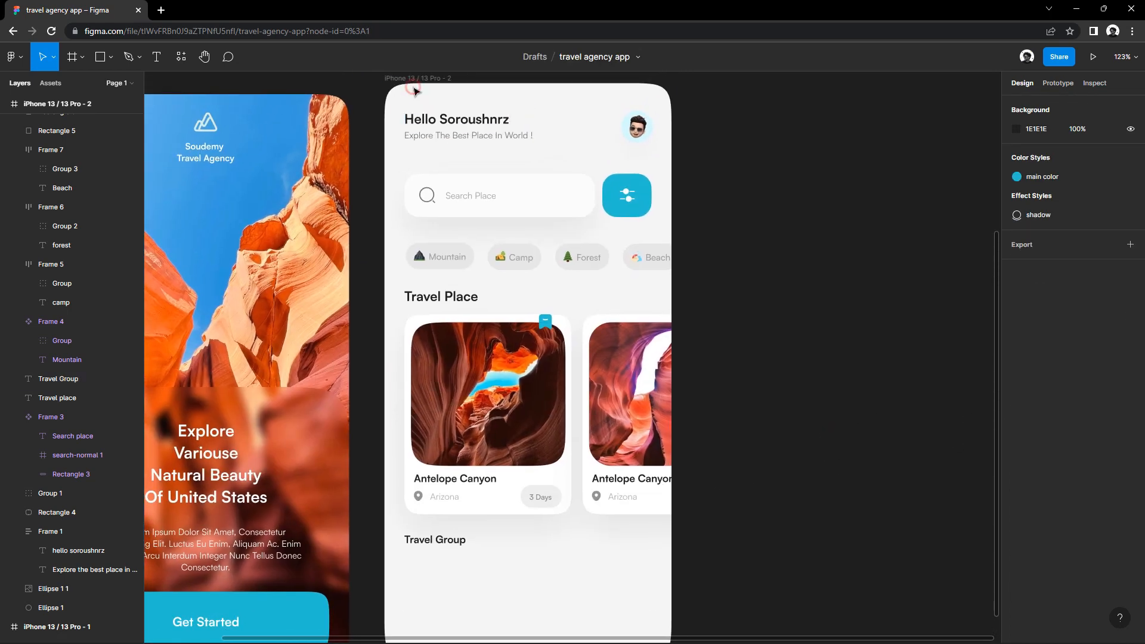
click(416, 80)
click(1111, 307)
scroll(434, 561, up, 3)
drag(437, 564, 417, 391)
scroll(416, 391, down, 1)
scroll(539, 346, down, 2)
alt+drag(538, 312, 532, 408)
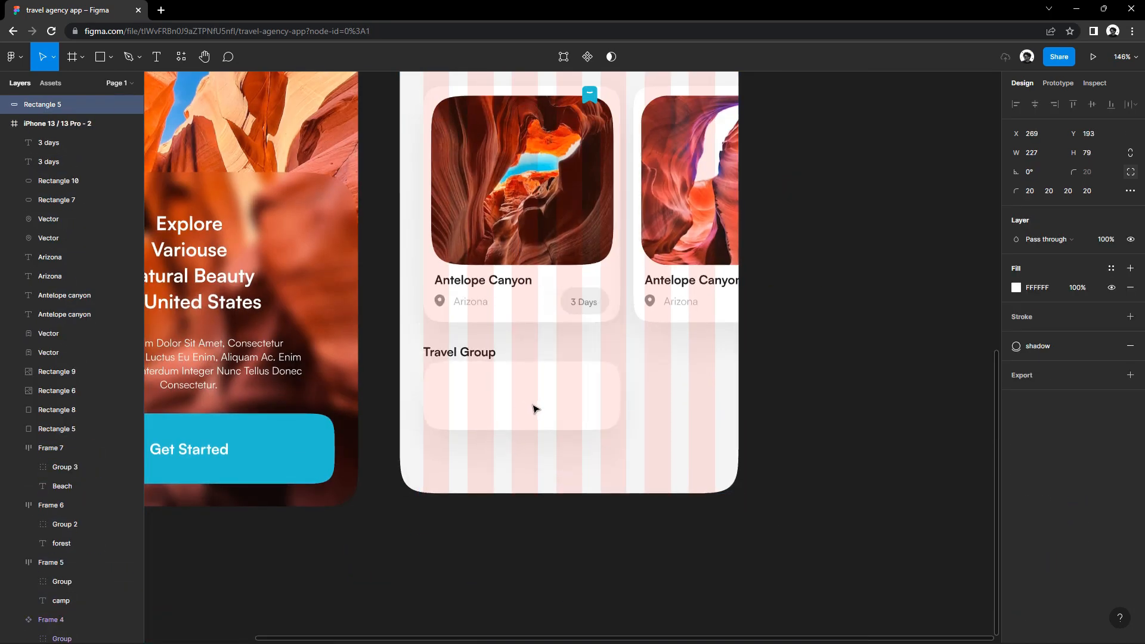
Move the search bar, category chips, Travel Place heading and both cards up together on the second screen.
scroll(728, 402, down, 5)
drag(762, 402, 538, 200)
key(shift+a)
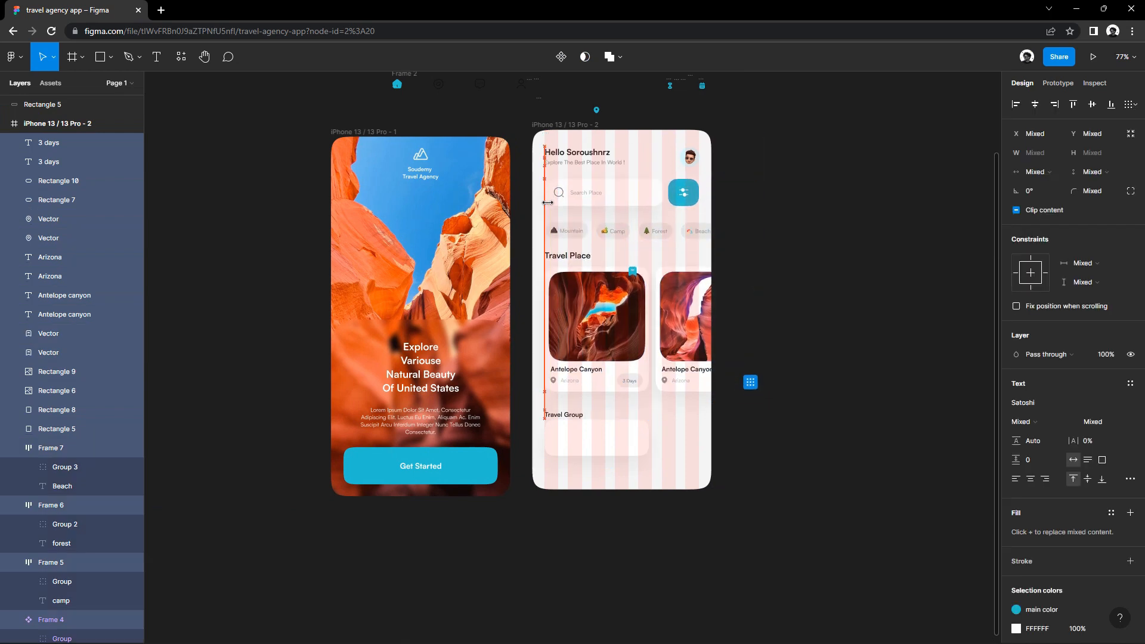
Select the Travel Group heading with its white rectangle and nudge them up closer to the place cards.
click(705, 449)
drag(704, 459, 547, 505)
key(Up)
key(Up)
key(Up)
key(Up)
key(Up)
key(Up)
key(Up)
key(Up)
Hide the second screen's layout grid.
click(657, 453)
scroll(584, 457, up, 6)
scroll(547, 504, down, 3)
scroll(543, 430, down, 3)
drag(543, 430, 536, 463)
click(485, 168)
click(1112, 307)
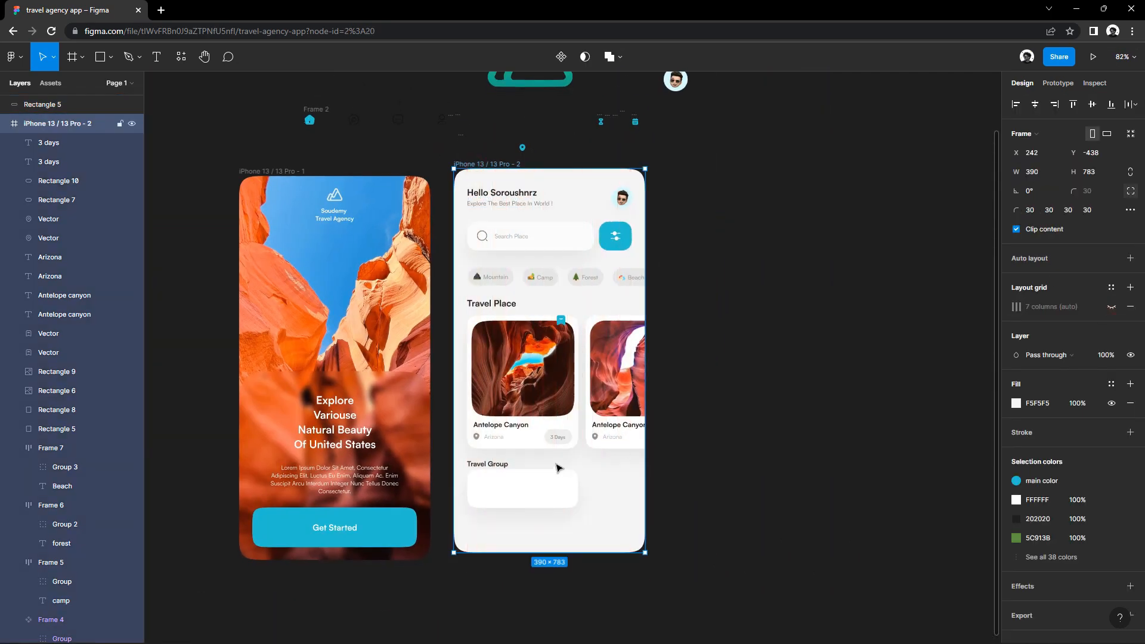
Move the white Travel Group rectangle down inside the second screen's frame, leaving a gap beneath its heading.
scroll(555, 466, up, 5)
drag(602, 448, 630, 375)
key(ctrl+z)
click(519, 501)
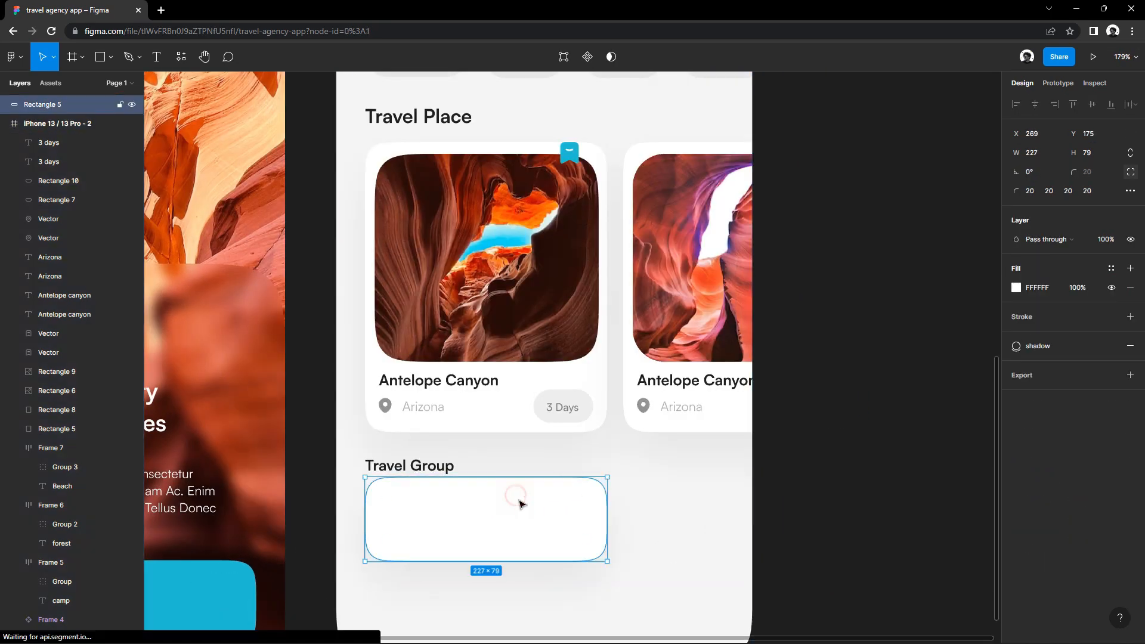
scroll(517, 502, down, 3)
drag(505, 506, 500, 514)
click(588, 467)
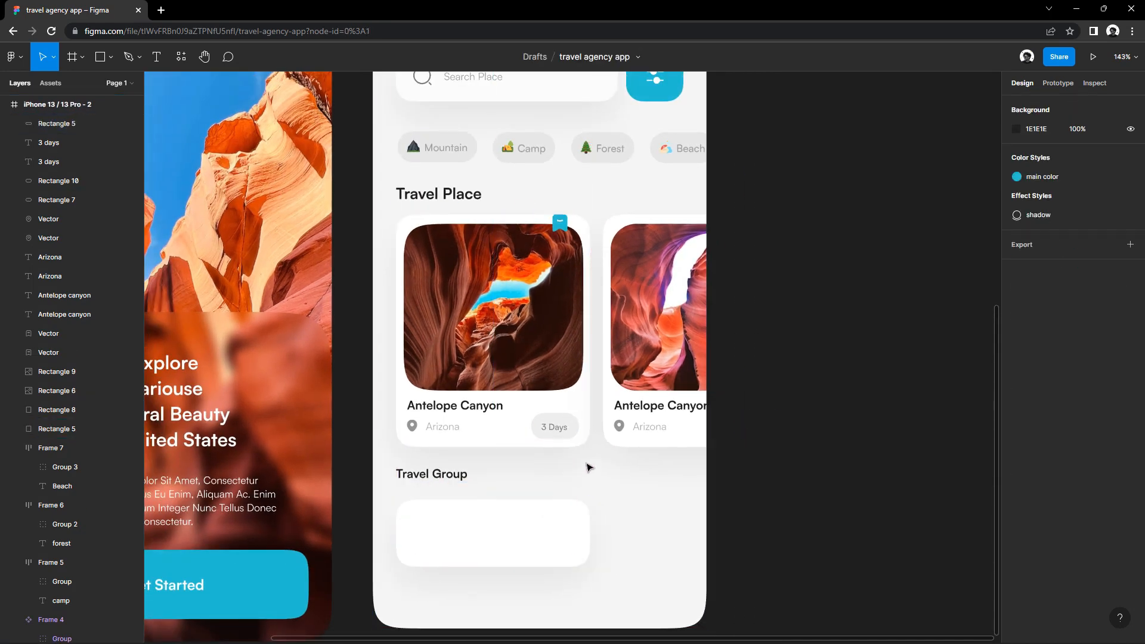
Select all parts of the first Antelope Canyon card and turn them into a component.
drag(594, 457, 396, 214)
right_click(423, 259)
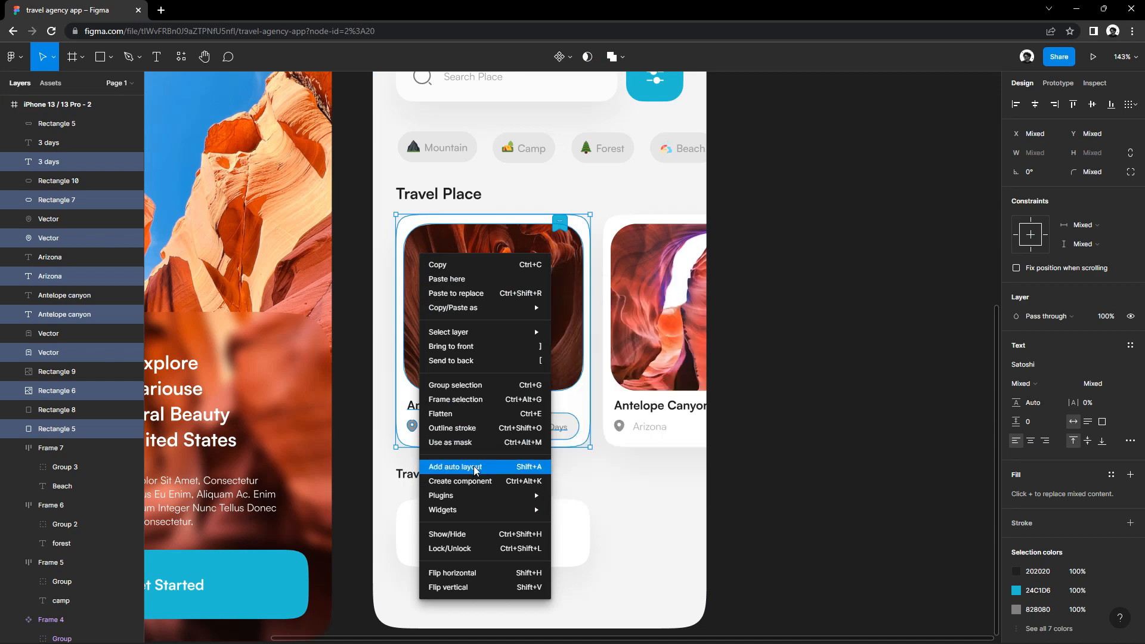
click(471, 480)
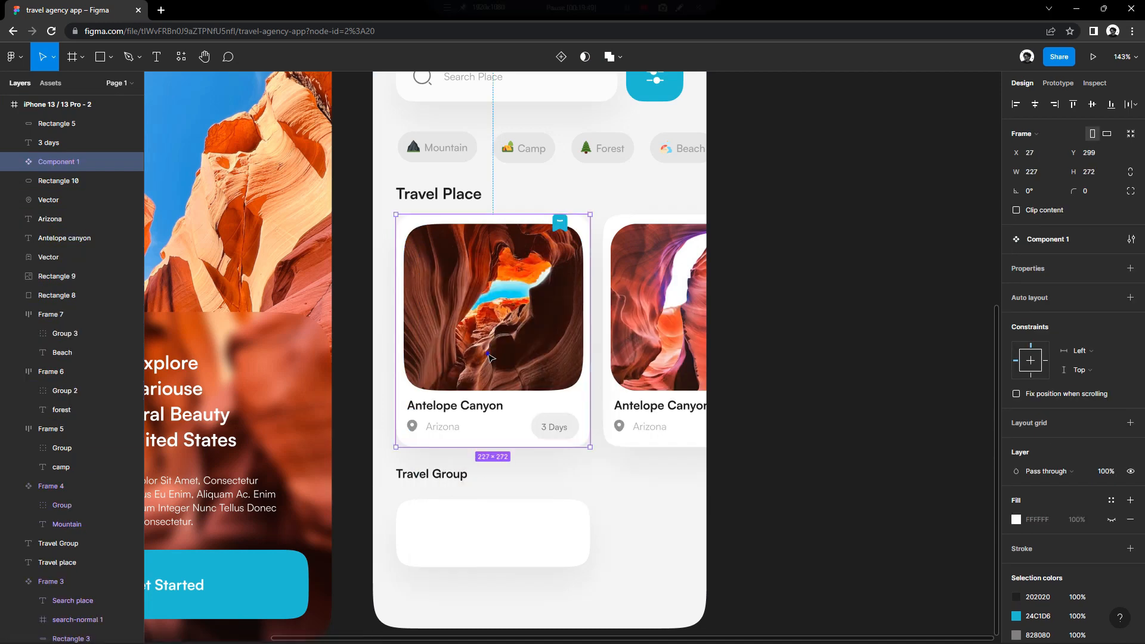
click(544, 480)
drag(544, 481, 522, 431)
Duplicate the white Travel Group rectangle and resize the copy to 109 × 69 inside its left part at X 34, Y 629.
drag(493, 464, 533, 564)
scroll(489, 515, up, 3)
click(489, 515)
drag(649, 571, 404, 458)
key(ctrl+z)
drag(474, 511, 453, 488)
key(ctrl+z)
drag(382, 459, 385, 464)
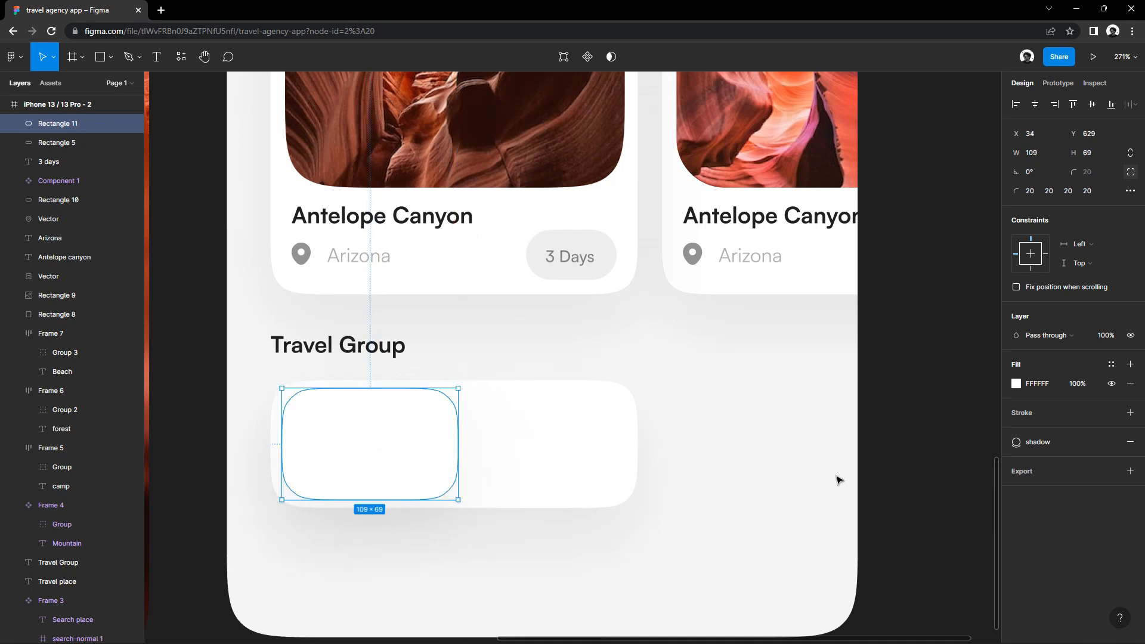
Run the Unsplash plugin on the small rectangle in the Travel Group card.
click(796, 474)
right_click(439, 459)
mouse_move(468, 532)
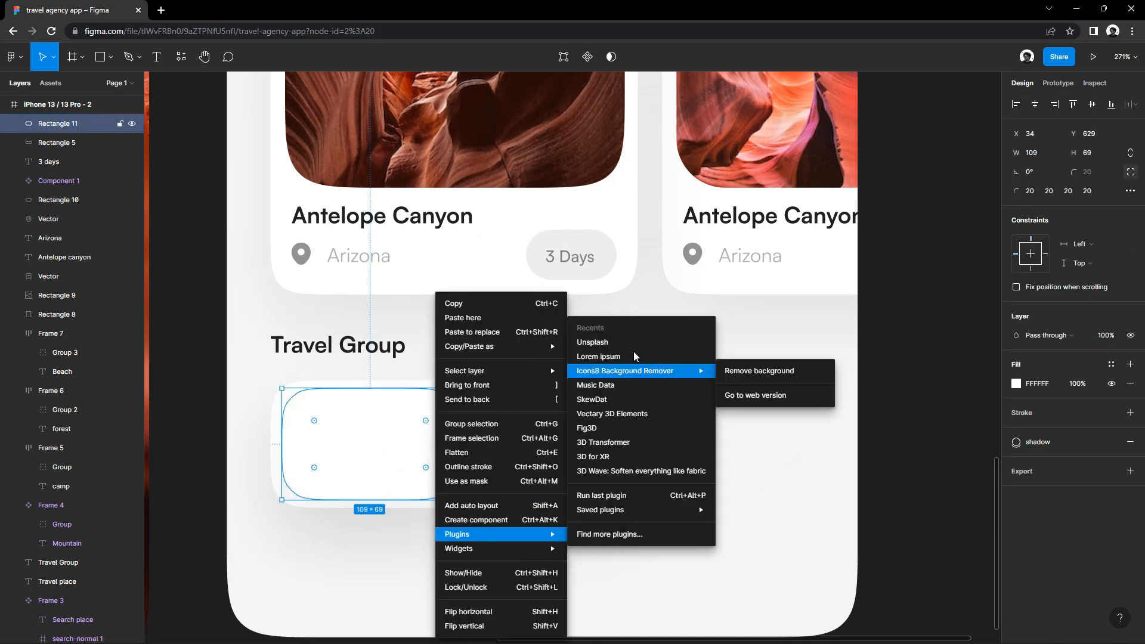
click(624, 343)
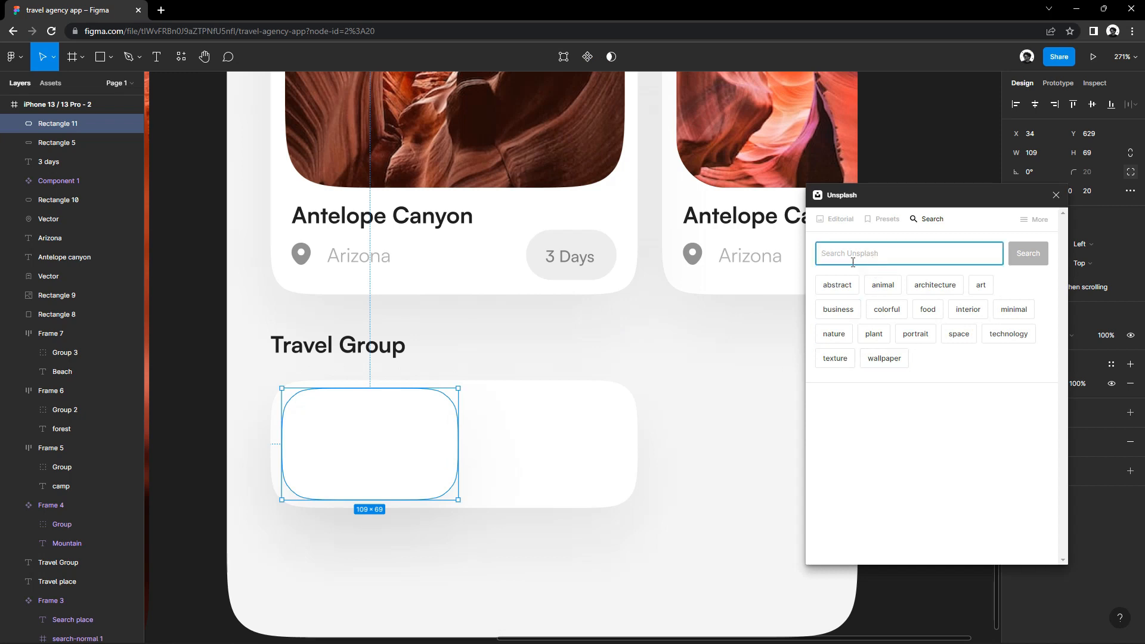
Search Unsplash for the copied title "Antelope canyon" and browse the photos for one that suits the small rectangle.
click(739, 218)
right_click(739, 220)
click(879, 261)
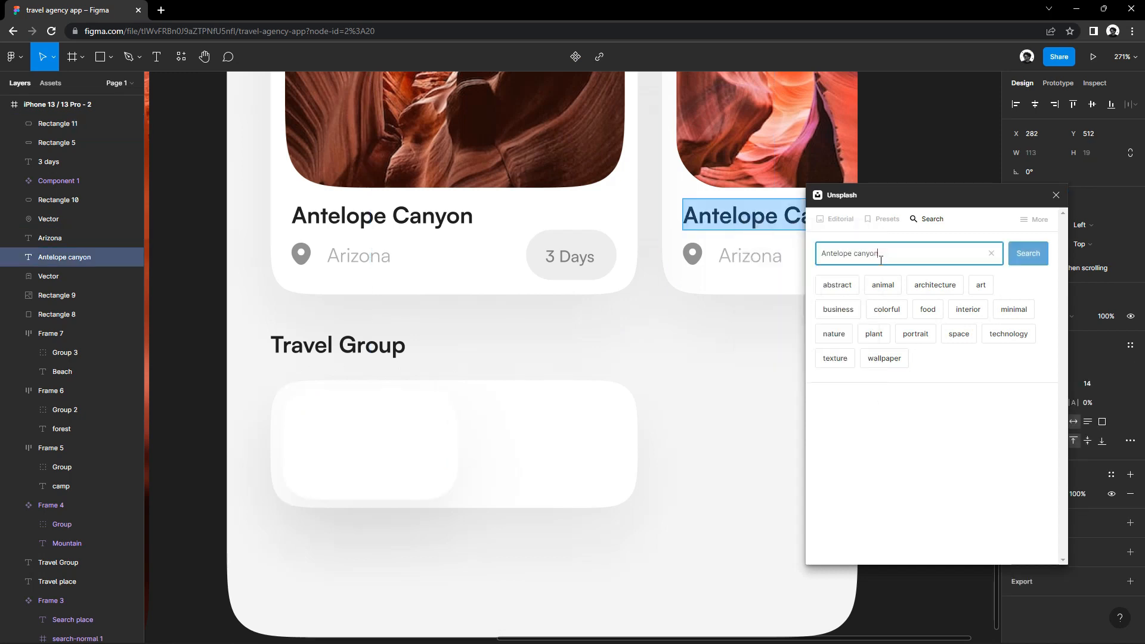
key(Return)
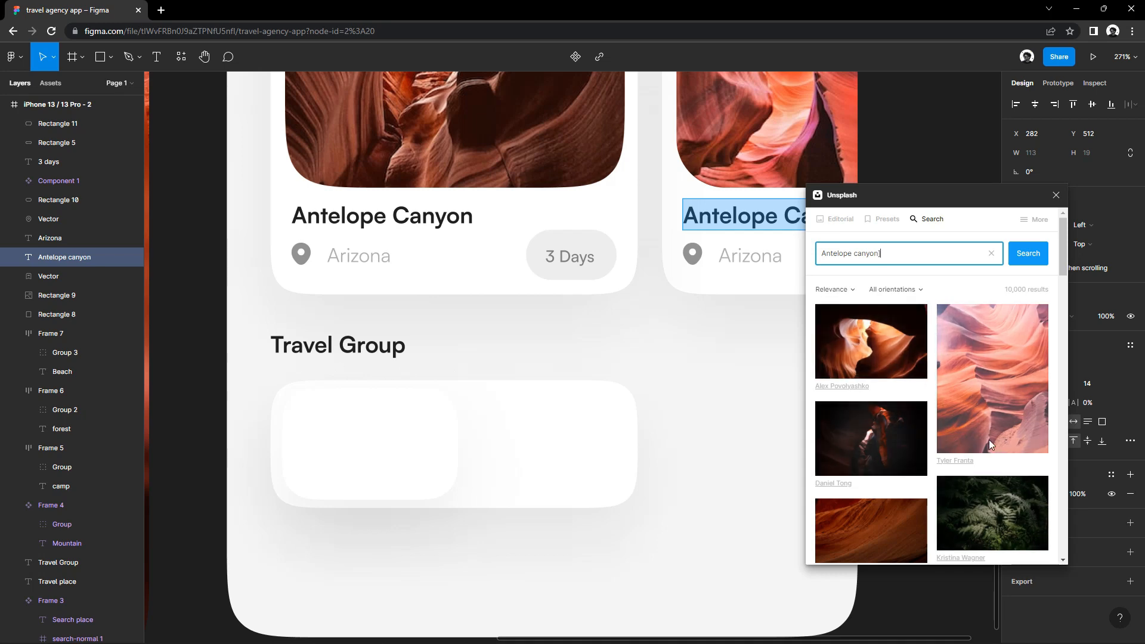
click(414, 442)
scroll(879, 469, down, 5)
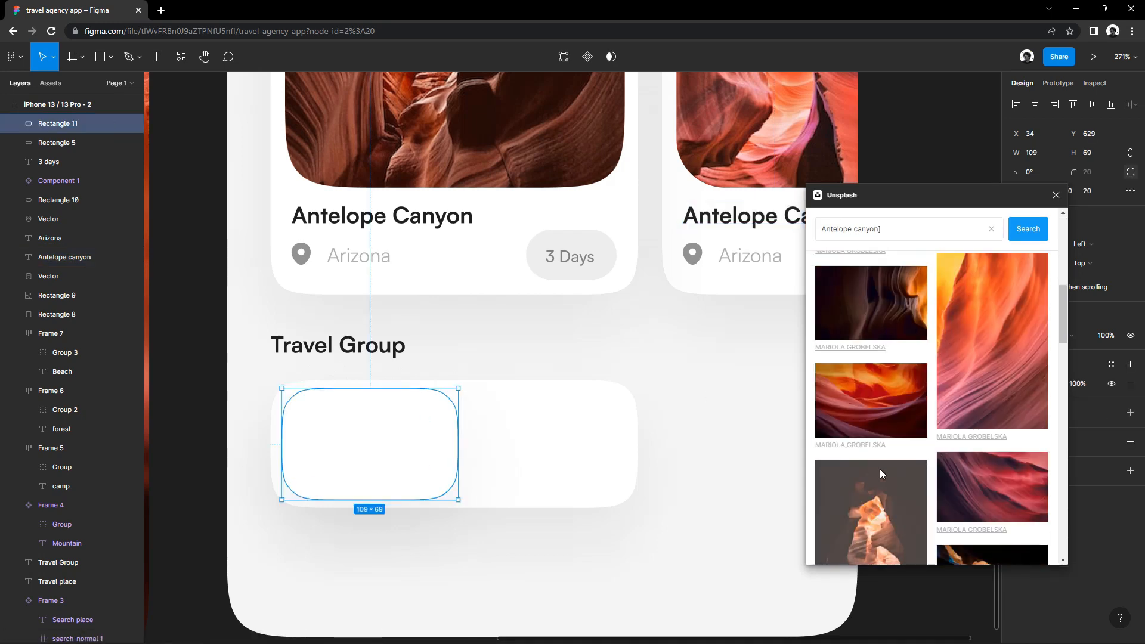
scroll(880, 468, down, 10)
Search Unsplash for "arizona beach", fill the small rectangle with the lake photo showing a boat, and close the plugin.
click(903, 236)
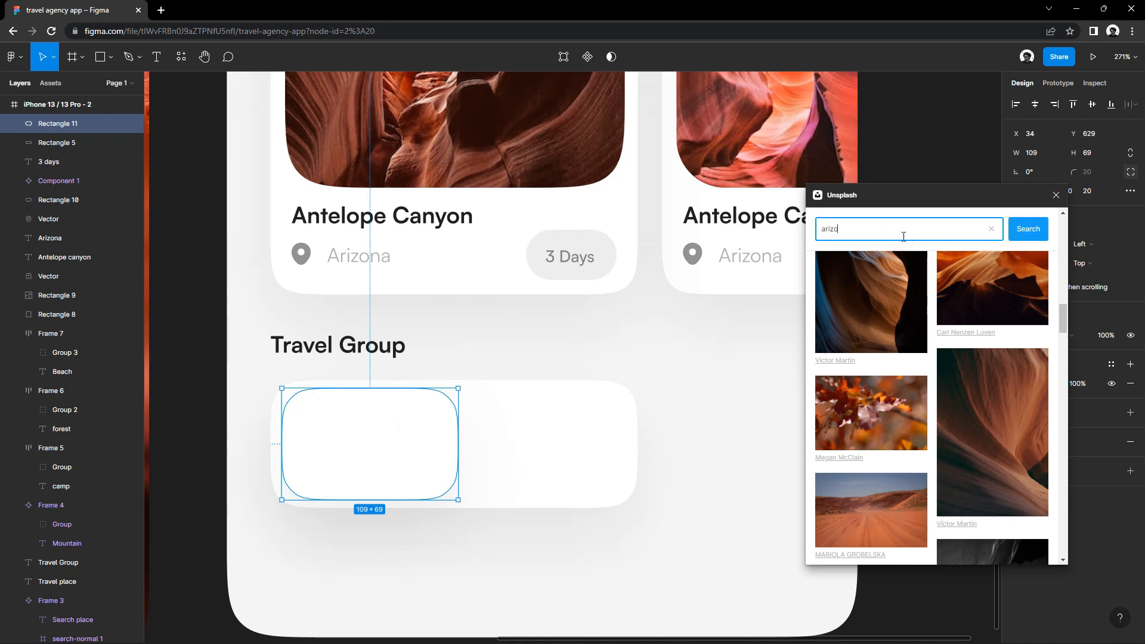
key(Return)
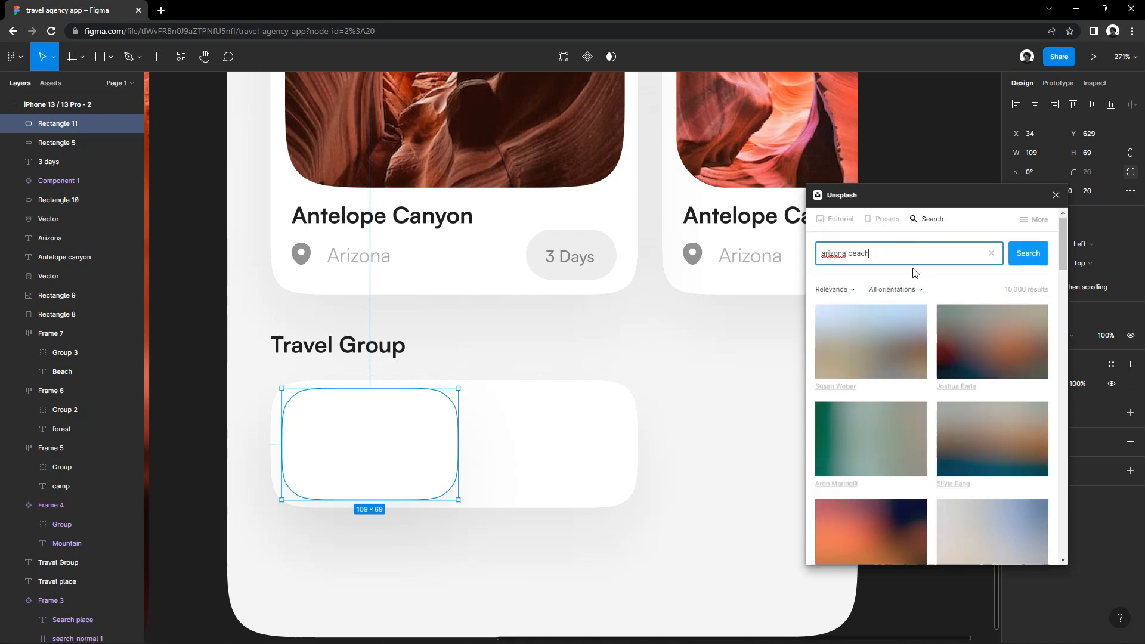
scroll(959, 450, down, 2)
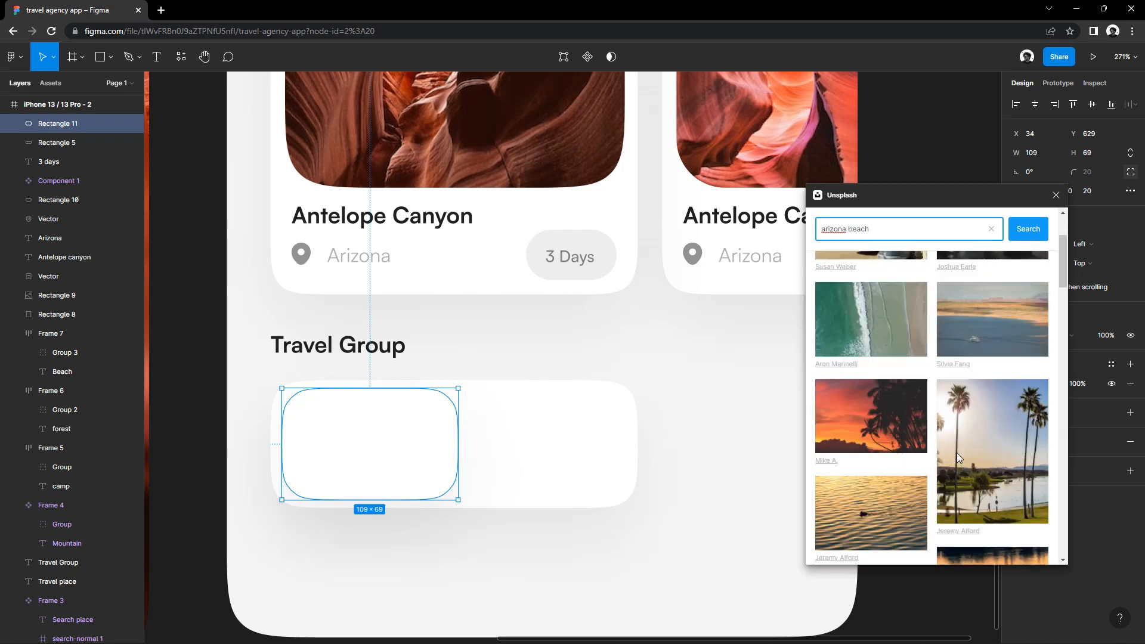
click(992, 347)
click(1056, 195)
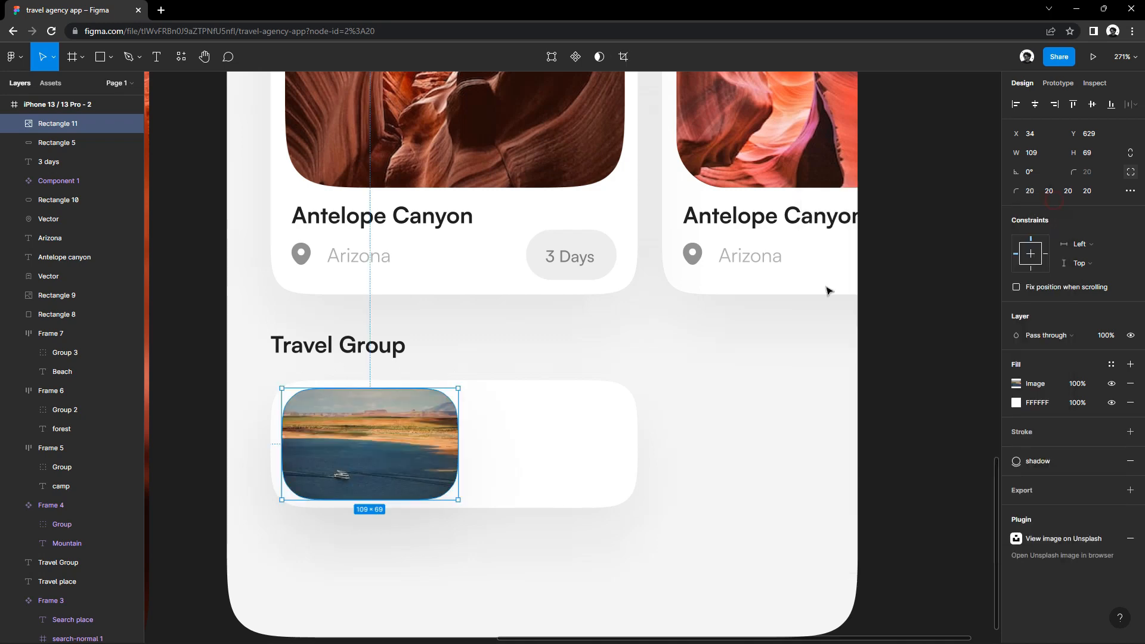
Narrow the lake photo from its right side to leave more free space in the Travel Group card.
scroll(454, 434, up, 5)
drag(454, 434, 525, 424)
click(568, 545)
drag(604, 453, 432, 495)
scroll(431, 495, down, 3)
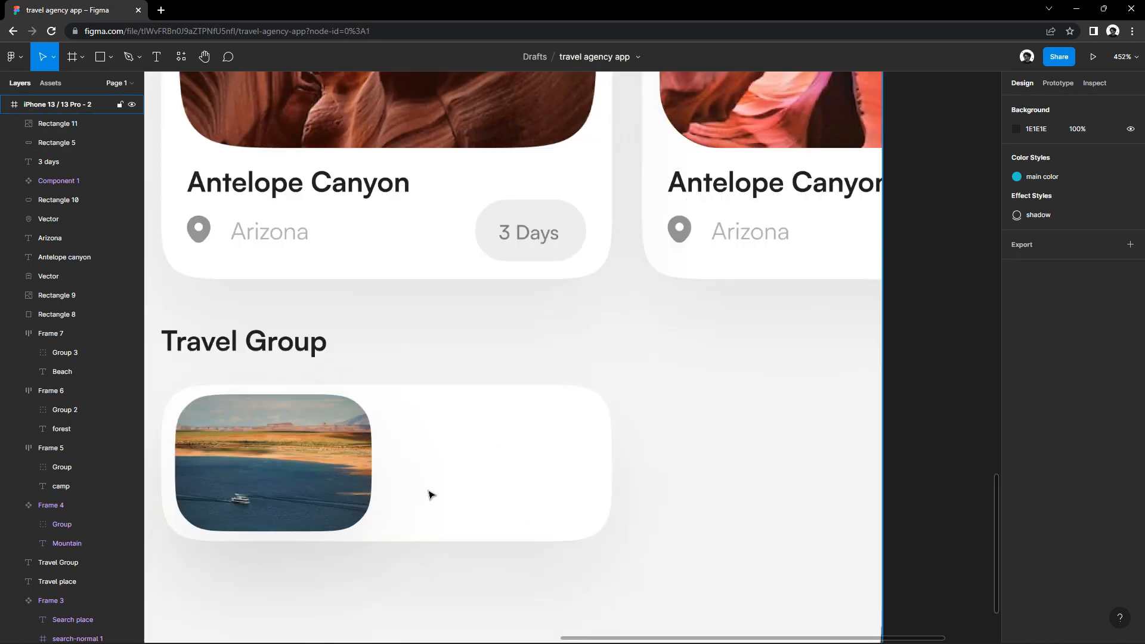
Copy the "Antelope Canyon" title into the Travel Group card beside the lake photo, bring it to the front, and change its text to "Arizona Beach".
double_click(325, 185)
alt+drag(325, 185, 507, 422)
right_click(479, 444)
click(510, 386)
double_click(507, 421)
text(a Beach)
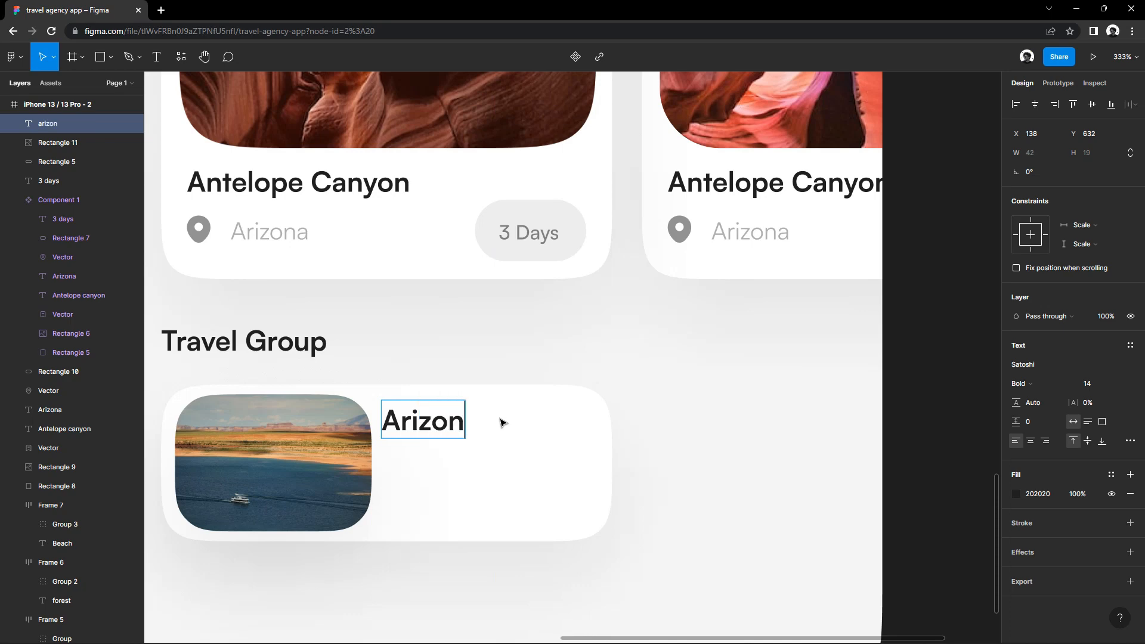
Reduce the "Arizona Beach" title's font size to 12 and shift it slightly away from the photo.
click(1094, 384)
text(11)
key(Return)
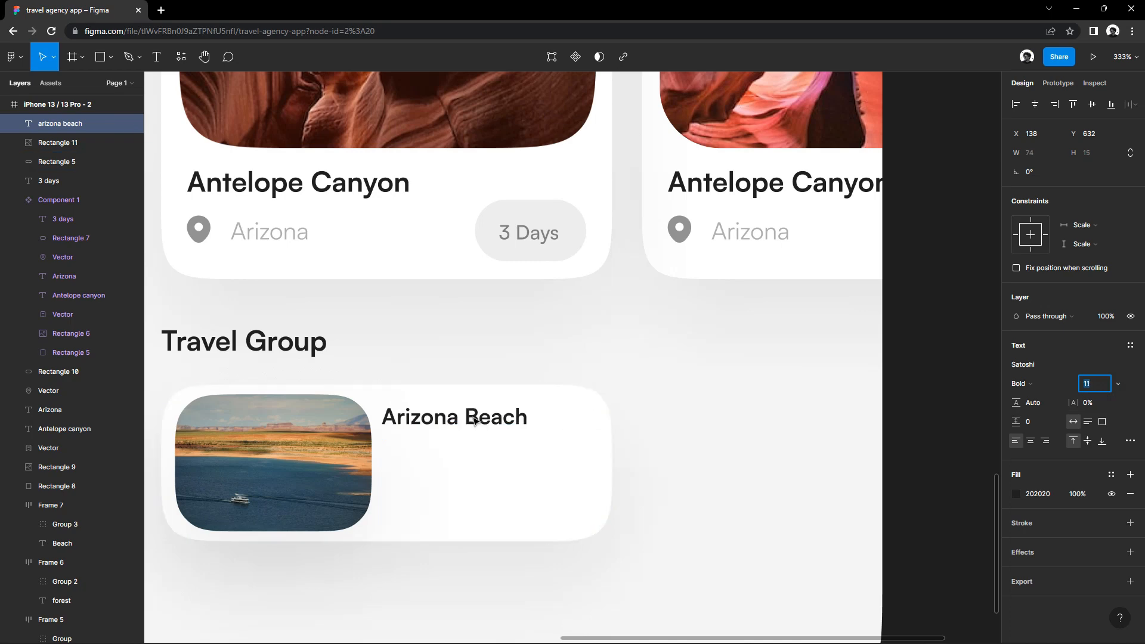
drag(459, 422, 466, 428)
click(473, 381)
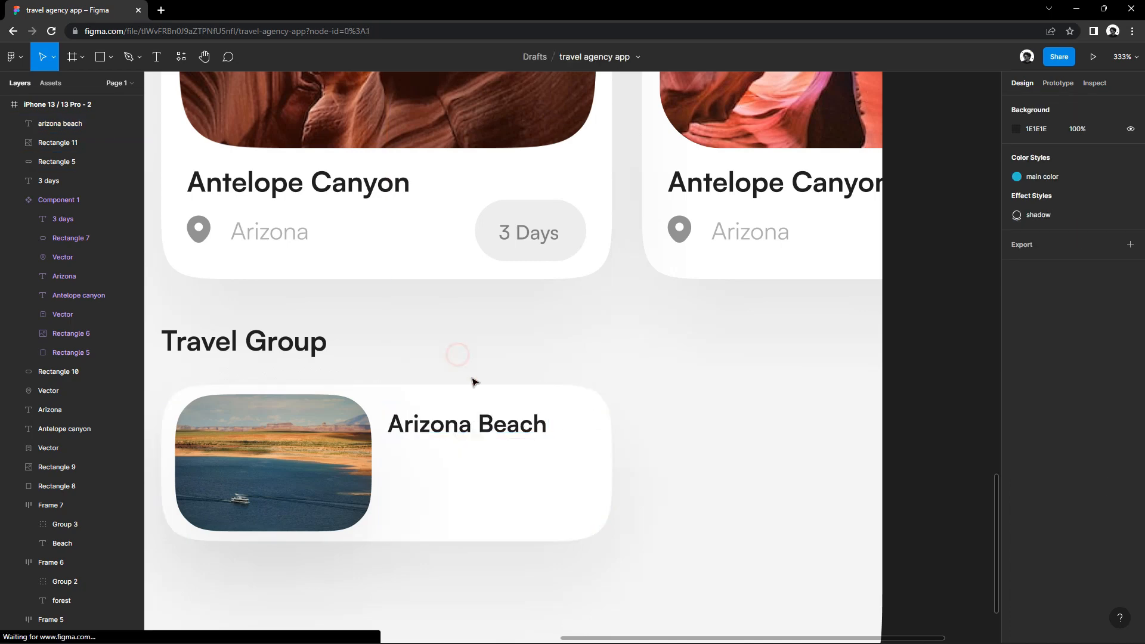
Duplicate the "Arizona Beach" title directly below itself and change the copy's text to "Departure Time : 26,Sep 2022".
alt+drag(466, 424, 460, 455)
double_click(455, 458)
text(Departure Time : 26,Sep 2022)
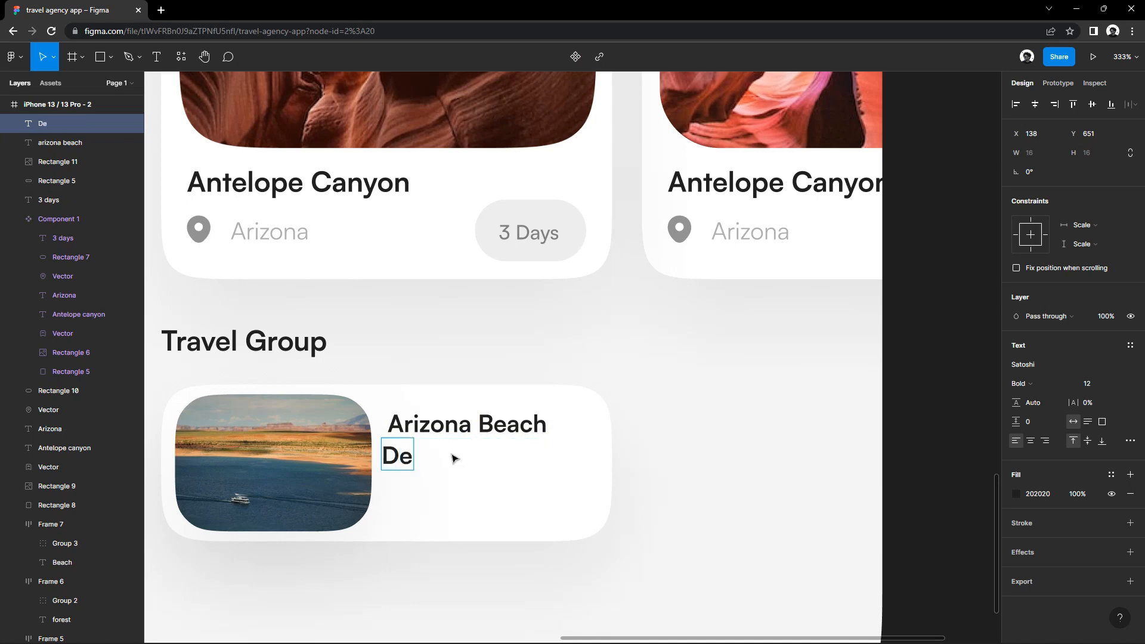
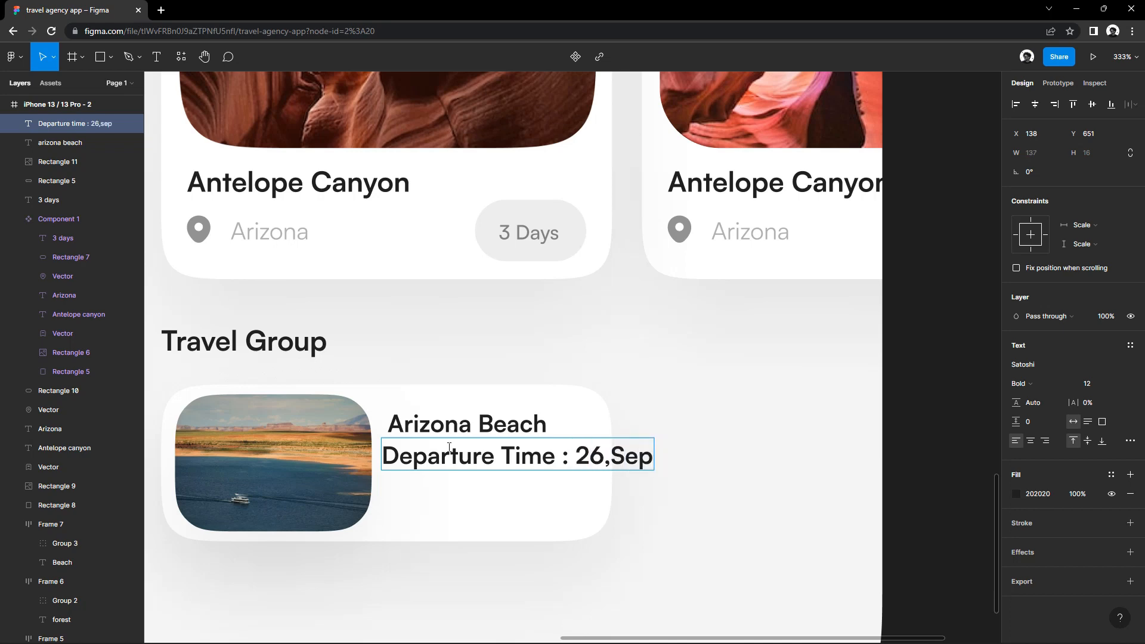
Style the departure time line as Regular weight, size 8, with light gray fill AEAEAE.
click(1021, 383)
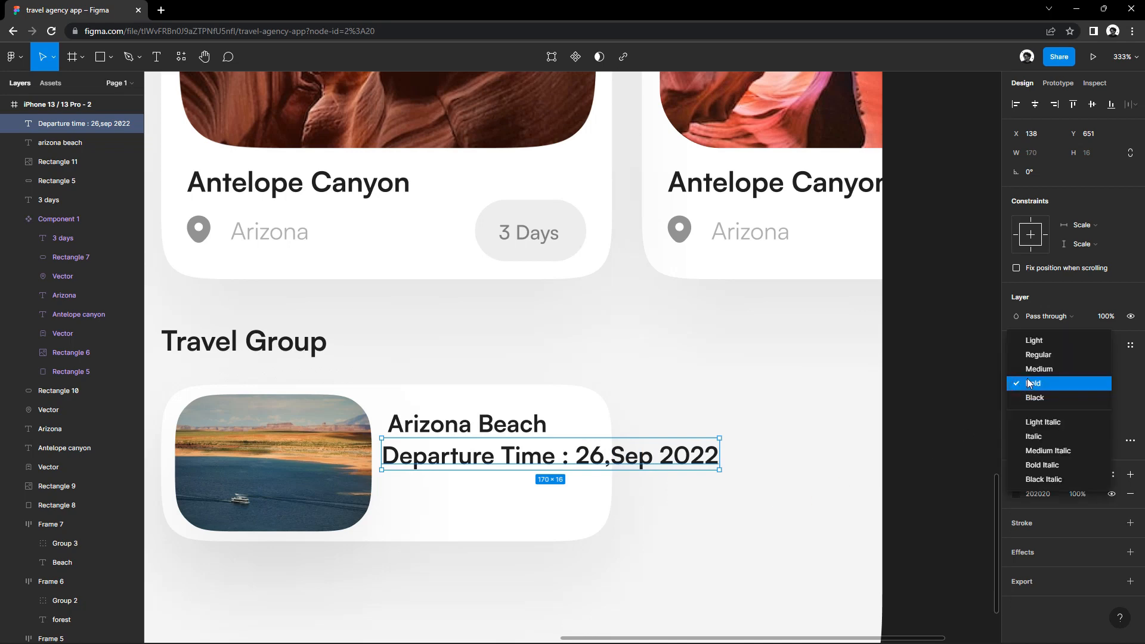
click(1024, 355)
click(1094, 383)
text(8)
key(Return)
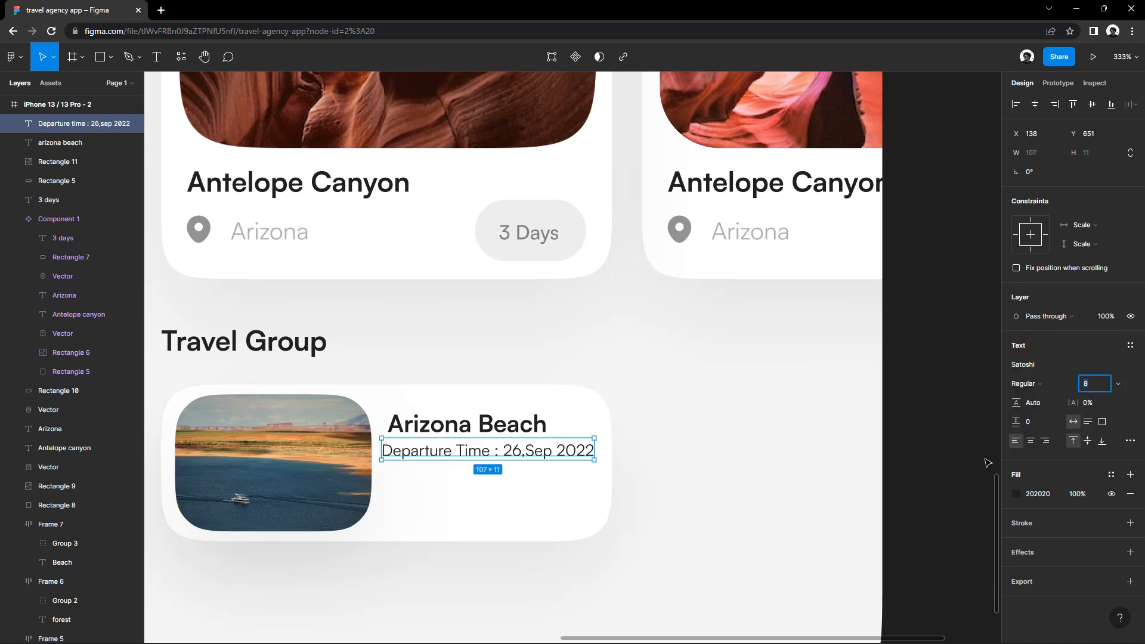
click(1016, 494)
drag(869, 426, 855, 396)
click(993, 331)
Narrow the lake photo to 93 wide and move the title and departure line closer to it, aligned at X 134.
click(366, 448)
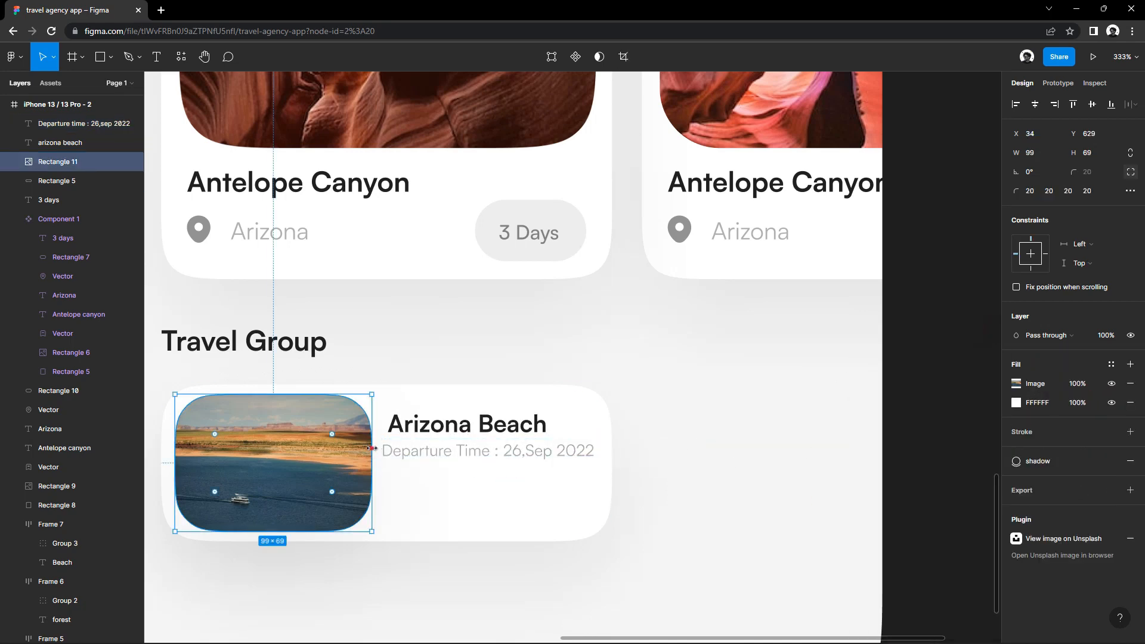
drag(372, 448, 360, 448)
mouse_move(424, 428)
mouse_down()
mouse_move(413, 429)
mouse_move(429, 455)
mouse_move(413, 428)
mouse_up()
click(435, 454)
click(451, 447)
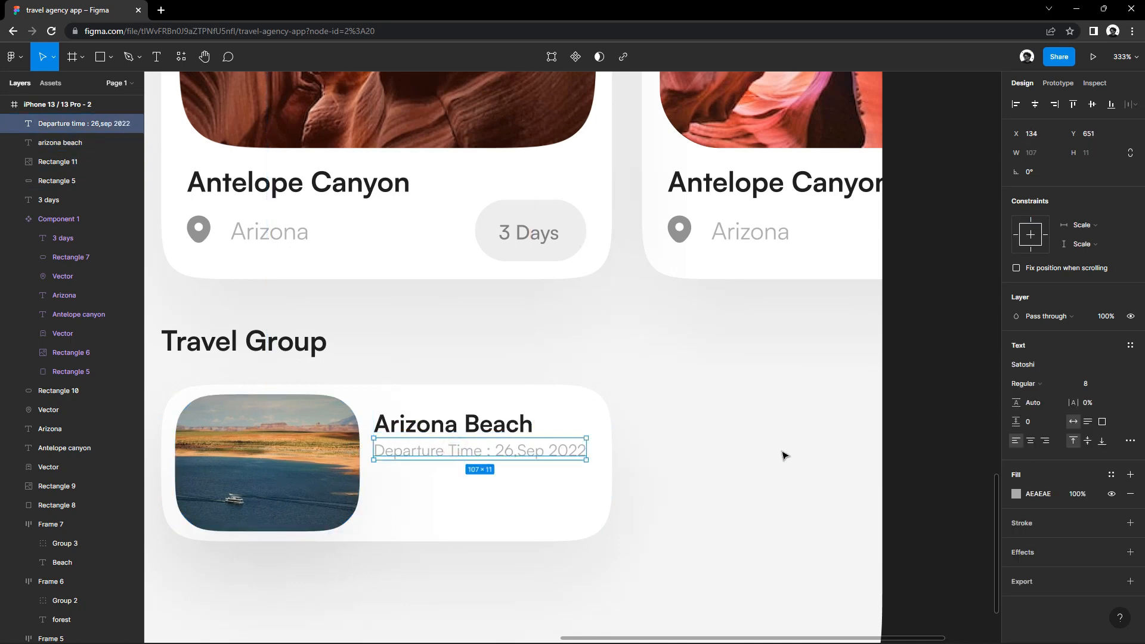
Draw a 22 × 22 circle under the departure line and duplicate it into an overlapping row of five.
click(783, 453)
scroll(546, 468, down, 3)
click(111, 57)
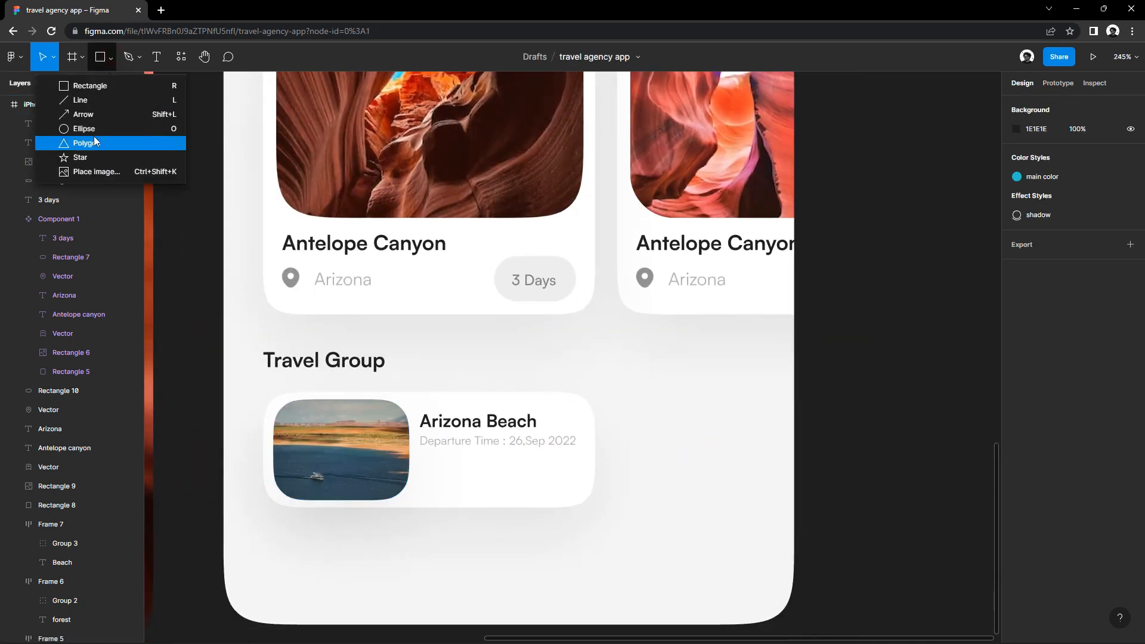
click(119, 125)
mouse_move(422, 455)
mouse_down()
mouse_move(455, 485)
mouse_move(474, 480)
mouse_up()
drag(473, 481, 520, 484)
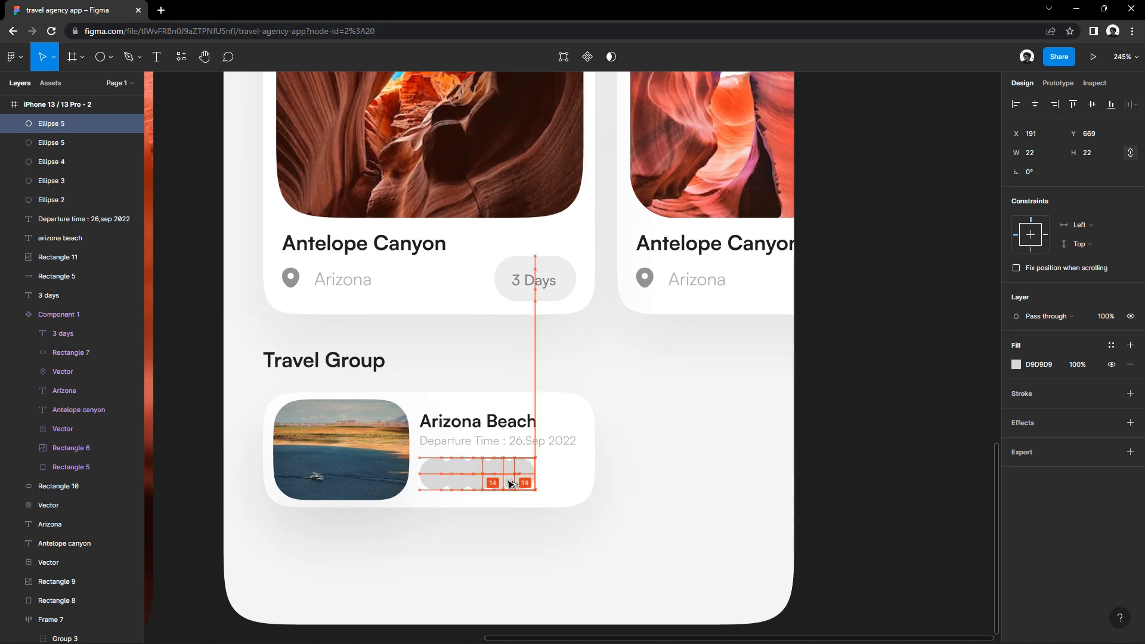
Lock the Travel Group card's background rectangle and even out the spacing of the five circles.
click(456, 477)
click(550, 484)
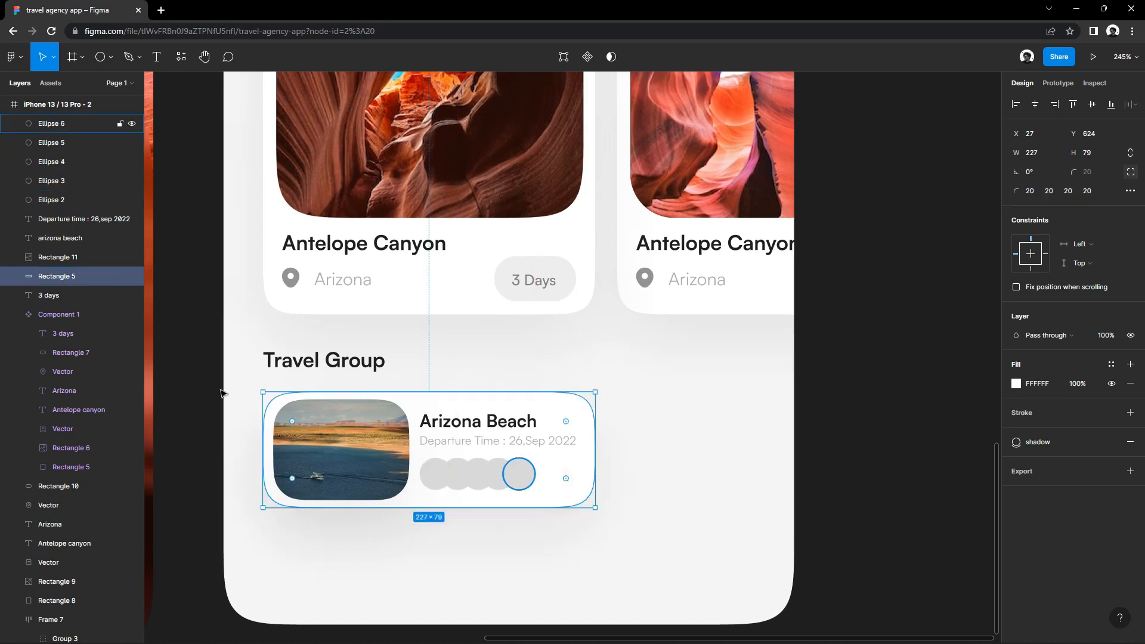
drag(528, 506, 438, 459)
click(506, 538)
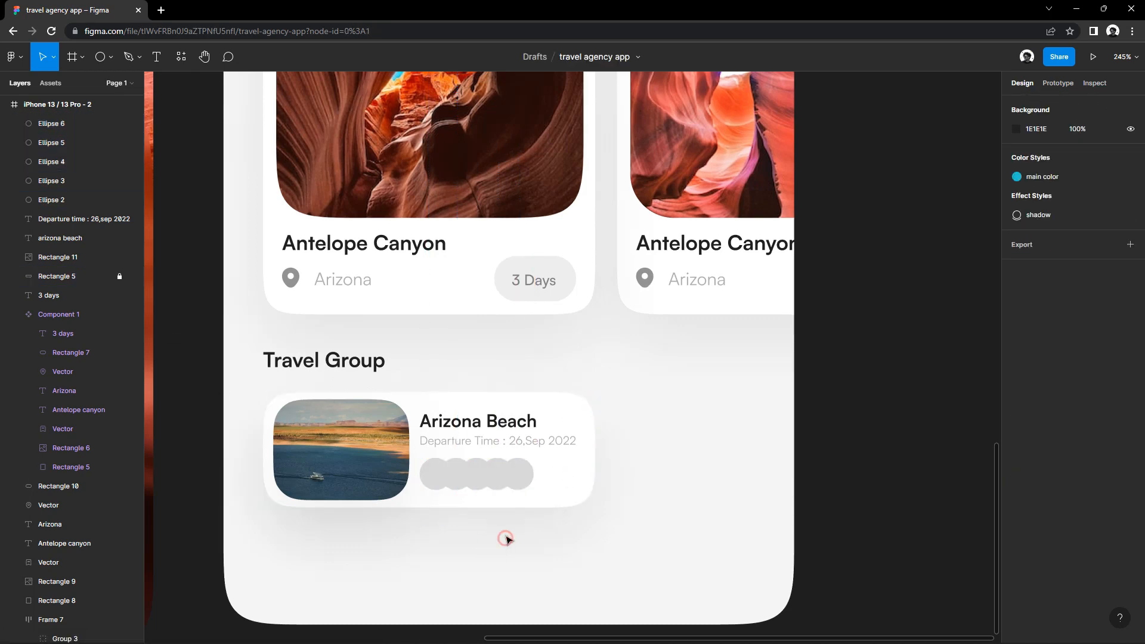
Run the Unsplash plugin on the first circle and fill it with a portrait of the short-haired woman in a patterned blue shirt.
click(526, 484)
right_click(513, 477)
click(435, 475)
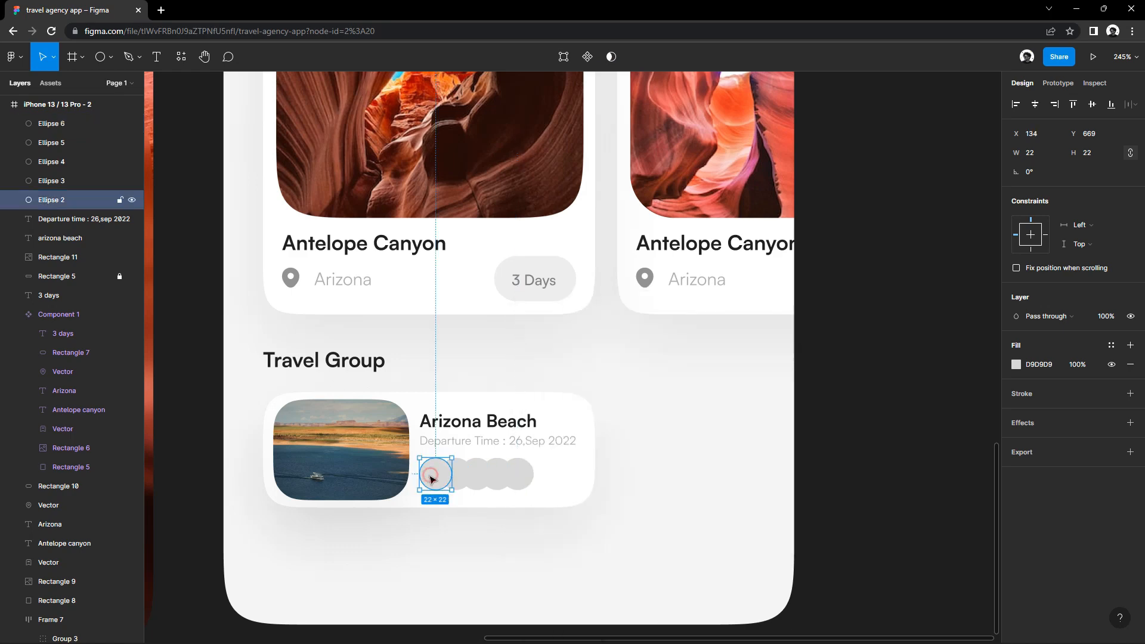
right_click(426, 476)
mouse_move(448, 546)
click(574, 343)
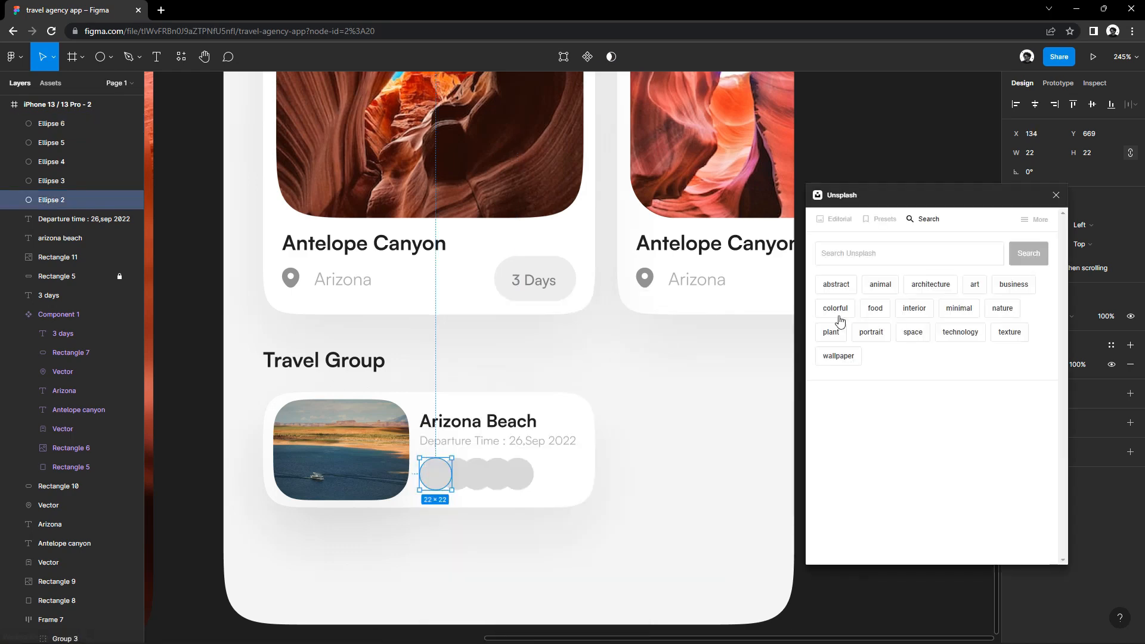
click(924, 339)
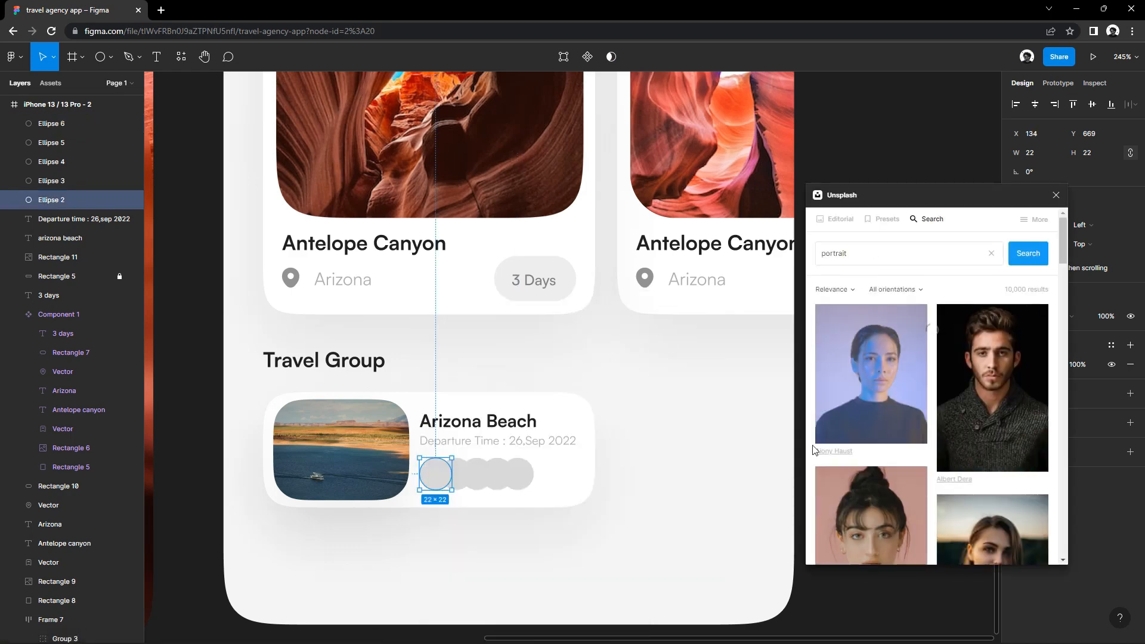
scroll(924, 382, down, 5)
click(955, 442)
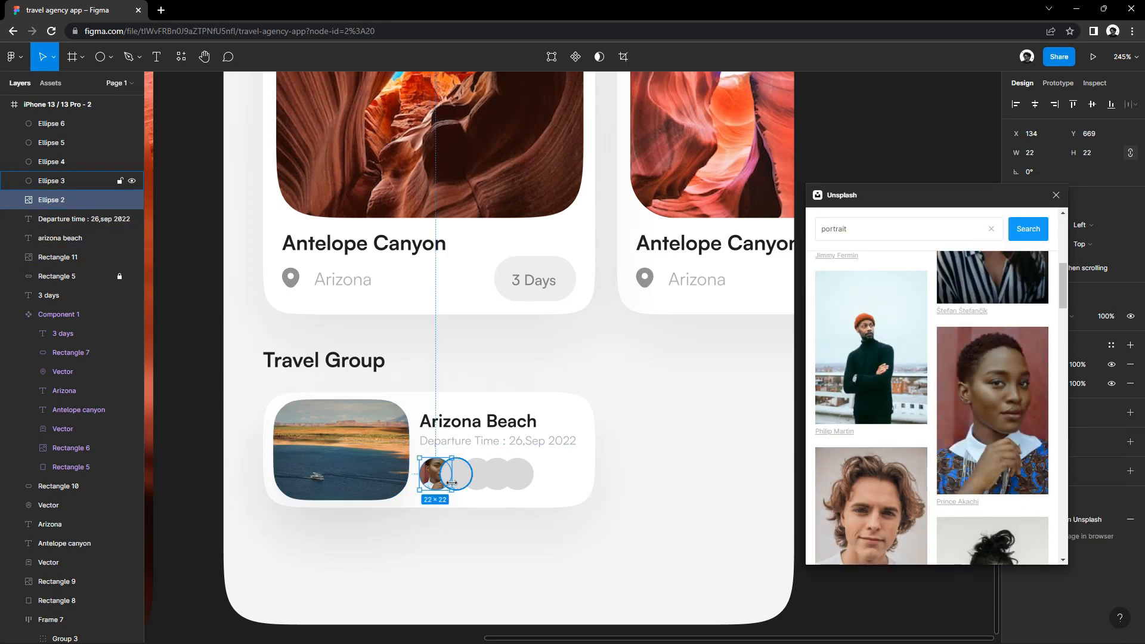
Fill the second circle with the man in a white shirt, the third with the curly-haired man, and the fourth with the red-haired woman.
click(459, 482)
click(916, 510)
click(451, 475)
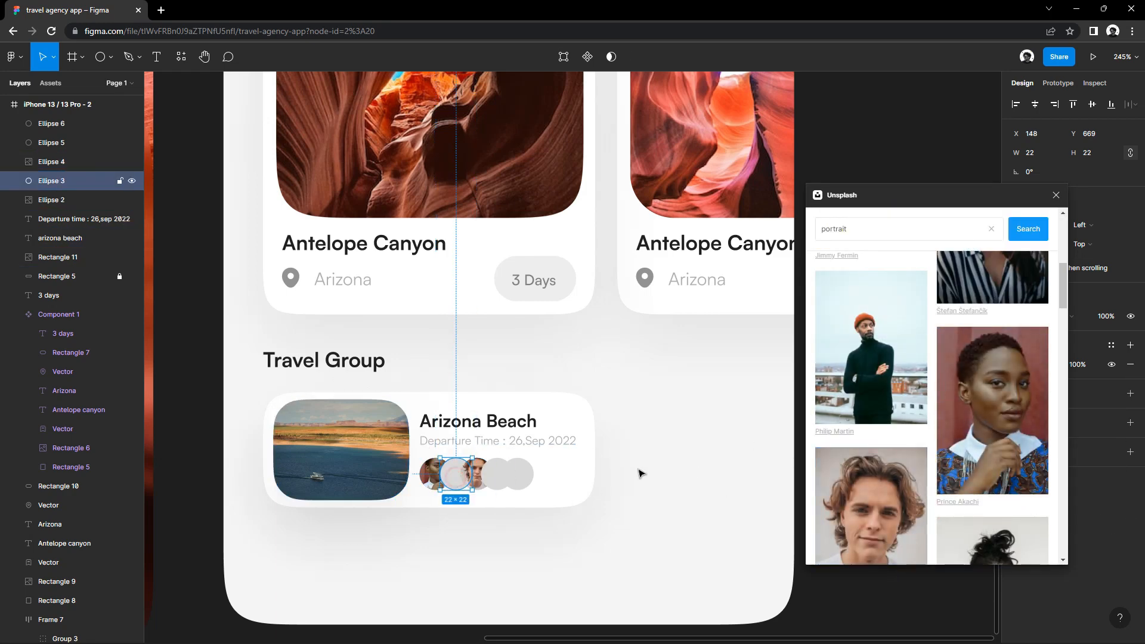
scroll(954, 477, down, 5)
click(978, 477)
click(496, 481)
scroll(883, 412, down, 3)
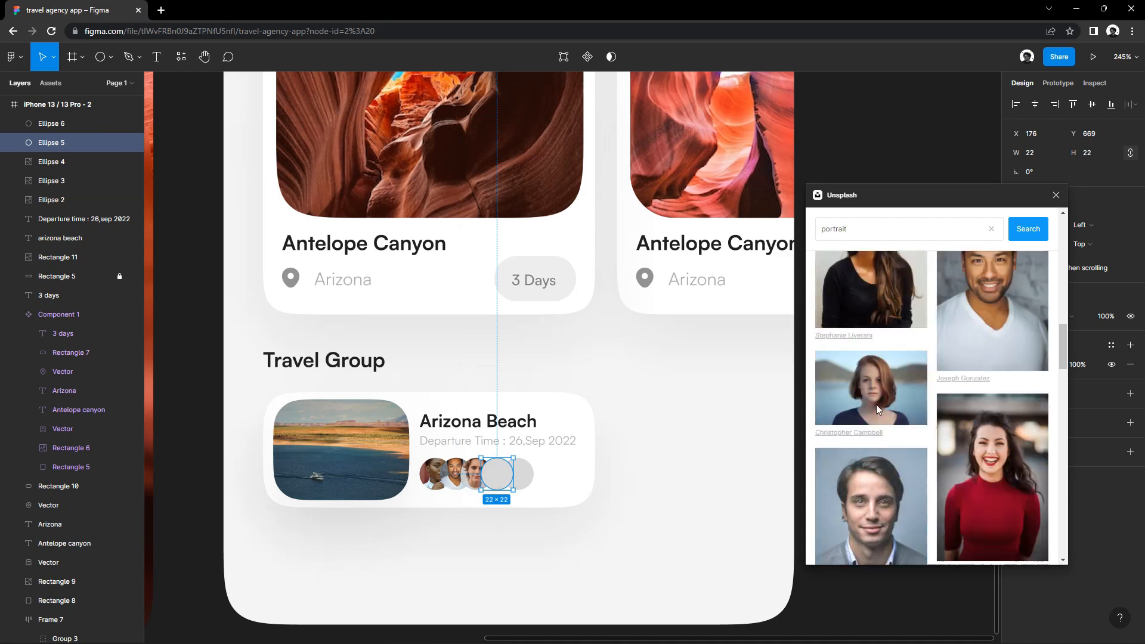
click(881, 407)
Close the Unsplash plugin and apply the "main color" style to the fifth circle.
click(525, 477)
click(1056, 195)
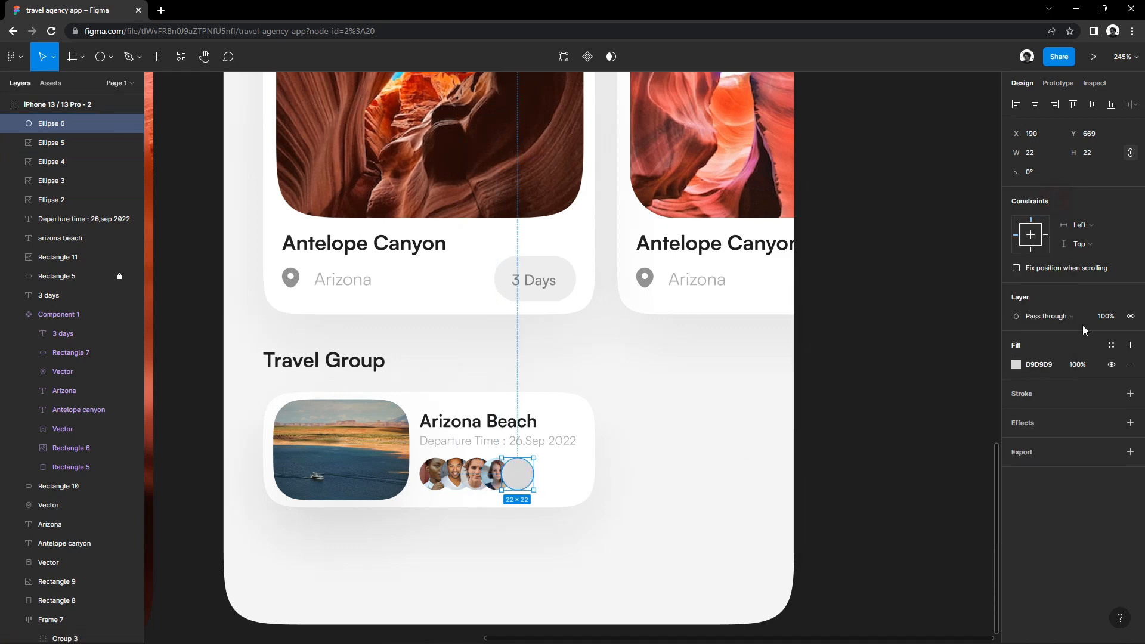
click(1111, 346)
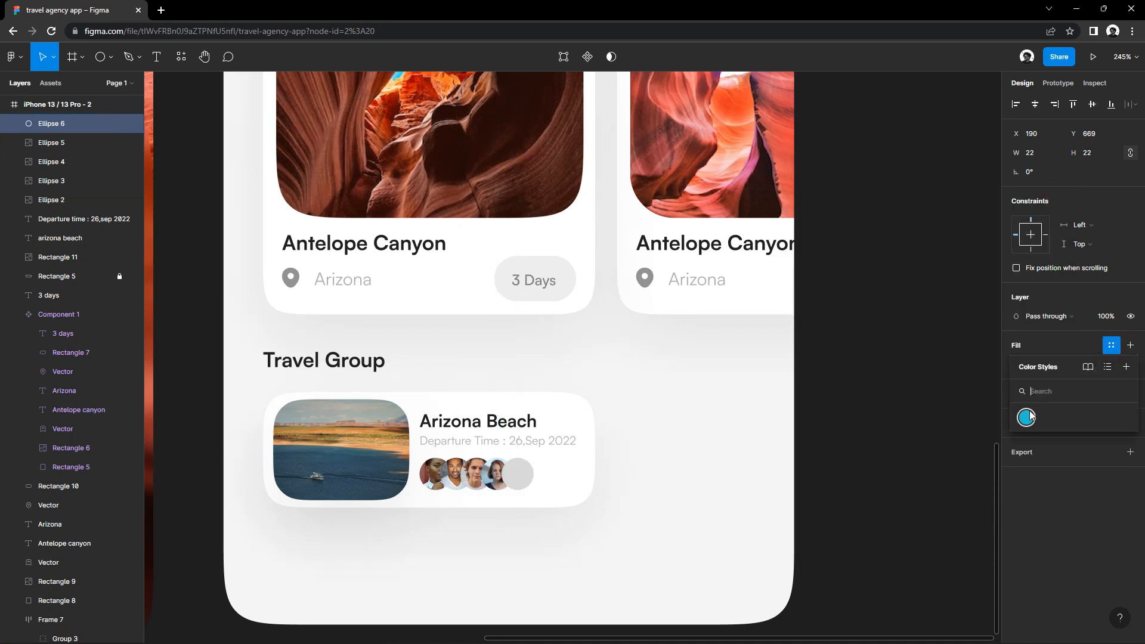
click(736, 455)
Duplicate the departure time line below the card and change the copy's text to "20+".
scroll(448, 485, up, 5)
click(462, 357)
drag(463, 357, 463, 510)
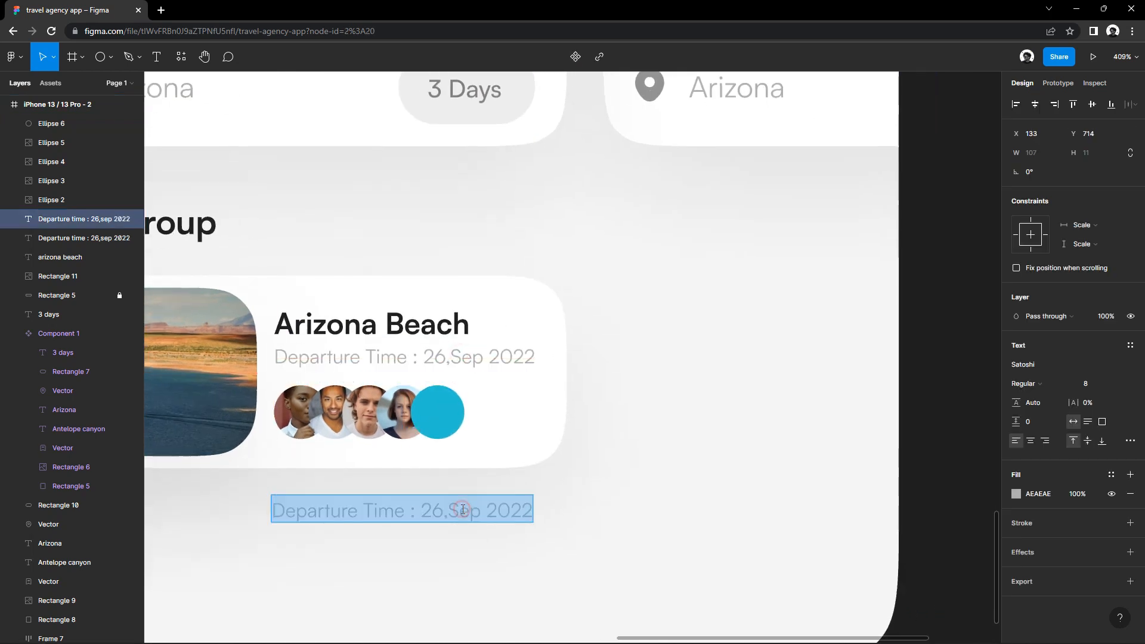
text(@)
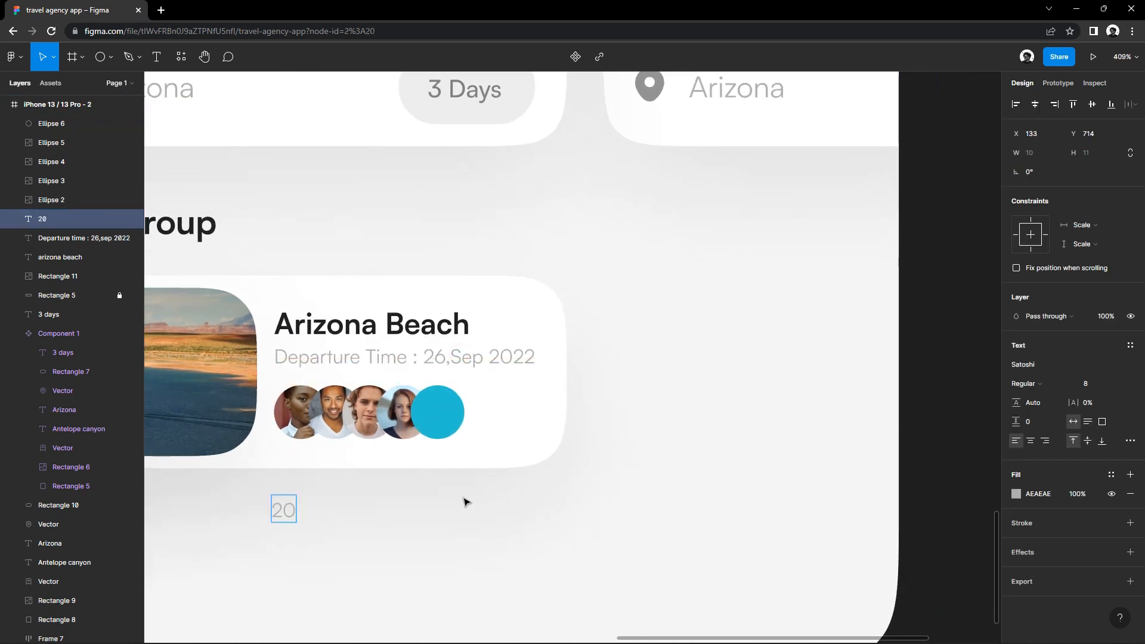
Change the "20+" label's fill to dark gray 2B2B2B.
click(1012, 378)
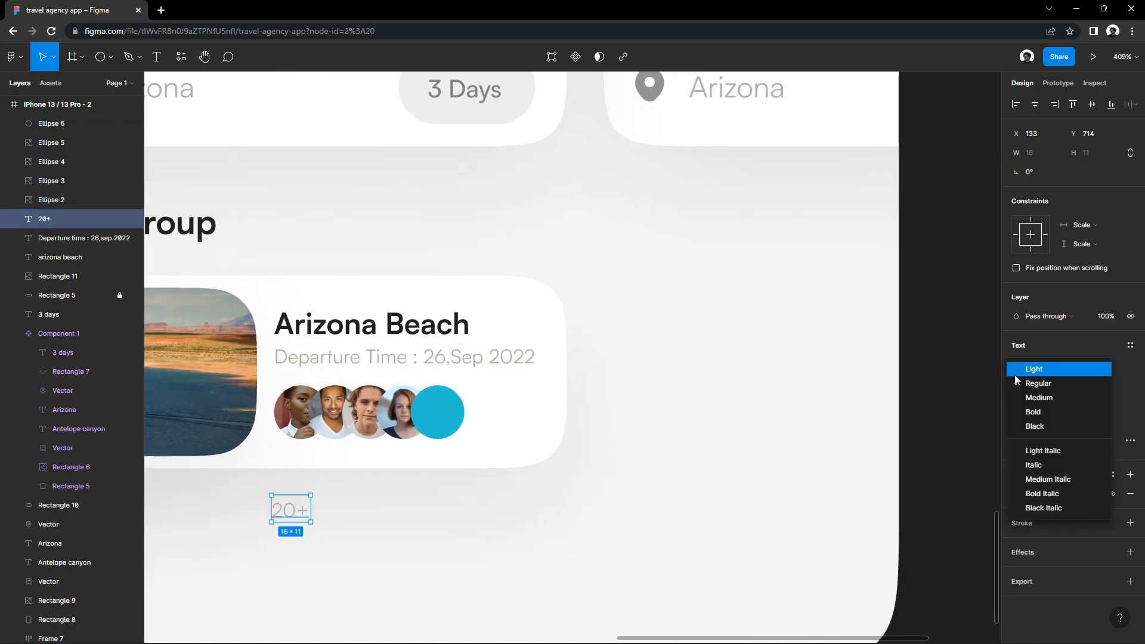
click(1007, 442)
click(1015, 493)
drag(876, 459, 845, 466)
key(Escape)
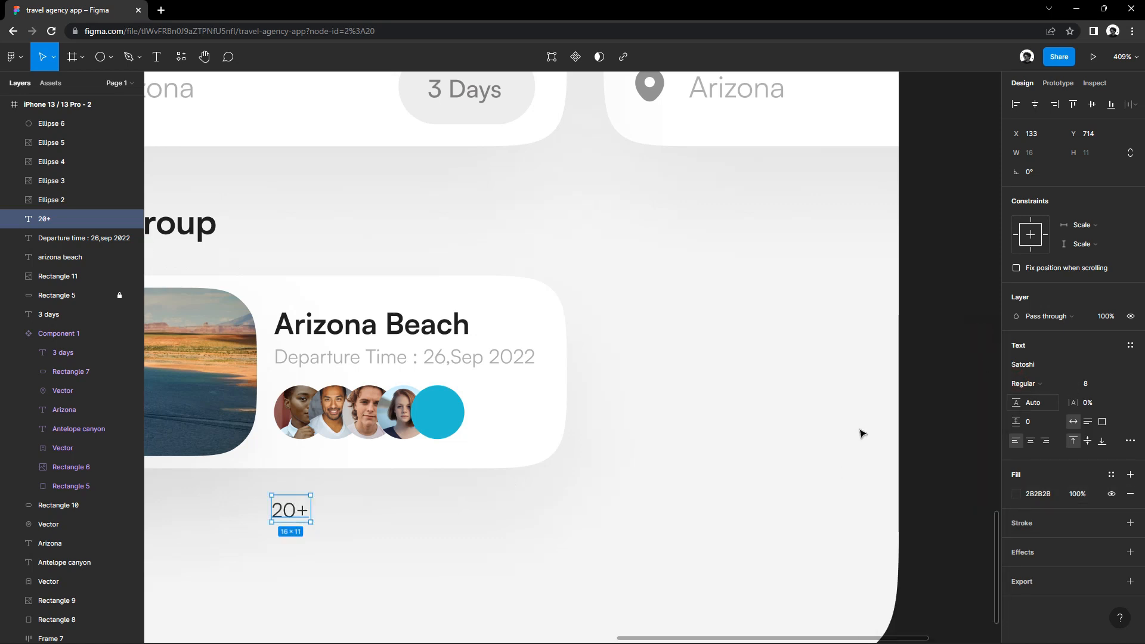
click(861, 432)
Bring the "20+" label to the front, reduce its font size to 6, and center it on the blue circle.
drag(293, 512, 446, 415)
right_click(449, 407)
click(476, 387)
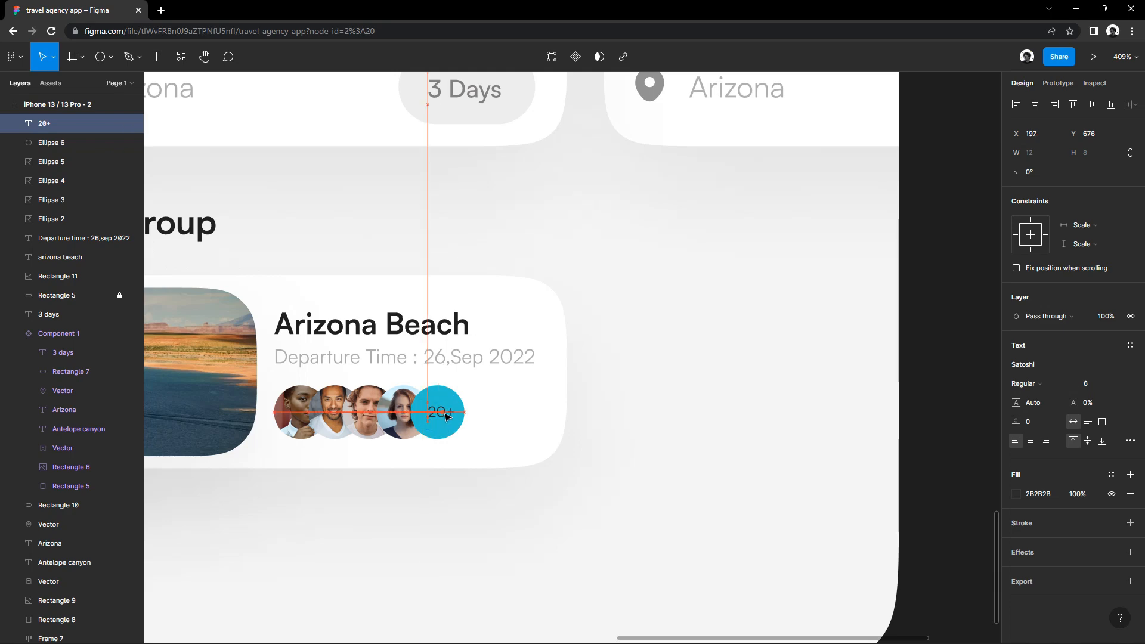
click(539, 425)
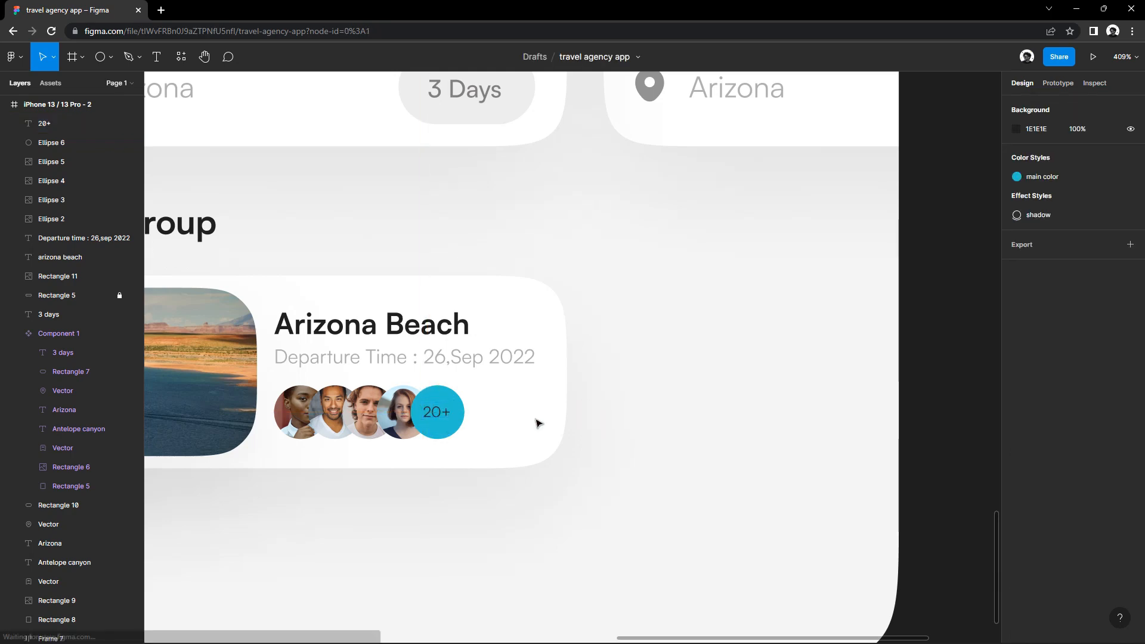
Set the "20+" label's fill to white FFFFFF and inspect its placement on the blue circle.
click(1015, 494)
key(Escape)
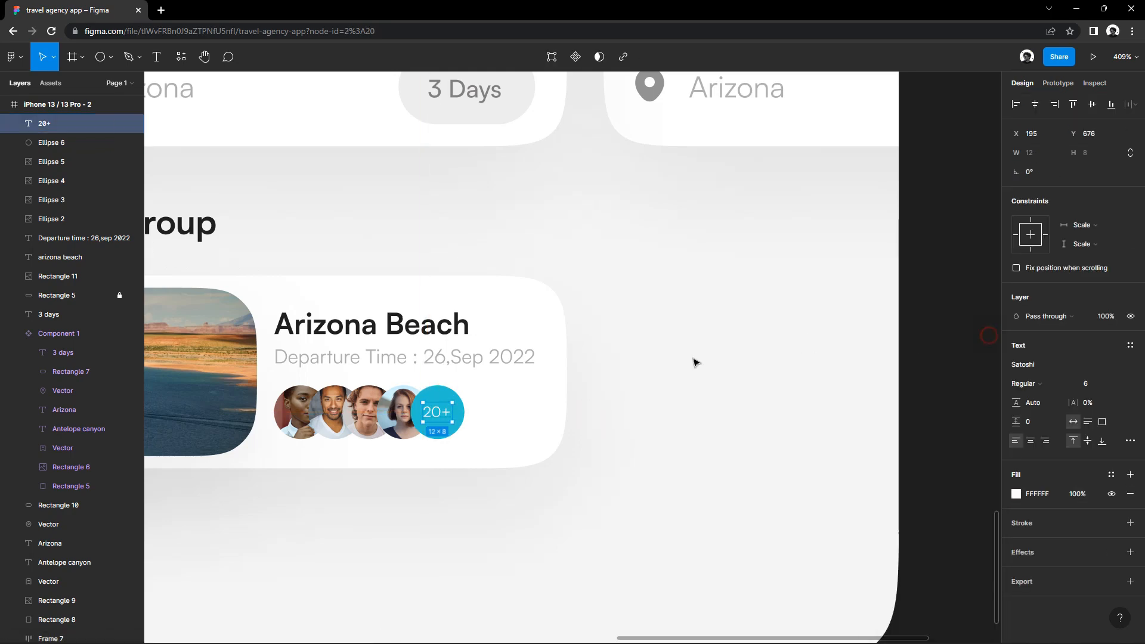
scroll(518, 411, up, 8)
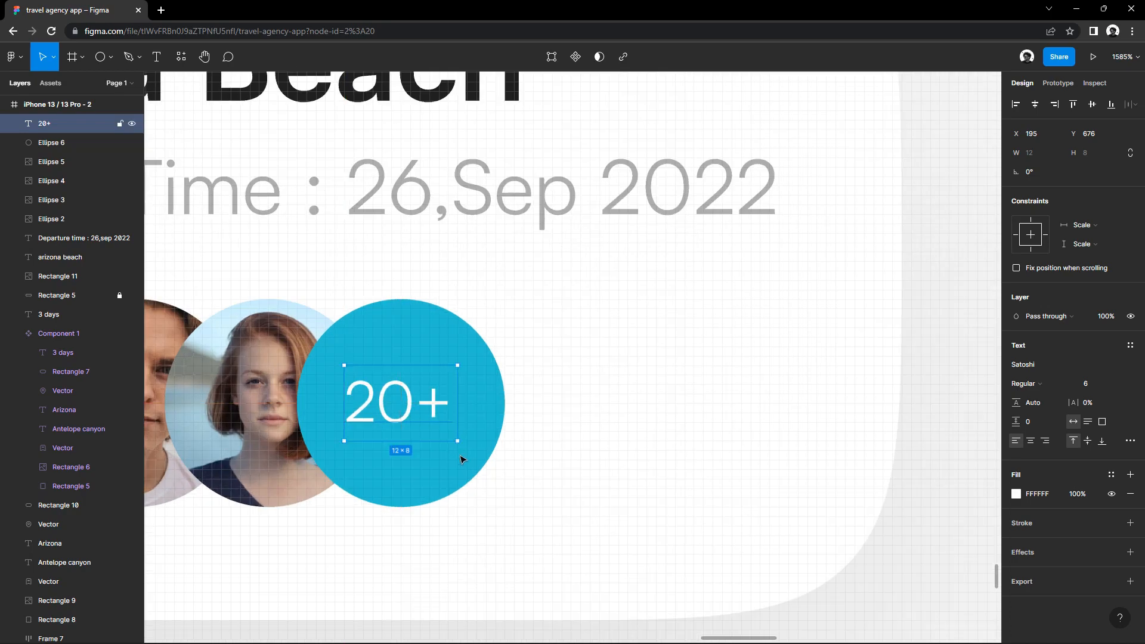
scroll(464, 460, down, 3)
click(514, 523)
scroll(517, 525, down, 1)
drag(517, 525, 464, 507)
click(742, 486)
scroll(668, 493, down, 1)
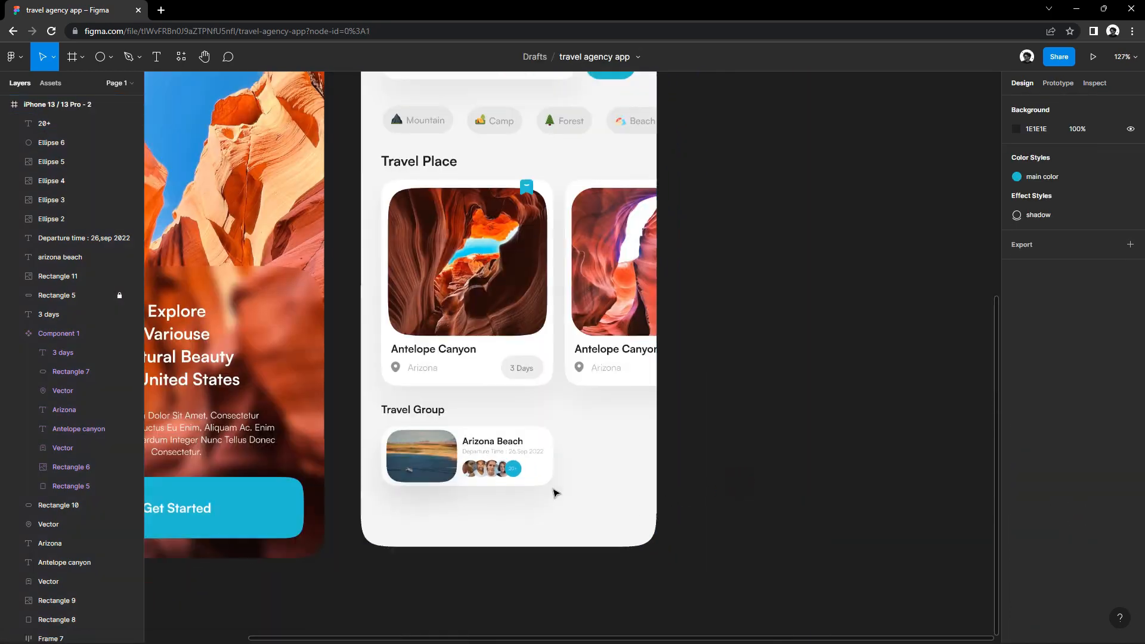
Unlock the Travel Group card's background and duplicate the entire card beside the original with a gap of 15.
drag(569, 485, 383, 431)
click(74, 297)
click(120, 295)
drag(574, 493, 596, 452)
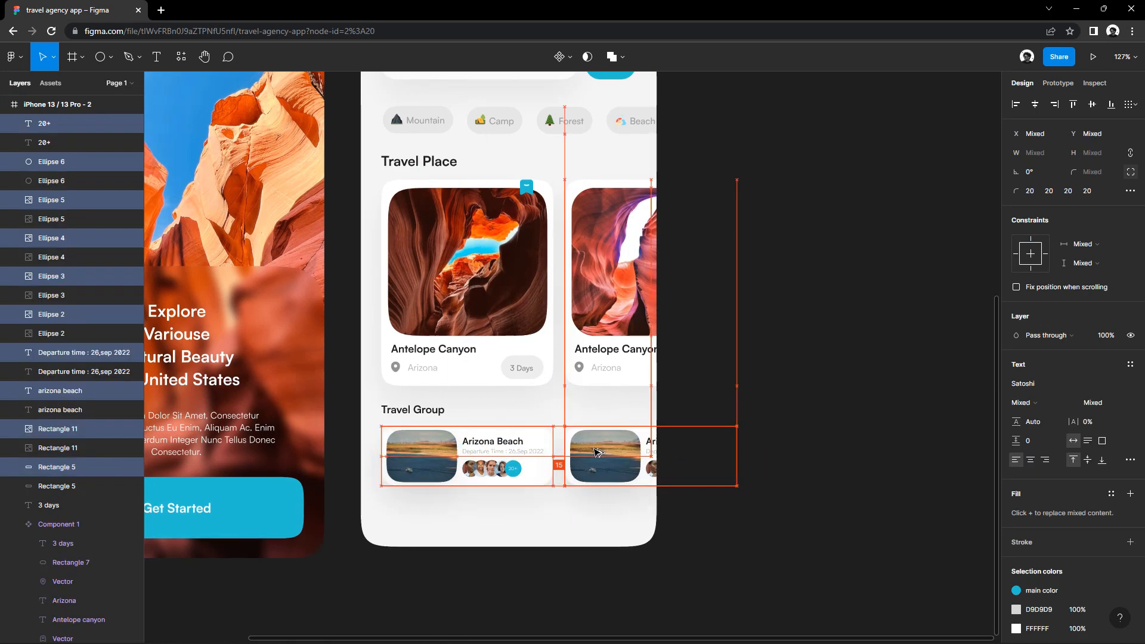
Search Unsplash for "arizona", fill the duplicated card's photo with the desert butte image, and close the plugin.
click(596, 451)
right_click(596, 451)
mouse_move(614, 534)
click(756, 344)
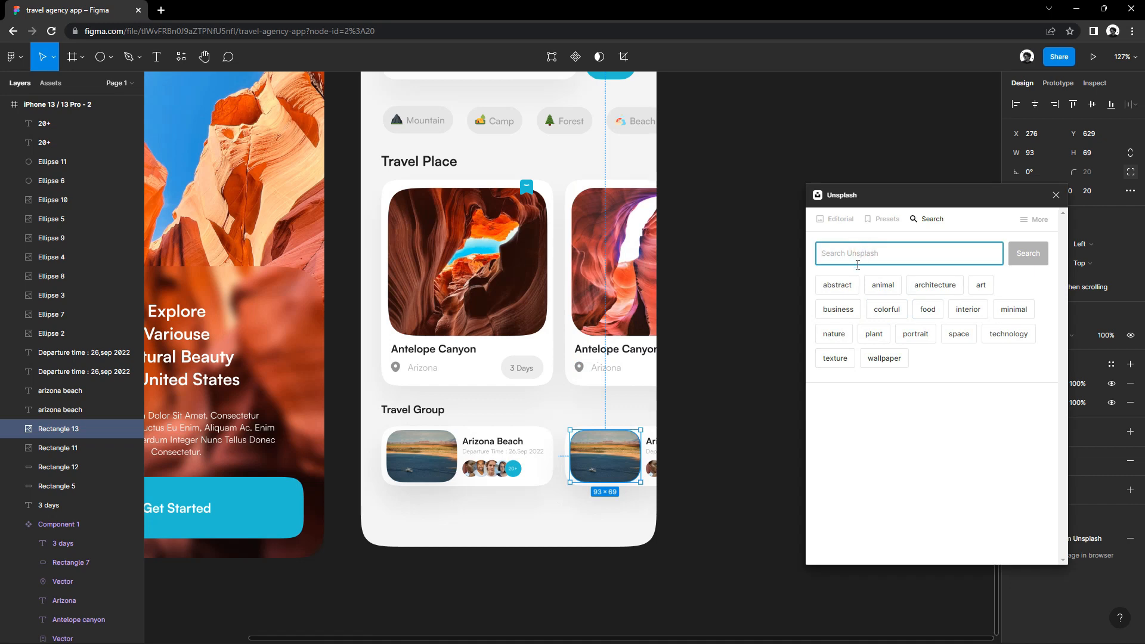
text(arizon)
key(Return)
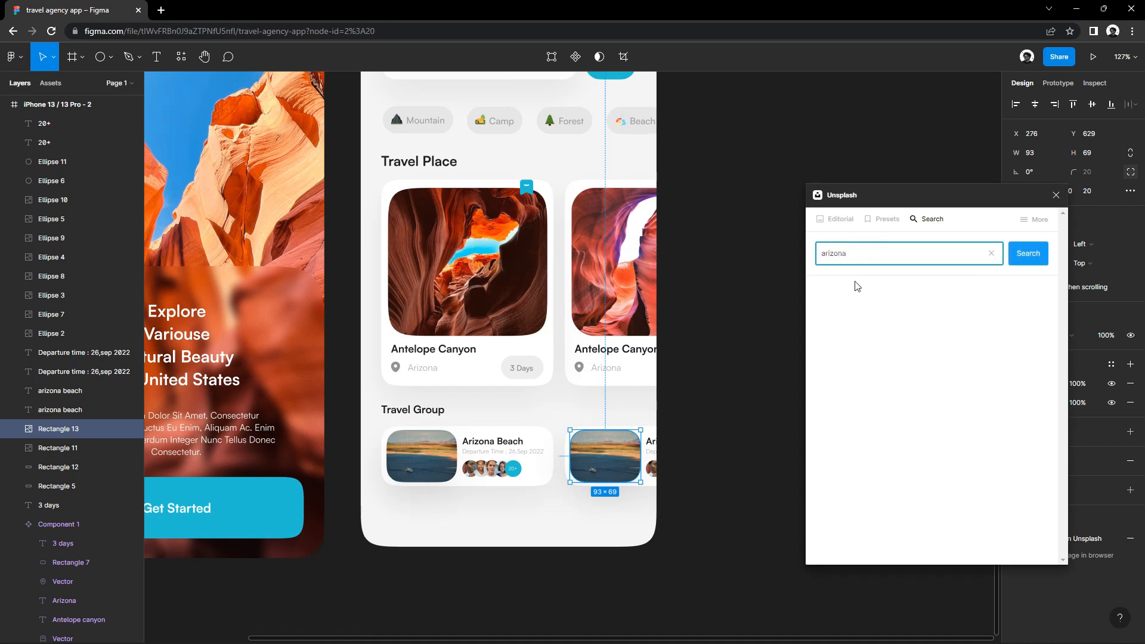
click(878, 365)
click(755, 384)
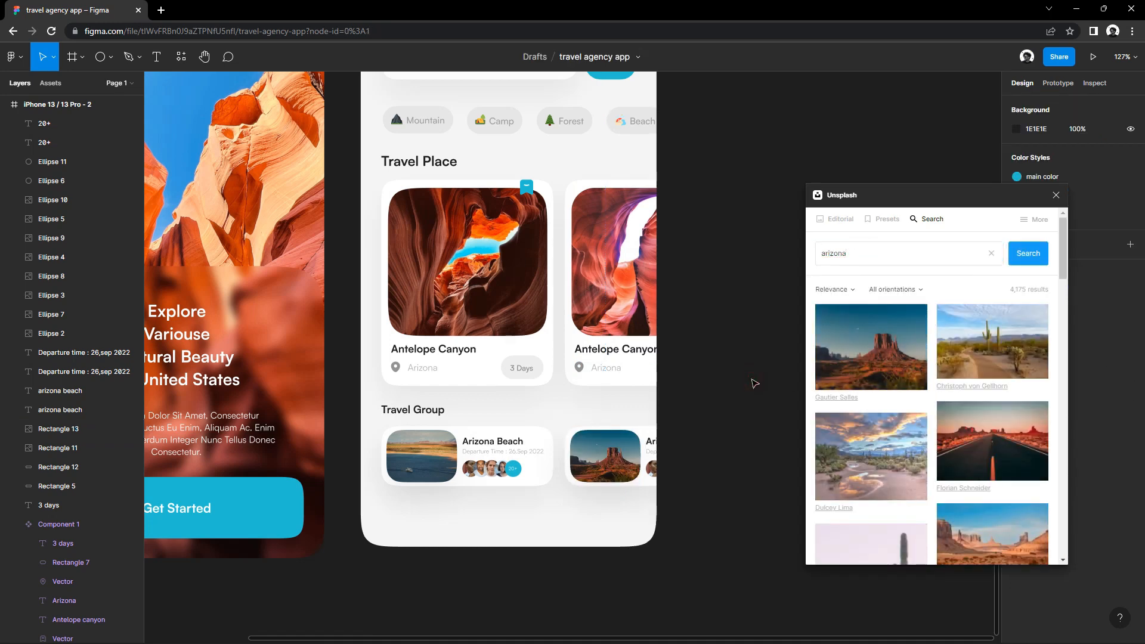
click(1057, 196)
Delete the unused location, beach umbrella and setting-4 1 icon frames from the canvas above the screens.
scroll(483, 532, down, 3)
drag(647, 506, 399, 233)
scroll(421, 160, up, 3)
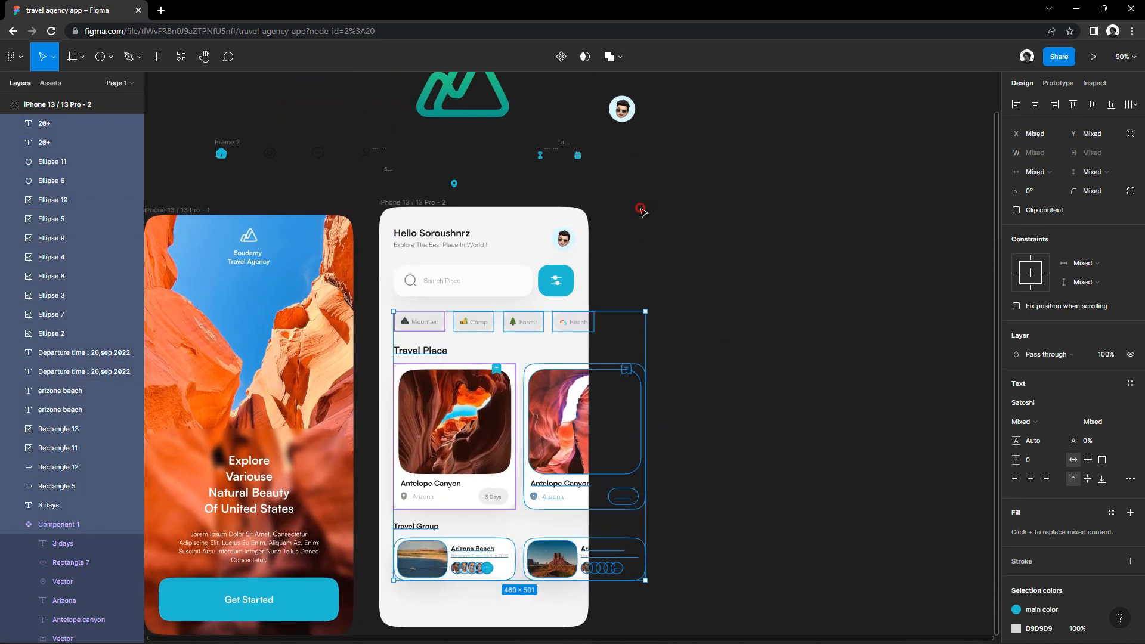
click(422, 160)
drag(410, 153, 191, 150)
click(415, 158)
click(387, 157)
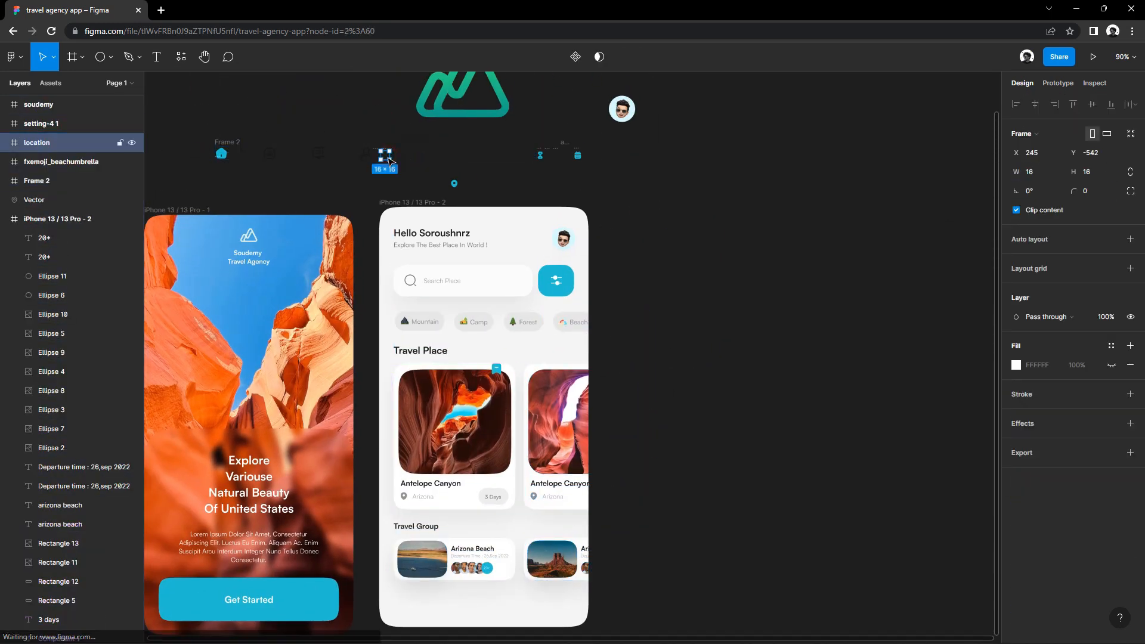
ctrl+scroll(381, 158, up, 5)
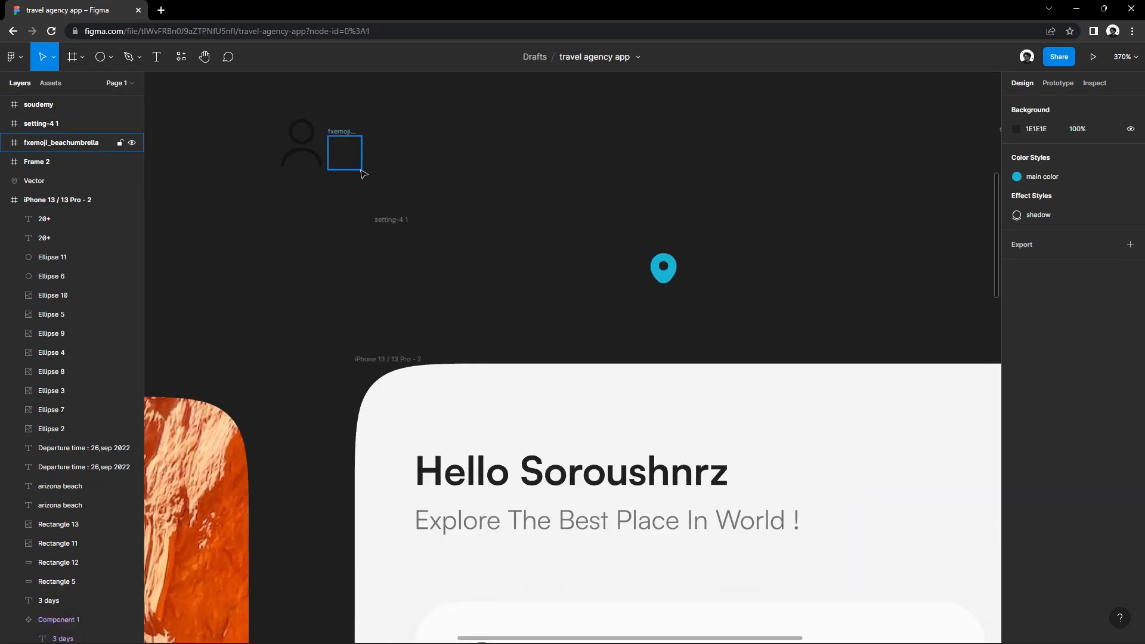
click(357, 165)
key(Delete)
click(386, 244)
key(Delete)
Group the row of navigation icons lying above the first screen.
ctrl+scroll(394, 244, down, 5)
drag(396, 243, 556, 235)
drag(562, 227, 304, 192)
click(447, 243)
drag(516, 230, 416, 201)
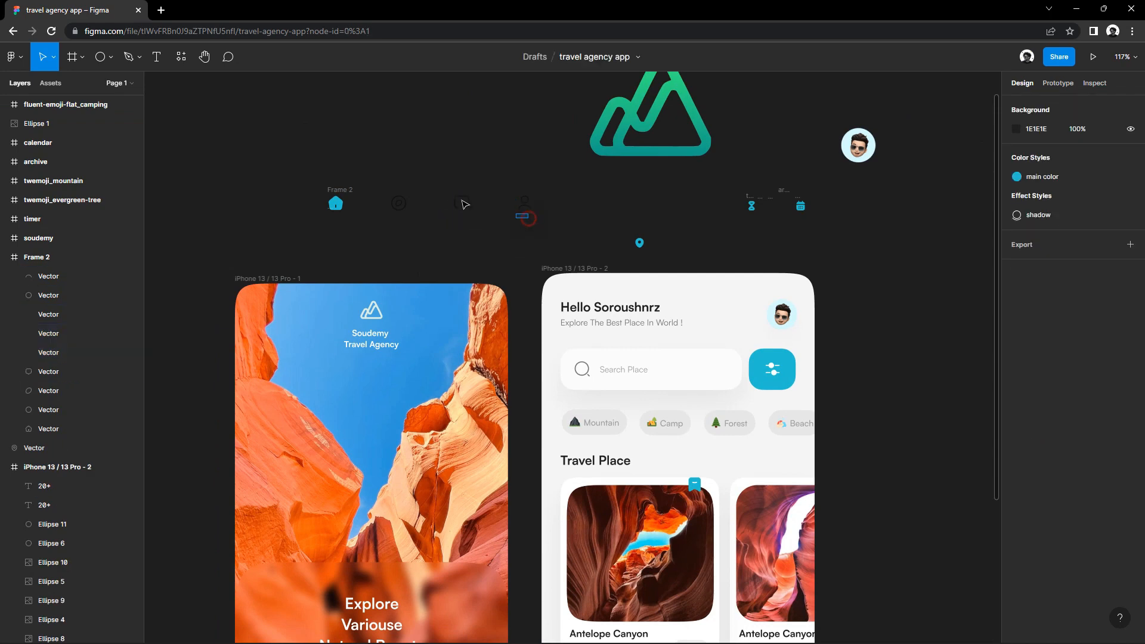
drag(528, 218, 302, 198)
right_click(410, 206)
click(417, 331)
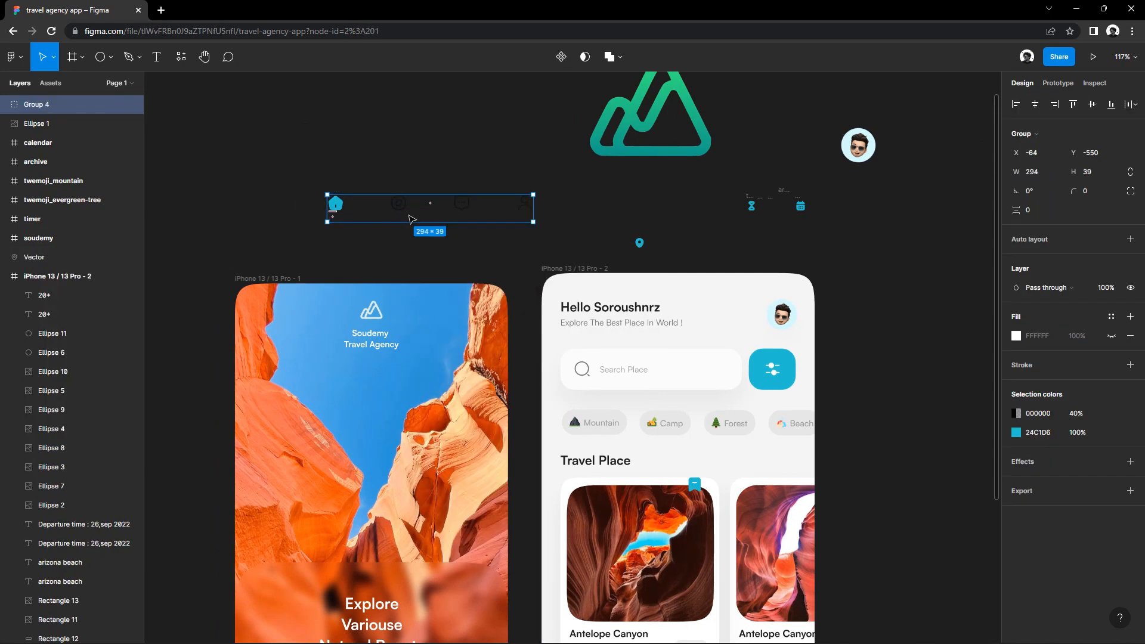
Place a copy of the navigation icon group at the foot of the second screen and delete the stray element below its home icon.
alt+drag(417, 209, 664, 562)
scroll(664, 563, up, 2)
scroll(442, 200, up, 1)
scroll(401, 105, down, 4)
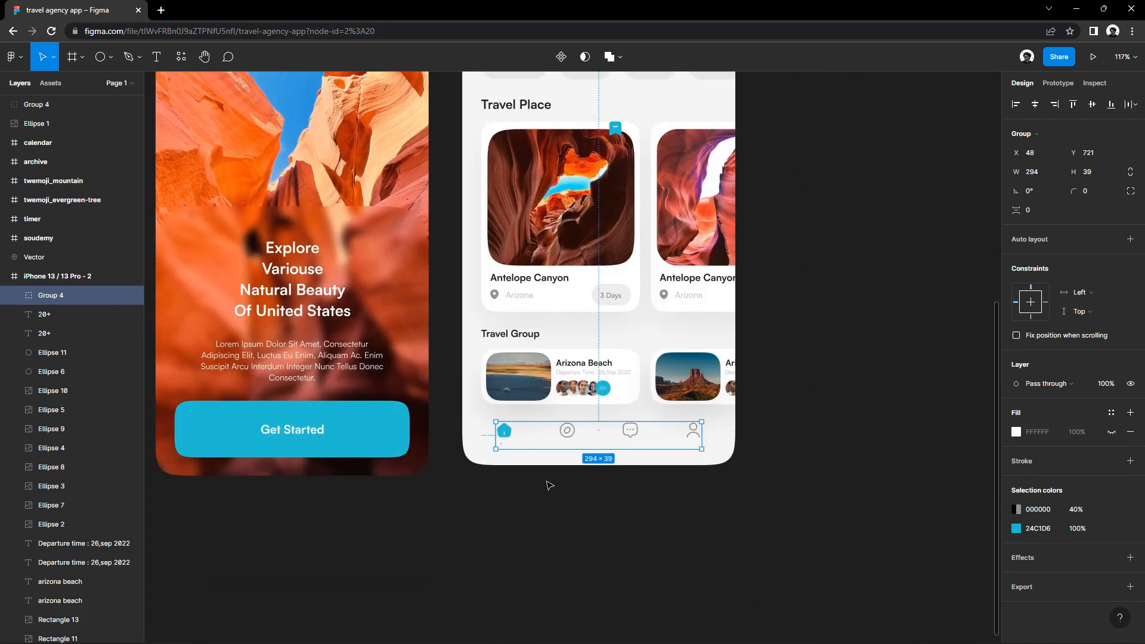
scroll(547, 485, up, 5)
click(547, 484)
double_click(461, 413)
key(Delete)
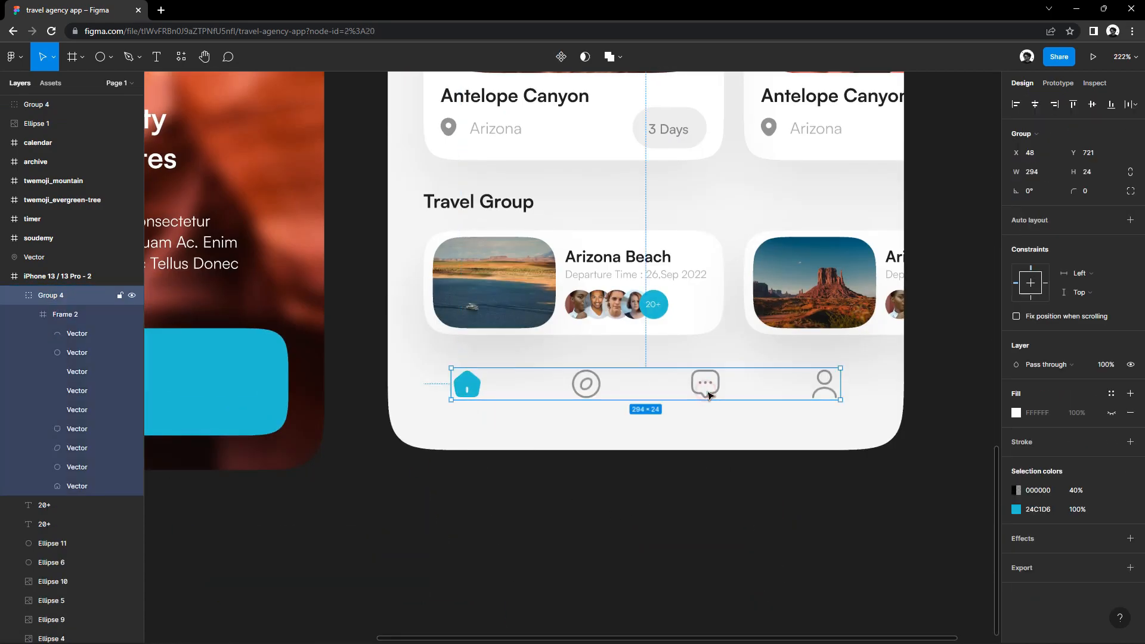
Nudge the navigation icon group down to Y 725 on the second screen.
key(Right)
key(Right)
key(Right)
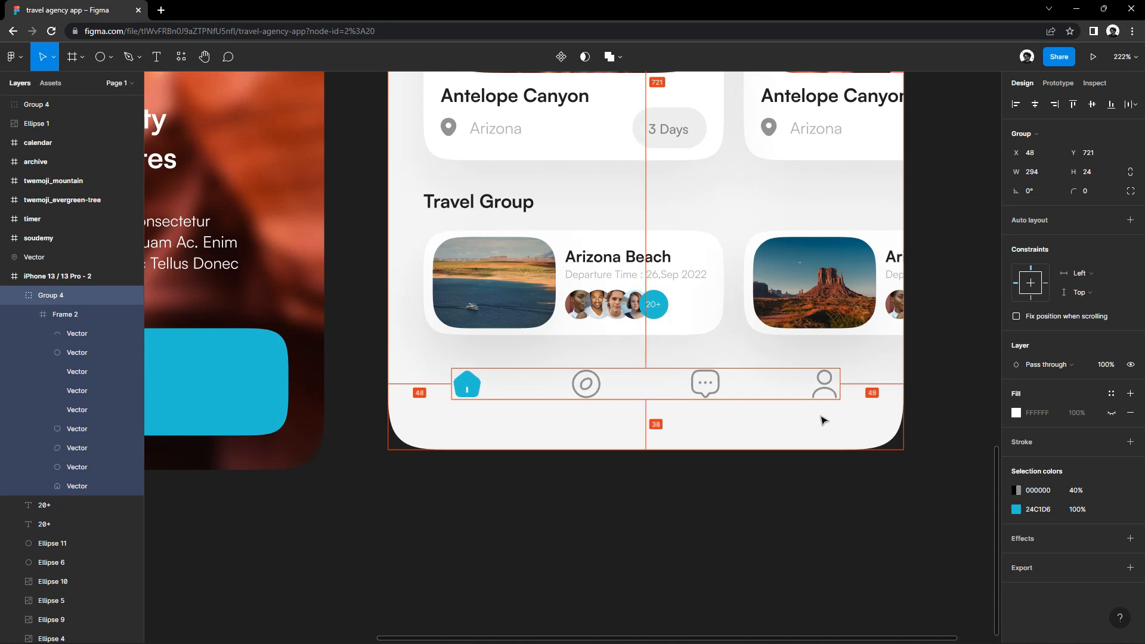
key(Down)
key(Down)
key(Down)
key(Down)
Draw a 6 × 6 circle beneath the home icon and fill it with the main color style.
click(111, 56)
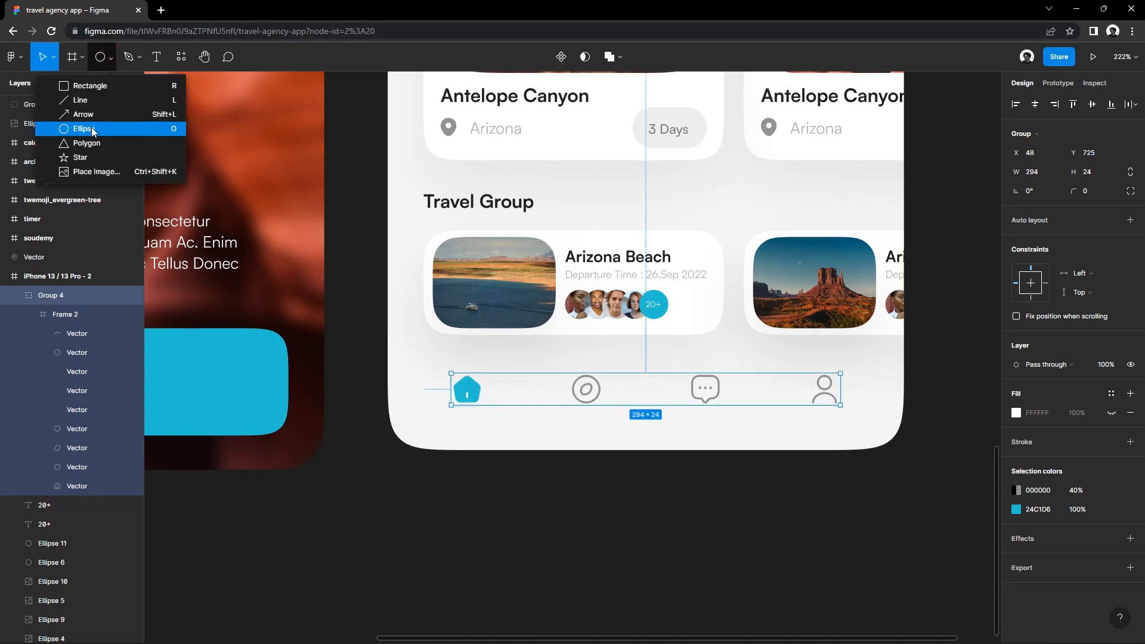
click(92, 129)
drag(464, 418, 469, 424)
right_click(671, 398)
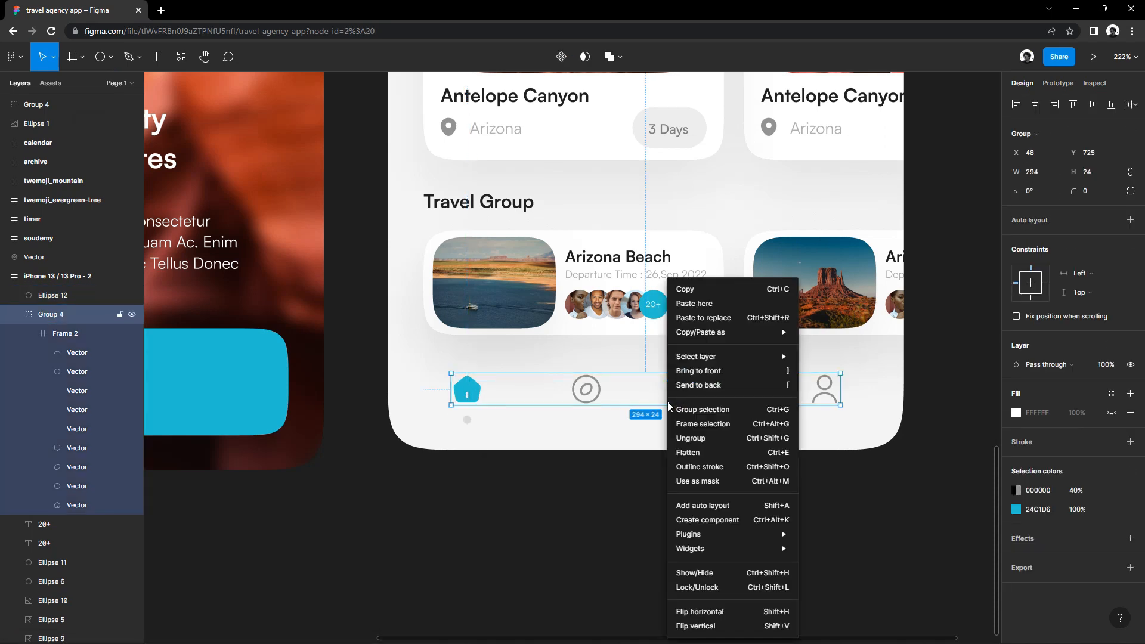
click(619, 529)
click(467, 420)
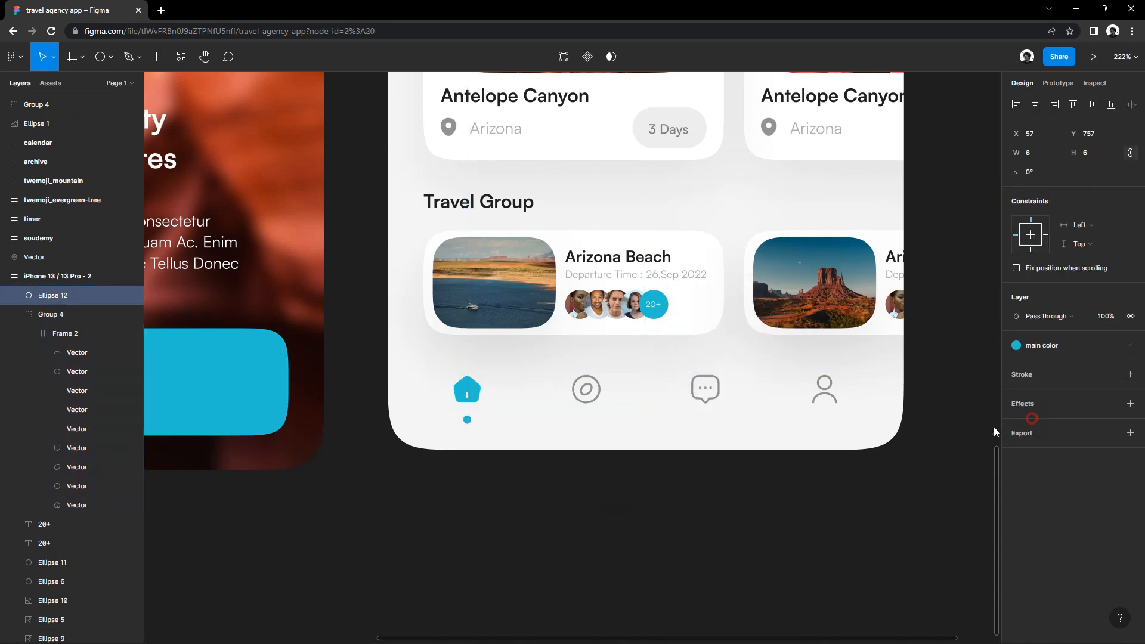
Reduce the blue dot to 5 × 5 and align it beneath the home icon at X 57, Y 757.
scroll(465, 424, up, 5)
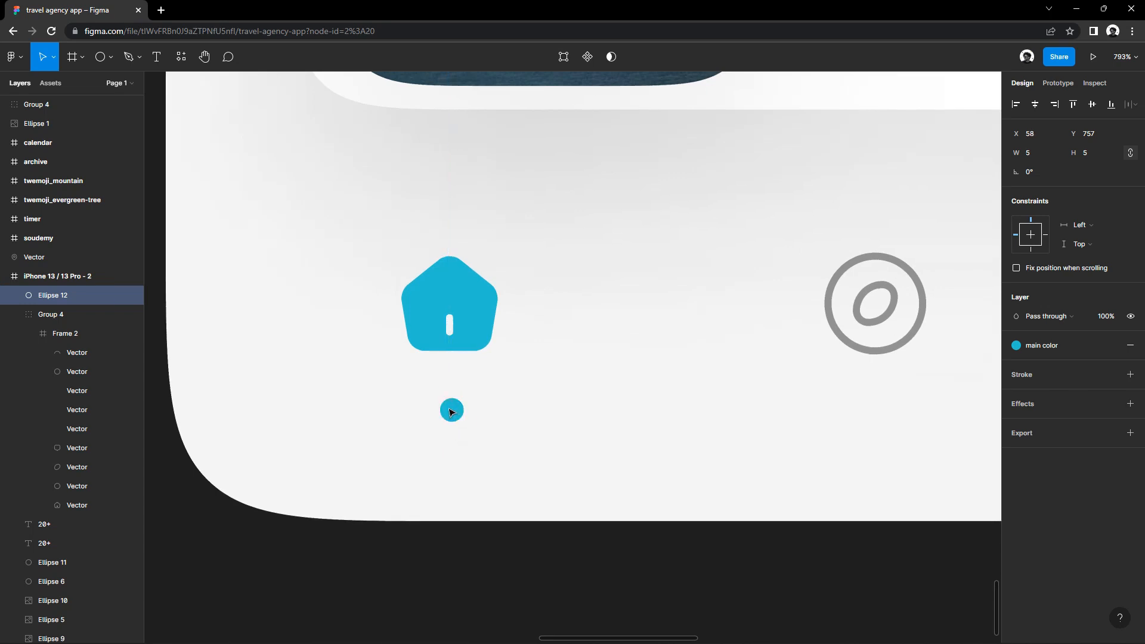
click(476, 460)
mouse_move(457, 412)
mouse_down()
mouse_move(448, 406)
mouse_move(447, 415)
mouse_up()
click(468, 444)
click(481, 460)
click(471, 448)
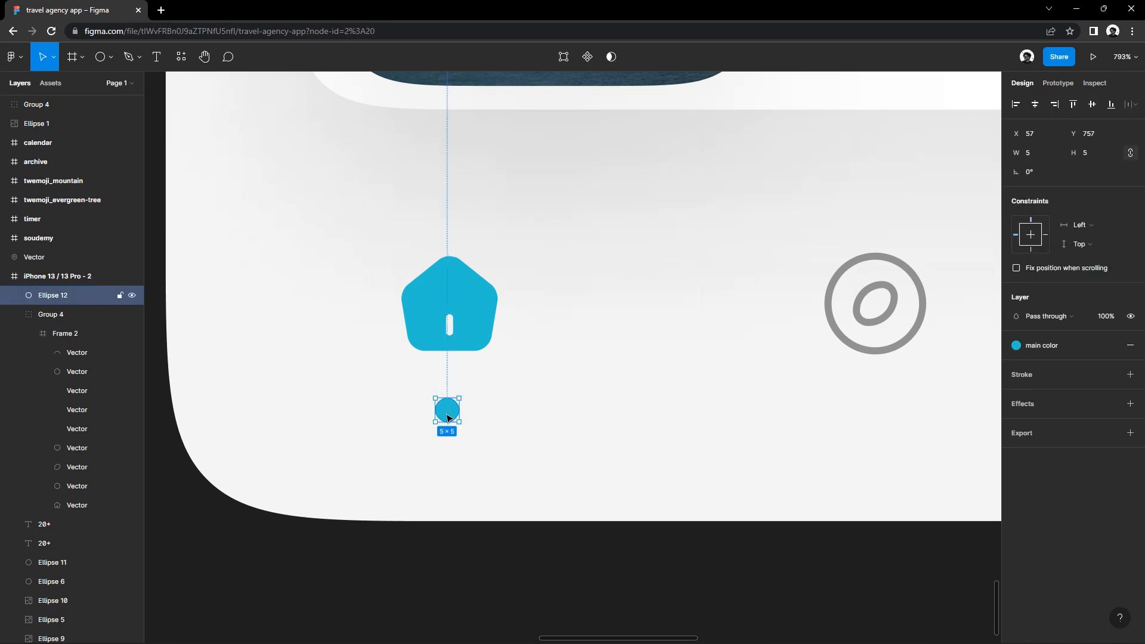
click(445, 447)
click(447, 409)
click(501, 447)
scroll(501, 448, down, 5)
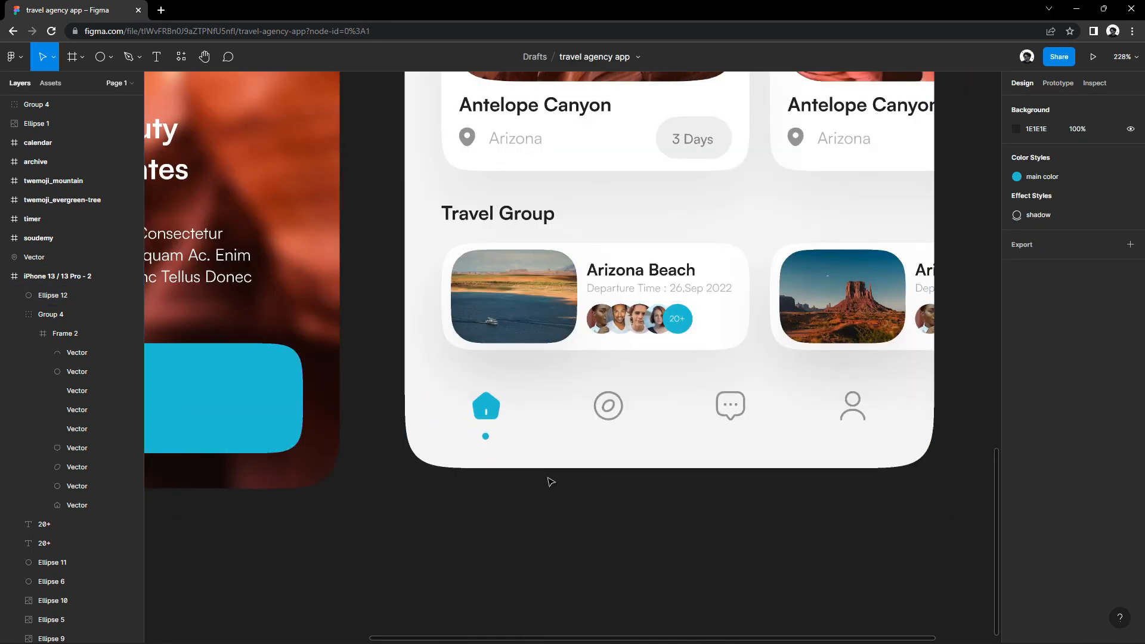
Frame the navigation icons together with the blue dot, convert the frame to a component, and check it among the local components.
drag(551, 482, 489, 508)
click(718, 463)
click(781, 441)
drag(830, 474, 419, 424)
right_click(445, 432)
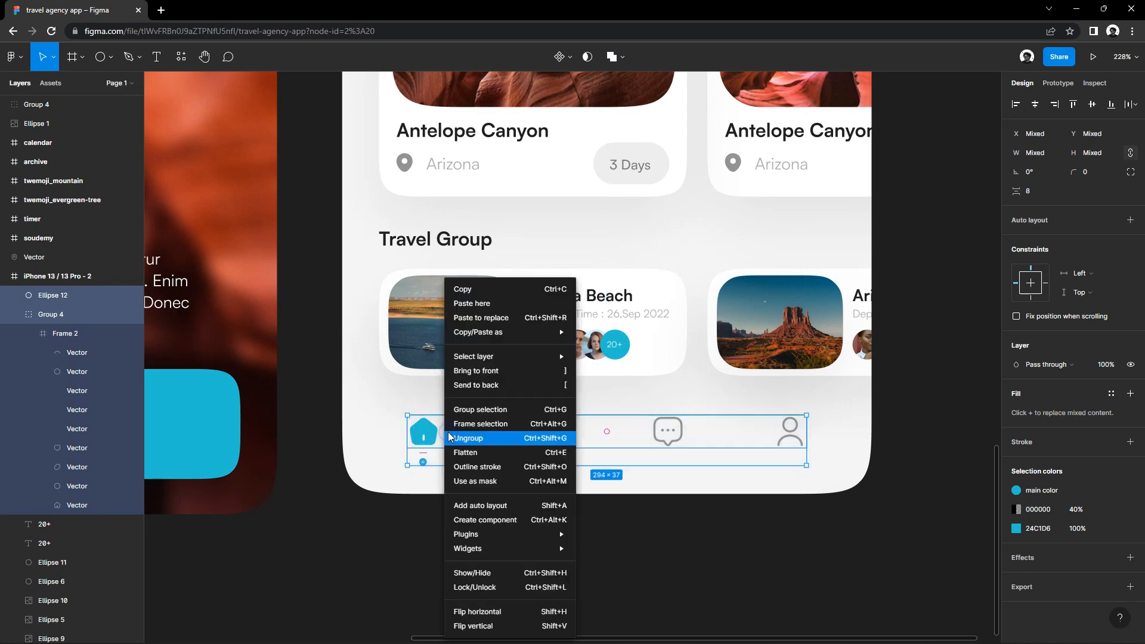
click(477, 423)
right_click(486, 424)
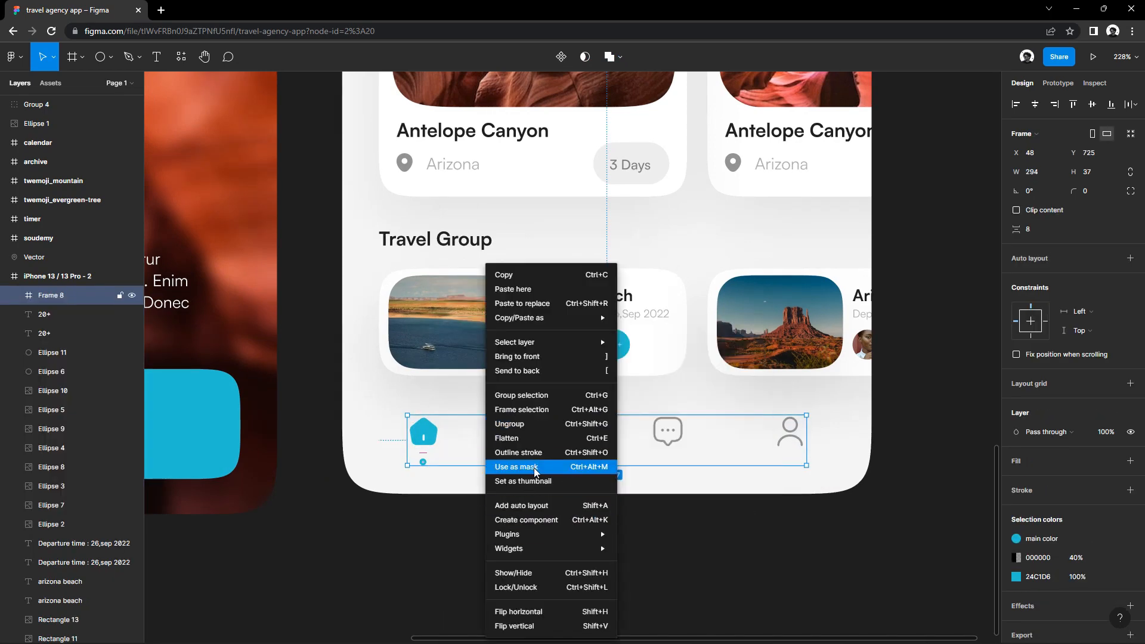
click(537, 519)
click(49, 83)
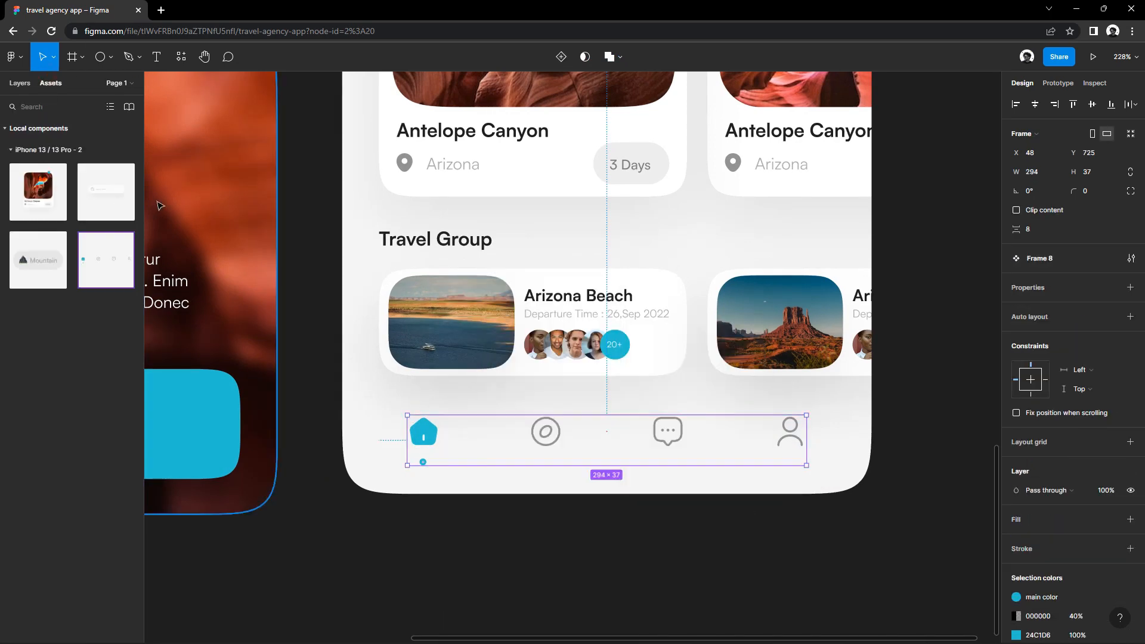
click(21, 83)
Duplicate the entire second screen frame beside the original at X 680, Y -438.
click(940, 434)
scroll(930, 440, down, 3)
drag(927, 441, 497, 440)
scroll(639, 445, down, 4)
scroll(579, 434, up, 3)
scroll(579, 434, down, 3)
scroll(527, 360, up, 1)
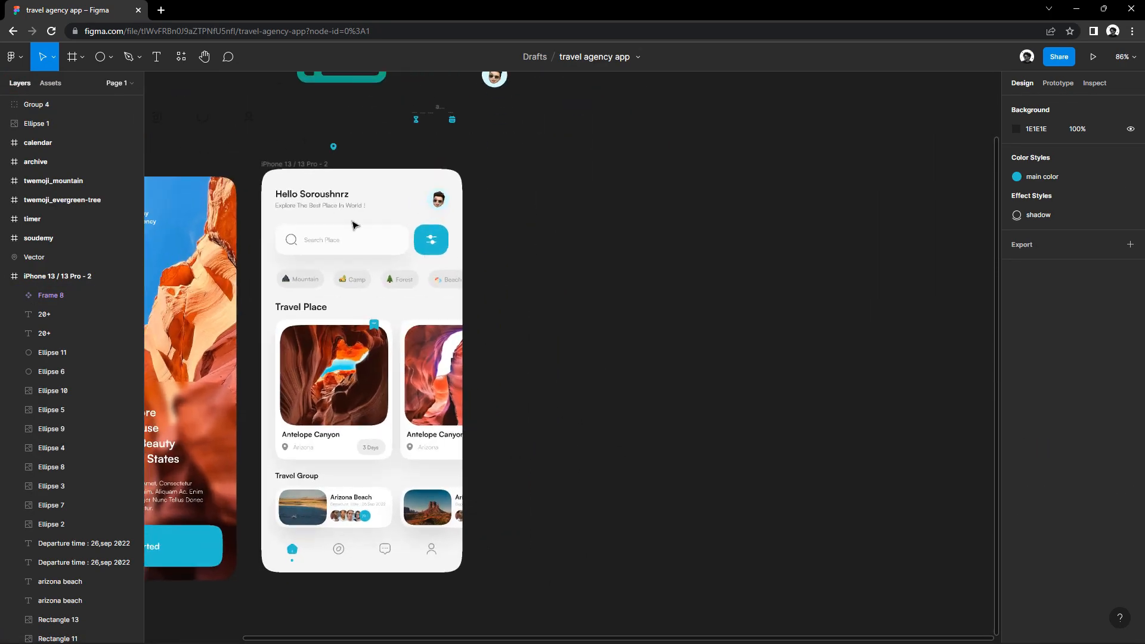
drag(302, 166, 524, 165)
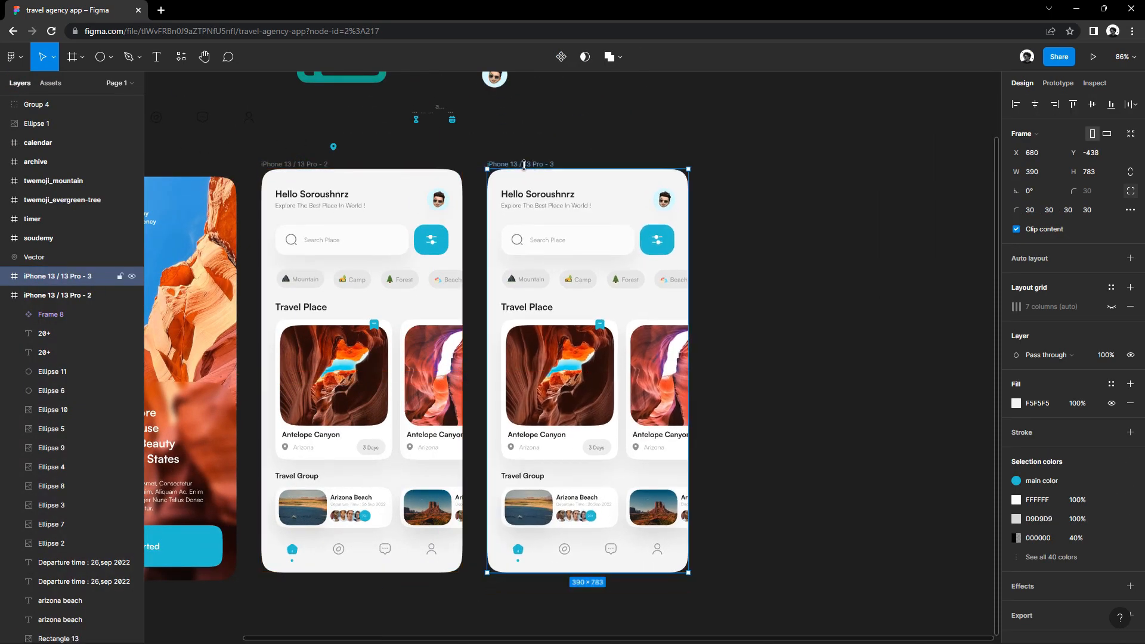
Delete the leftover avatar, green logo and navigation icon group from the canvas above the screens.
drag(764, 588, 499, 248)
drag(475, 142, 334, 225)
drag(495, 163, 509, 157)
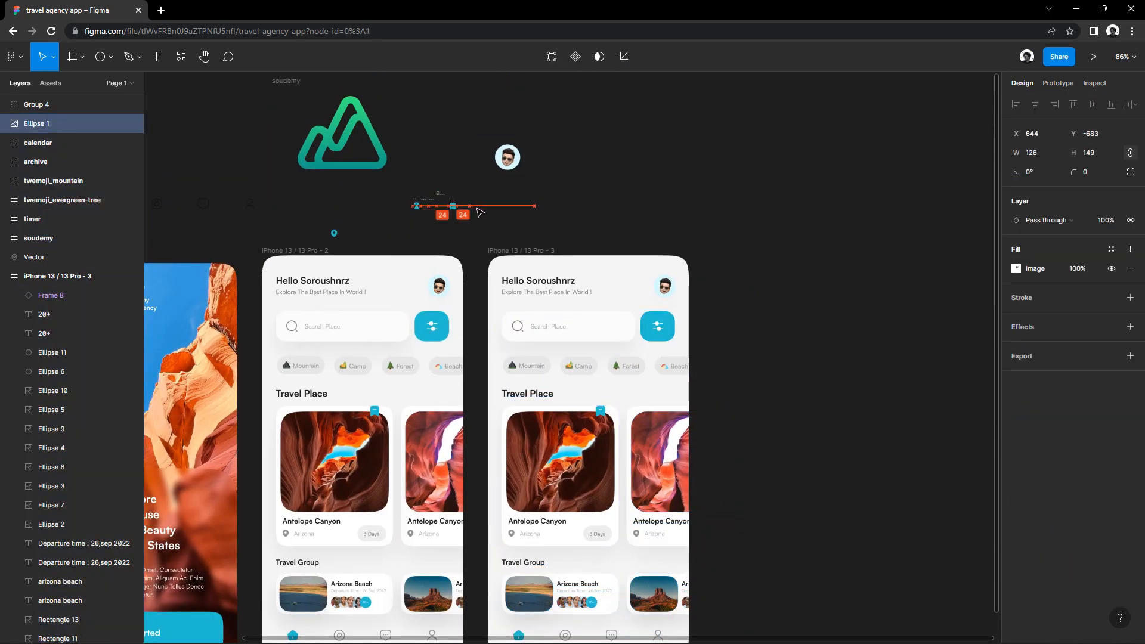
key(Delete)
click(378, 154)
key(Delete)
drag(266, 220, 143, 204)
key(Delete)
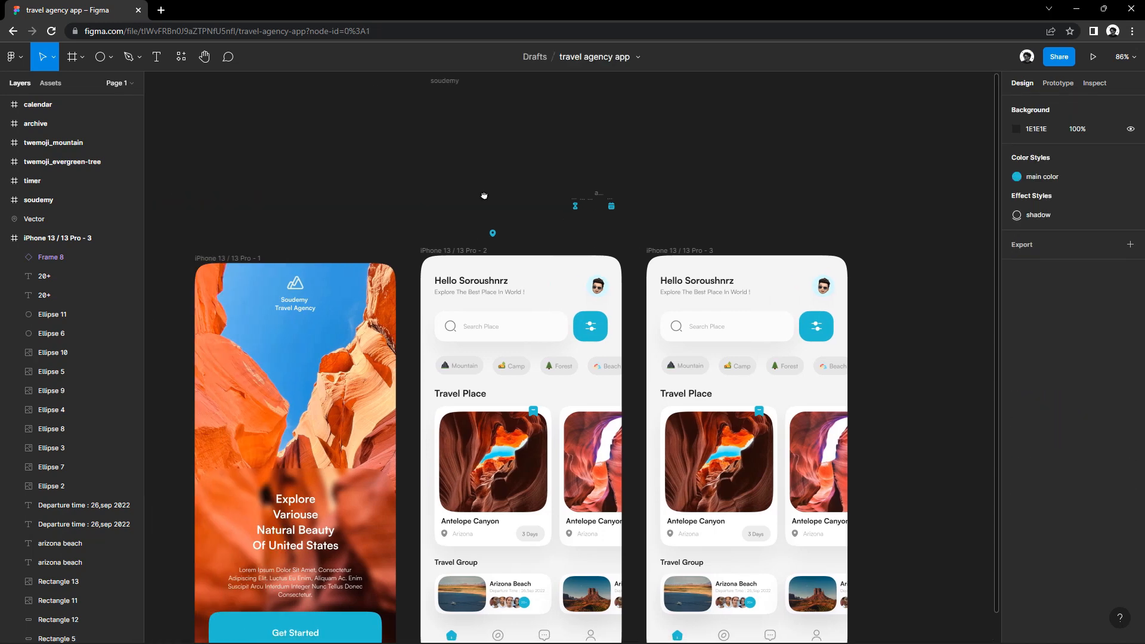
Clear the visible content from the duplicated third screen, including its cards, search area, header and navigation bar.
drag(683, 363, 463, 266)
scroll(548, 352, up, 2)
drag(686, 618, 444, 325)
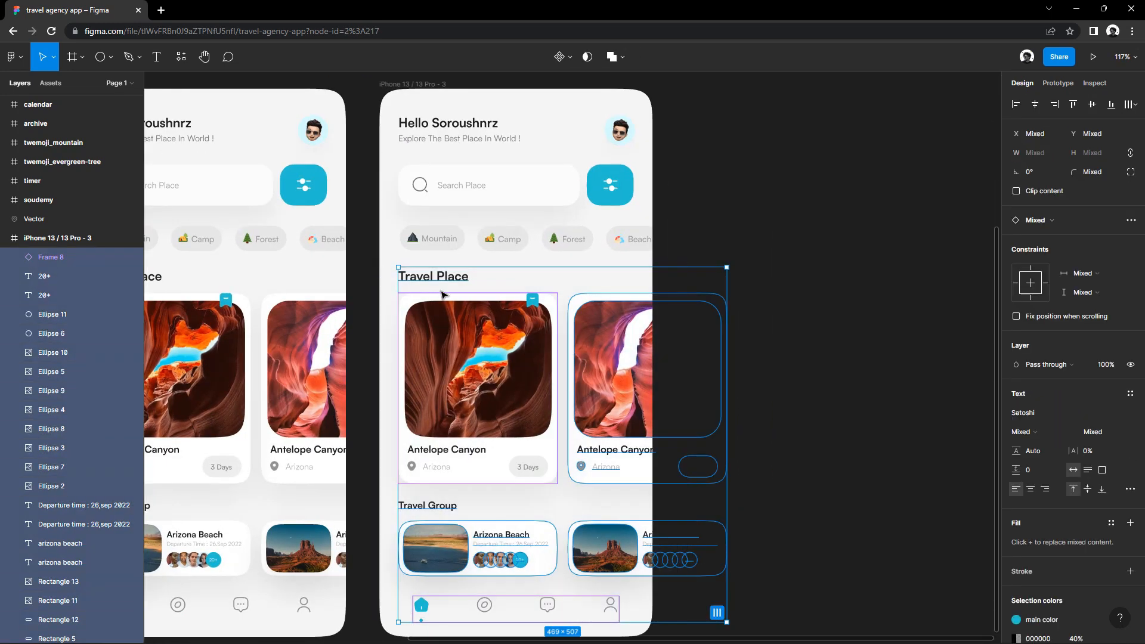
key(Delete)
drag(678, 332, 396, 97)
key(Delete)
drag(629, 154, 454, 135)
key(Delete)
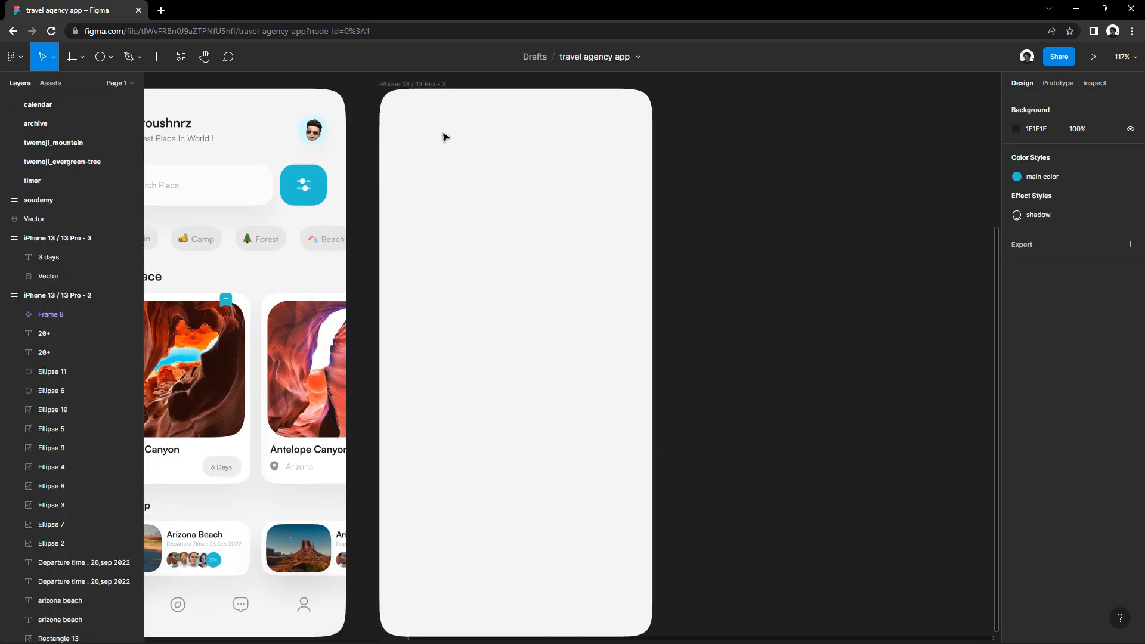
Draw a 390 × 452 rectangle across the lower part of the empty third screen.
click(110, 57)
click(99, 89)
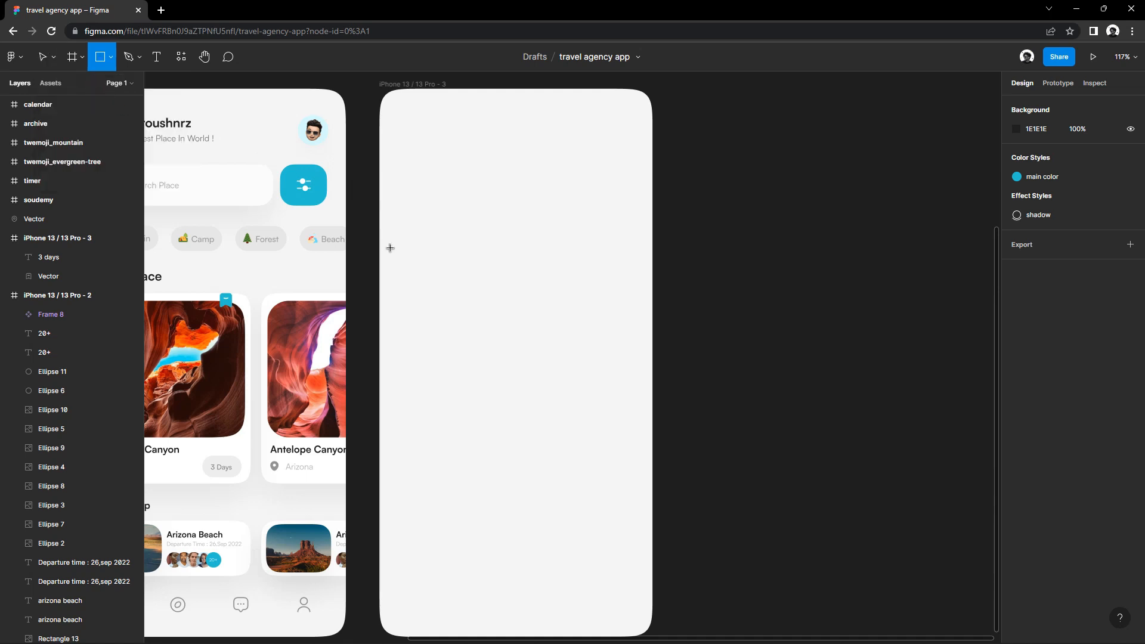
mouse_move(379, 320)
mouse_down()
mouse_move(659, 634)
mouse_move(654, 618)
mouse_up()
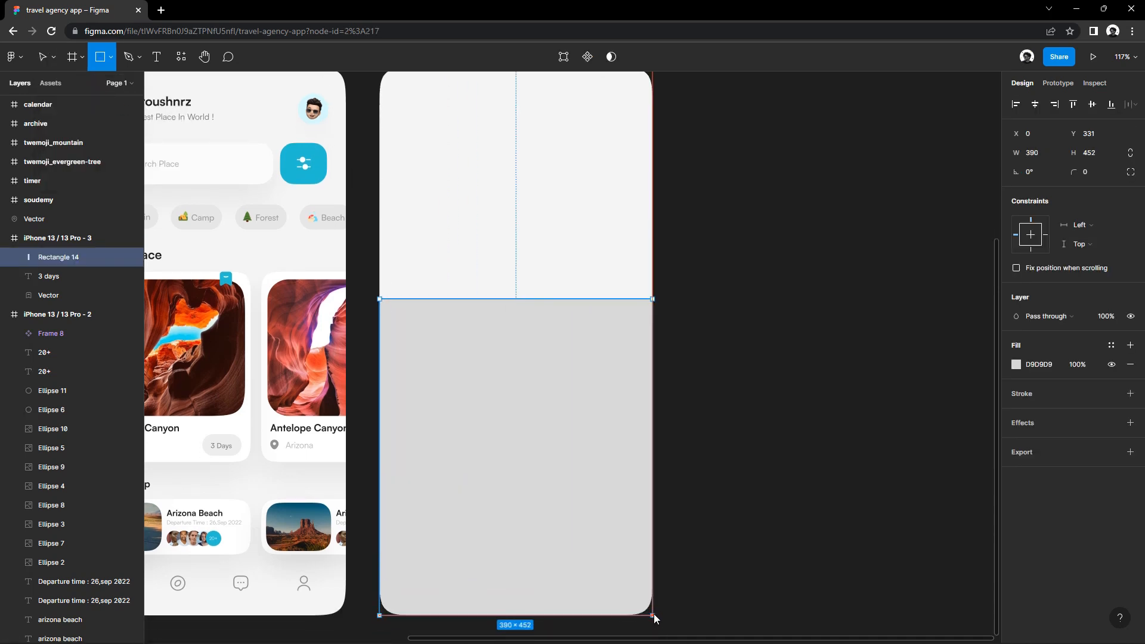
drag(380, 511, 379, 509)
click(792, 463)
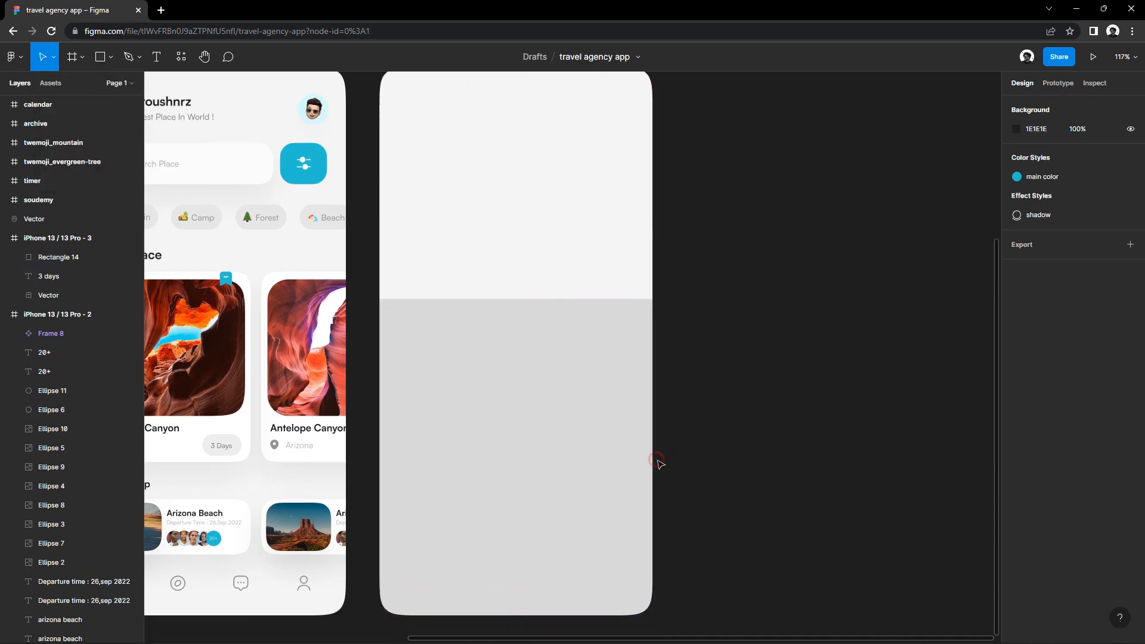
Set the rectangle's corner radius to 30, with both top corners at 50.
click(632, 454)
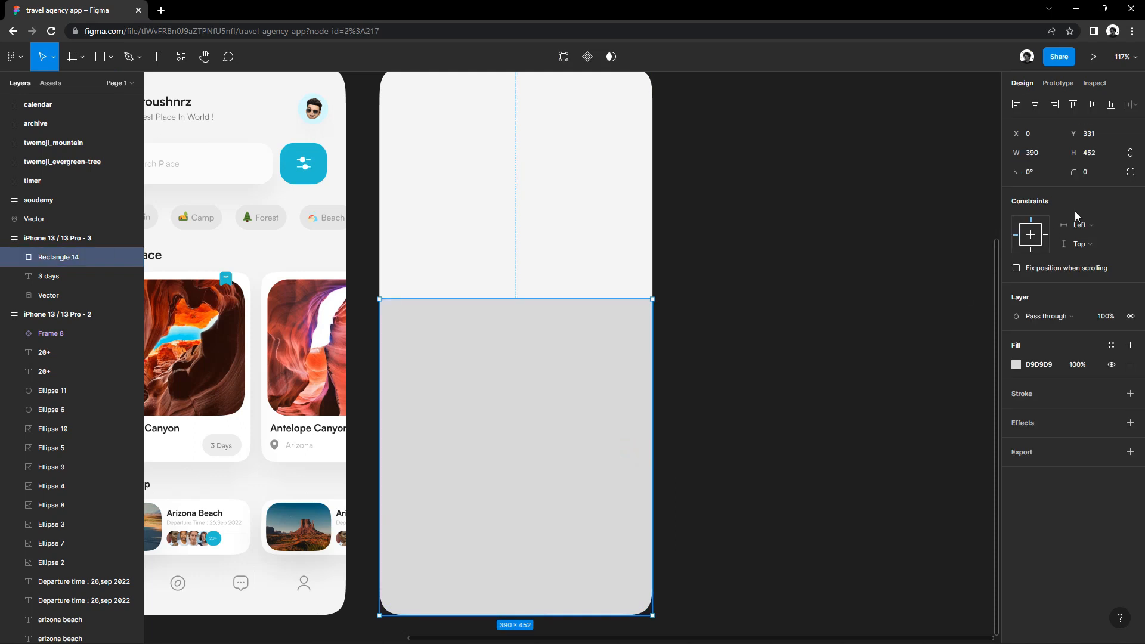
click(1100, 181)
text(30)
key(Return)
click(1131, 172)
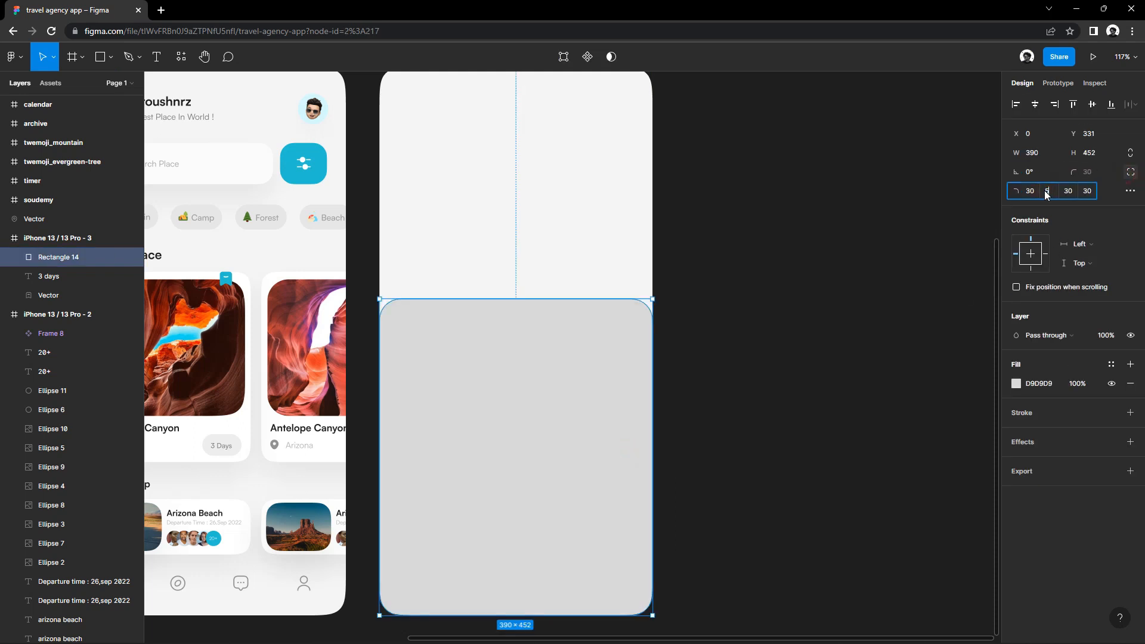
click(1048, 196)
text(50)
key(Return)
text(50)
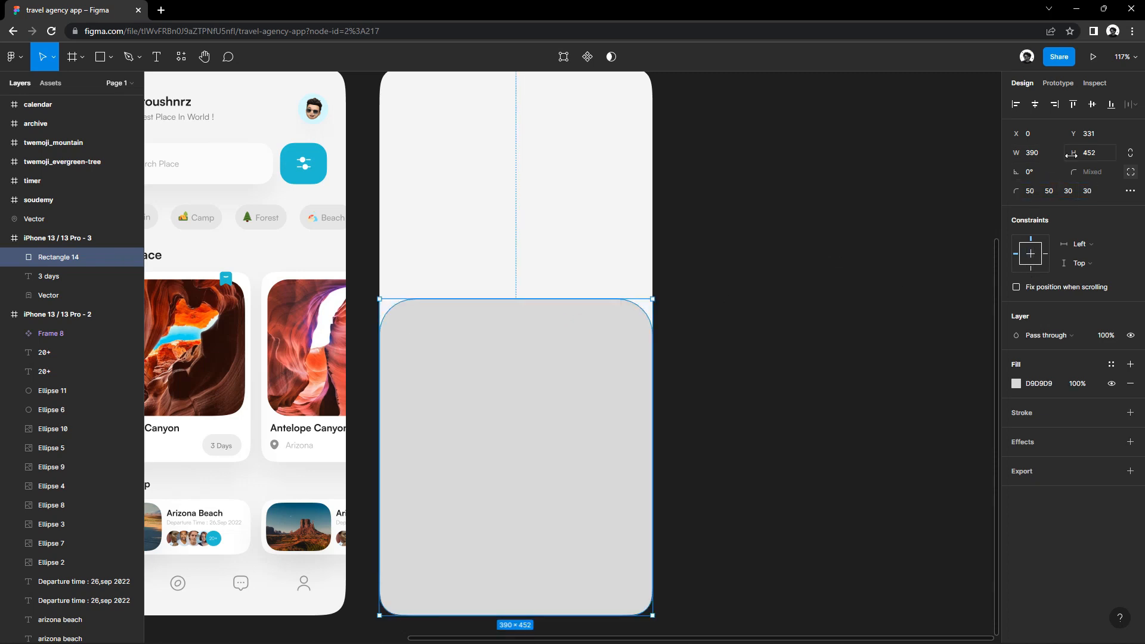
Increase the rectangle's height to 550 and move it up to Y 233, flush with the screen's lower edge.
drag(535, 299, 546, 250)
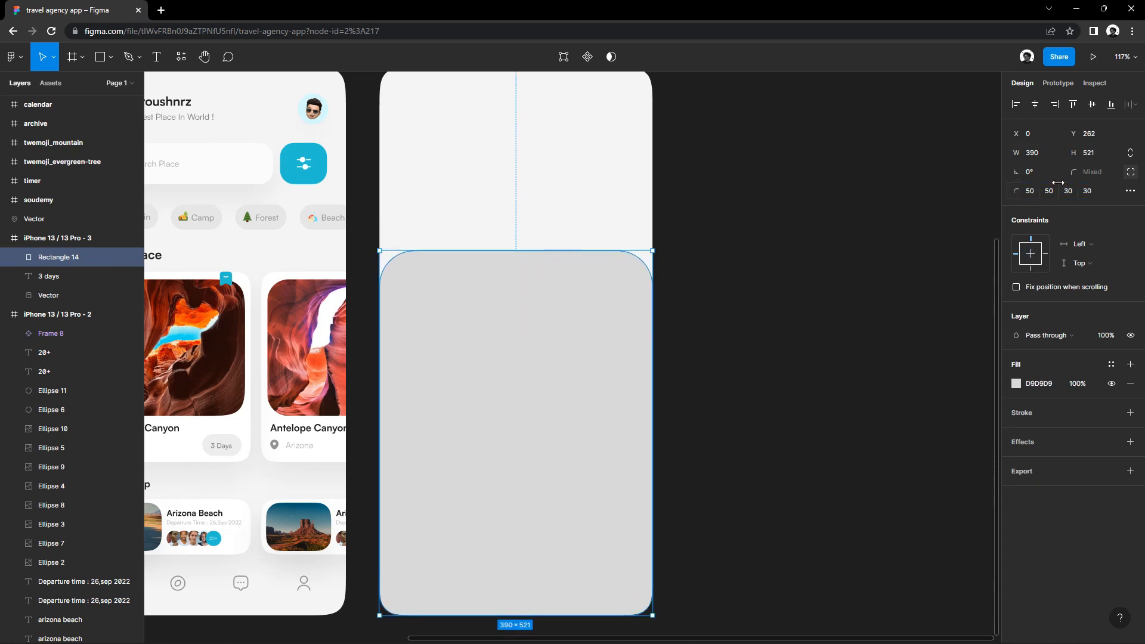
click(1100, 204)
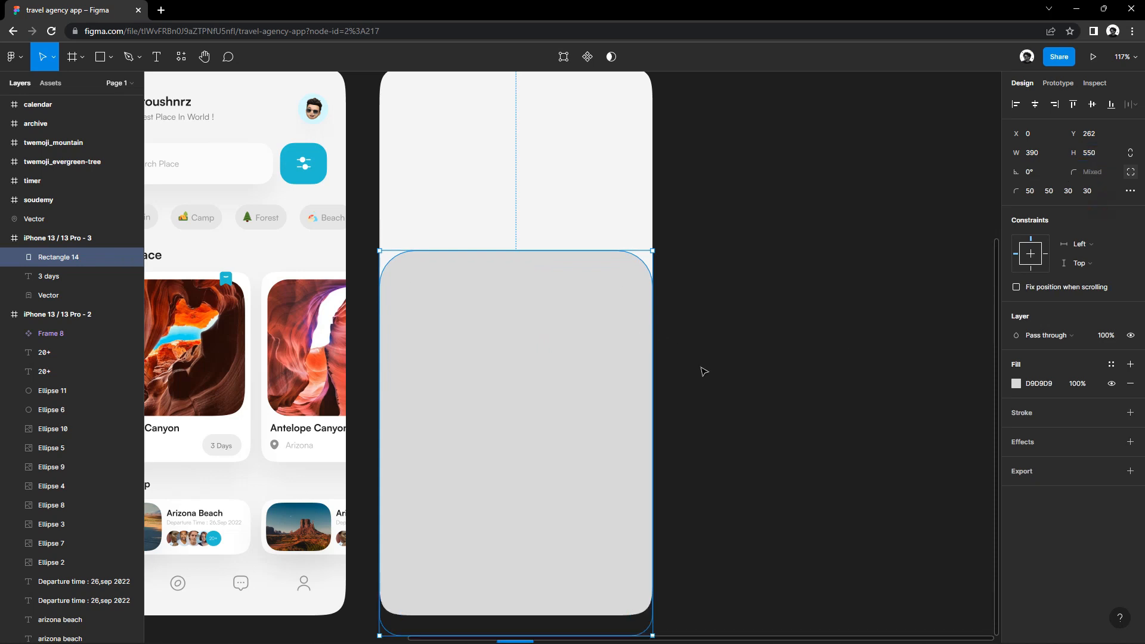
drag(594, 372, 598, 352)
Change the rectangle's fill to an image and try loading the Rectangle 14 picture from the travel agency folder.
click(1016, 384)
click(881, 332)
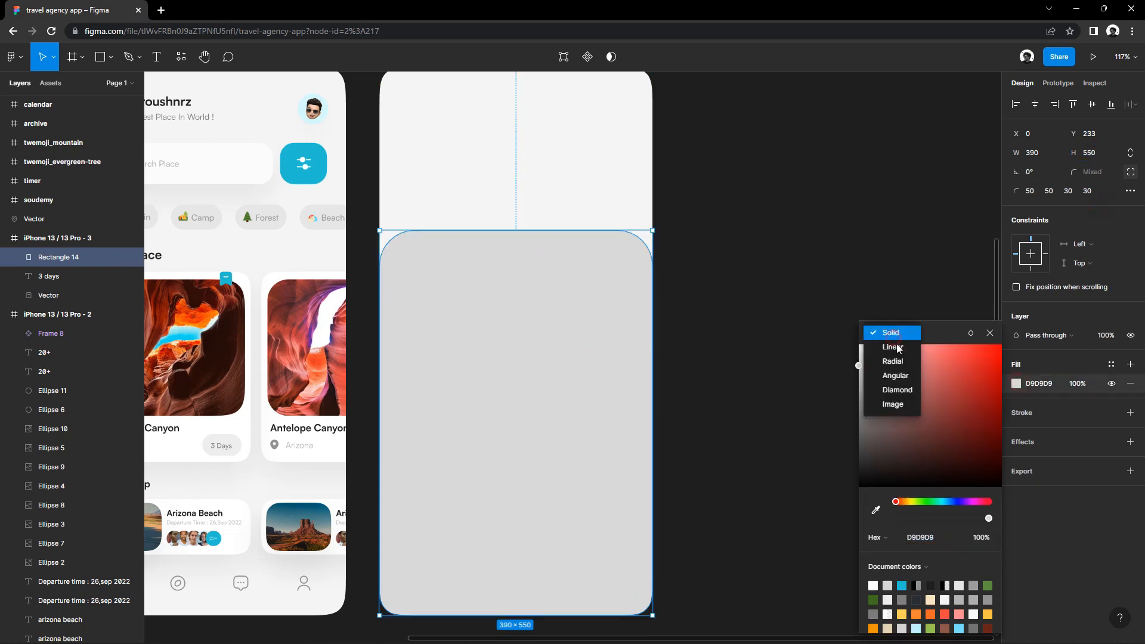
click(890, 401)
click(931, 417)
scroll(143, 139, down, 2)
double_click(224, 123)
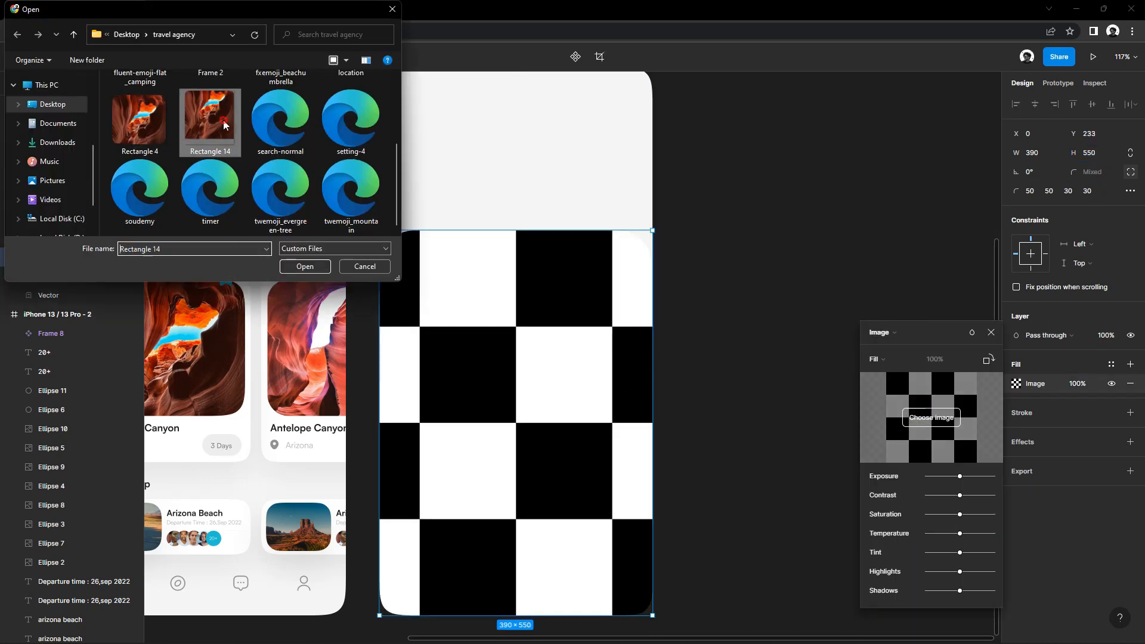
key(ctrl+z)
key(Escape)
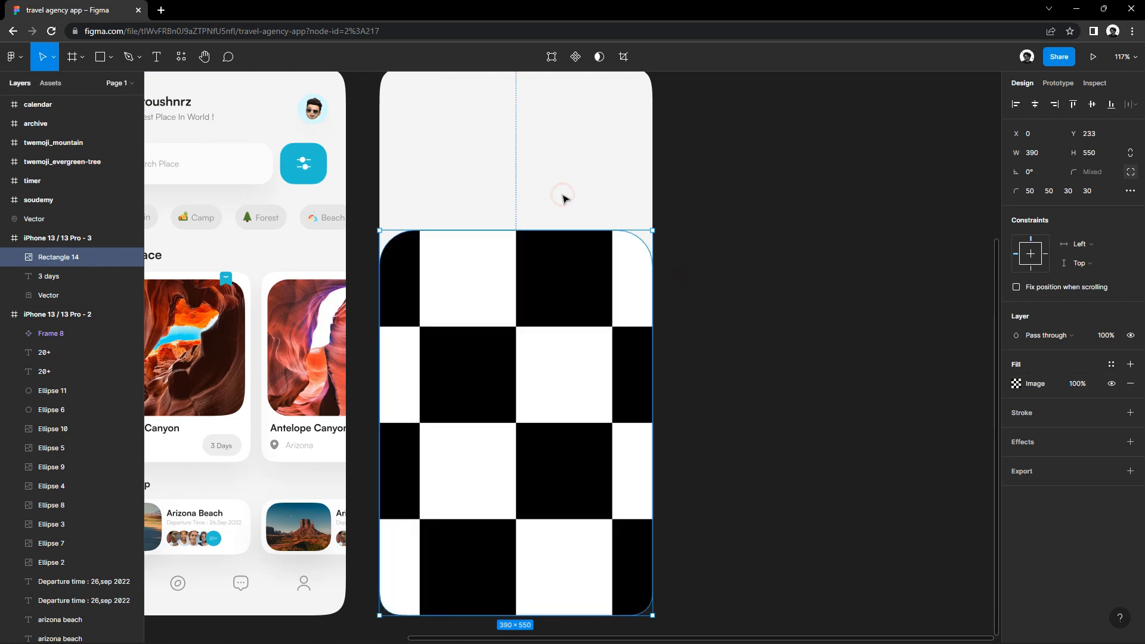
Change the third screen's frame fill to an image and load the orange canyon photo as its background.
scroll(419, 243, up, 3)
click(455, 158)
click(1017, 403)
click(878, 332)
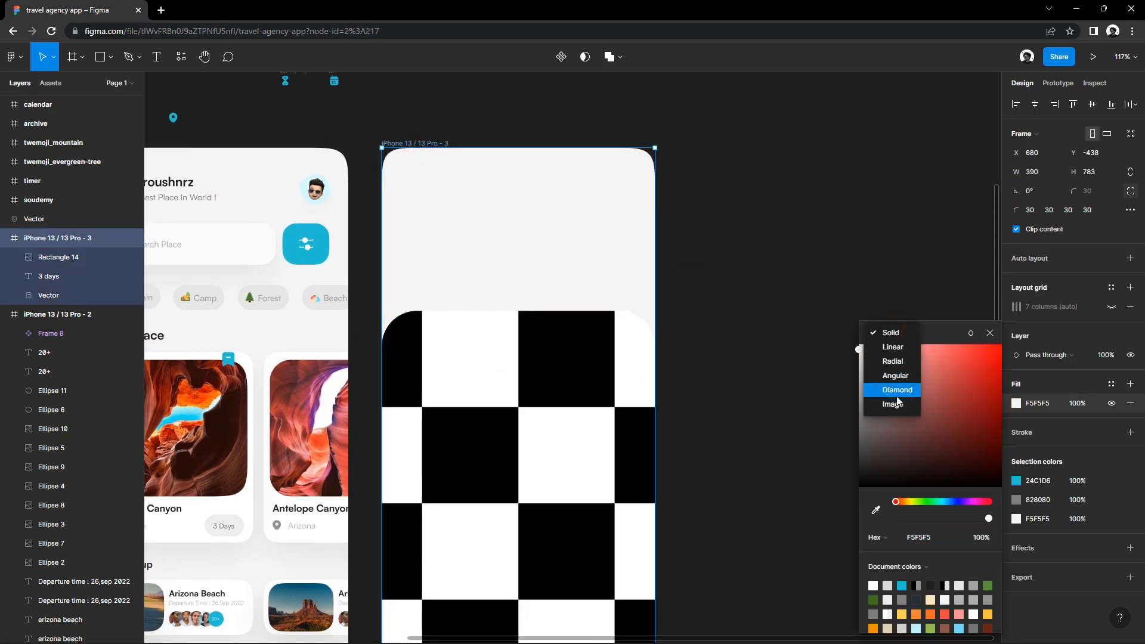
click(890, 401)
click(931, 417)
double_click(209, 122)
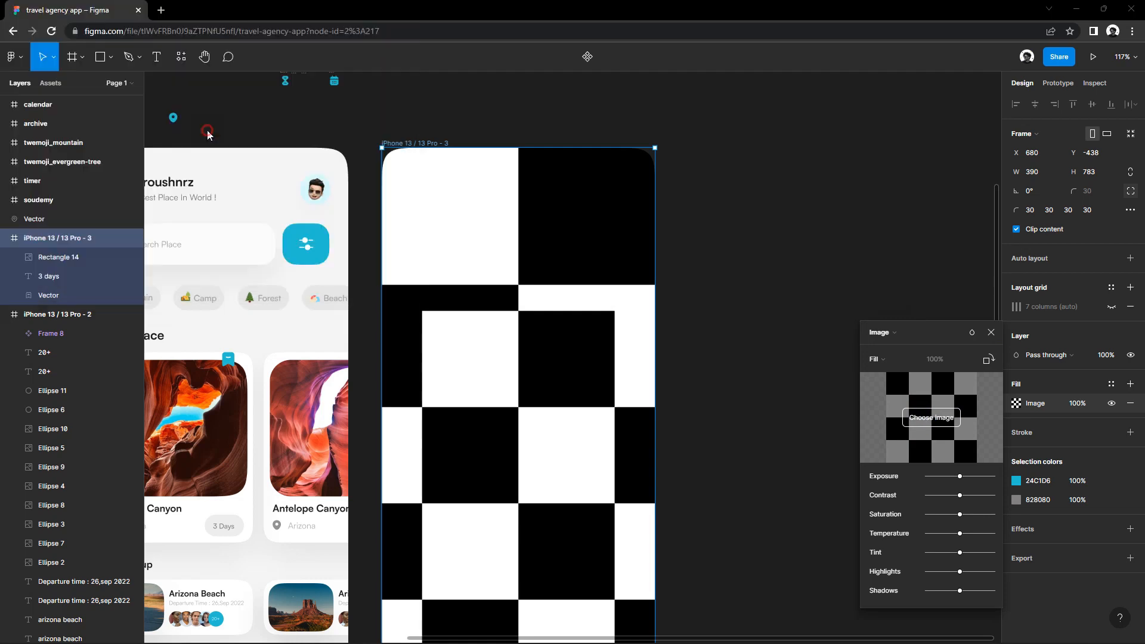
key(Escape)
key(Escape)
Change the rounded panel's fill from an image to solid FCFCFC.
scroll(824, 295, down, 2)
scroll(823, 295, down, 1)
click(722, 334)
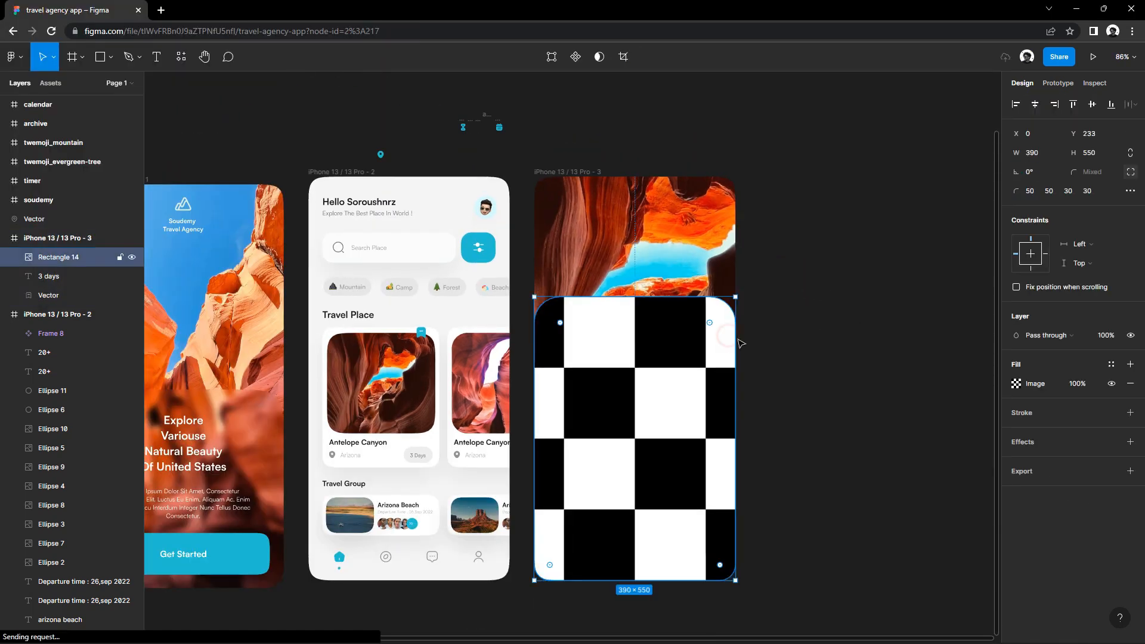
click(1016, 384)
click(892, 285)
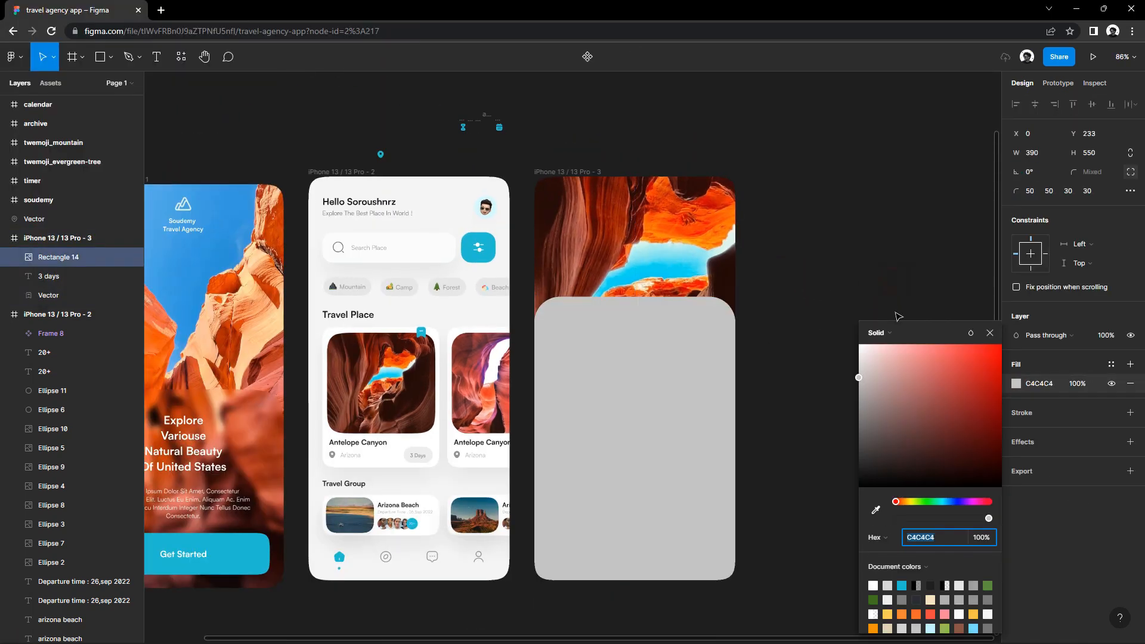
drag(856, 376, 846, 352)
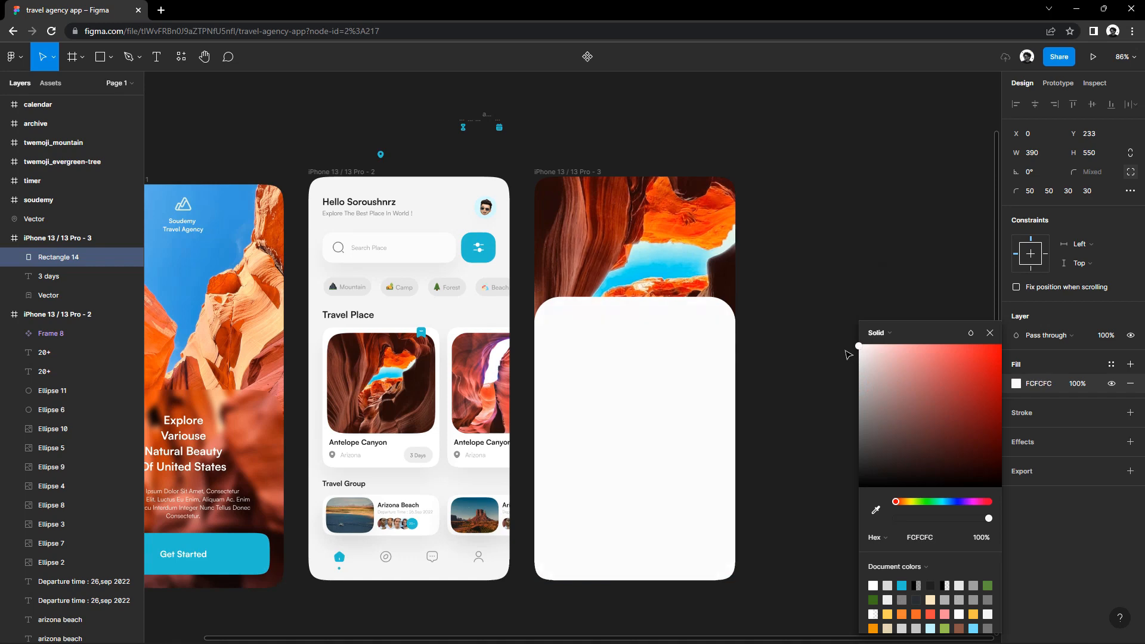
key(Escape)
Copy the second Antelope Canyon card title onto the third screen's panel, bring it to the front and set its font size to 20.
scroll(780, 346, down, 1)
scroll(491, 382, up, 2)
click(406, 376)
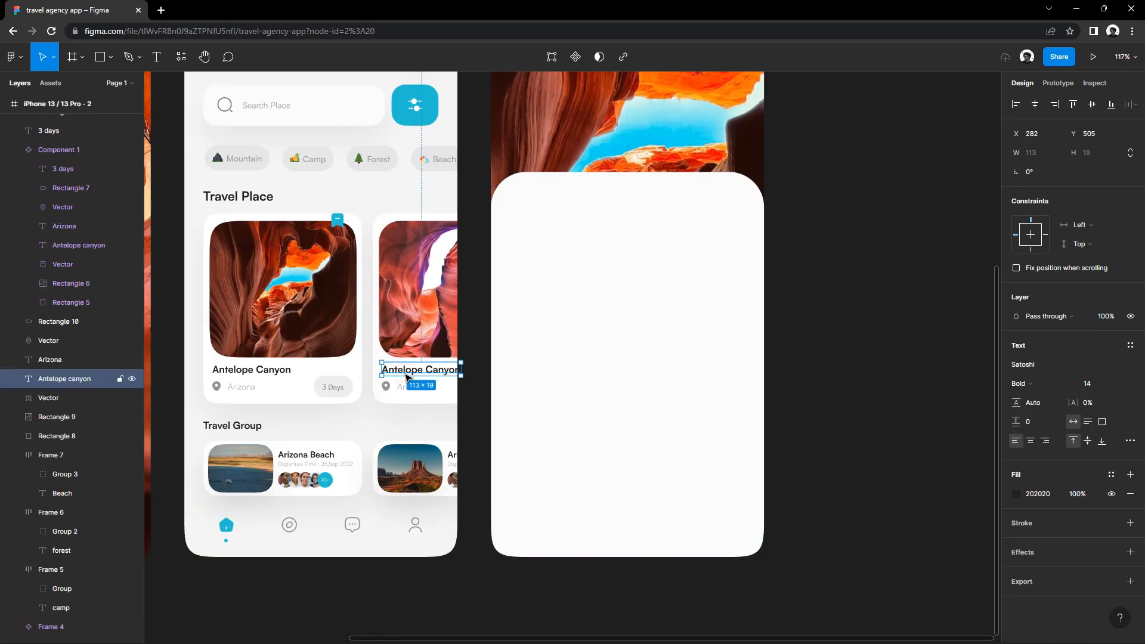
drag(406, 376, 573, 213)
right_click(547, 201)
click(586, 291)
click(1090, 387)
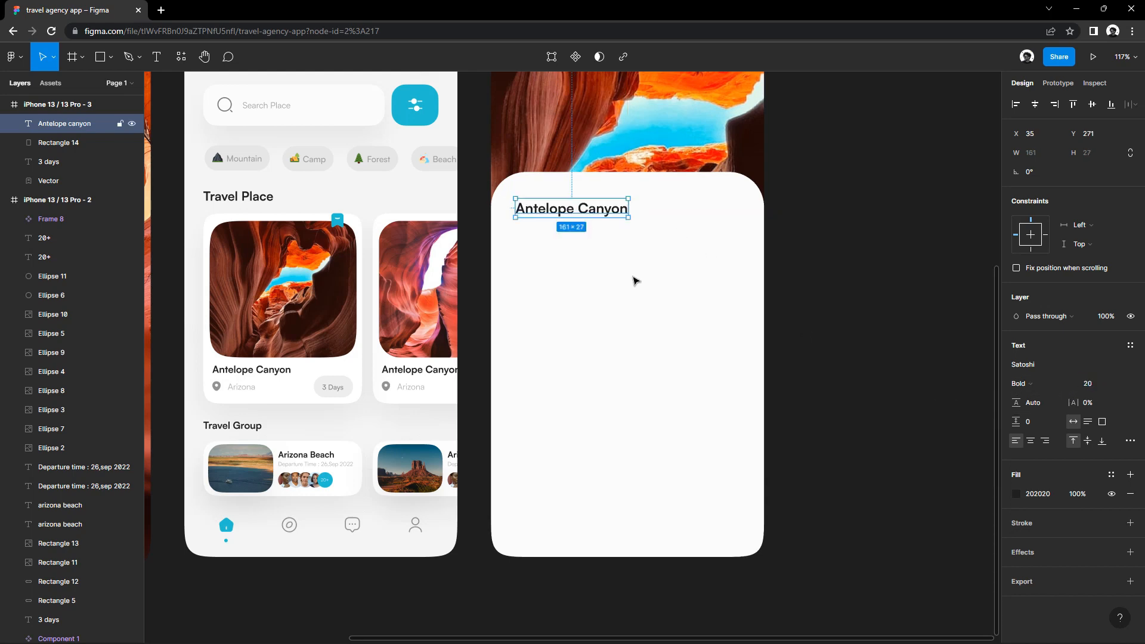
Lock the white panel rectangle and move the Antelope Canyon title up to Y 265.
click(636, 277)
click(120, 143)
click(926, 298)
click(593, 214)
scroll(536, 239, up, 3)
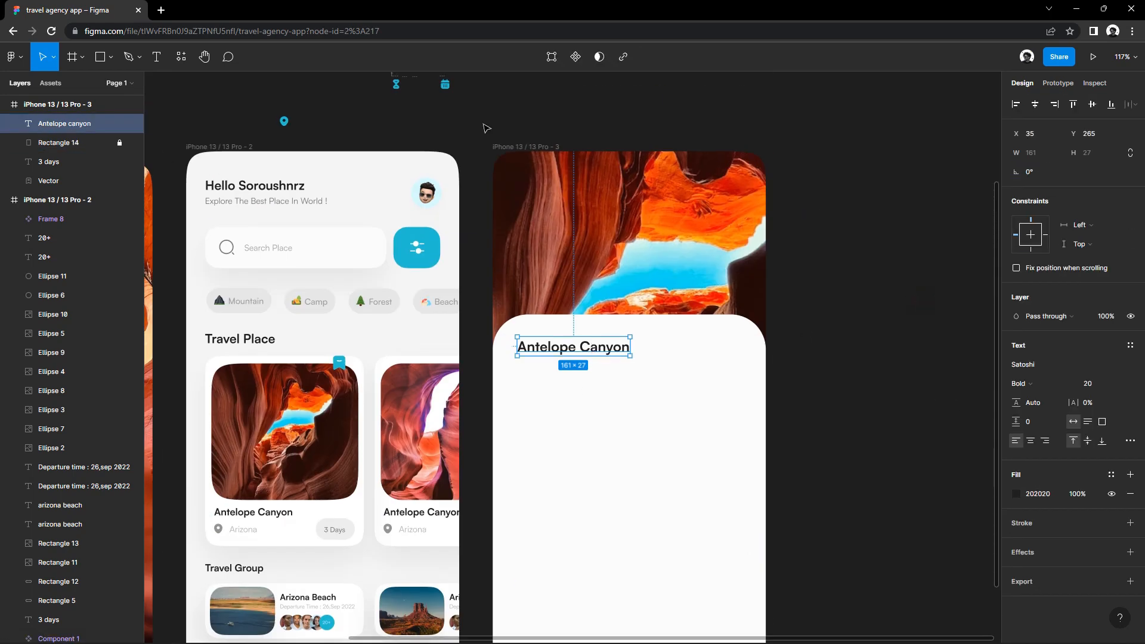
Show the 7-column layout grid on the third screen.
click(522, 146)
click(1111, 306)
scroll(597, 298, down, 3)
key(Escape)
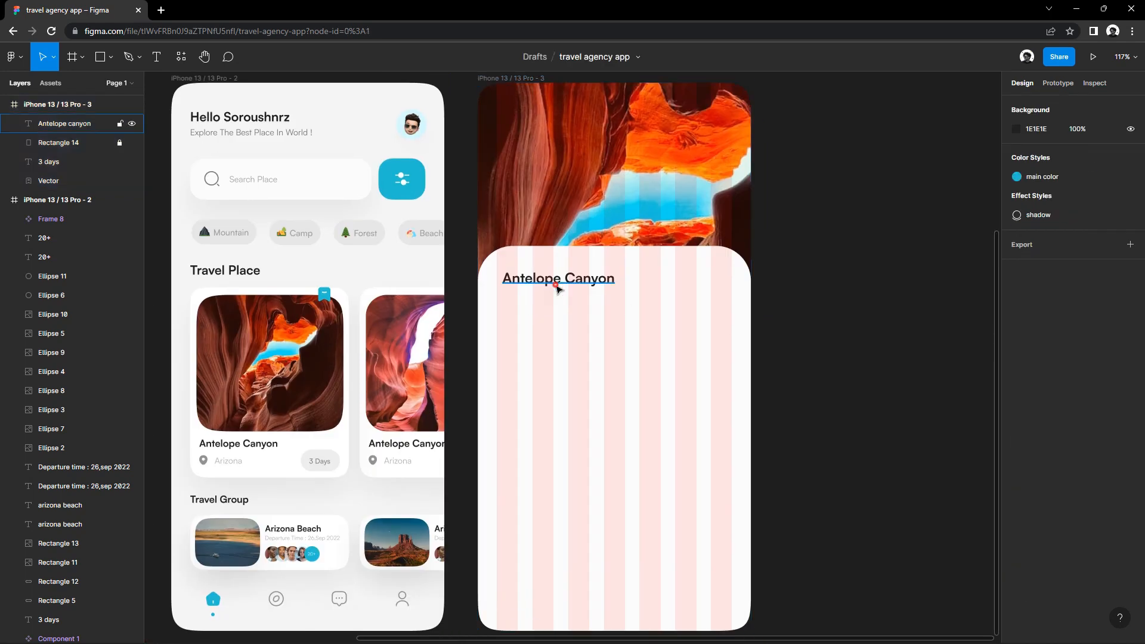
Align the Antelope Canyon title with the first grid column at X 27, Y 263.
click(555, 284)
key(Up)
key(Up)
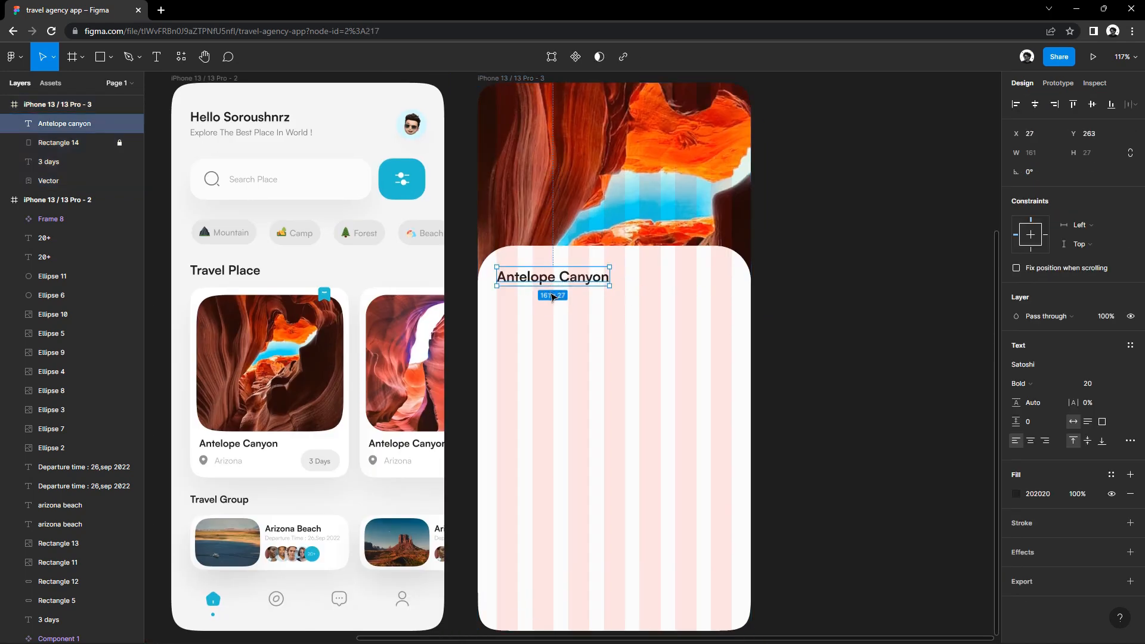
drag(553, 297, 566, 288)
click(606, 320)
drag(610, 250, 633, 346)
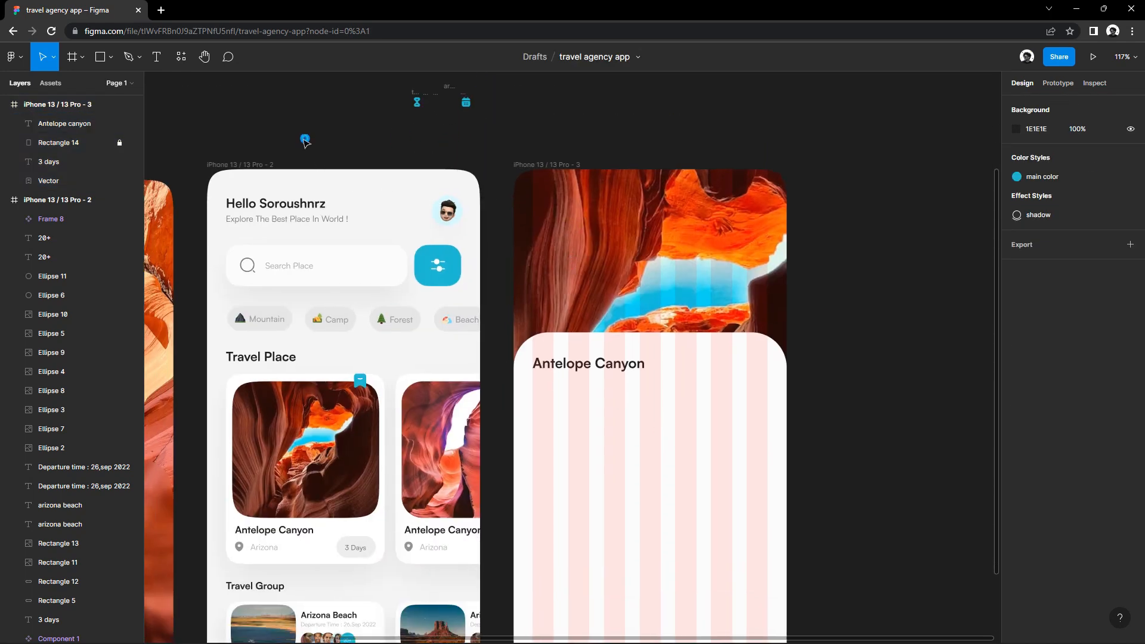
Move the blue location pin from the empty canvas to X 27, Y 308, beneath the Antelope Canyon title.
drag(304, 141, 531, 404)
scroll(525, 399, up, 5)
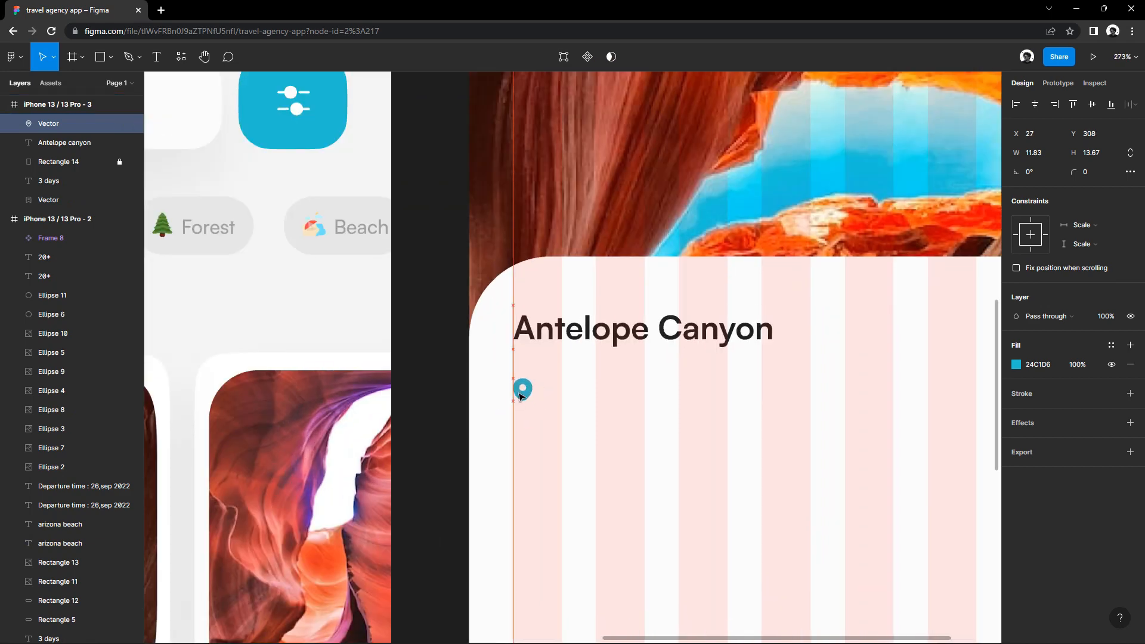
scroll(520, 396, down, 1)
Duplicate the Antelope Canyon title below itself and change the copy's text to "Arizona".
drag(557, 289, 609, 385)
double_click(611, 387)
text(Arizona)
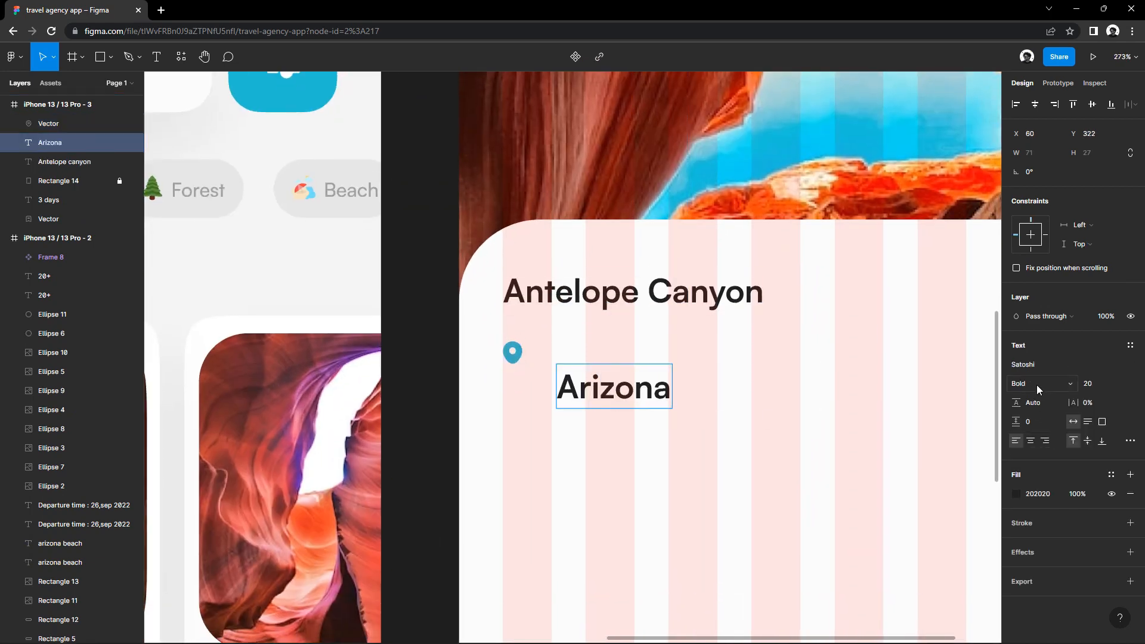
Set the Arizona label to Medium weight, size 14, and place it beside the location pin.
click(1038, 390)
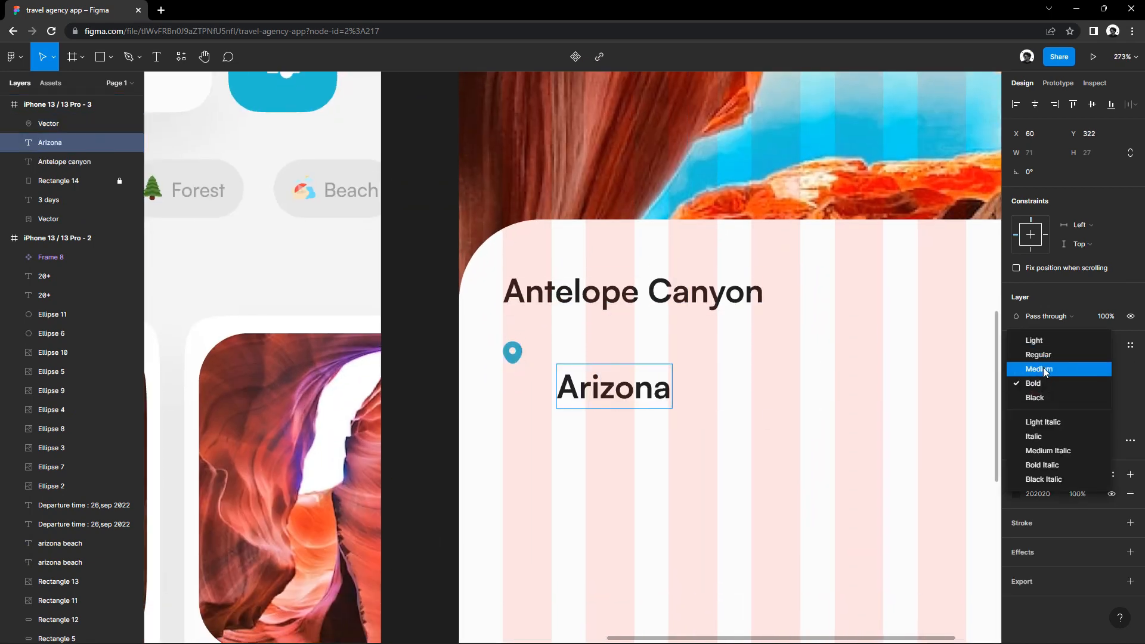
click(969, 368)
click(1097, 387)
text(17)
key(Return)
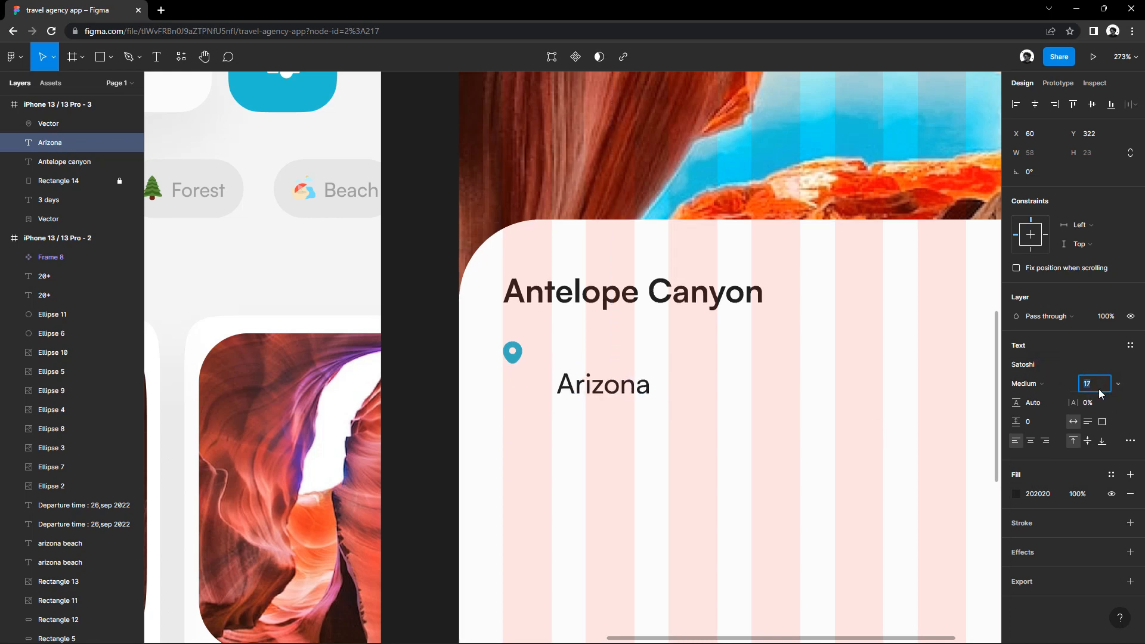
key(Up)
drag(565, 372, 553, 356)
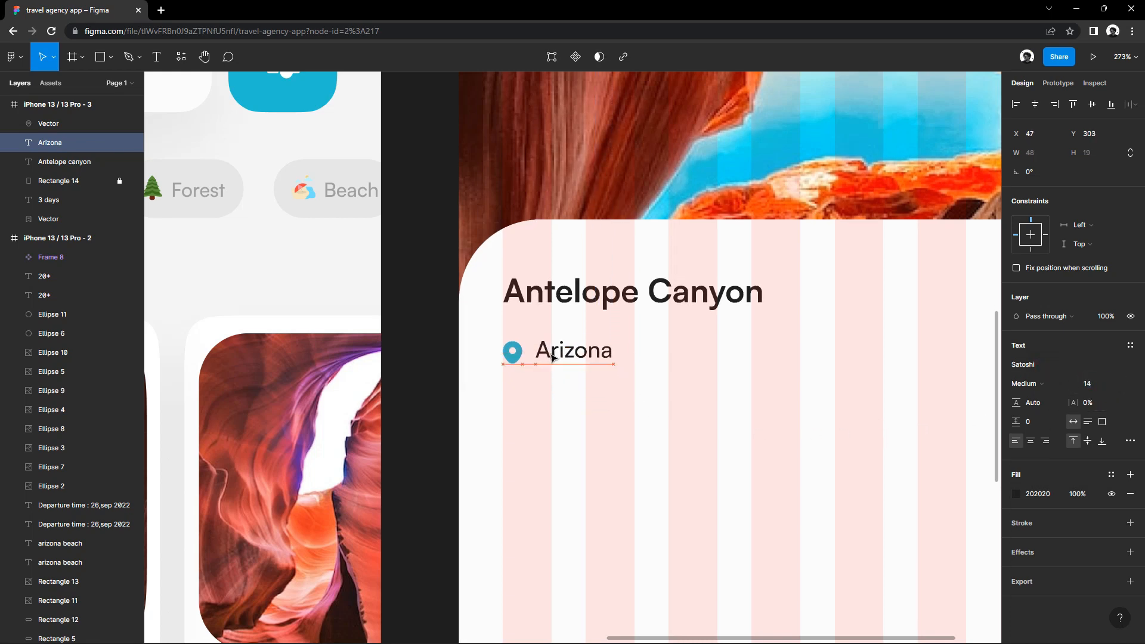
Change the Arizona label's text colour to grey 787878.
click(1017, 494)
click(898, 442)
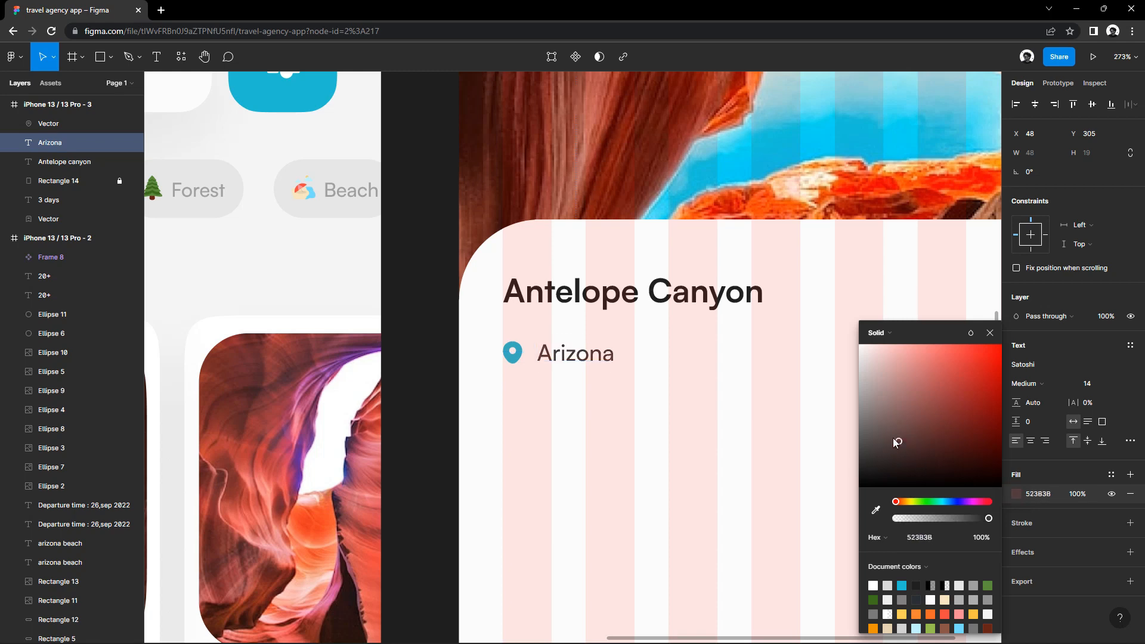
click(810, 430)
scroll(650, 436, up, 1)
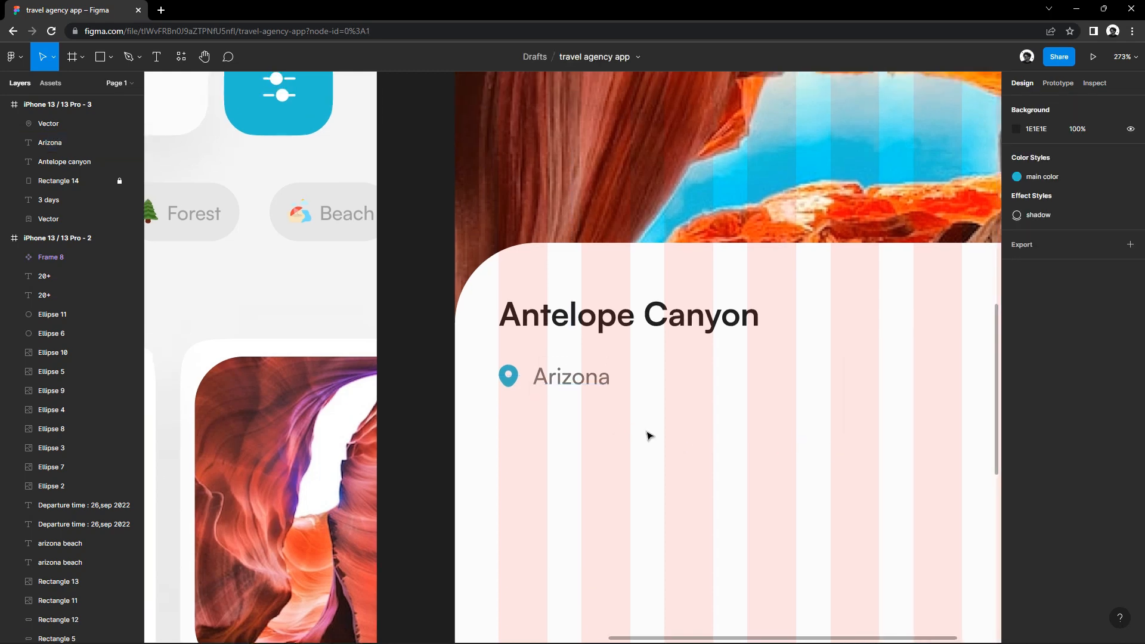
Combine the location pin and the Arizona label into one auto layout row.
drag(624, 405, 511, 371)
right_click(512, 377)
click(1131, 221)
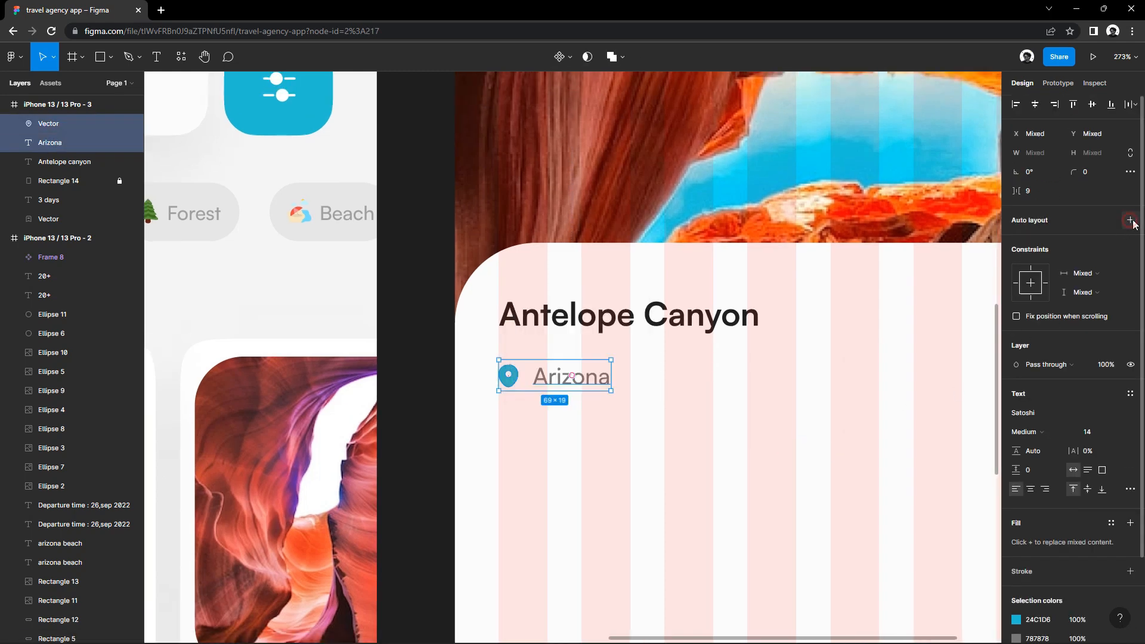
click(715, 387)
click(579, 386)
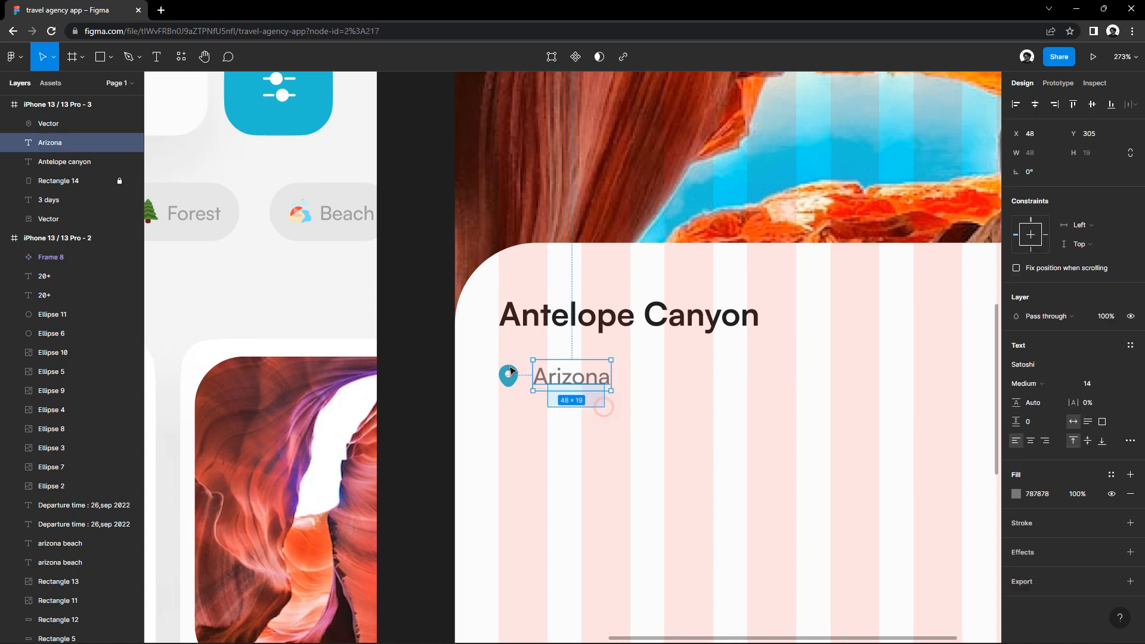
shift+click(508, 376)
key(shift+a)
Duplicate the location row and place the copy beside the original on the same line.
click(689, 401)
click(559, 385)
drag(560, 386, 703, 386)
click(746, 445)
Group the blue calendar icon's parts and swap the group in for the location pin in the duplicated row.
scroll(763, 441, down, 3)
scroll(768, 445, down, 2)
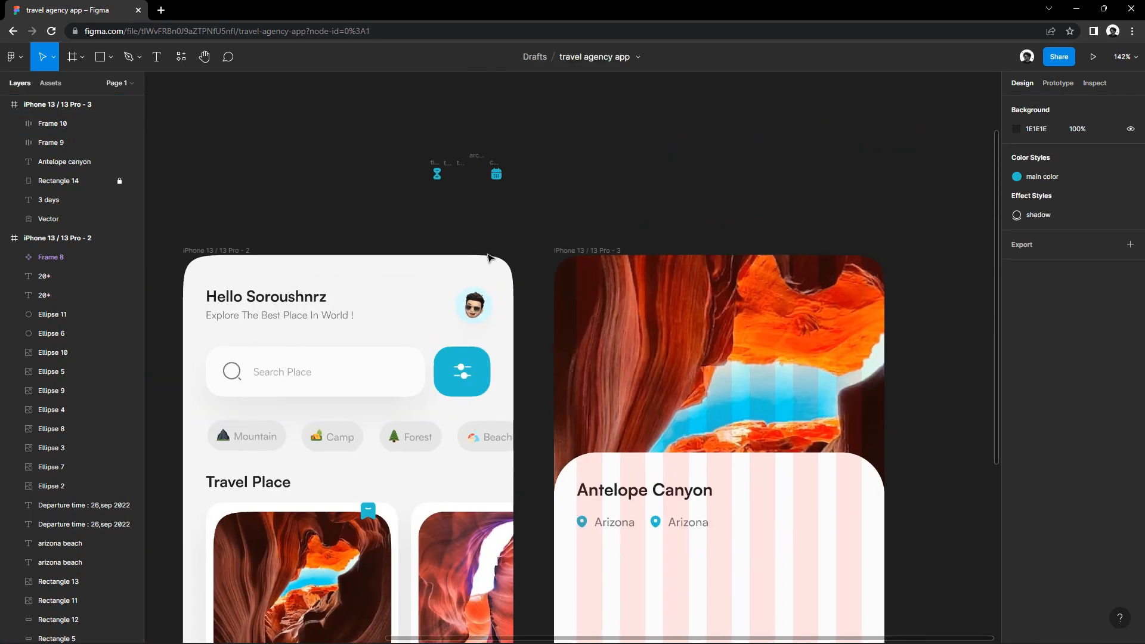
click(498, 174)
right_click(498, 176)
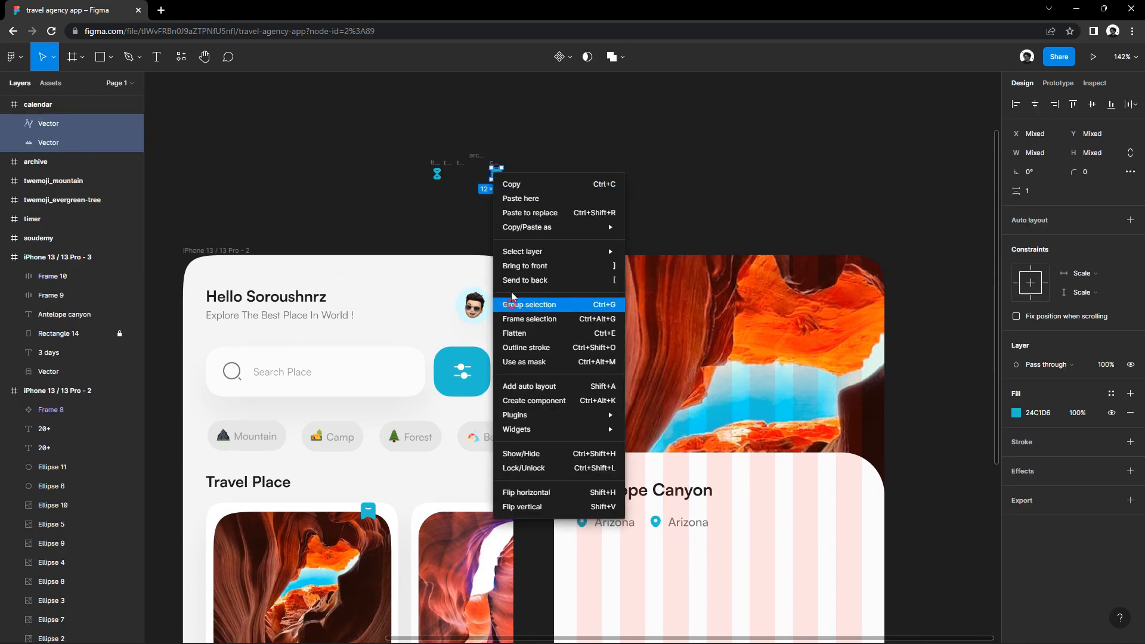
click(550, 302)
drag(498, 175, 651, 509)
scroll(671, 544, up, 4)
click(642, 512)
key(Delete)
Change the label beside the calendar icon to "26 Sep , 2022".
click(720, 515)
double_click(719, 515)
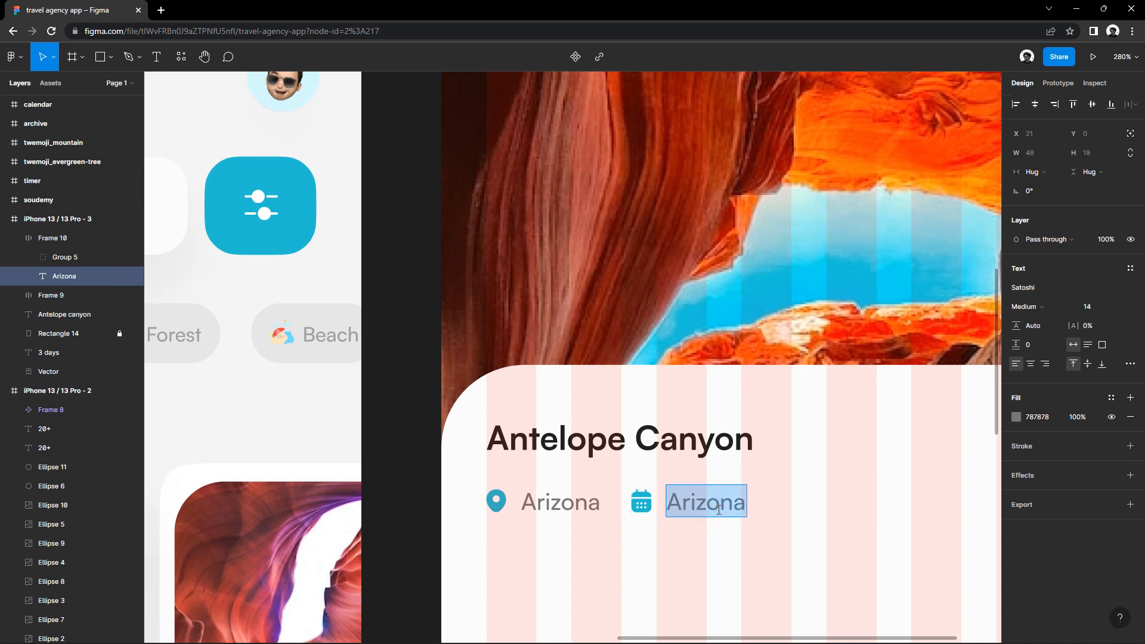
text(26 Sep , 2022)
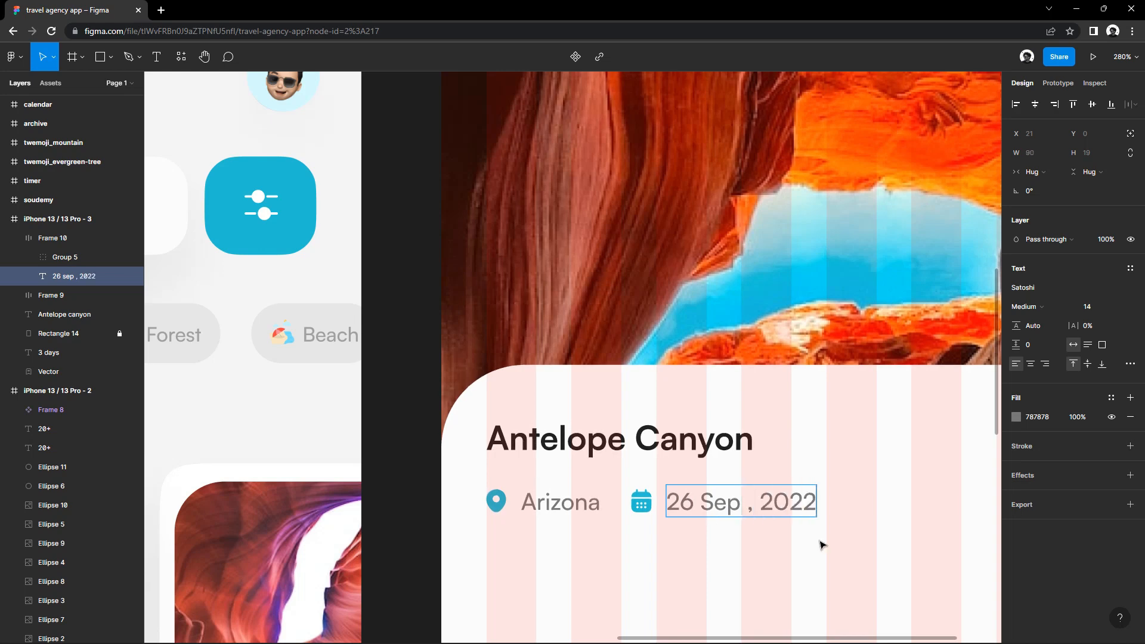
click(823, 546)
Duplicate the date row to its right and replace the copy's calendar icon with the blue hourglass icon.
scroll(819, 546, down, 4)
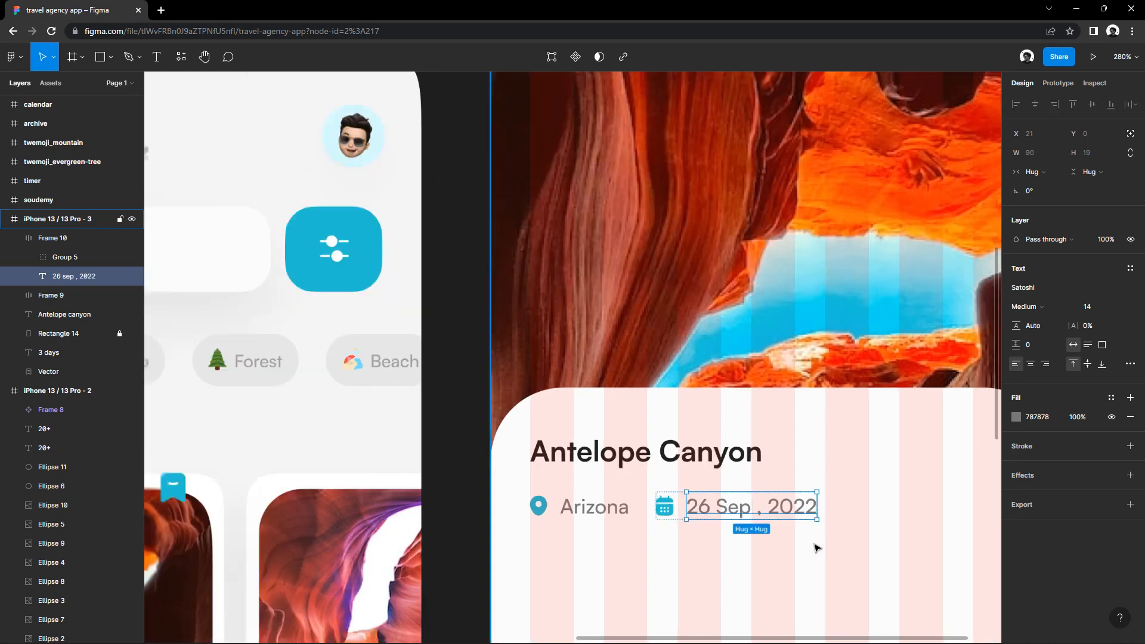
drag(816, 547, 629, 475)
scroll(628, 476, down, 3)
click(627, 476)
drag(560, 460, 665, 457)
double_click(660, 459)
scroll(669, 472, up, 3)
click(679, 453)
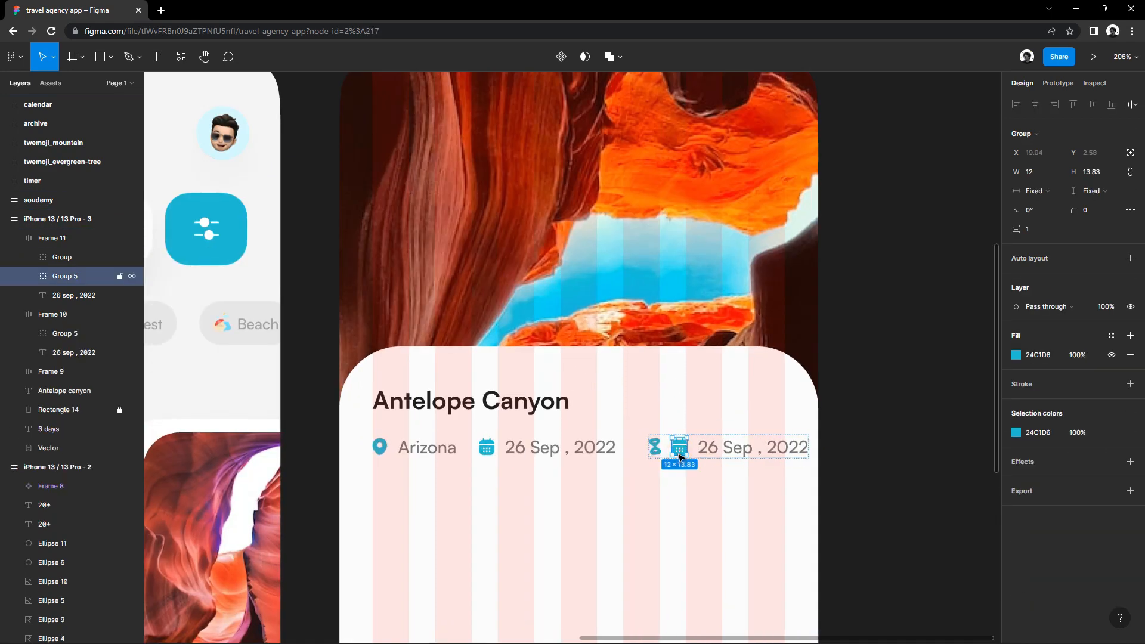
click(658, 453)
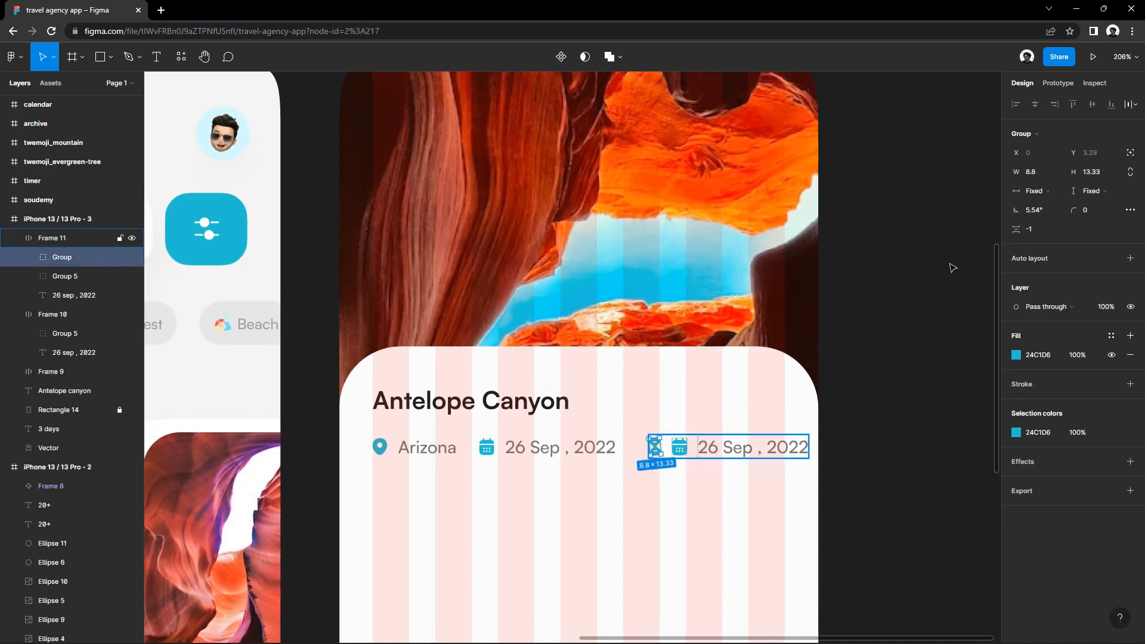
click(682, 445)
key(Delete)
Change the label beside the hourglass icon to "3 Days".
double_click(701, 449)
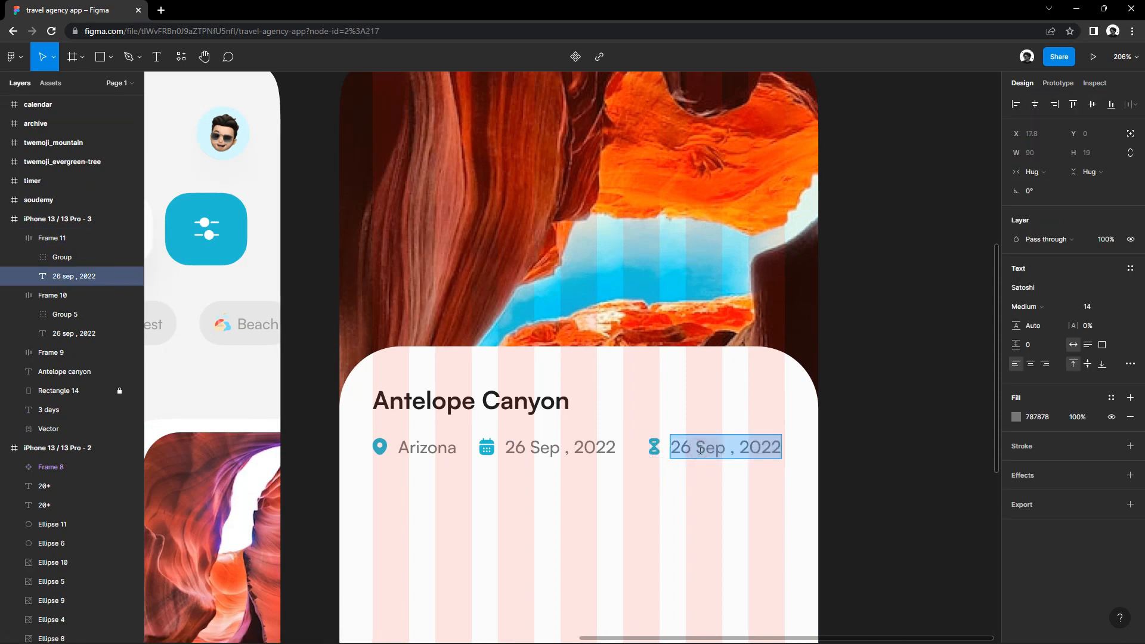
text(#)
scroll(685, 460, down, 3)
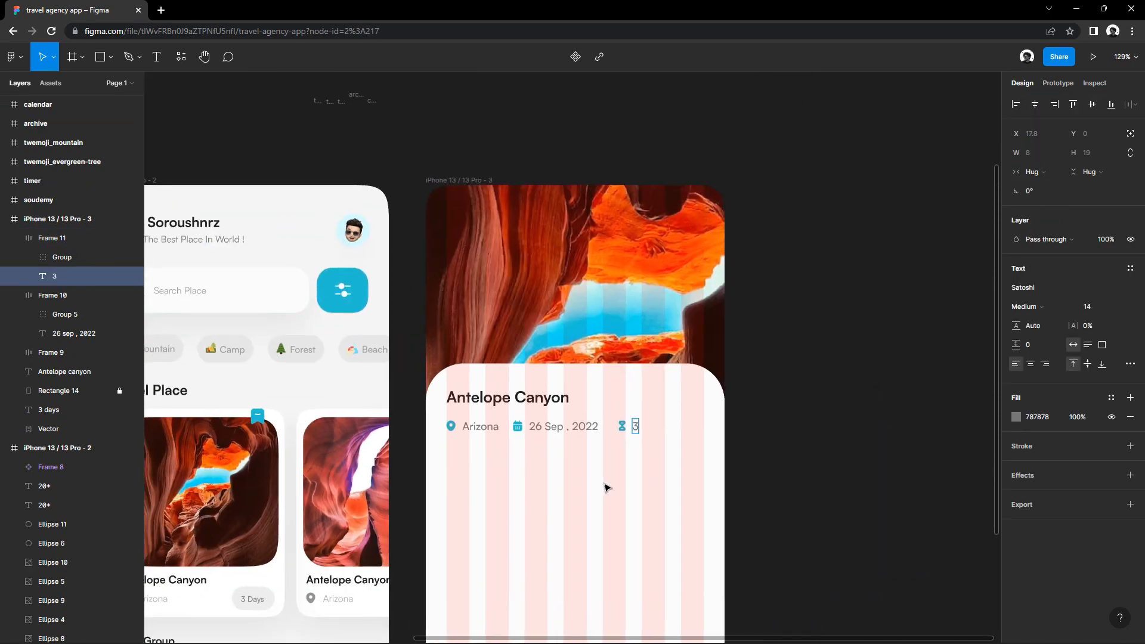
click(660, 521)
Check the gaps between the three info rows and nudge the 3 Days row left to even out the spacing.
scroll(660, 520, down, 2)
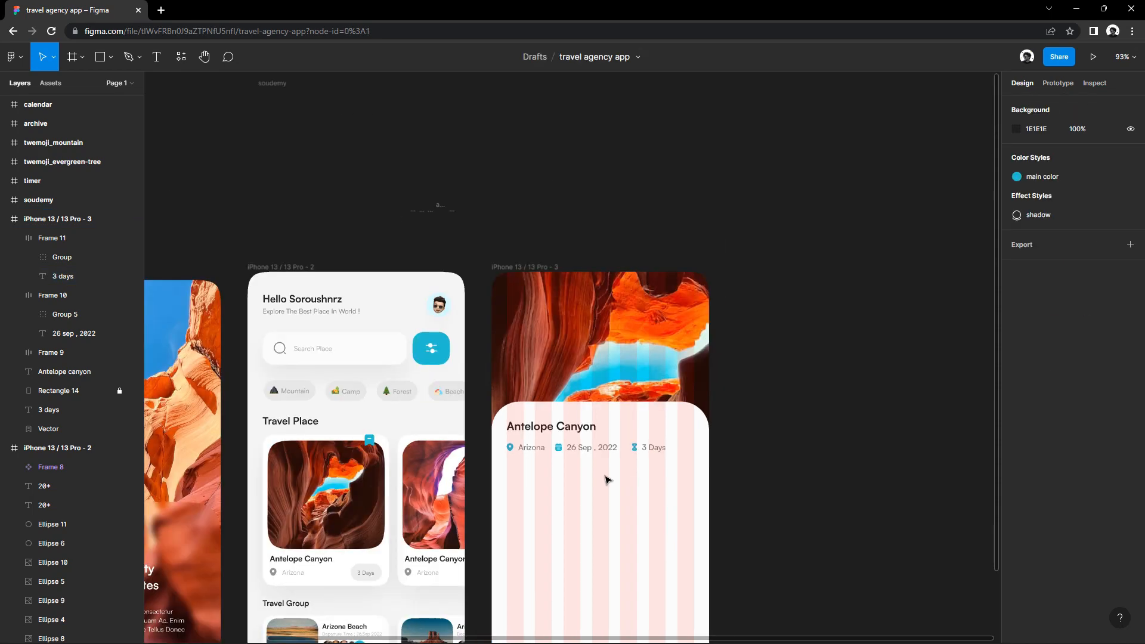
scroll(606, 479, up, 2)
click(555, 444)
key(alt)
click(667, 442)
key(alt)
key(Left)
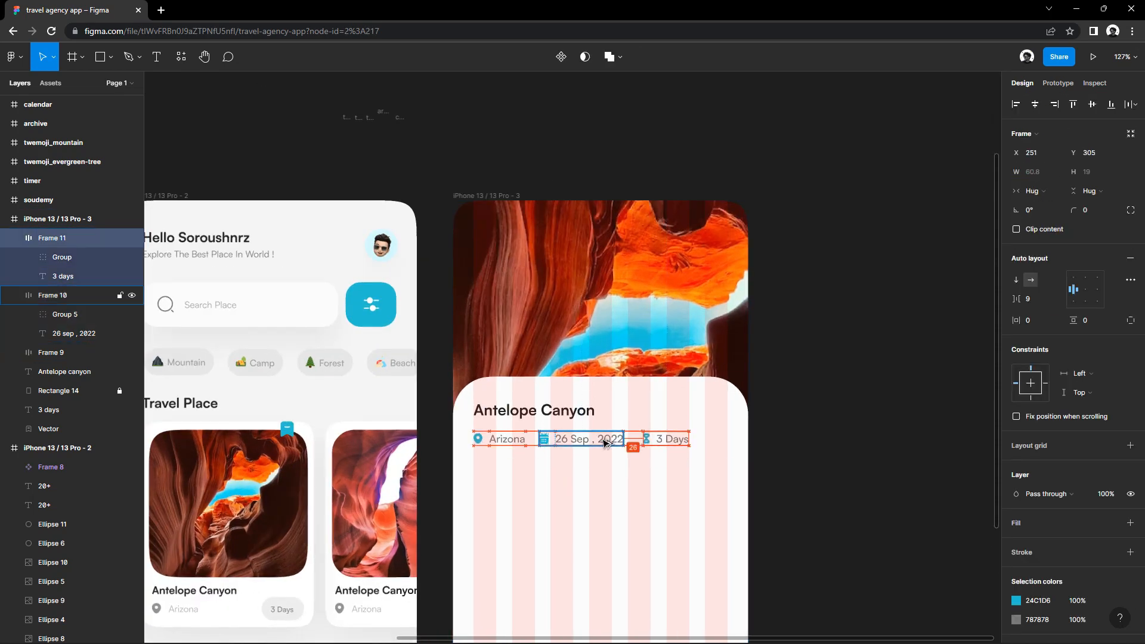
click(703, 506)
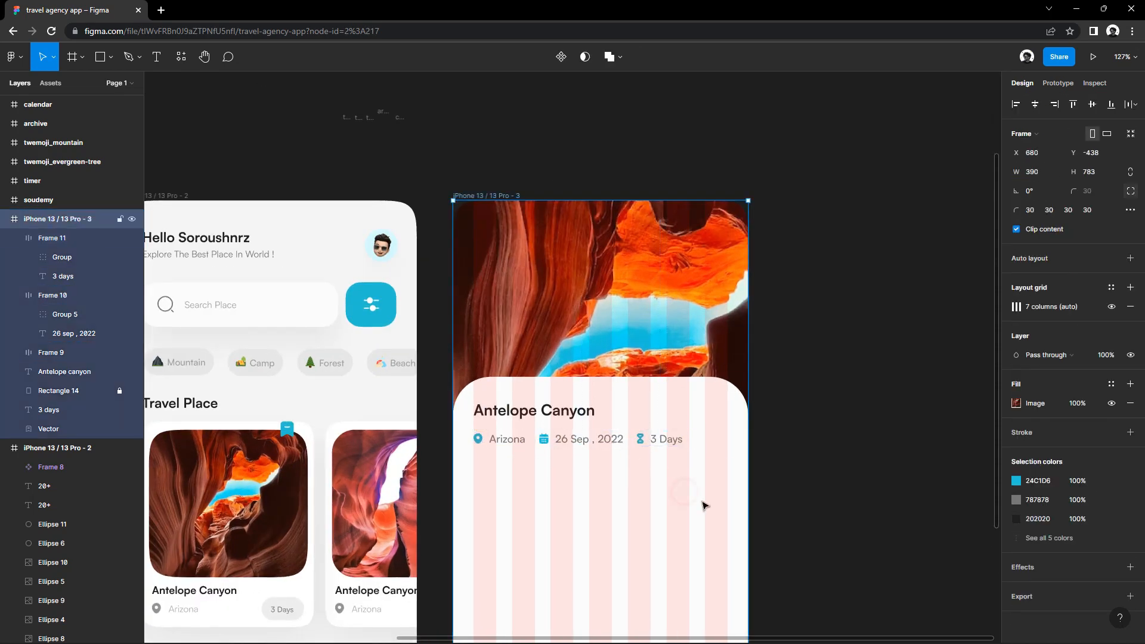
Duplicate the Antelope Canyon title below the info rows at Y 343 and change its text to "895 $ Per Person".
drag(619, 467, 616, 429)
key(Escape)
drag(507, 380, 507, 442)
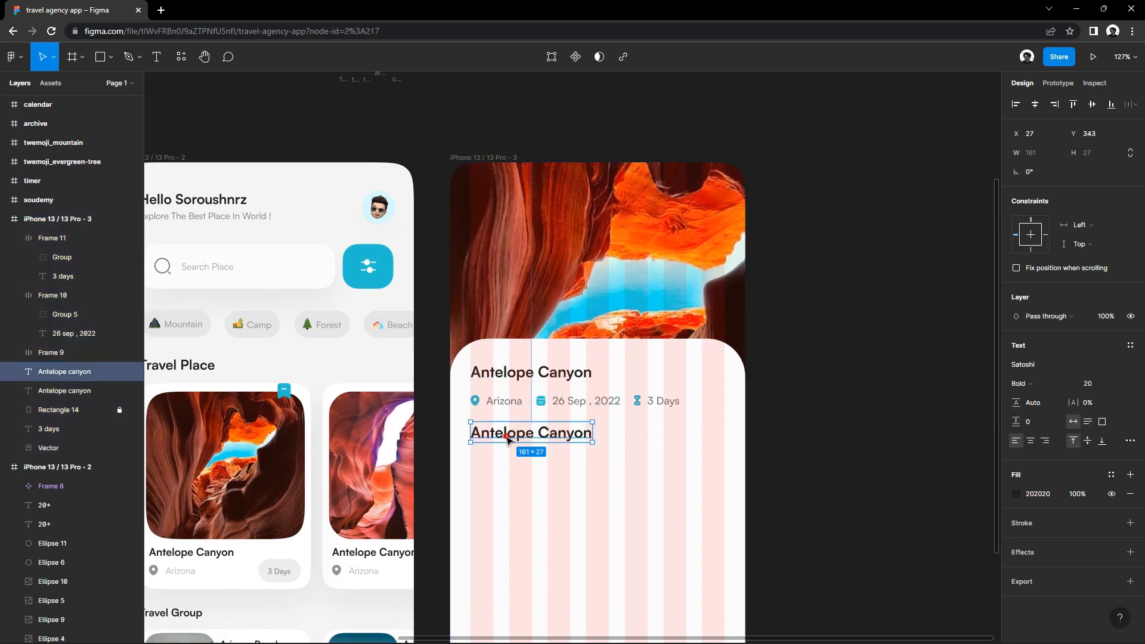
key(Return)
text(895 $ Per Person)
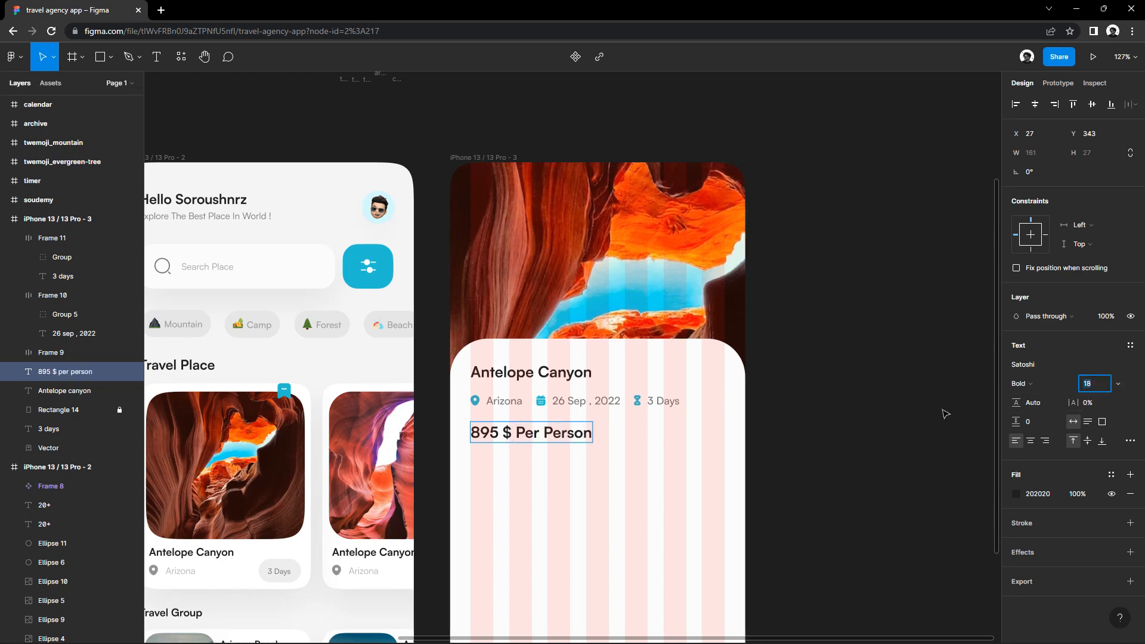
Reduce the price text's font size to 19.
click(942, 410)
click(1106, 386)
key(Down)
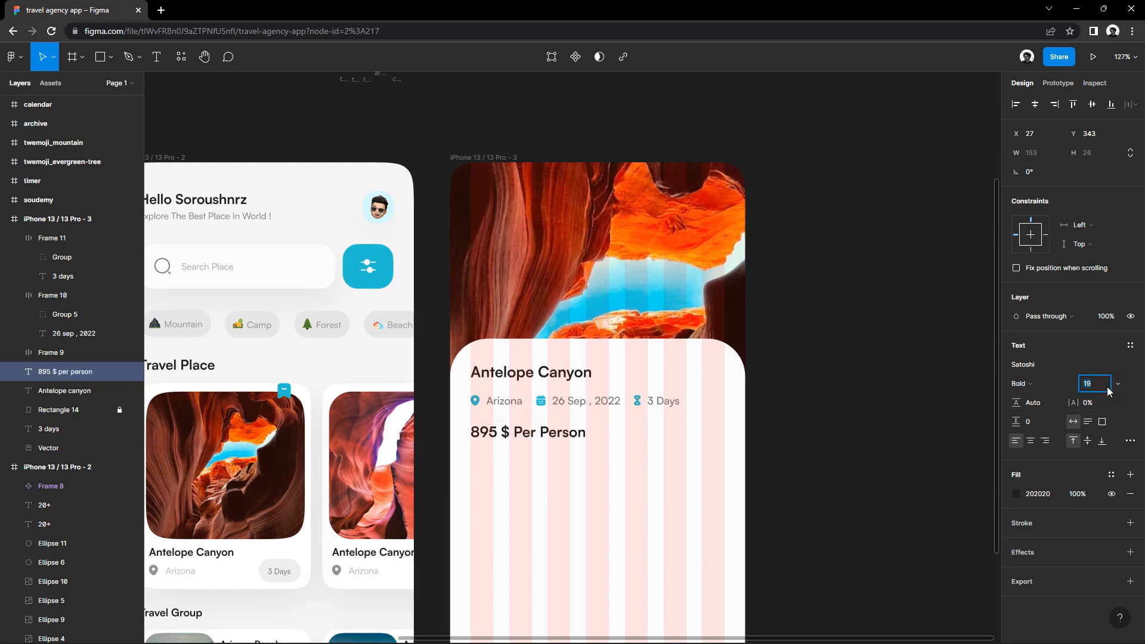
Set the price text's font size to 16 and reduce the words "Per Person" within it to size 12.
click(886, 411)
double_click(508, 431)
drag(507, 431, 573, 437)
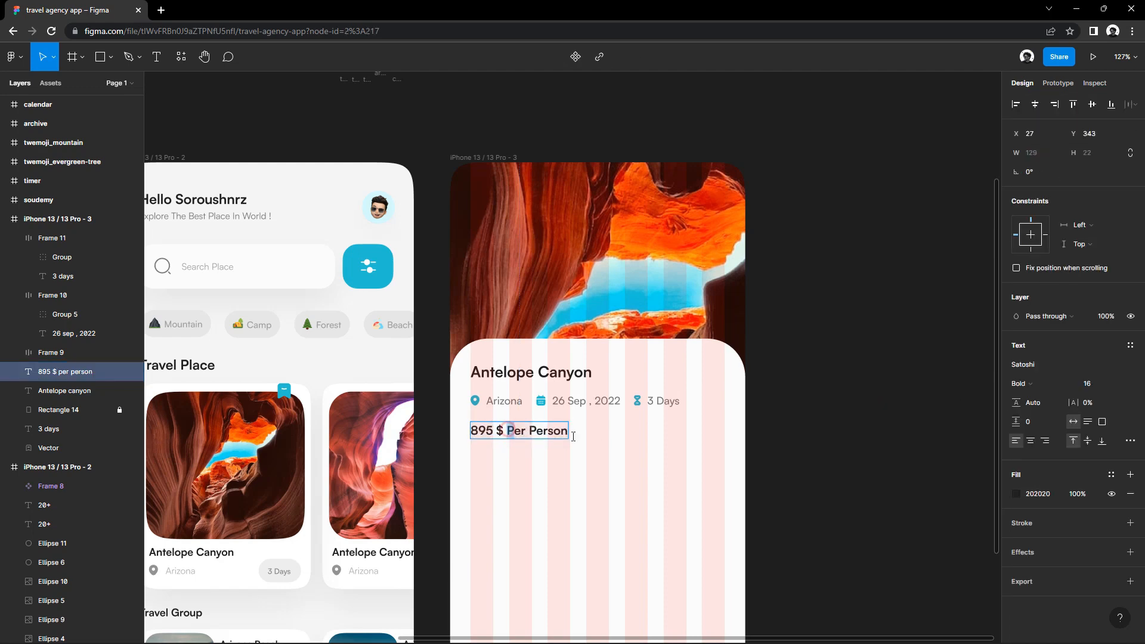
click(1104, 385)
key(Down)
key(Down)
key(Down)
key(Down)
Recolour the words "Per Person" in the price line to a medium grey.
click(1015, 495)
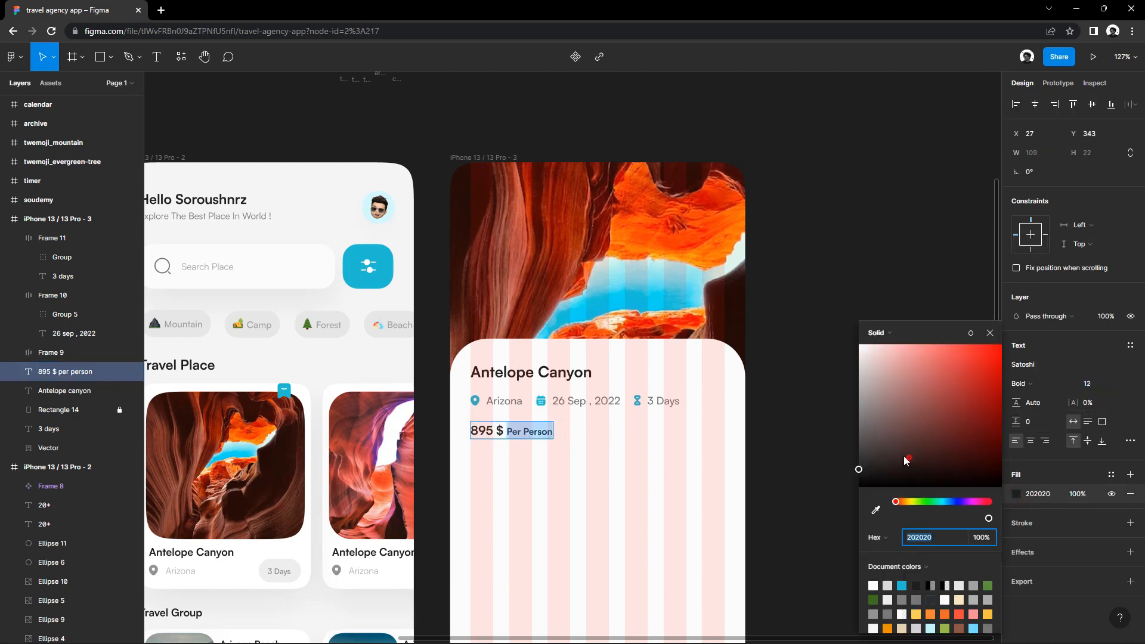
drag(904, 459, 782, 392)
click(803, 432)
Hide the detail screen's layout grid and draw a horizontal divider line about 335 px long below the price.
drag(295, 284, 300, 305)
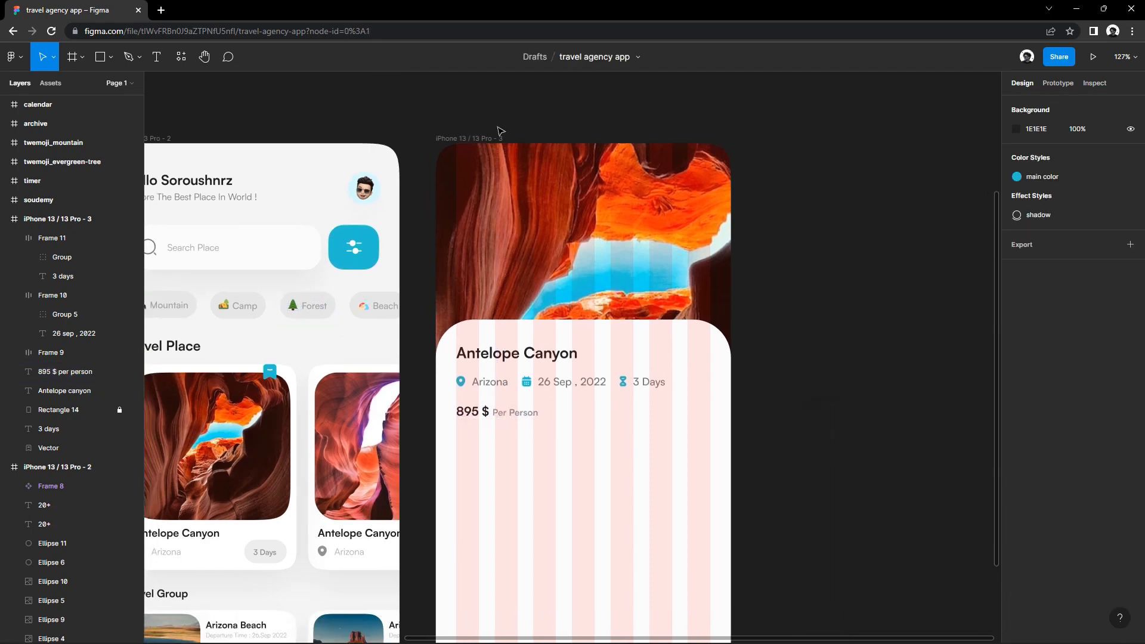
click(494, 137)
click(1111, 306)
drag(843, 396, 829, 337)
click(829, 337)
click(111, 57)
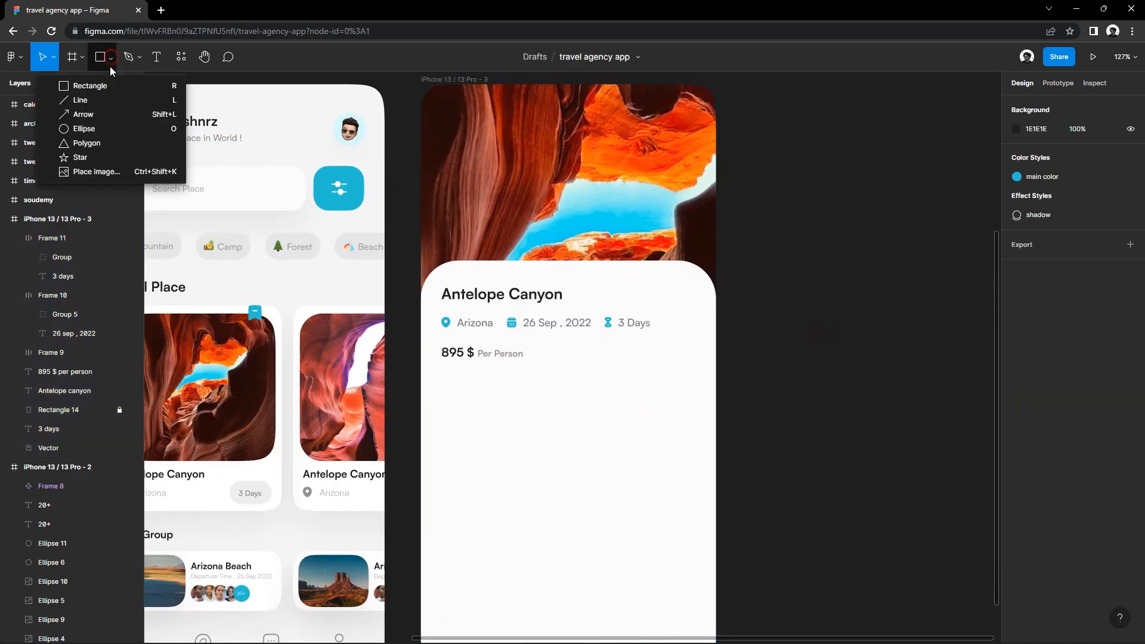
click(92, 102)
drag(450, 383, 668, 422)
Show the detail screen's layout grid again and fit the divider line to its columns at X 27, 336 px wide.
click(396, 269)
click(443, 101)
click(1112, 307)
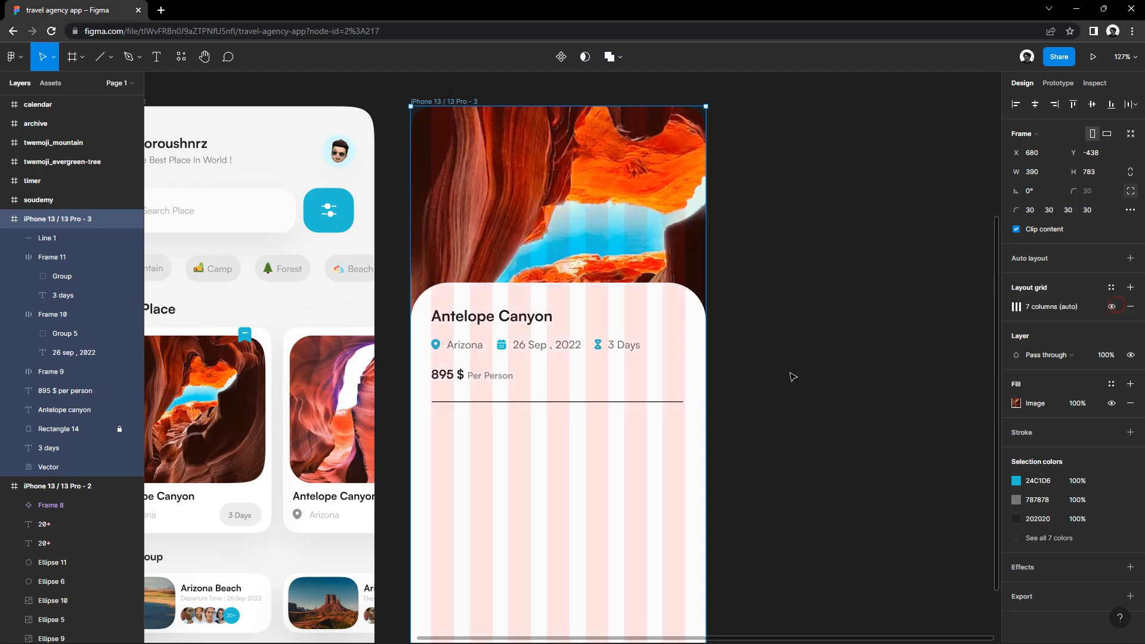
scroll(658, 397, up, 2)
click(677, 409)
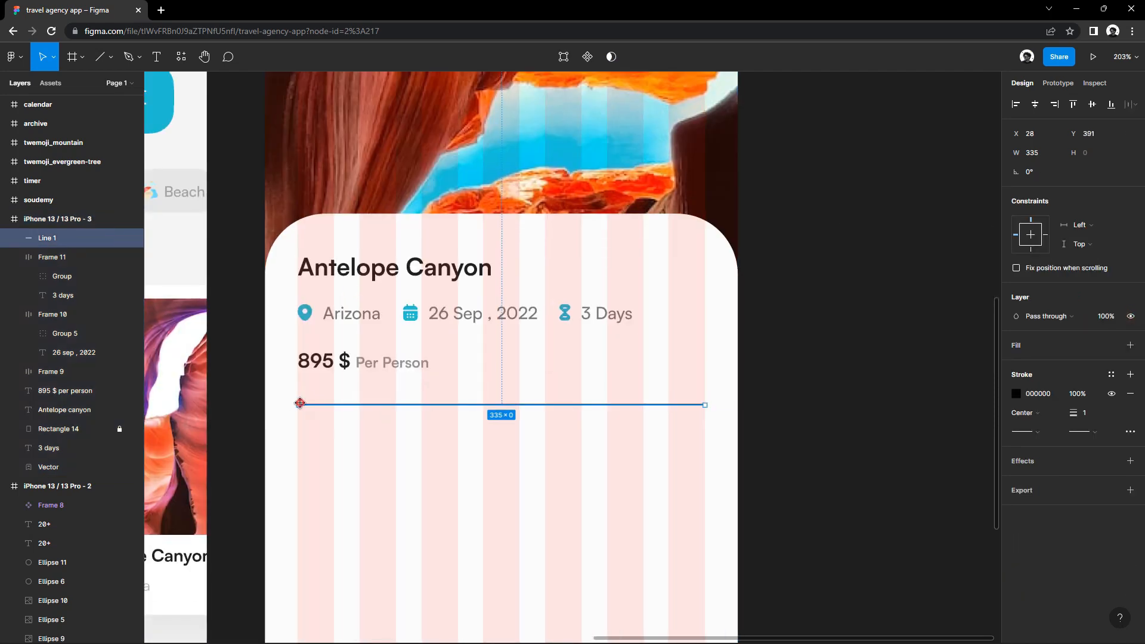
Recolour the divider line light grey F0F0F0 and move it up to Y 388.
click(1016, 394)
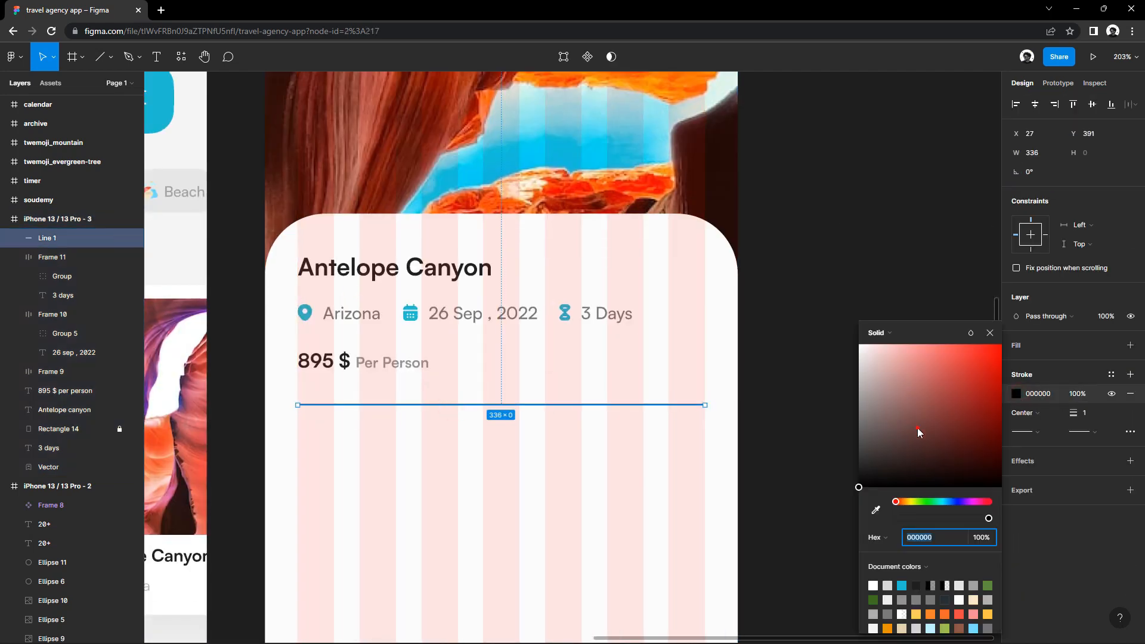
drag(919, 430, 845, 354)
click(826, 382)
click(471, 407)
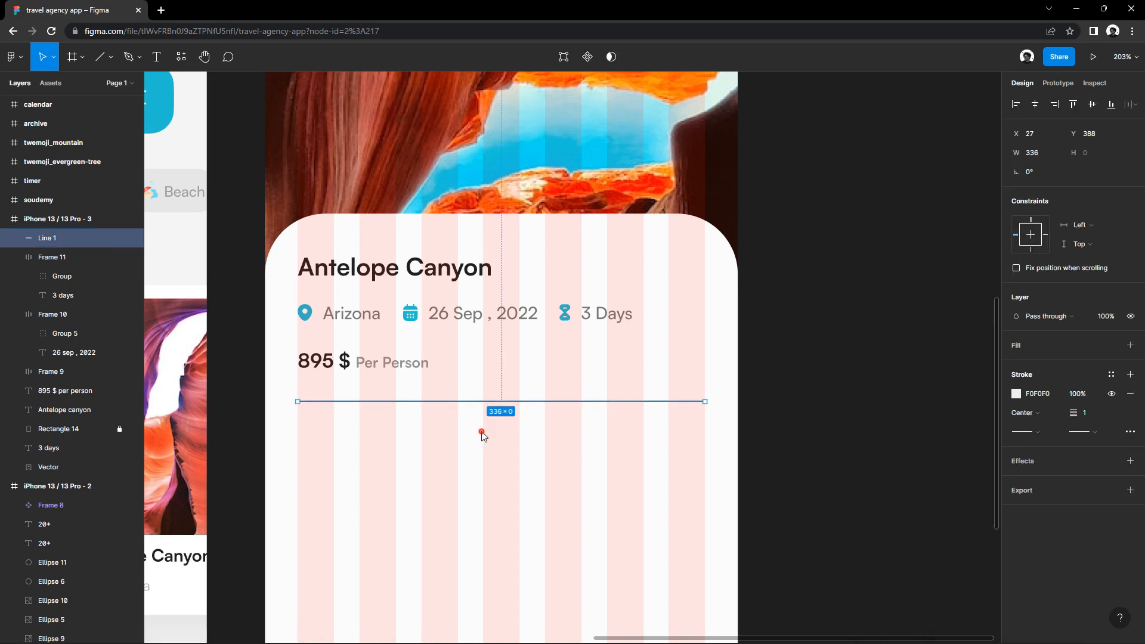
key(Escape)
Duplicate the Antelope Canyon title below the divider at Y 403 and change its text to "About Place".
scroll(363, 298, down, 2)
drag(362, 369, 364, 380)
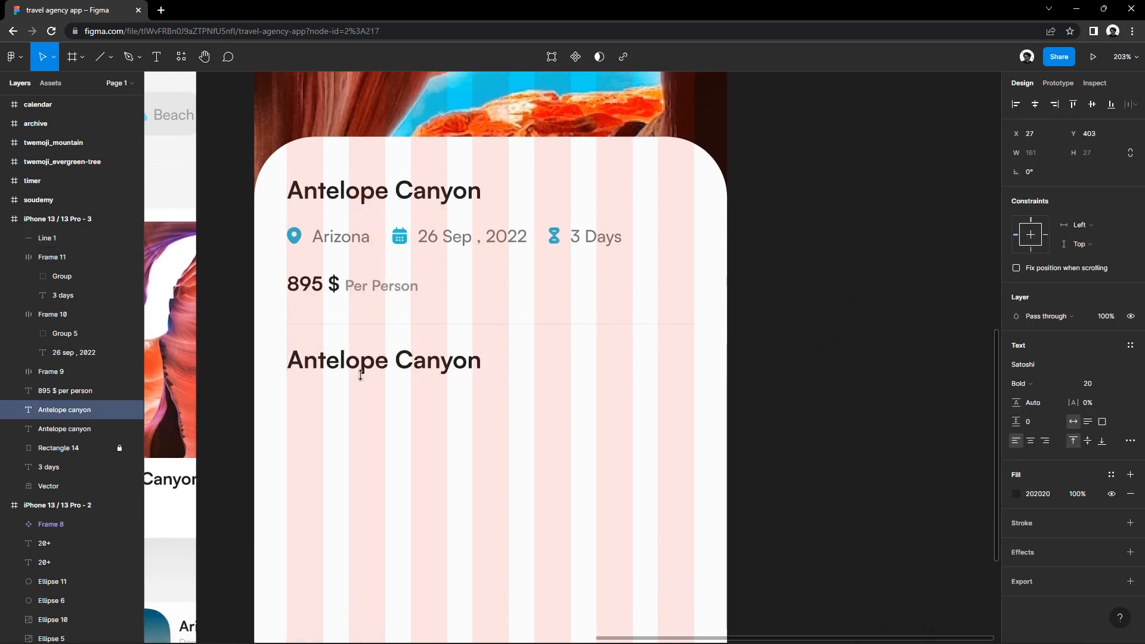
double_click(365, 378)
text(About Place)
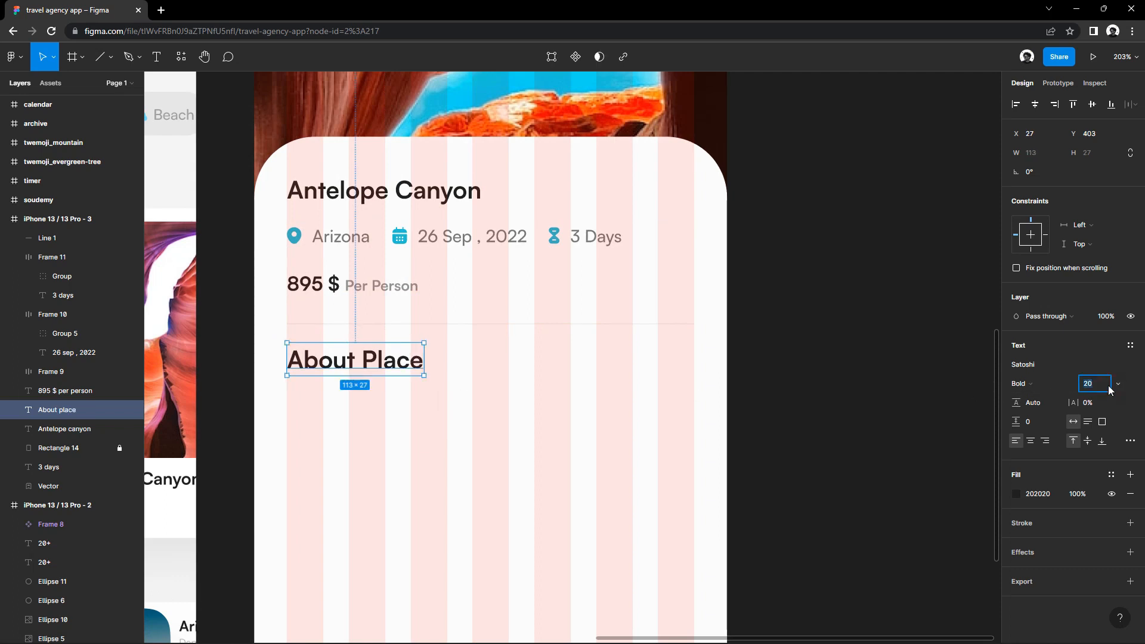
Reduce the About Place heading's font size to 14.
key(Down)
key(Down)
key(Down)
key(Down)
key(Down)
key(Down)
key(Down)
key(Up)
click(981, 402)
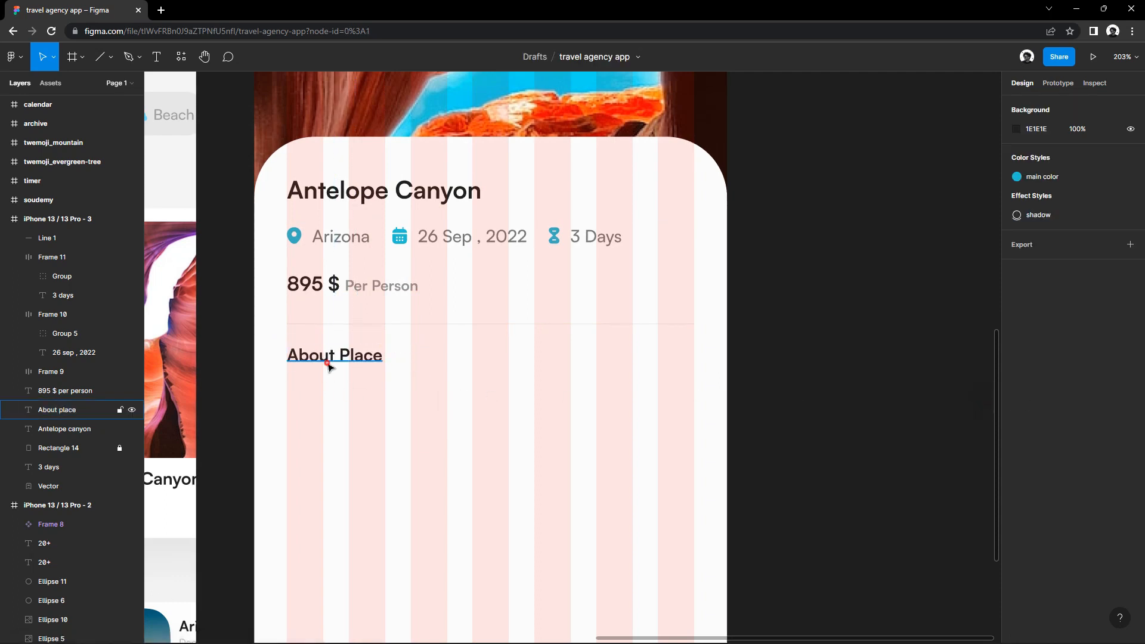
click(329, 367)
click(944, 395)
Copy the tagline "Explore The Best Place In World !" from the second screen to below the About Place heading.
scroll(552, 396, down, 3)
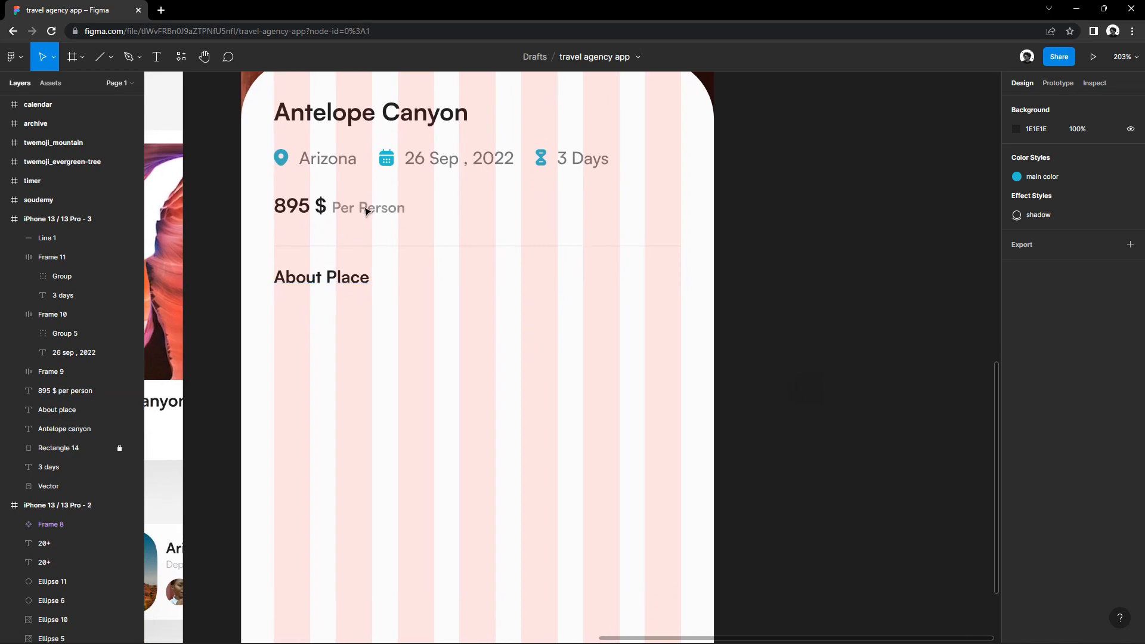
drag(440, 278, 662, 263)
scroll(710, 350, down, 5)
double_click(323, 173)
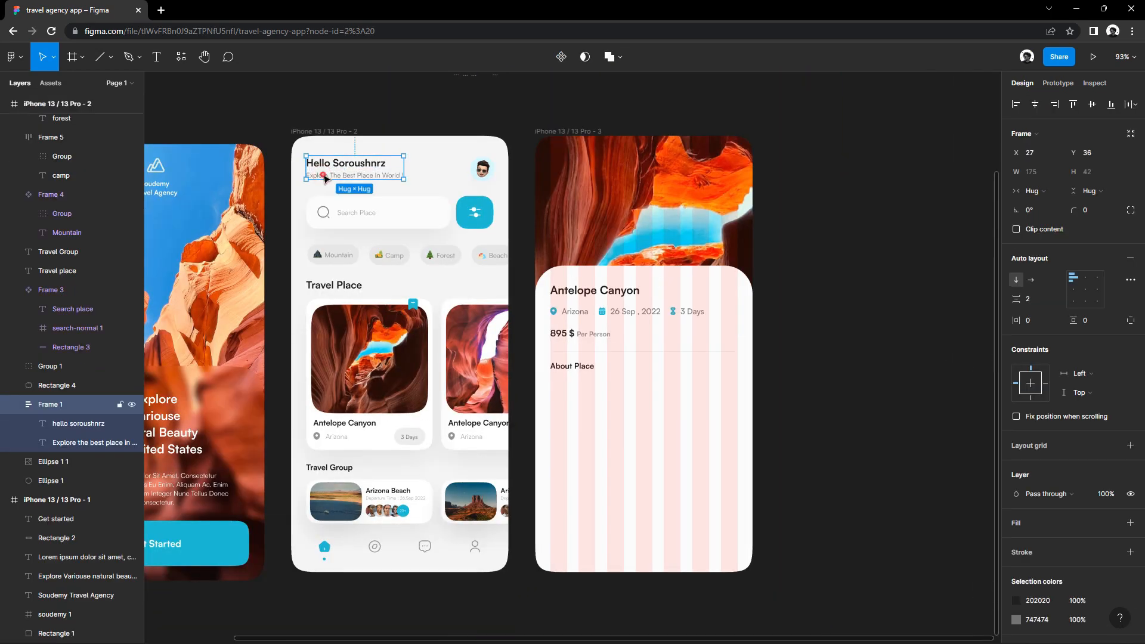
drag(323, 173, 567, 390)
Try to replace the copied tagline with eight generated Lorem ipsum sentences.
right_click(563, 293)
mouse_move(656, 534)
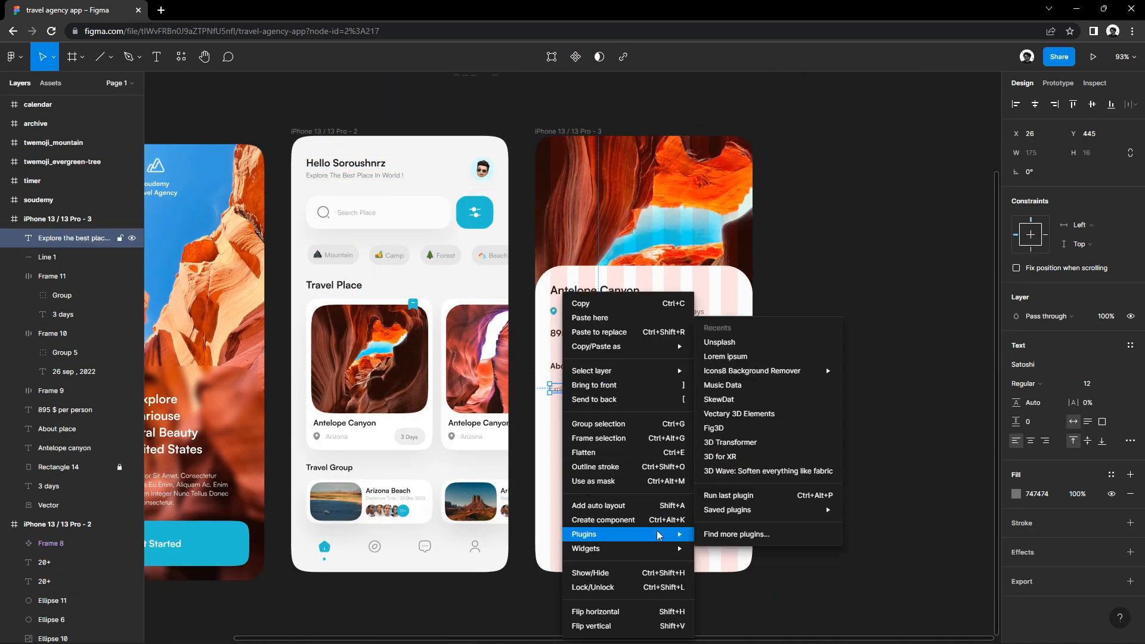
click(734, 358)
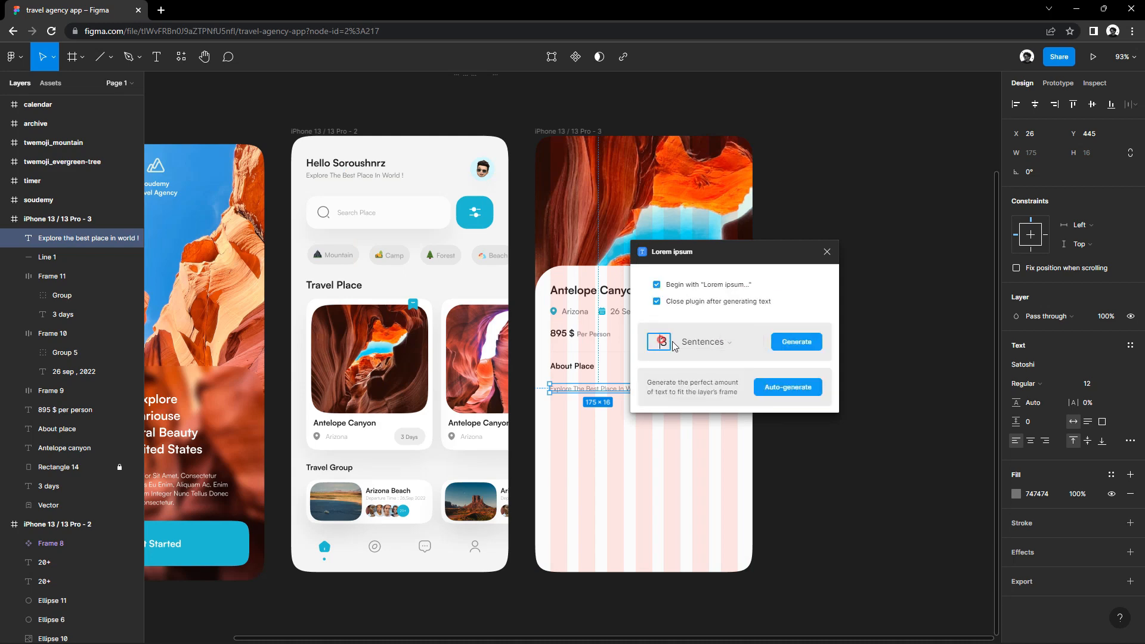
click(784, 348)
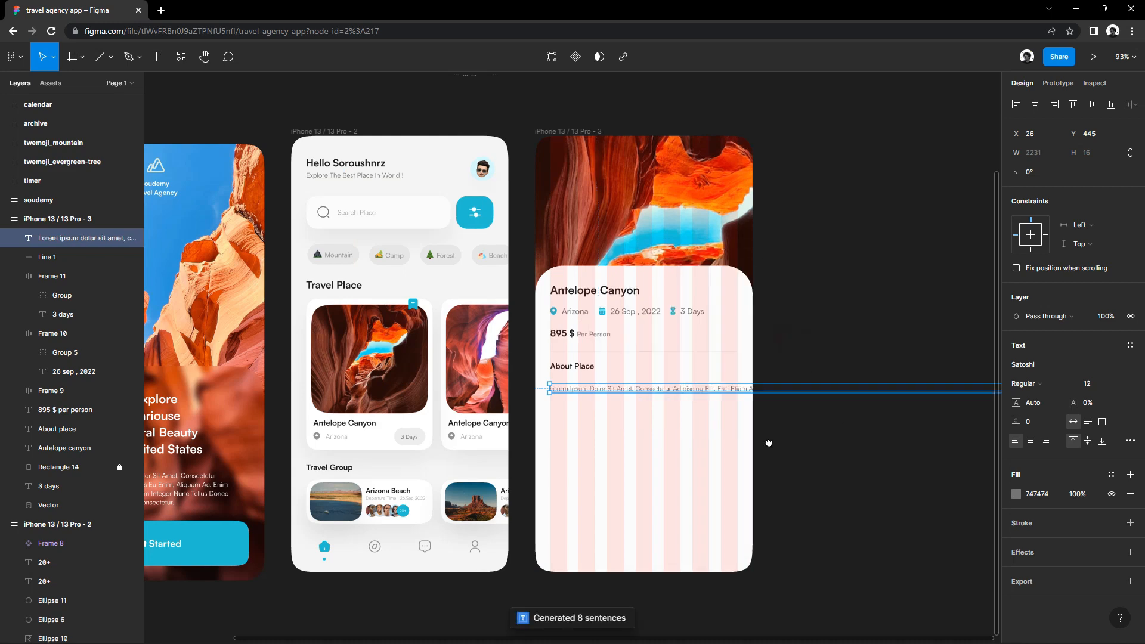
drag(768, 443, 488, 430)
scroll(488, 430, down, 1)
key(ctrl+z)
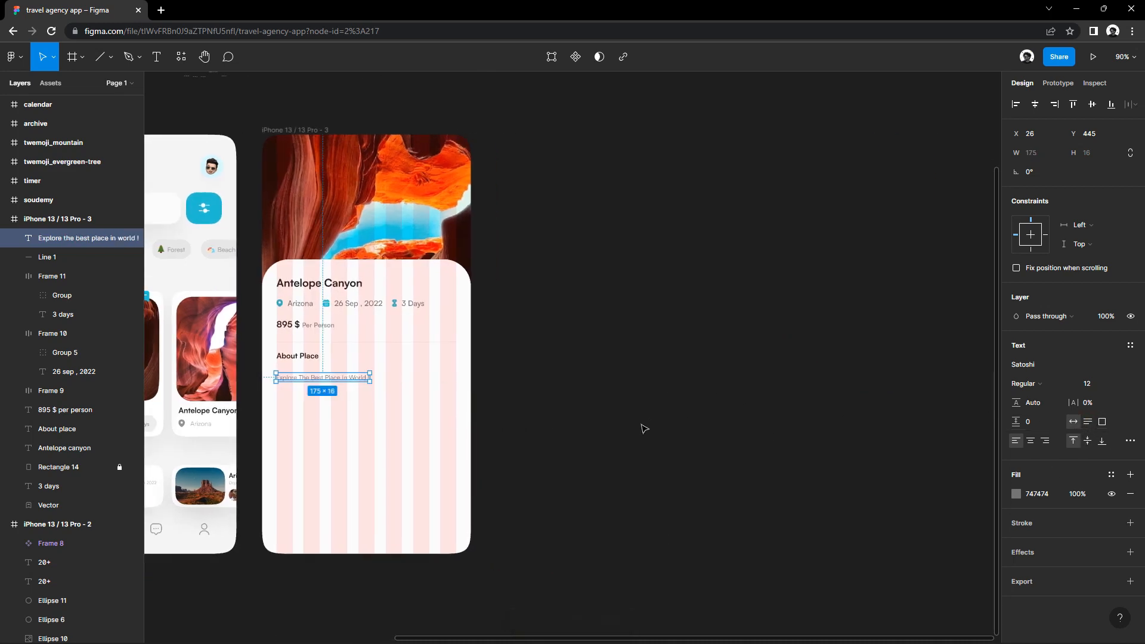
Align the copied tagline at X 27, make it fixed-size text and replace it with eight generated Lorem ipsum sentences.
scroll(567, 395, left, 3)
right_click(480, 383)
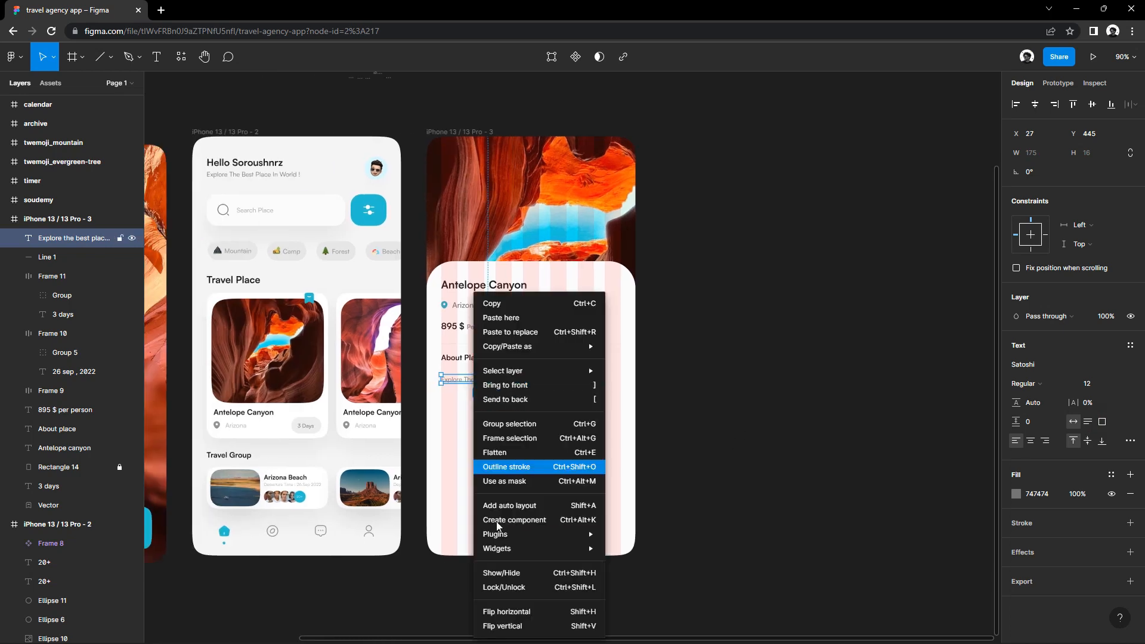
mouse_move(525, 529)
click(650, 335)
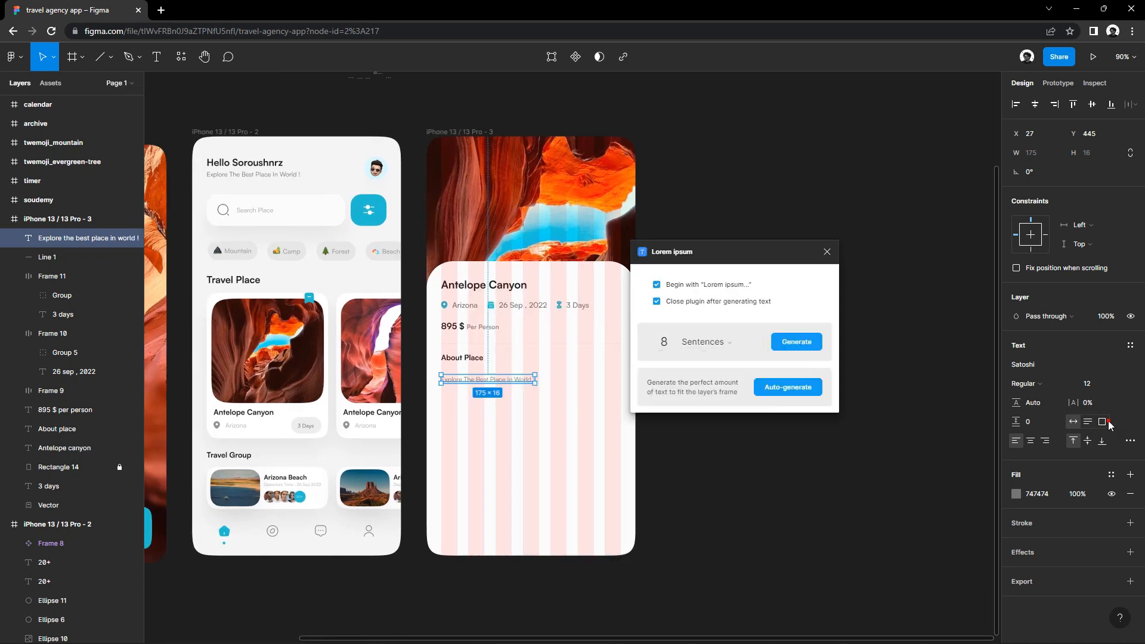
click(796, 341)
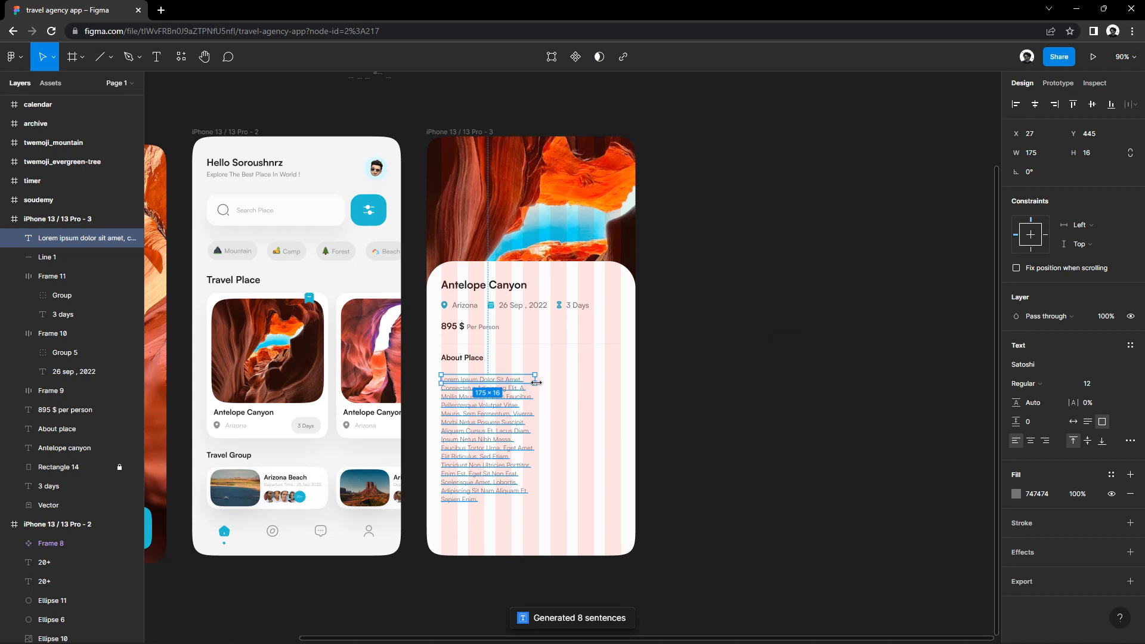
Resize the Lorem ipsum text box to about 305 × 134 and shift it slightly lower under the About Place heading.
drag(536, 397, 605, 510)
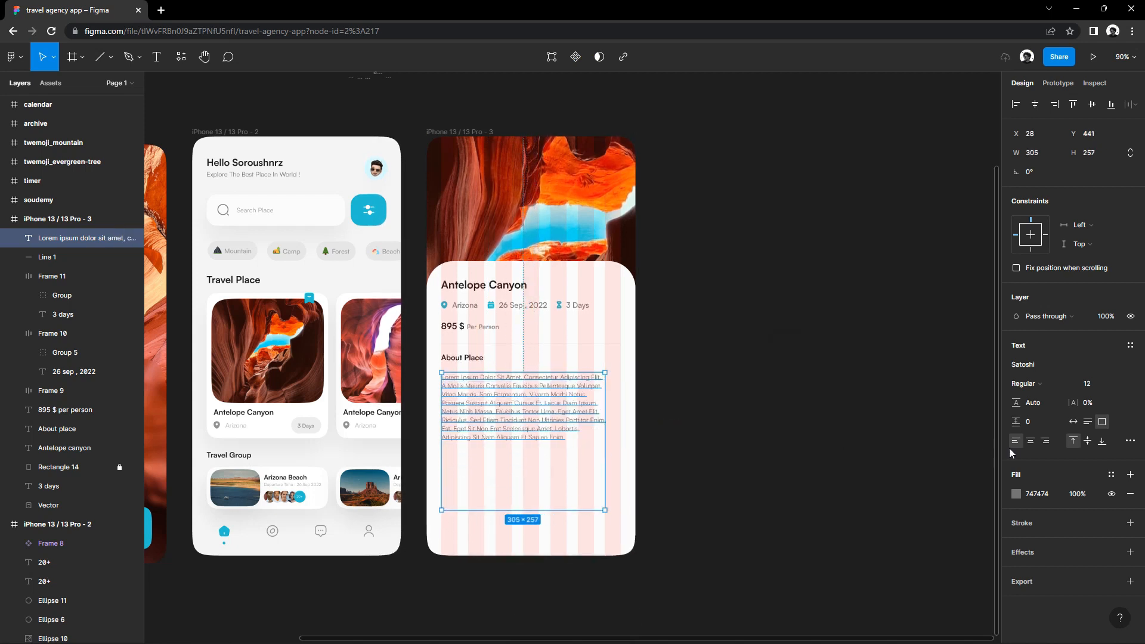
click(695, 401)
drag(536, 400, 536, 400)
click(543, 529)
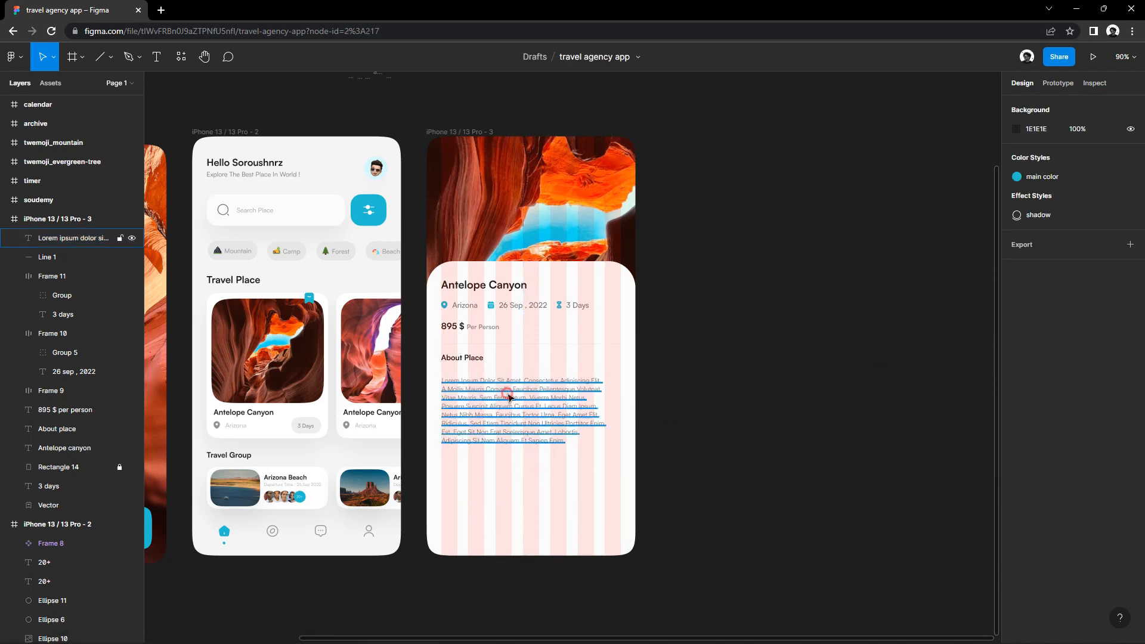
click(507, 392)
drag(591, 514, 598, 447)
click(715, 474)
Copy the Arizona Beach card's avatar stack with its 20+ badge below the paragraph and scale it to about 110 × 31.
drag(715, 474, 766, 466)
scroll(356, 523, up, 4)
click(358, 480)
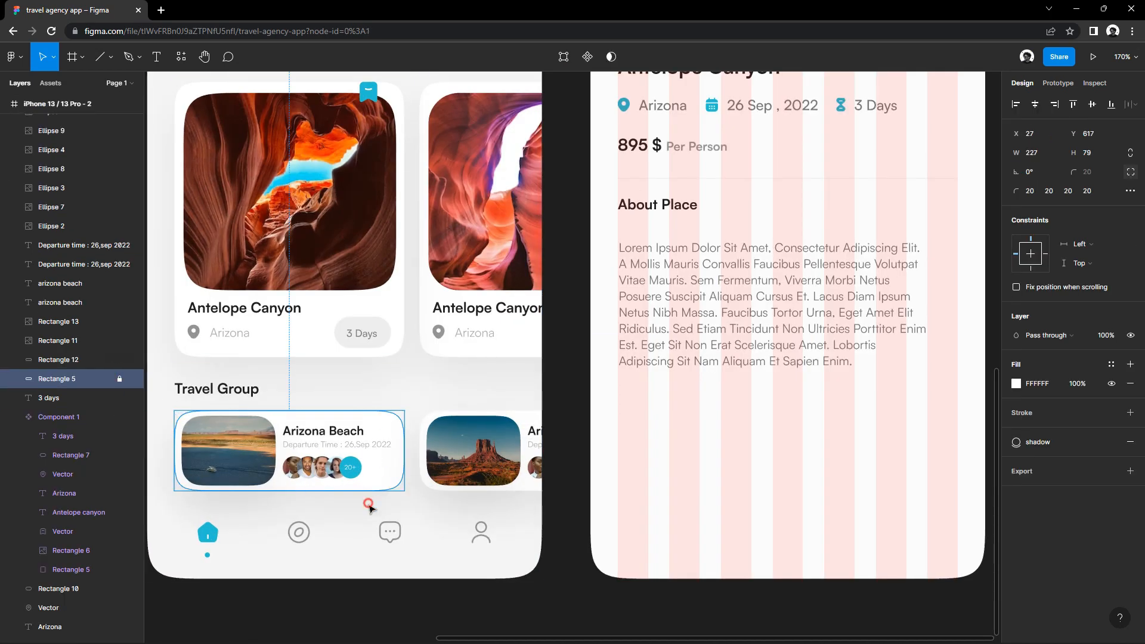
drag(368, 504, 292, 459)
drag(347, 465, 738, 445)
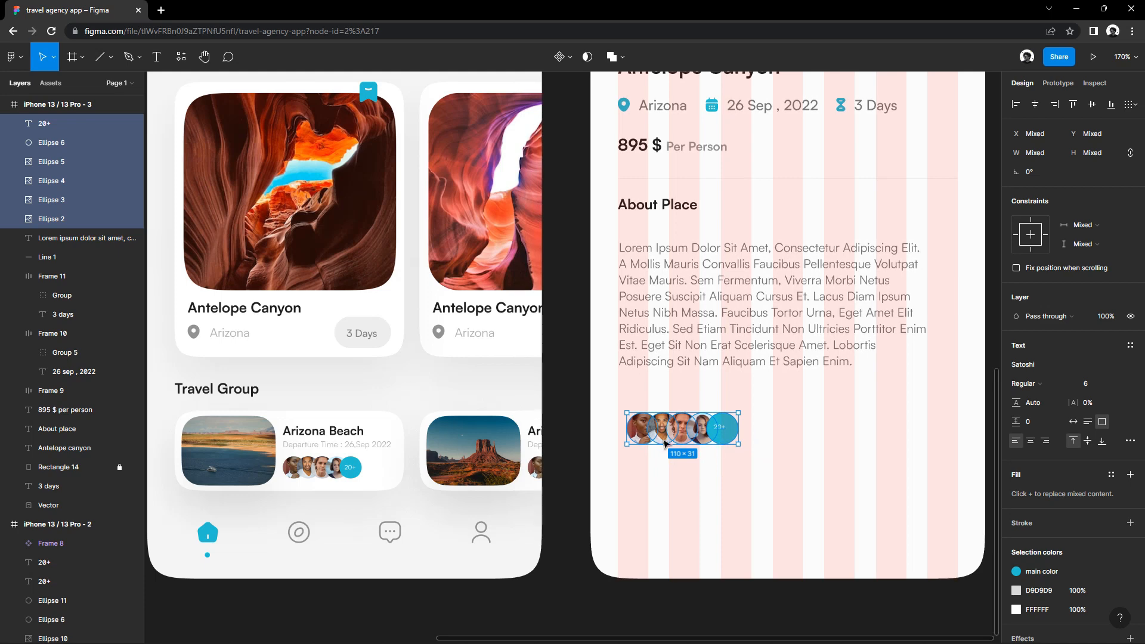
Enlarge the copied 20+ badge text so it still fits on one line inside its circle.
click(721, 428)
scroll(894, 412, up, 1)
click(1099, 385)
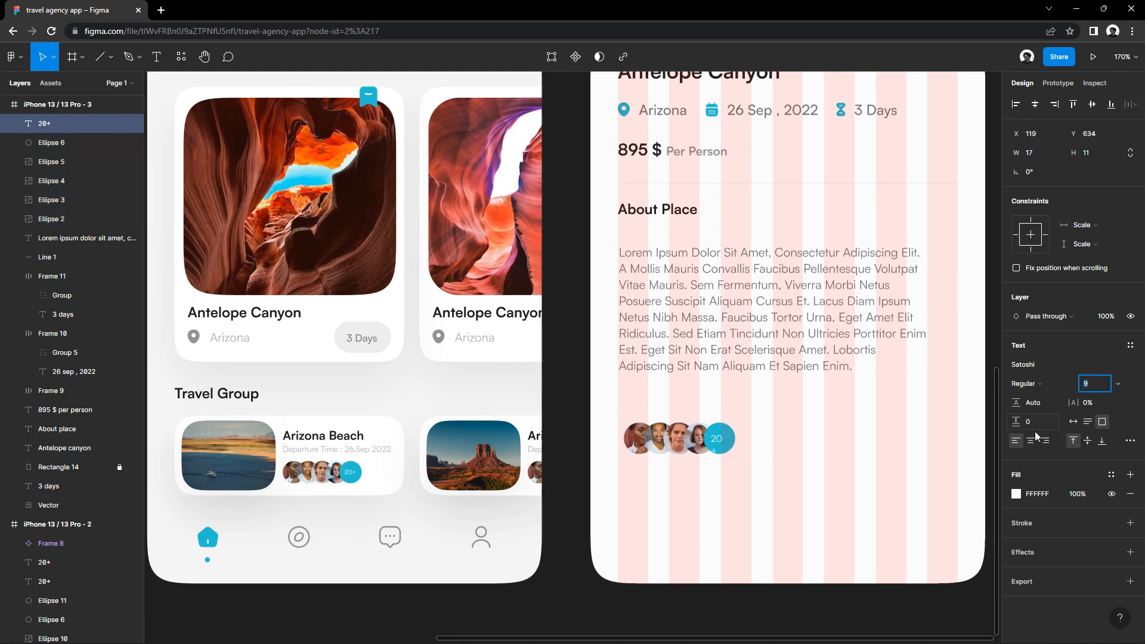
key(Return)
click(778, 475)
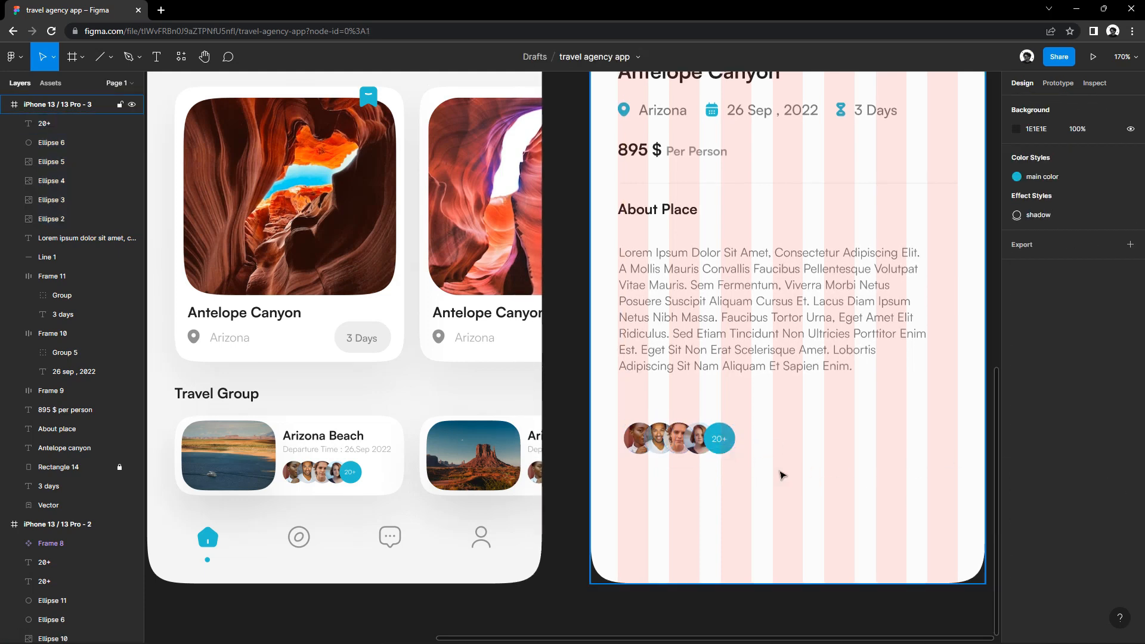
Copy the blue Get Started button rectangle from the first screen to the detail screen, below the avatar stack.
scroll(783, 475, down, 3)
drag(805, 468, 680, 476)
scroll(639, 411, up, 3)
drag(638, 412, 560, 336)
scroll(596, 492, down, 4)
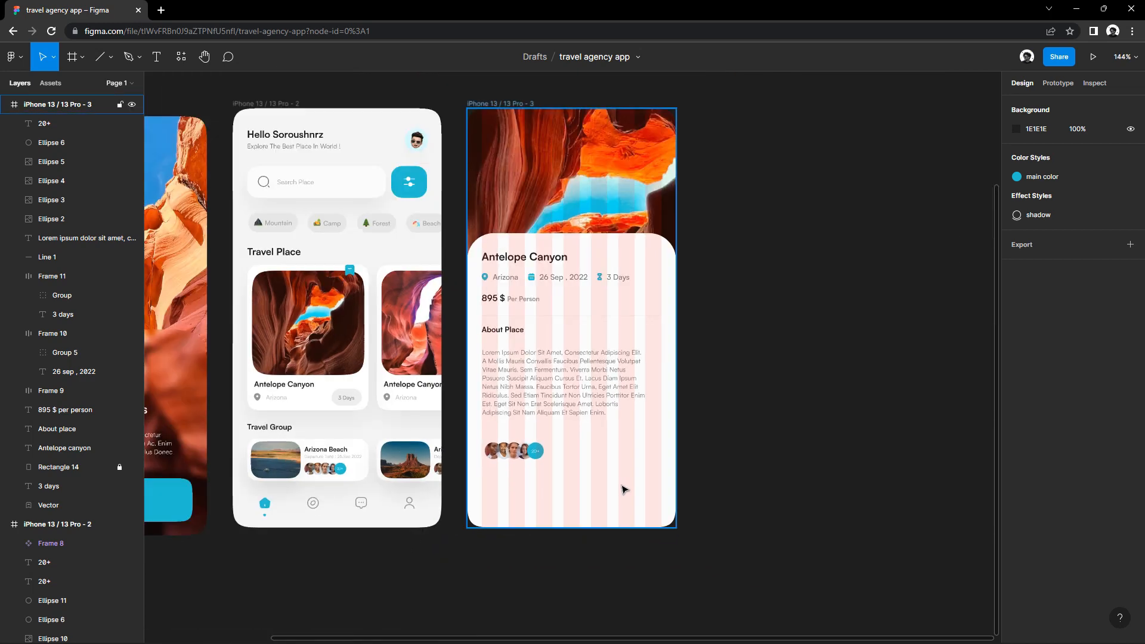
drag(561, 464, 475, 446)
drag(520, 511, 677, 470)
click(313, 470)
drag(313, 470, 783, 466)
click(837, 432)
drag(833, 431, 780, 396)
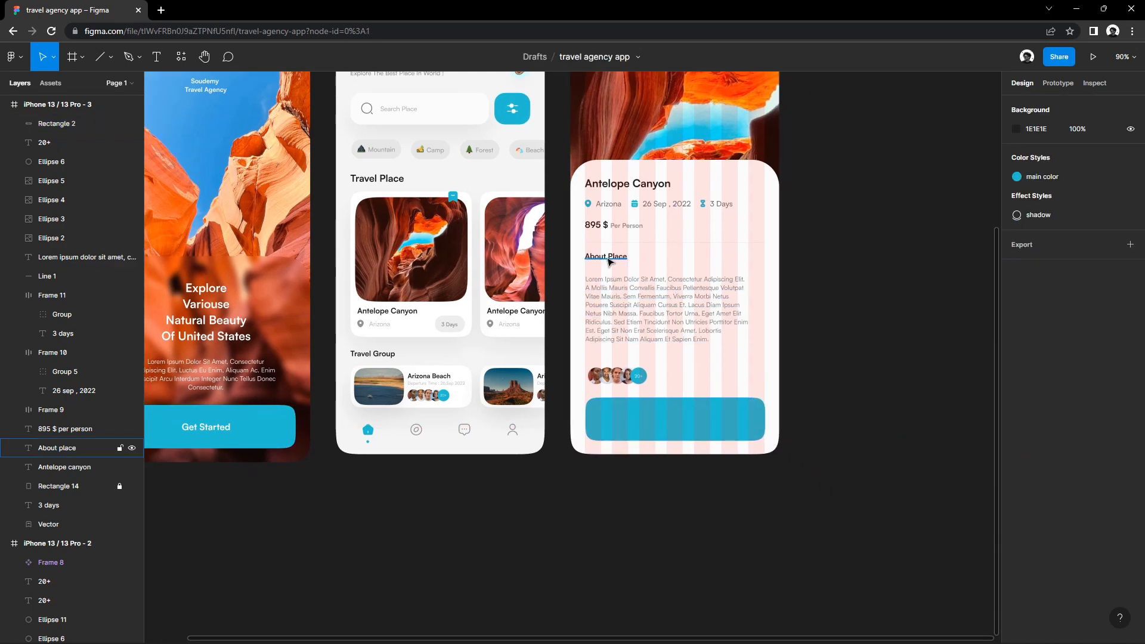
Duplicate the About Place heading beside the avatar stack and change its text to "Book Now".
drag(609, 261, 687, 381)
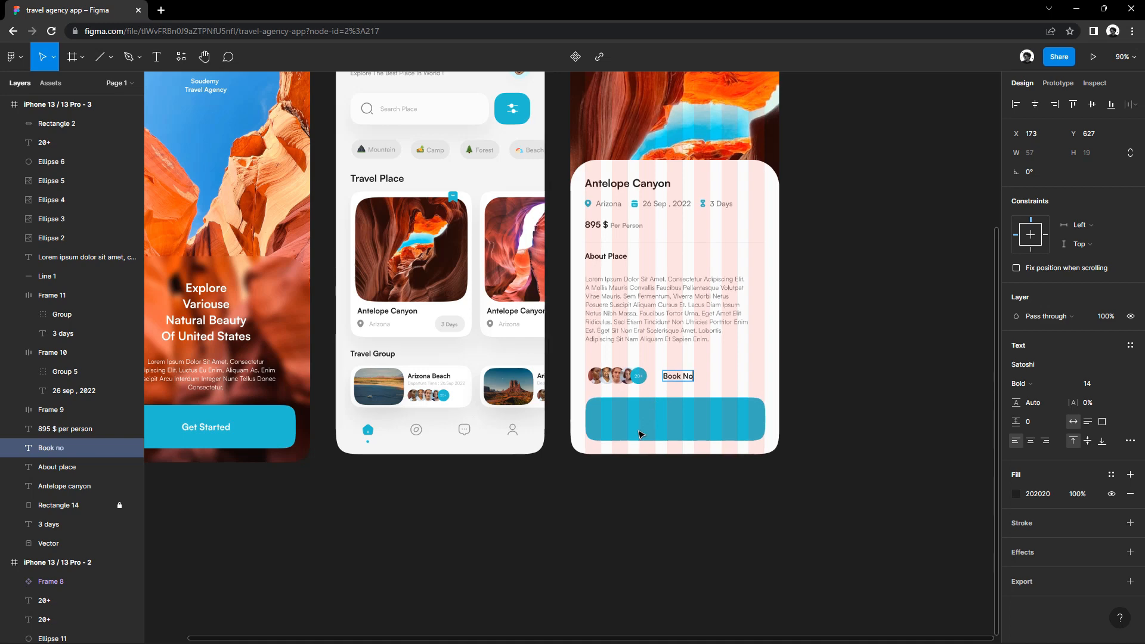
click(1041, 387)
click(1013, 388)
Recolour the Book Now label white (FFFFFF).
click(1016, 494)
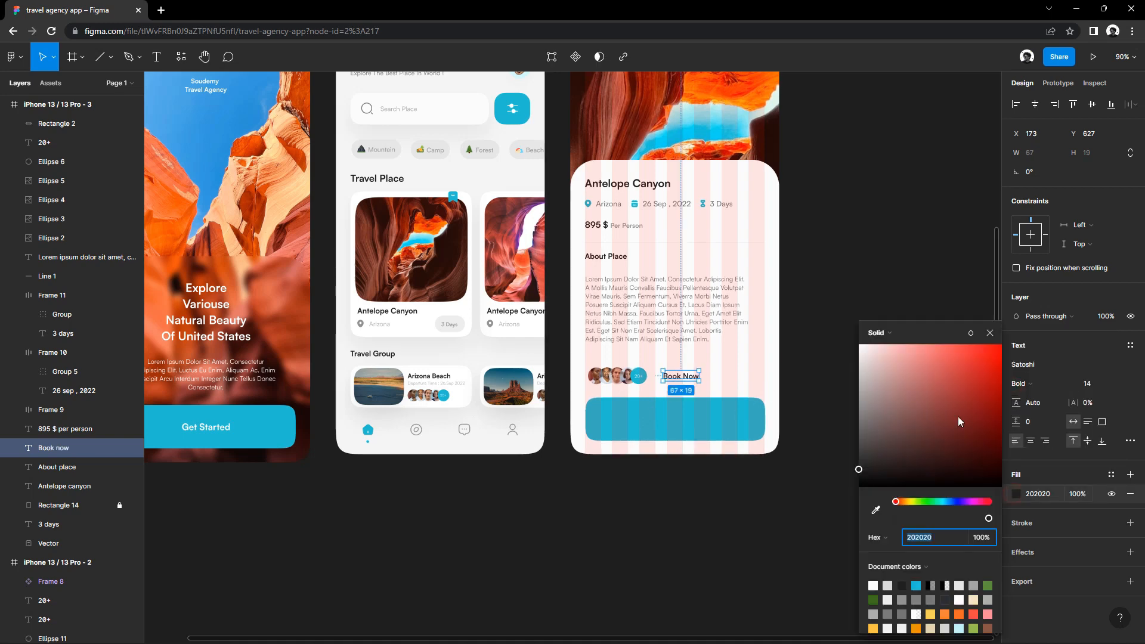
drag(961, 422, 677, 301)
click(993, 333)
Bring the Book Now label to the front and centre it on the blue button at font size 16.
drag(680, 377, 671, 426)
right_click(671, 426)
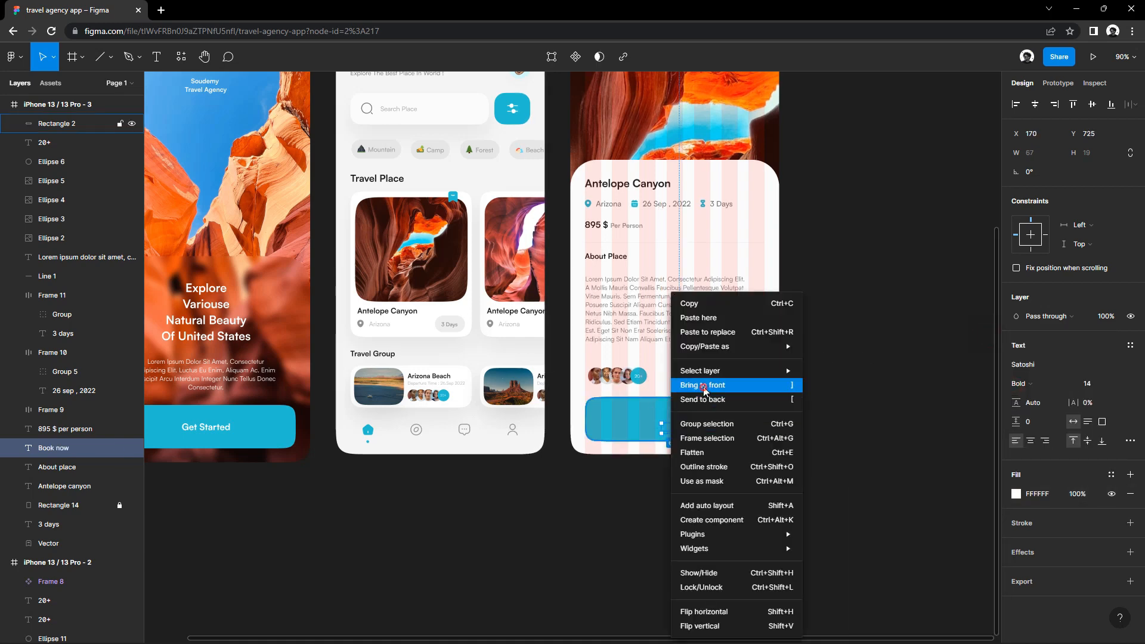
click(701, 387)
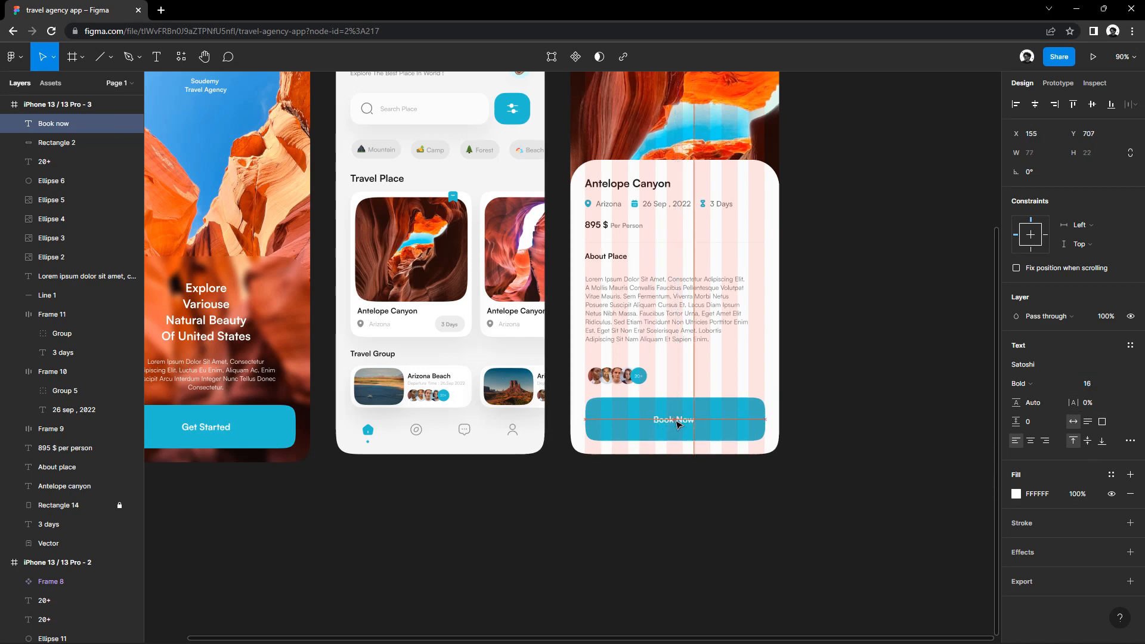
click(823, 463)
Duplicate the Book Now button's rectangle above it and shrink the copy to about 153 × 50 beside the avatar stack.
scroll(646, 477, up, 2)
scroll(646, 477, right, 2)
click(766, 479)
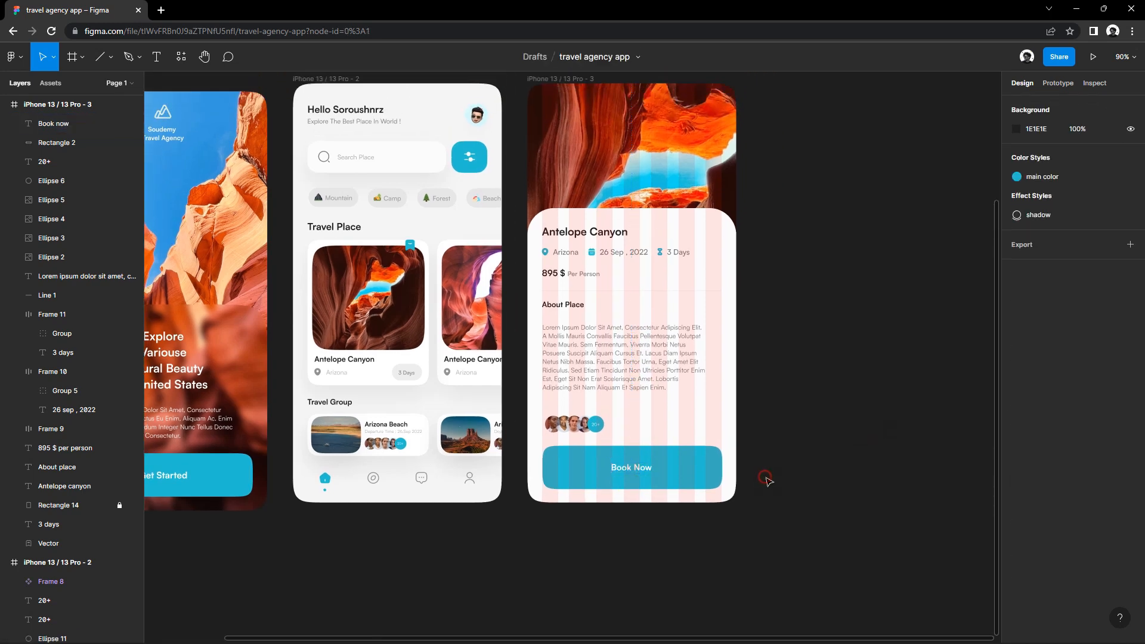
scroll(740, 482, right, 1)
scroll(723, 492, up, 4)
click(588, 468)
drag(588, 468, 588, 394)
drag(332, 389, 489, 388)
drag(557, 357, 562, 381)
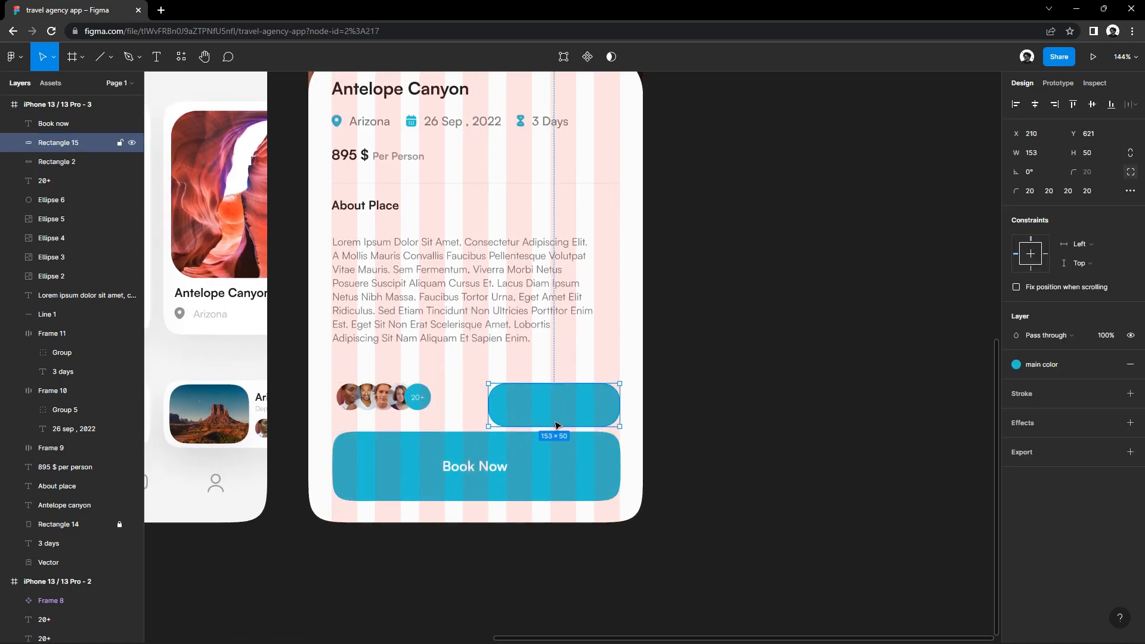
drag(555, 423, 556, 418)
Detach the small rectangle from the main color style, give it a pale blue fill and nudge it level with the avatars.
click(1112, 365)
click(1015, 384)
drag(889, 388, 894, 352)
drag(577, 403, 576, 400)
drag(567, 381, 568, 378)
click(679, 351)
Duplicate the About Place paragraph just below the original and replace the copy's text with "Join Member".
alt+drag(435, 293, 425, 368)
double_click(424, 367)
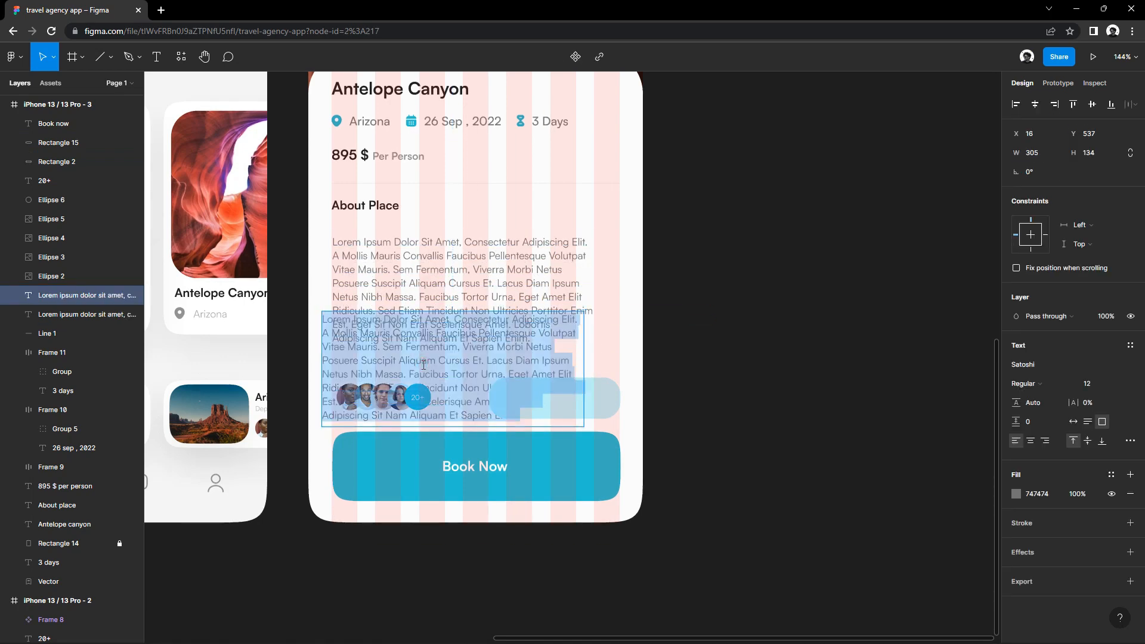
text(Join Member)
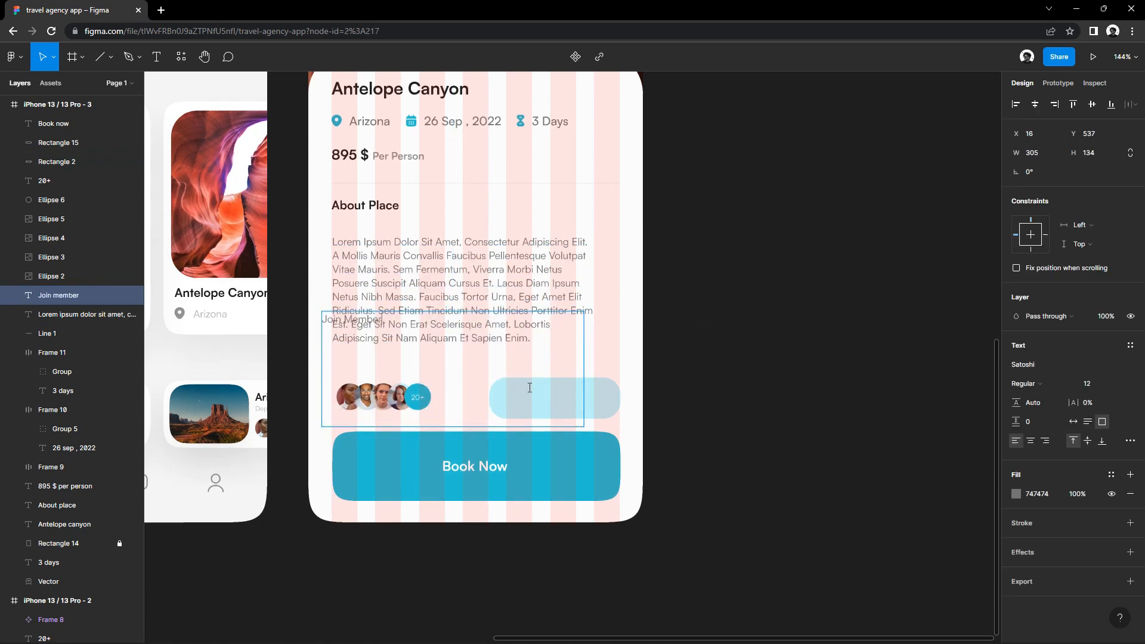
key(Escape)
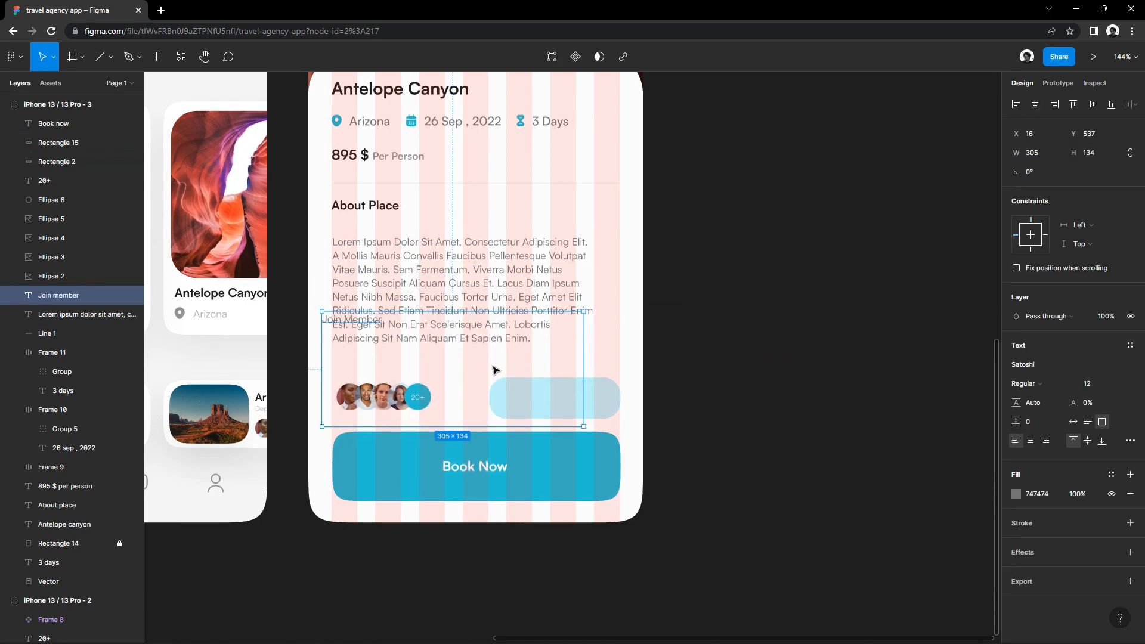
Set the Join Member text to auto width, place it on the pale blue tag and bring it to the front.
drag(493, 365, 619, 404)
click(1075, 422)
drag(484, 356, 547, 400)
right_click(547, 401)
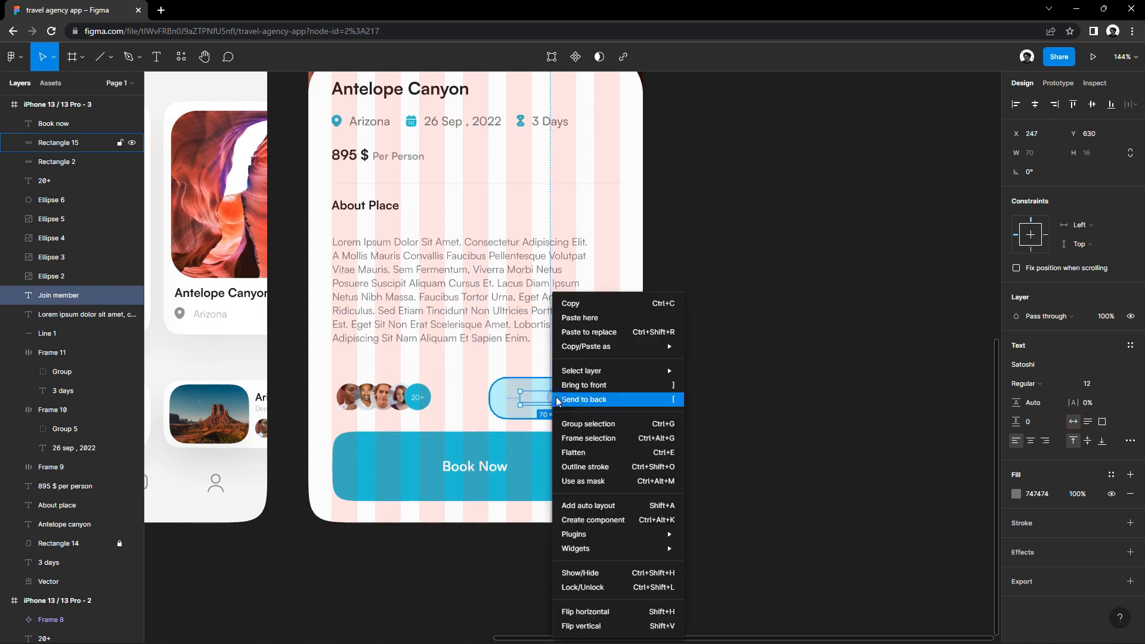
click(560, 399)
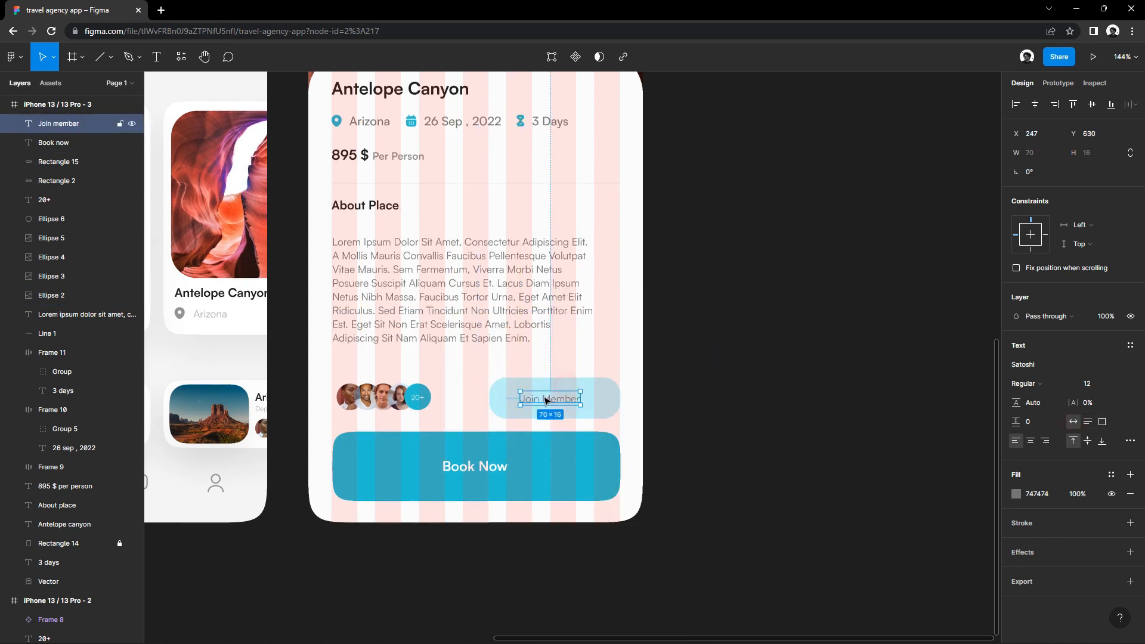
Make the Join Member label bold and recolour it dark grey (3A3A3A).
click(1026, 384)
click(1032, 410)
click(889, 476)
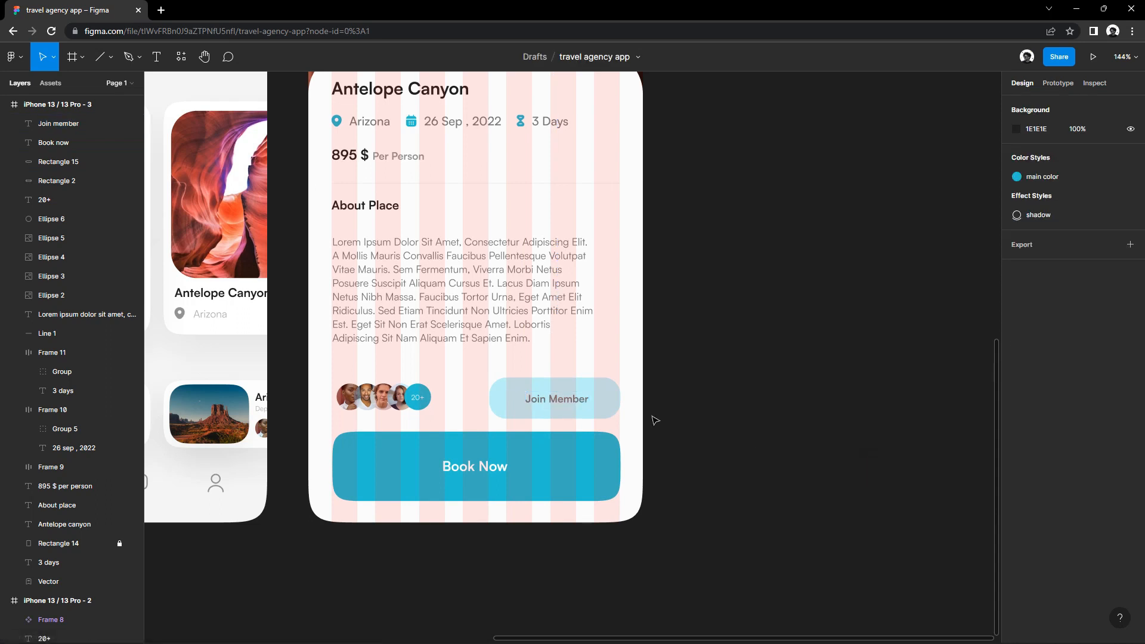
scroll(632, 441, down, 1)
drag(631, 442, 624, 483)
click(553, 441)
click(1017, 493)
click(858, 452)
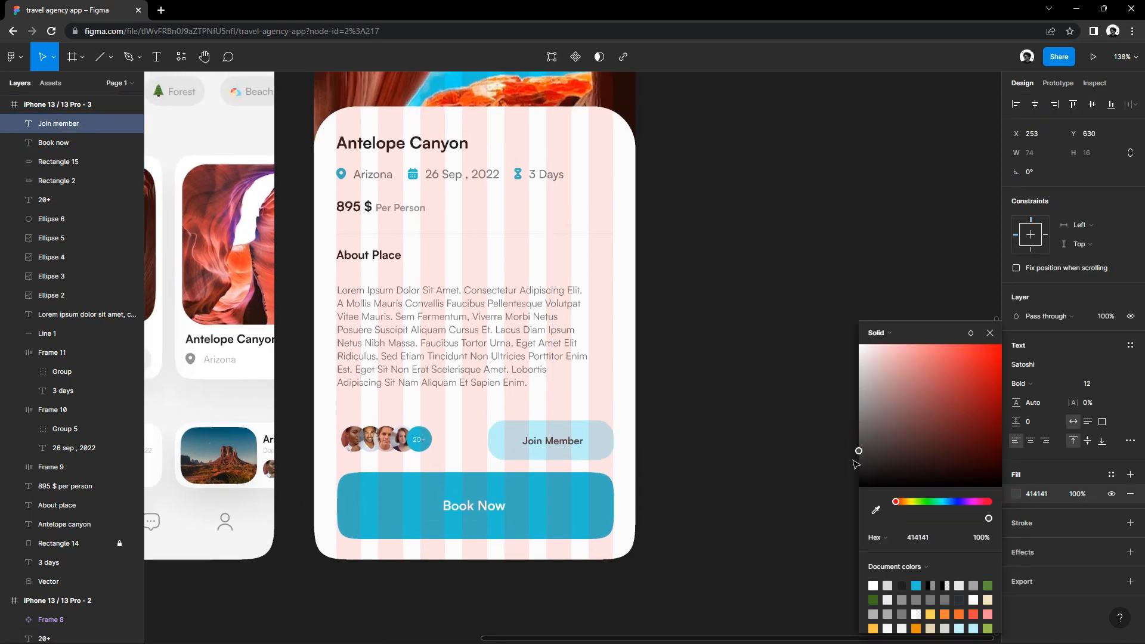
click(766, 445)
Reduce the pale blue tag's height from its upper edge and nudge the Join Member label down to centre it.
click(611, 433)
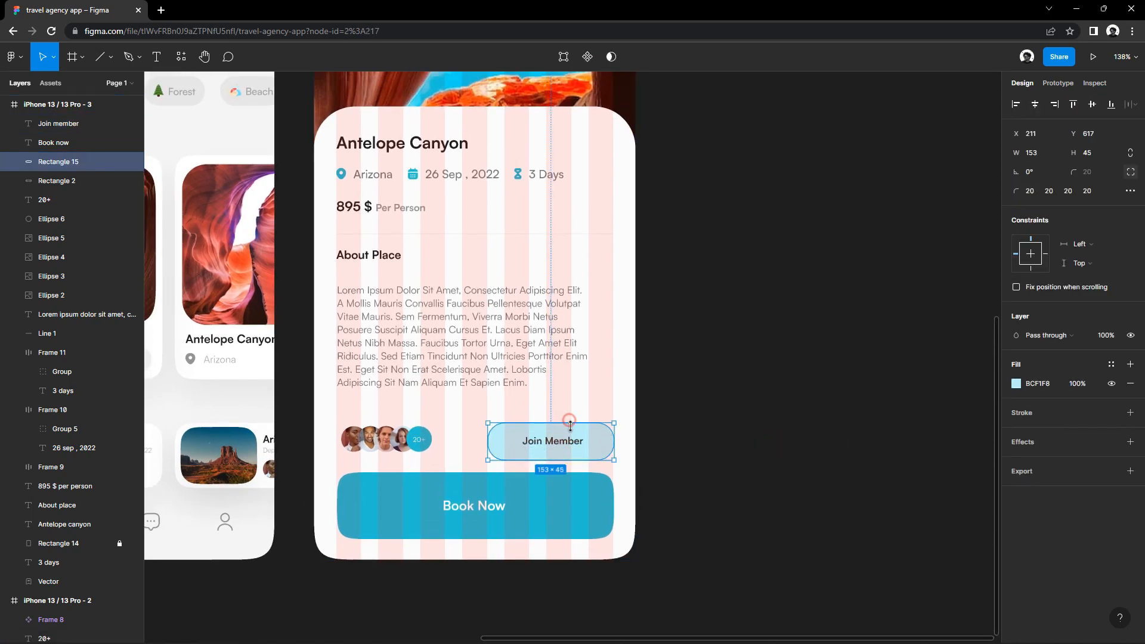
click(571, 442)
key(Down)
key(Down)
key(Down)
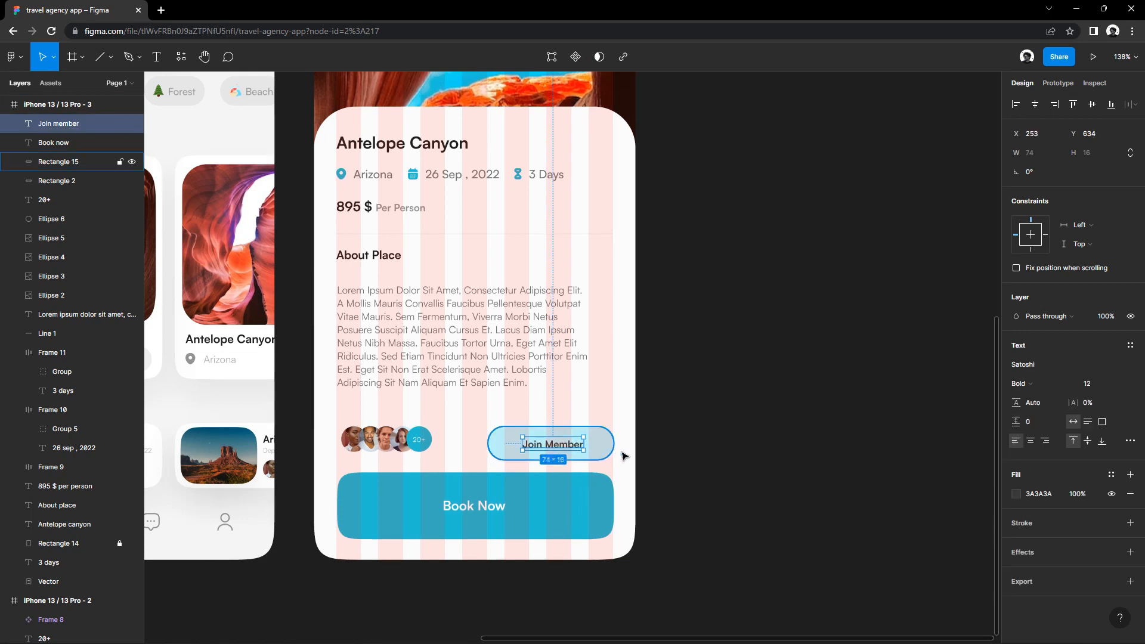
click(629, 454)
click(573, 444)
key(Up)
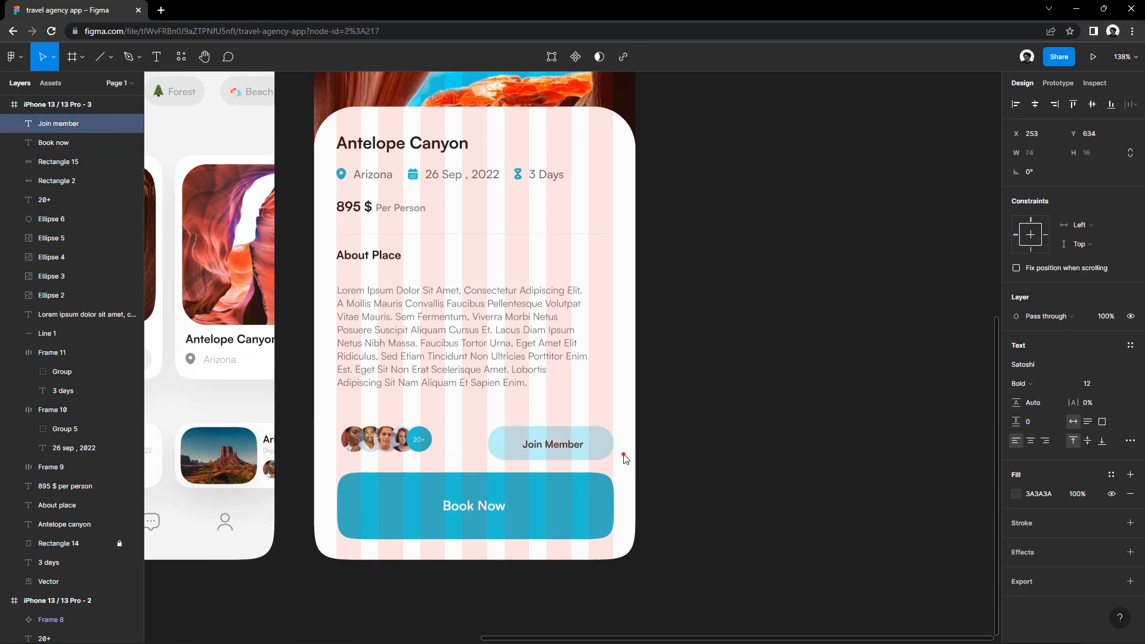
Select the pale tag together with its Join Member label and nudge both up level with the avatar stack.
drag(624, 460, 487, 434)
key(Up)
key(Up)
key(Up)
key(Up)
click(537, 444)
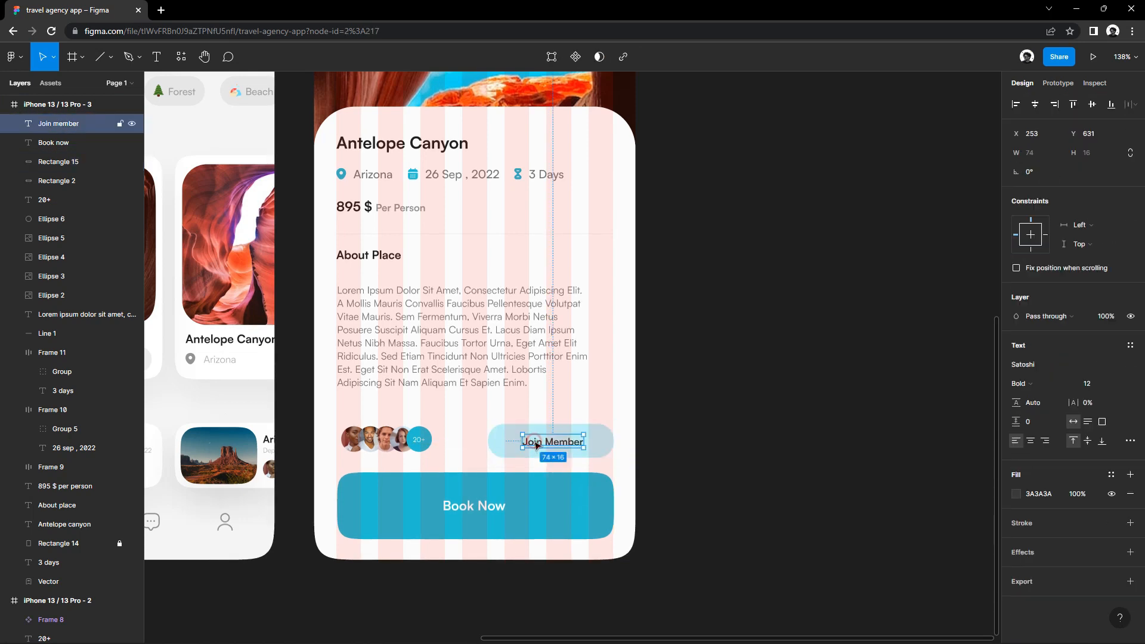
Remove the column layout grid from the trip detail screen.
click(664, 450)
scroll(663, 449, down, 5)
scroll(644, 442, up, 1)
drag(644, 441, 687, 488)
click(506, 158)
click(1103, 306)
drag(441, 120, 339, 98)
key(Delete)
Review the three app screens side by side, from the onboarding screen to the trip detail screen.
drag(475, 349, 673, 330)
scroll(355, 450, up, 5)
drag(355, 450, 546, 437)
scroll(540, 437, down, 3)
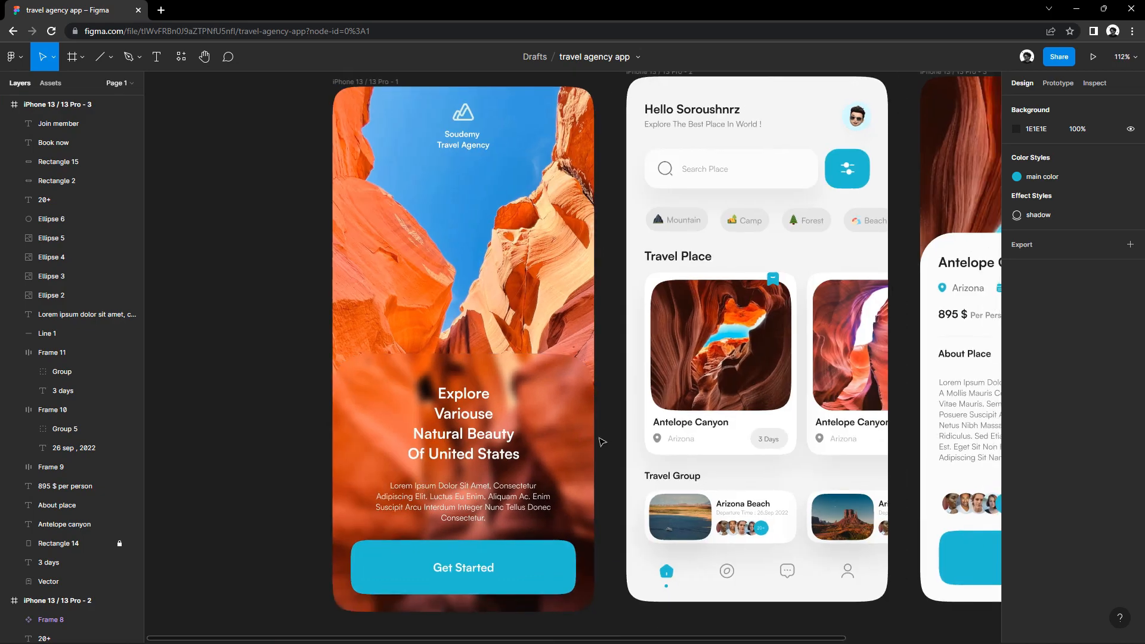
drag(654, 465, 414, 468)
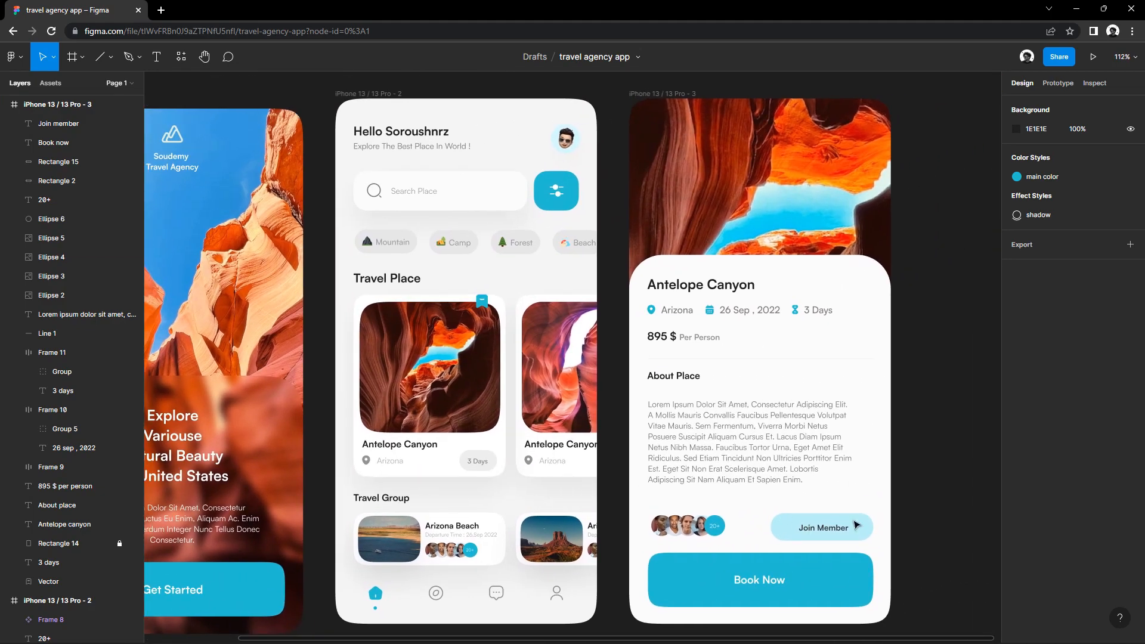
drag(392, 431, 445, 430)
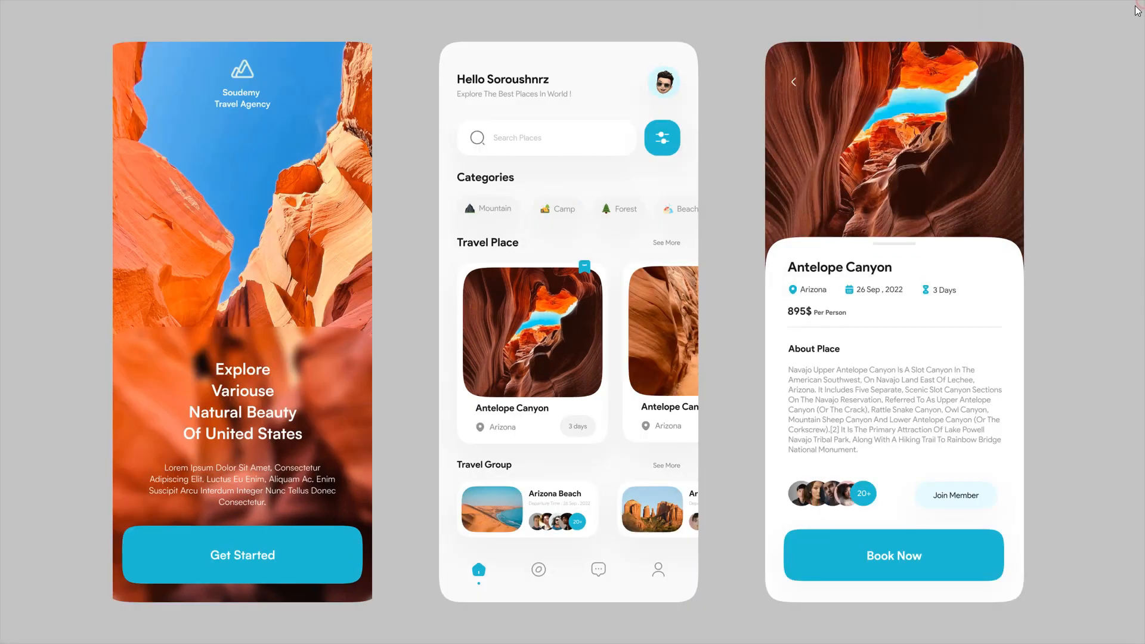
Switch to the Photos viewer and show the MacBook Pro 16_ - 1.png mockup in full screen.
key(super)
key(super+d)
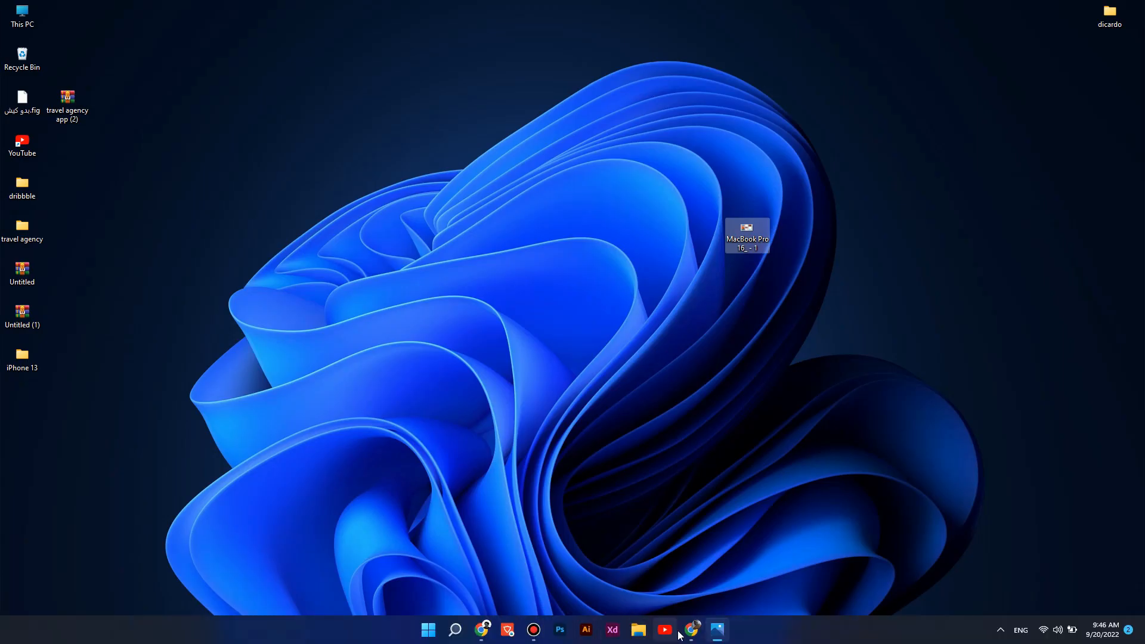
key(super+d)
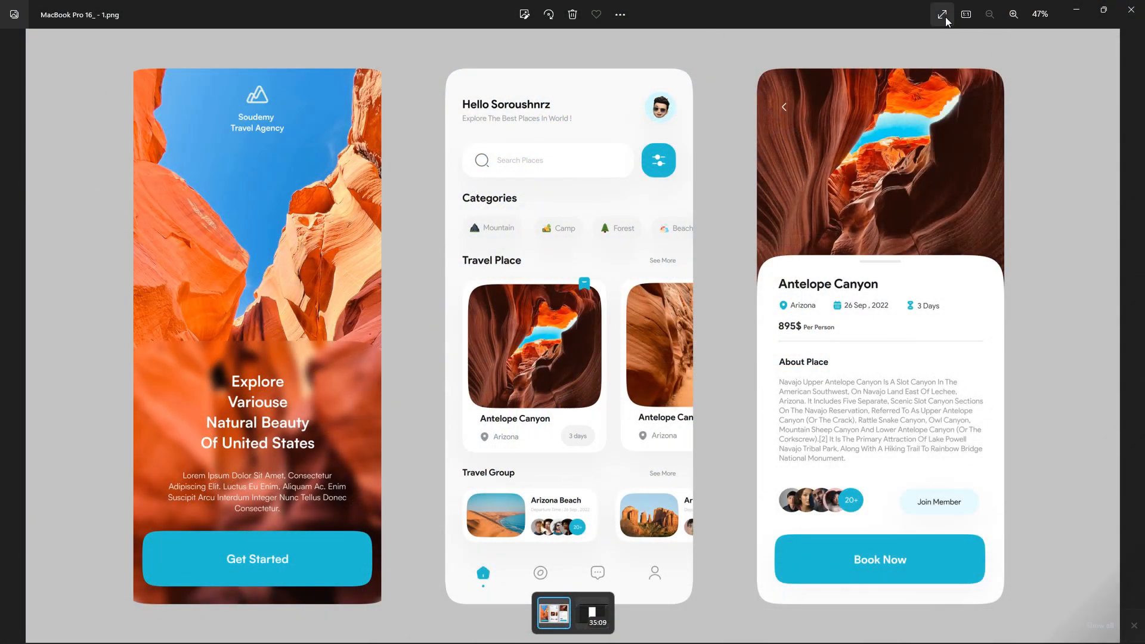
click(945, 17)
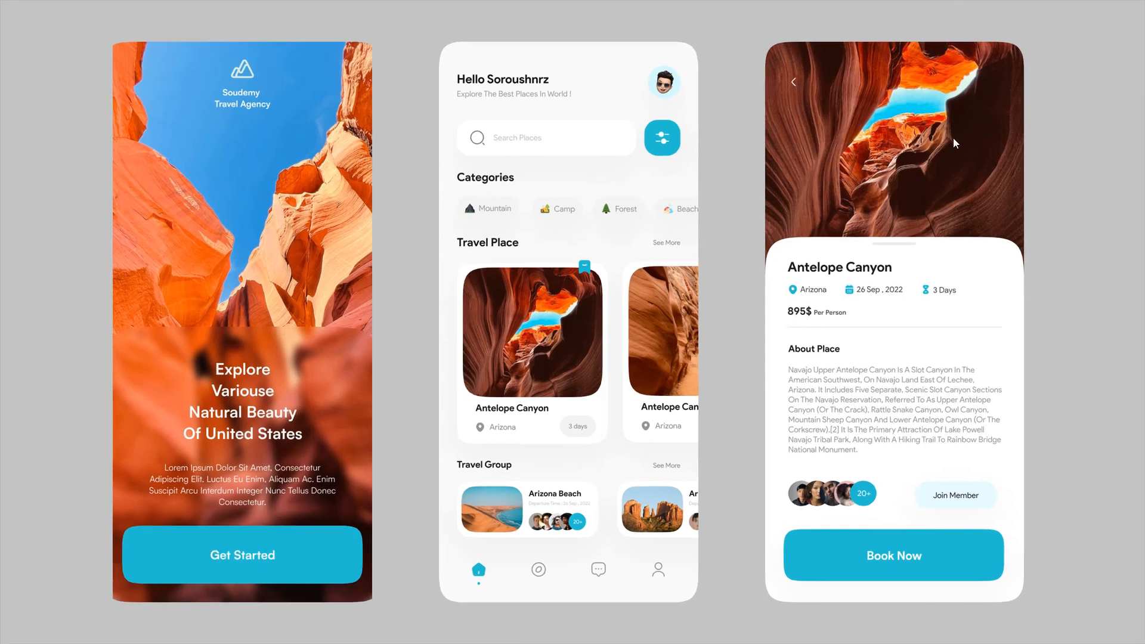